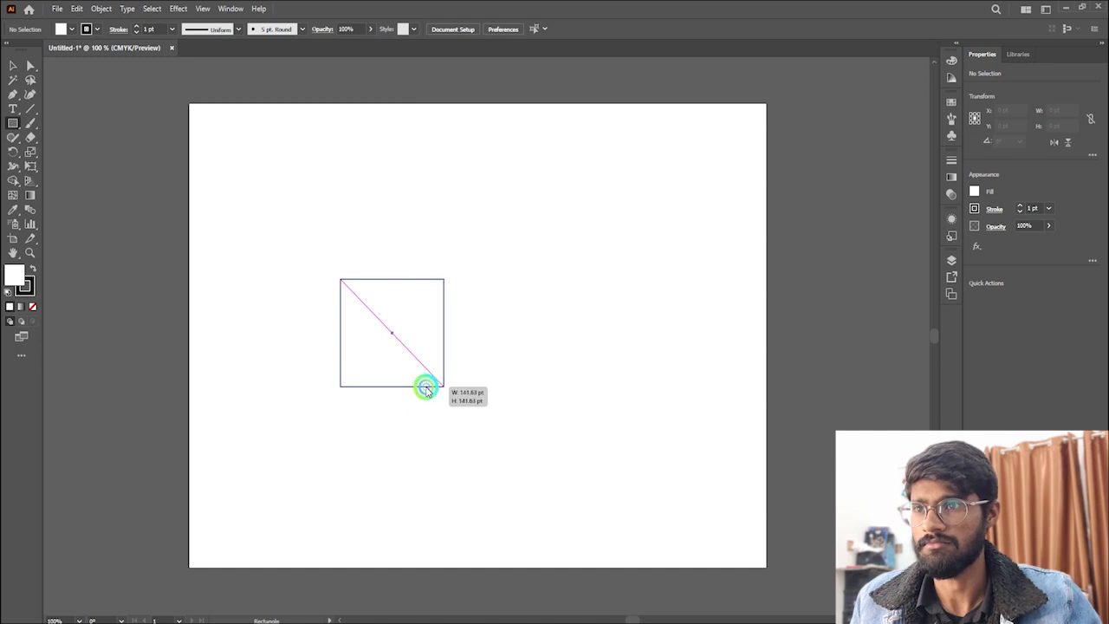
Delete the square drawn on the artboard.
click(15, 66)
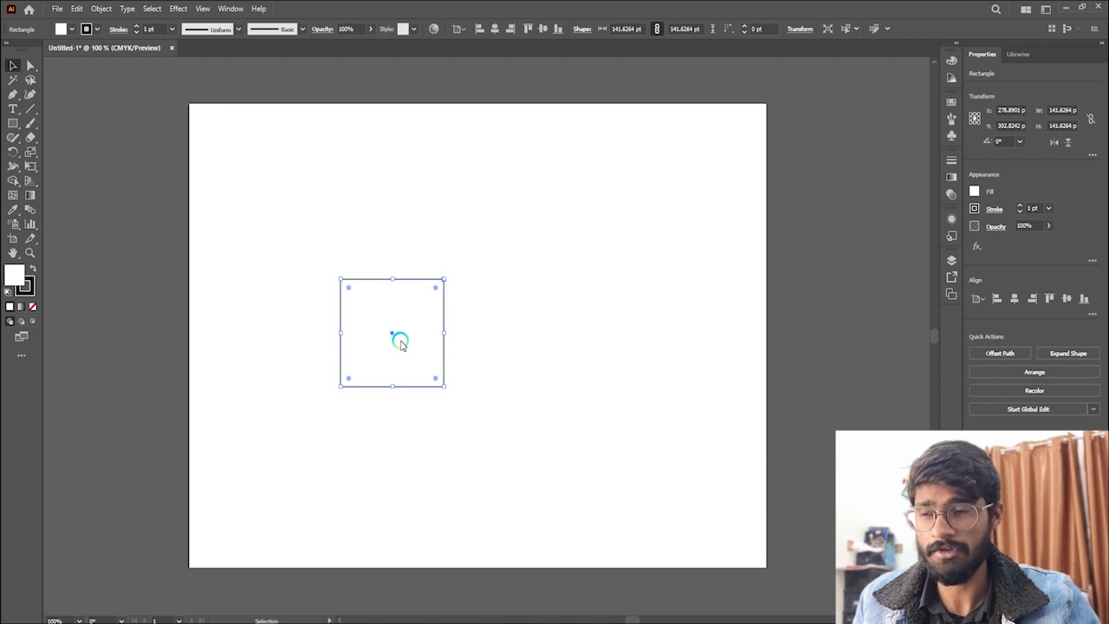
click(482, 338)
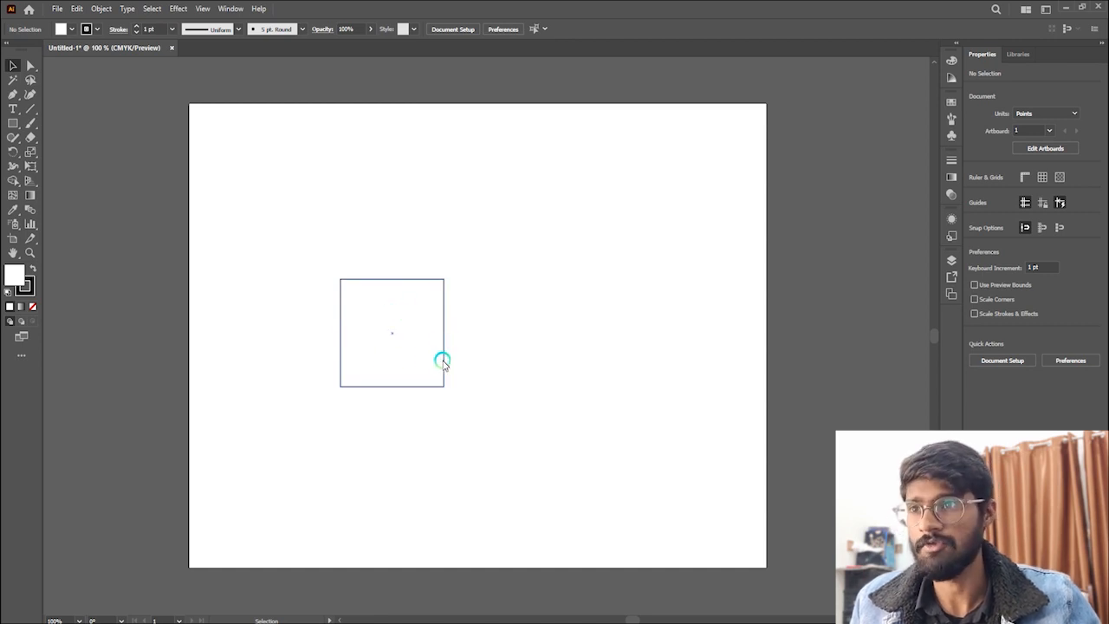
click(380, 326)
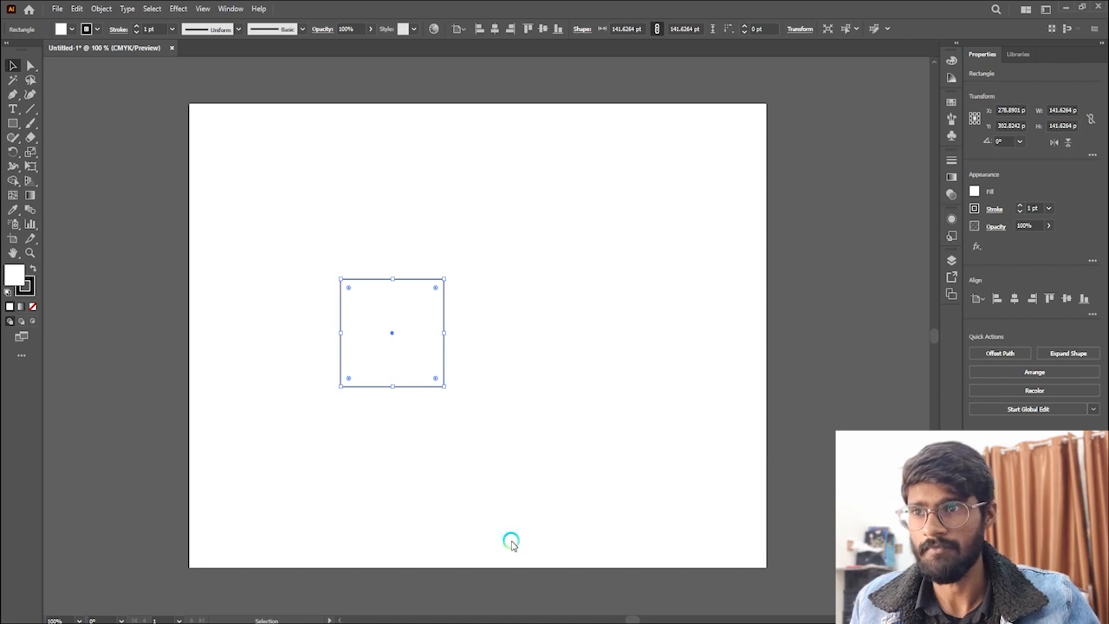
key(Delete)
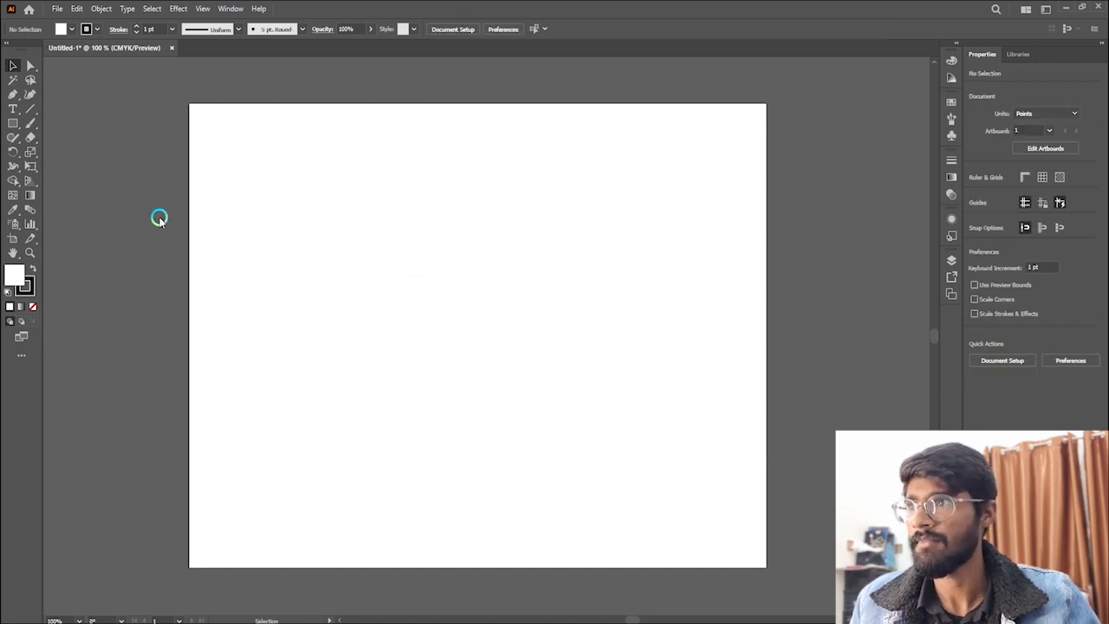
Draw a square about 155 pt wide and place a duplicate overlapping its lower-right corner.
click(14, 122)
drag(320, 283, 433, 400)
click(15, 65)
click(384, 185)
drag(384, 350, 434, 372)
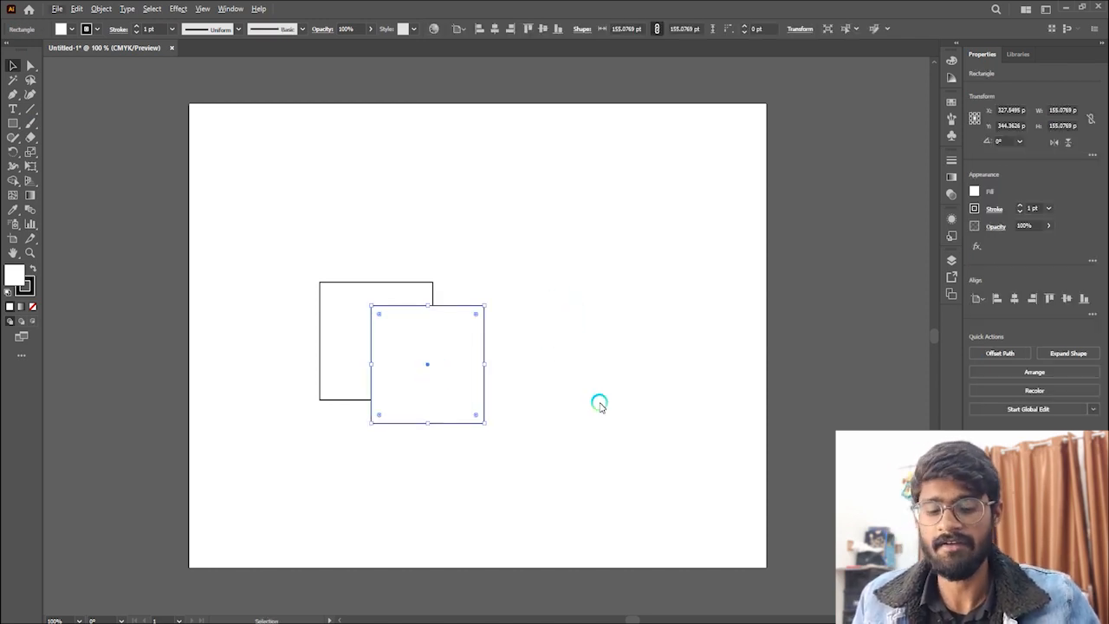
click(381, 203)
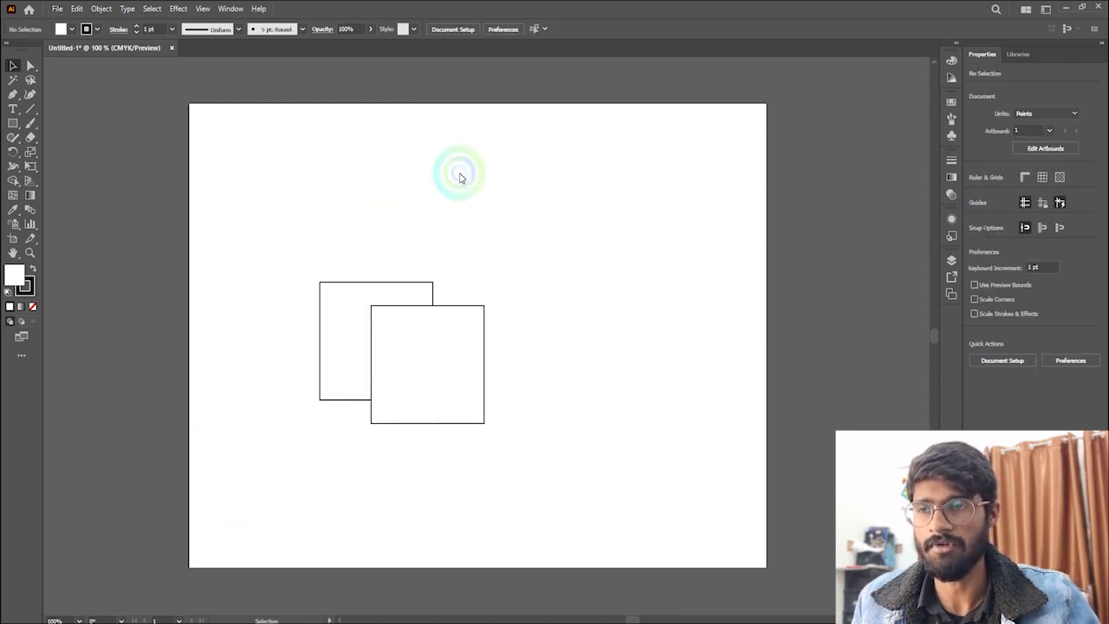
drag(411, 373, 403, 378)
click(584, 371)
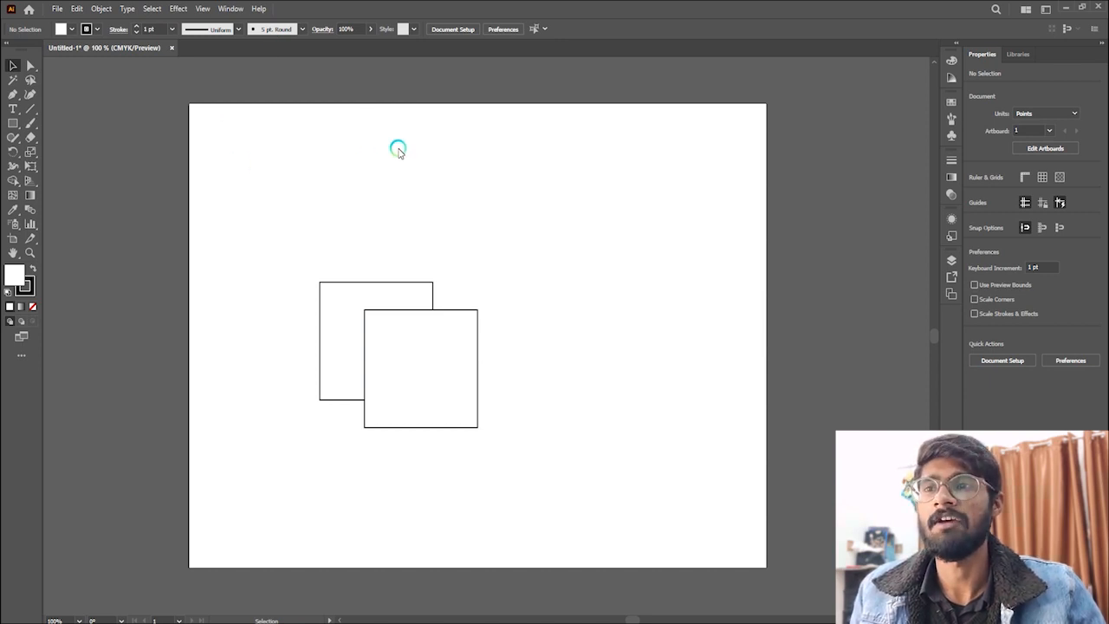
Show the Pathfinder panel and place it beside the artboard.
click(229, 8)
click(1047, 212)
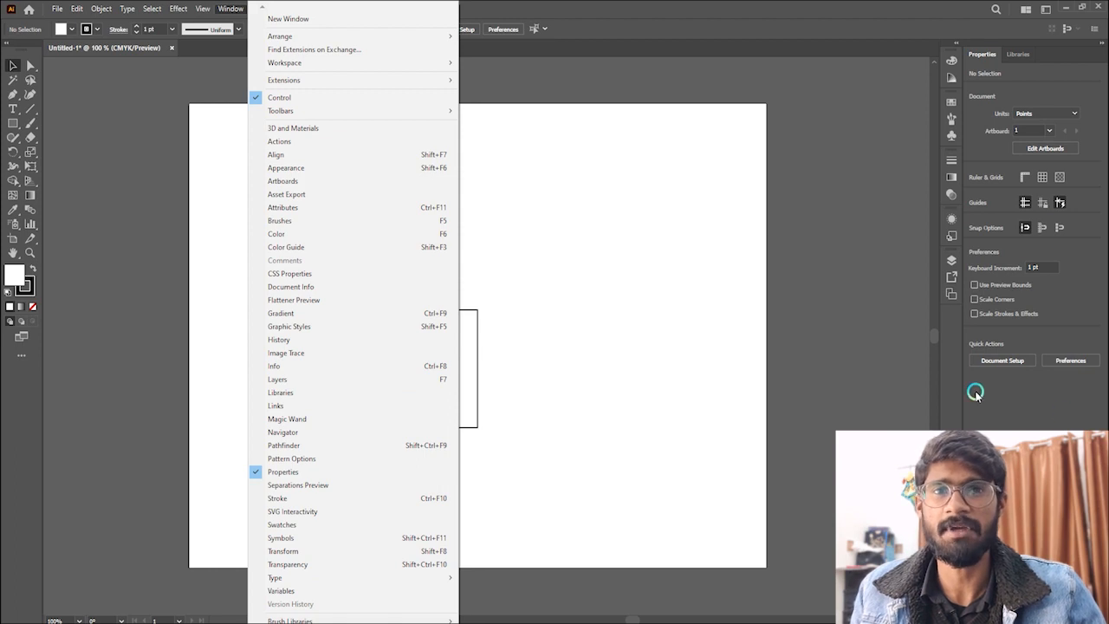
click(228, 9)
click(229, 8)
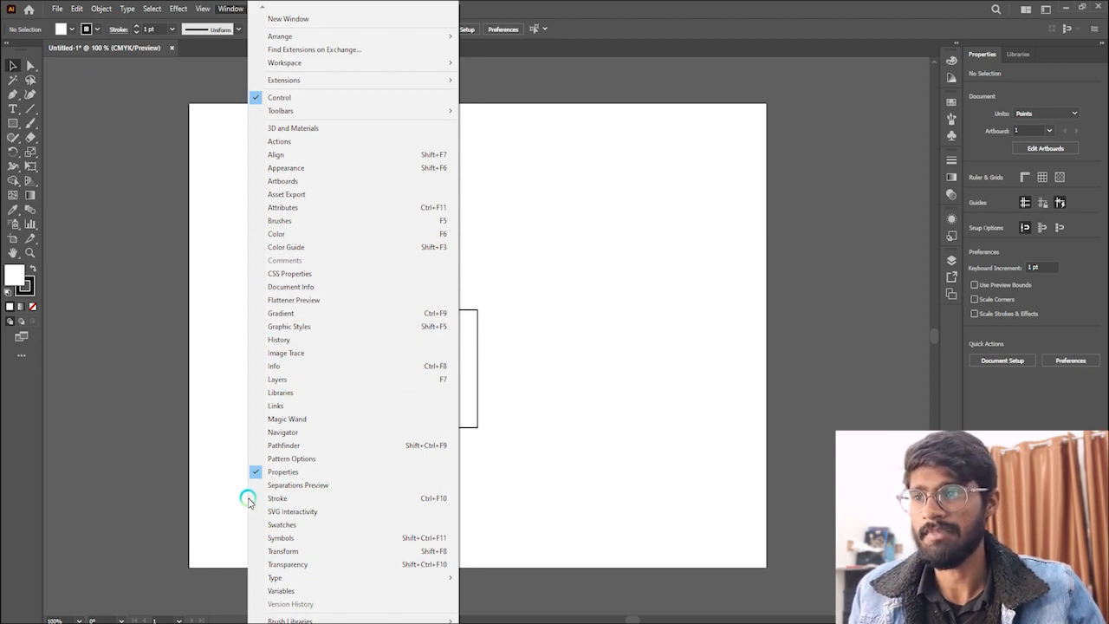
click(268, 446)
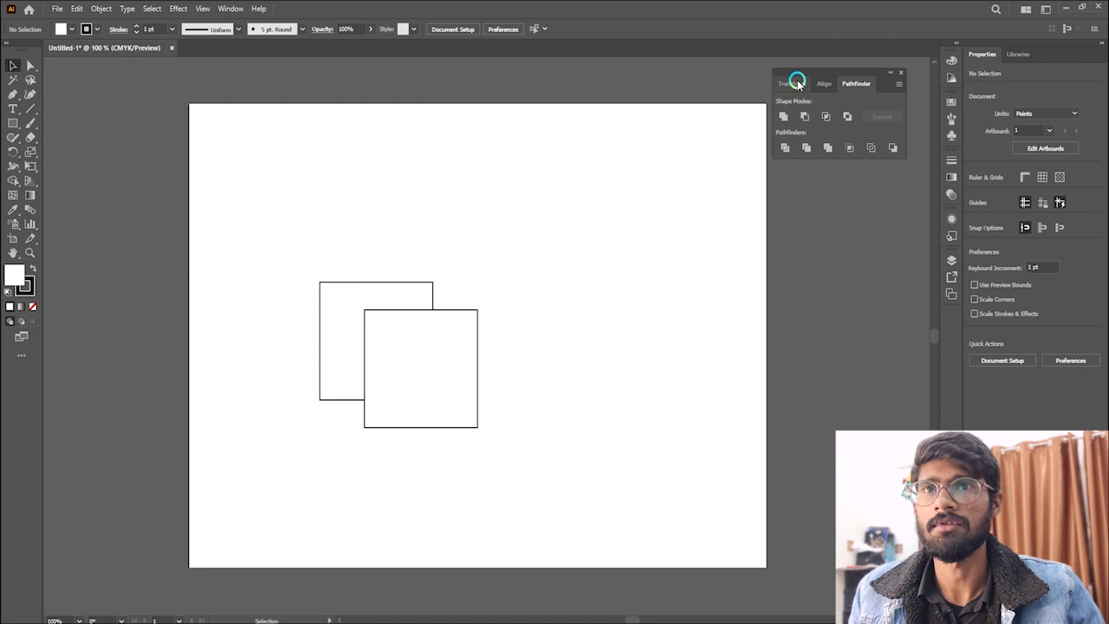
mouse_move(815, 73)
mouse_down()
mouse_move(726, 51)
mouse_move(793, 84)
mouse_move(827, 83)
mouse_up()
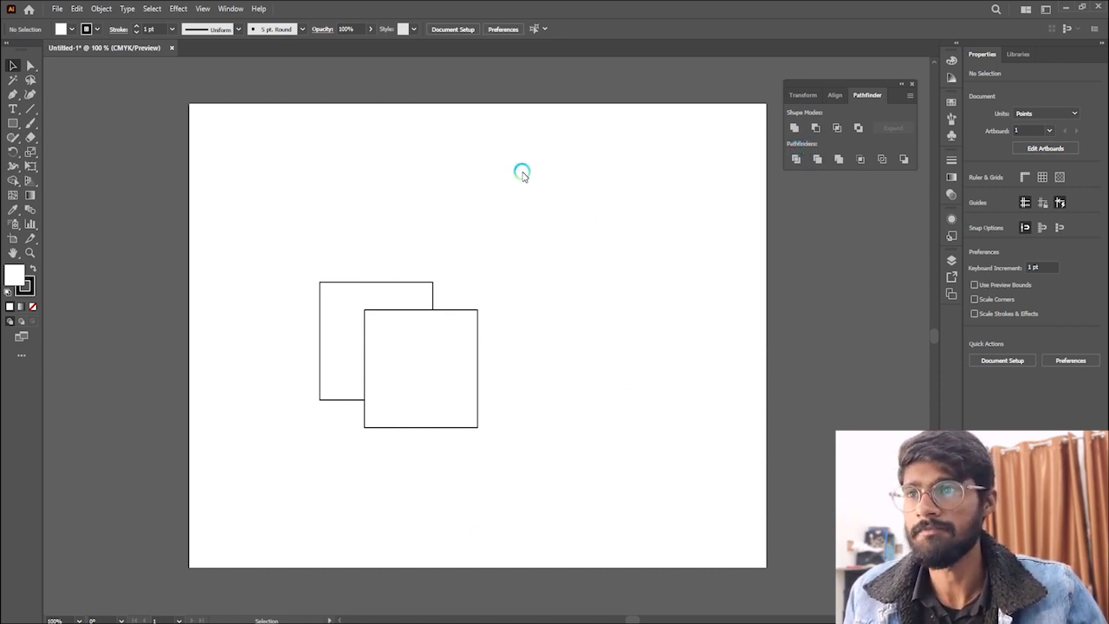
Merge the two overlapping squares into a single path with the Pathfinder Unite mode.
drag(525, 158, 295, 493)
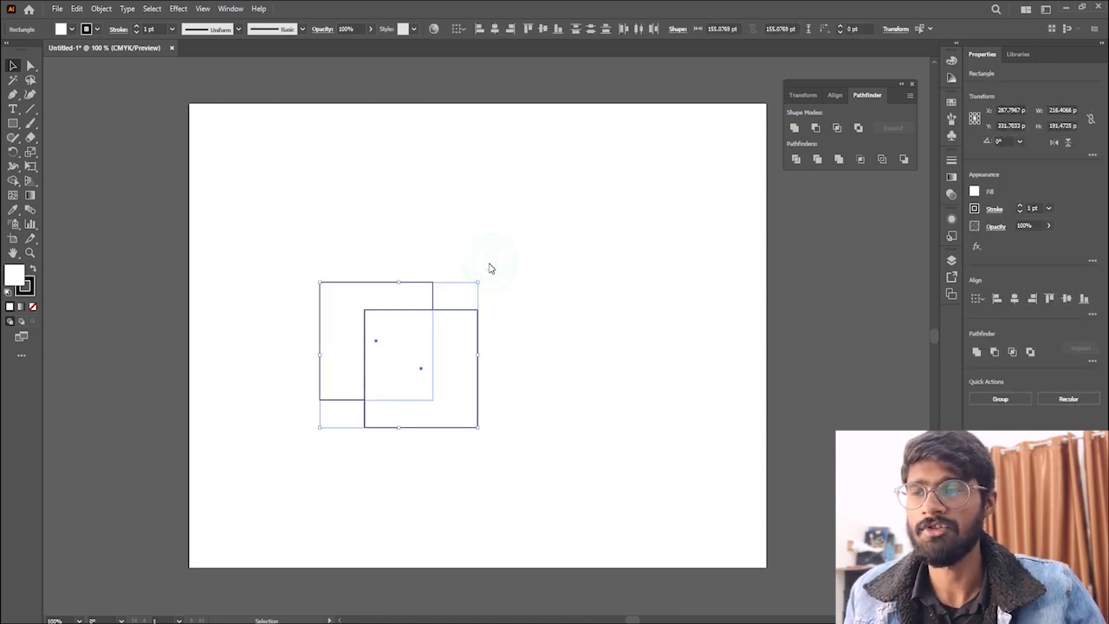
drag(549, 176, 305, 493)
click(798, 152)
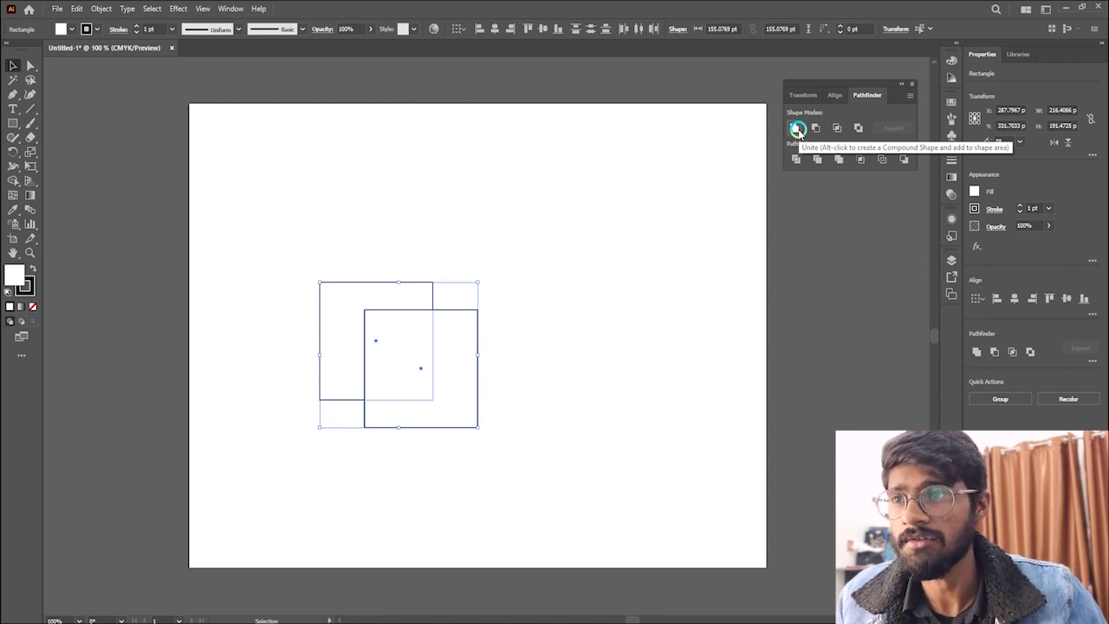
click(798, 130)
click(659, 347)
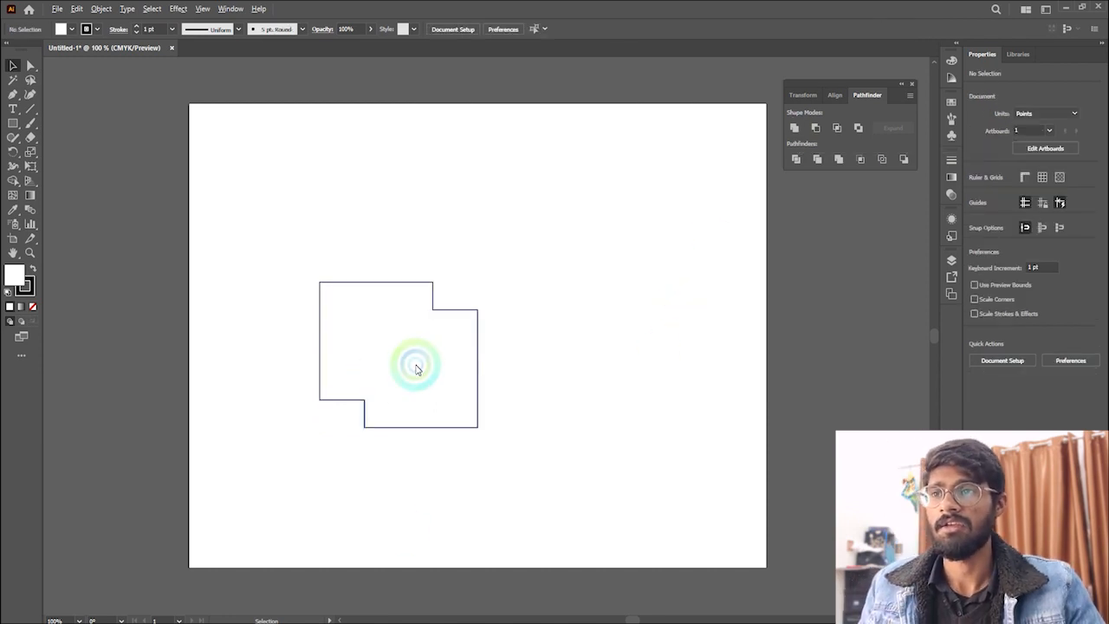
scroll(416, 369, up, 3)
scroll(554, 309, down, 1)
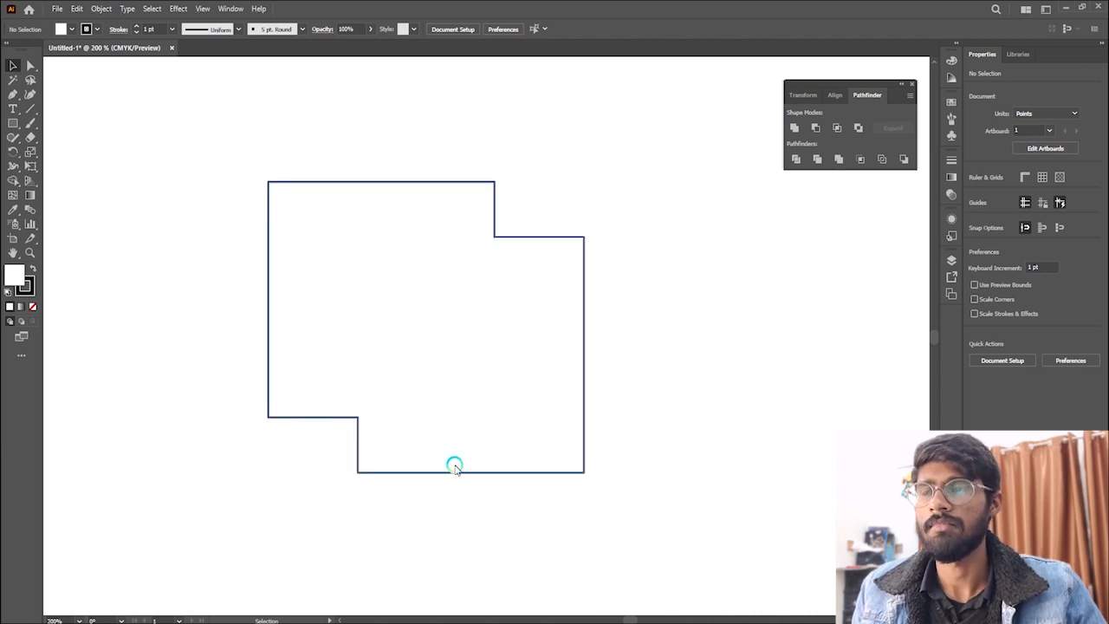
scroll(384, 287, down, 2)
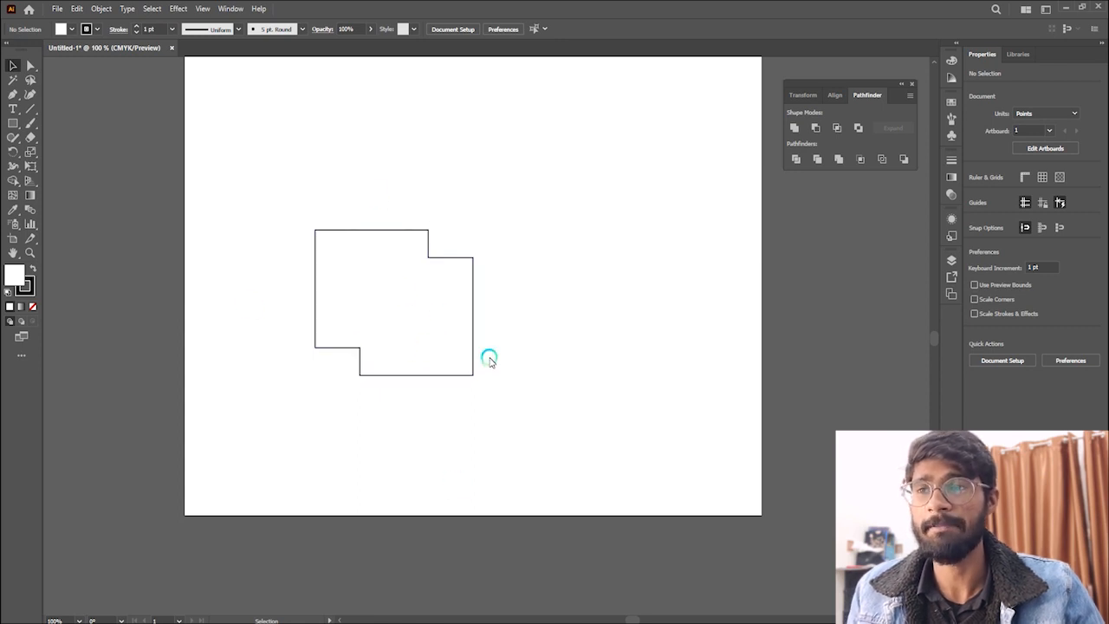
Reposition the united shape to test whether it behaves as a single object.
mouse_move(421, 317)
mouse_down()
mouse_move(529, 188)
mouse_move(424, 343)
mouse_move(523, 275)
mouse_move(428, 329)
mouse_up()
right_click(425, 317)
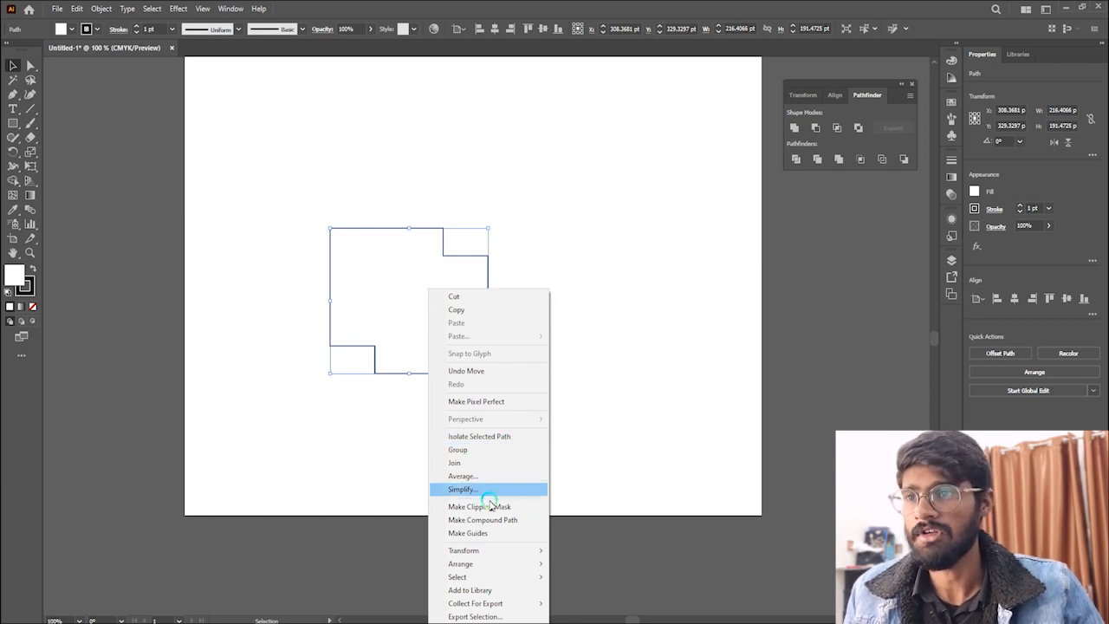
click(681, 401)
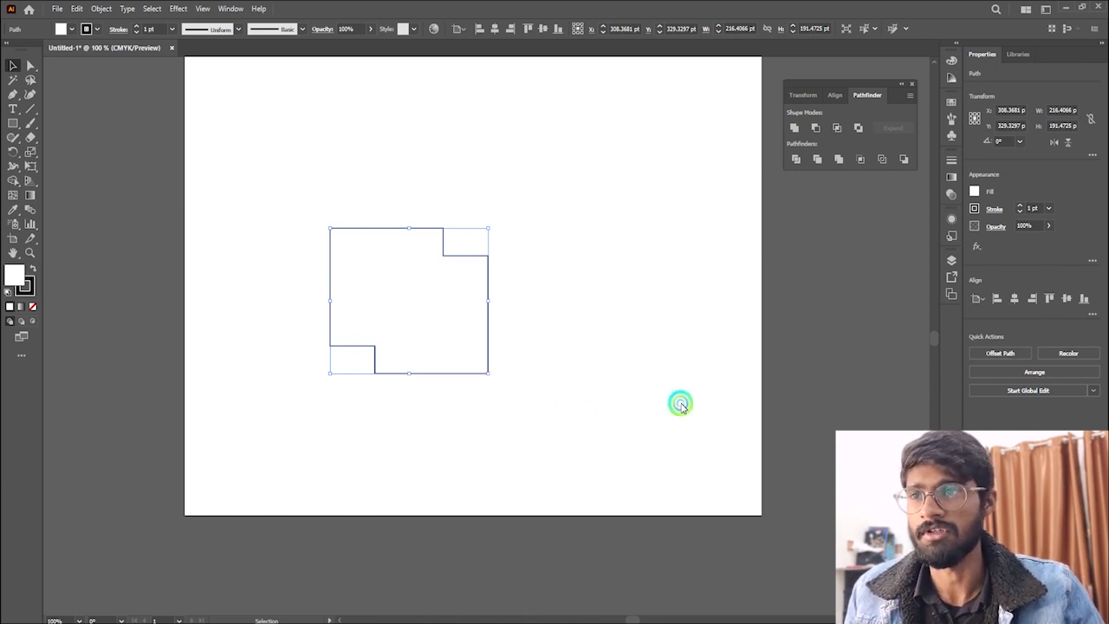
drag(427, 325, 434, 306)
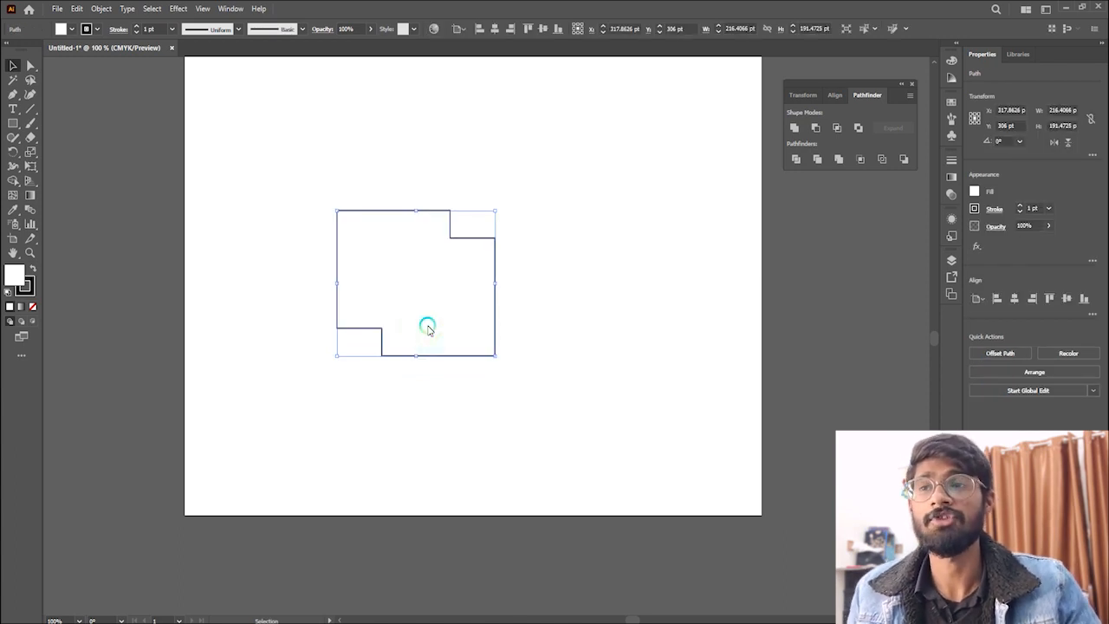
key(a)
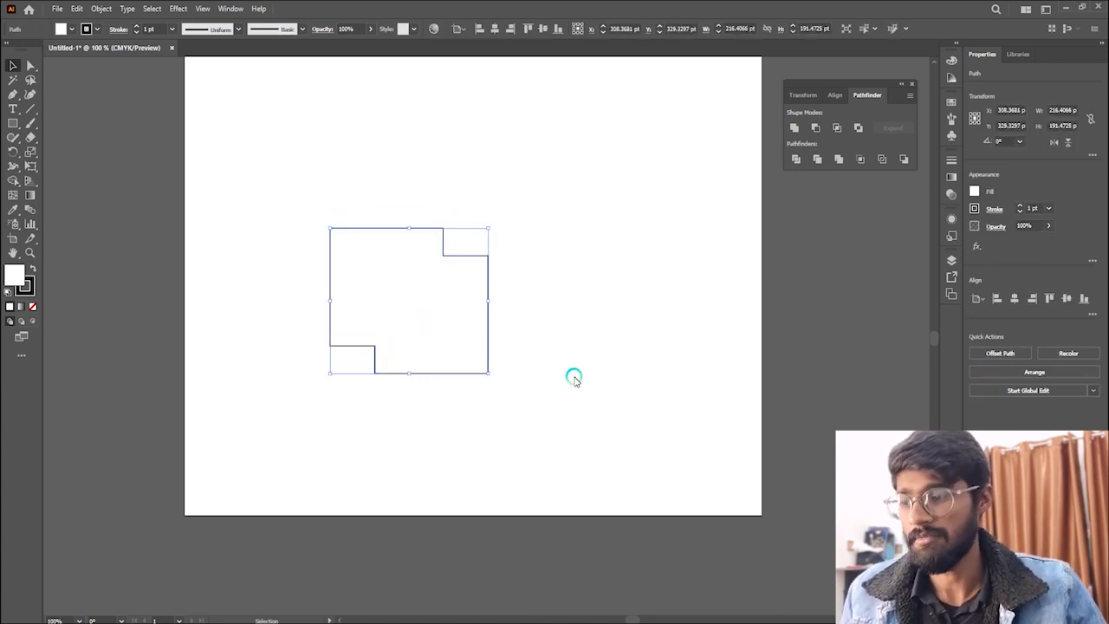
Undo the moves and the Unite operation, and shift the pair of separate squares up and to the right.
key(ctrl+z)
key(ctrl+z)
key(ctrl+z)
key(ctrl+z)
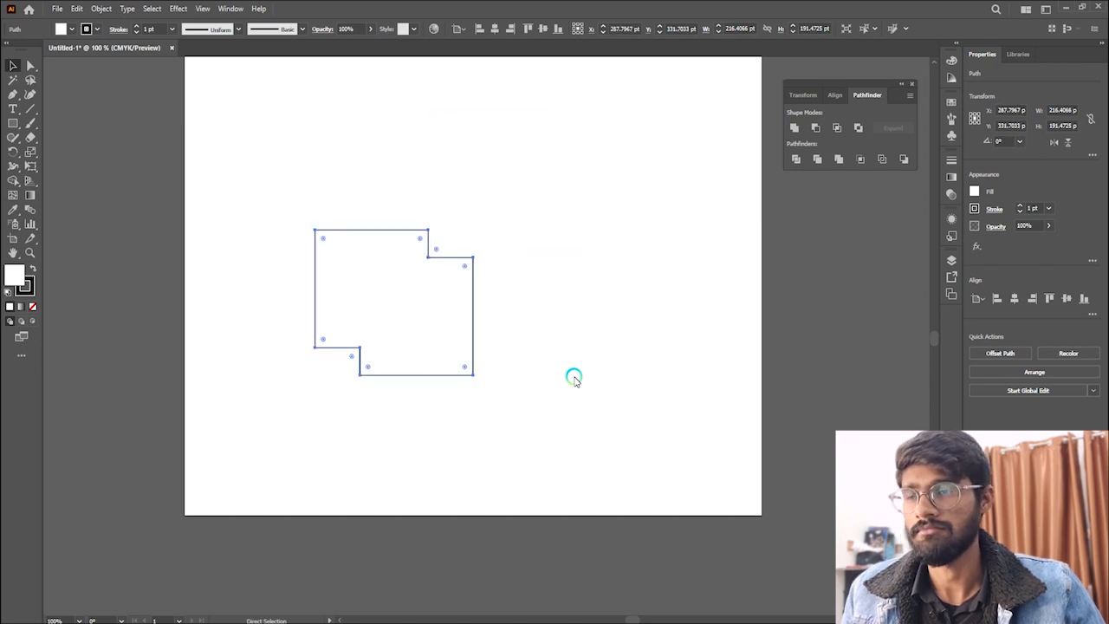
drag(445, 364, 458, 322)
click(544, 331)
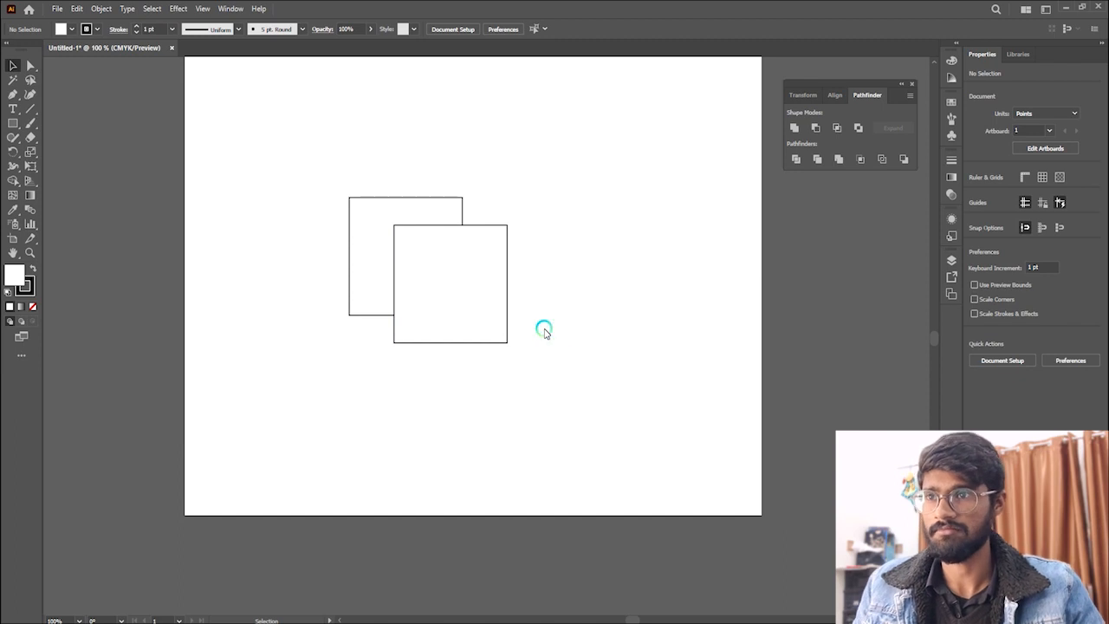
Combine both squares into an editable compound shape using the Unite shape mode.
drag(392, 99, 453, 466)
click(569, 300)
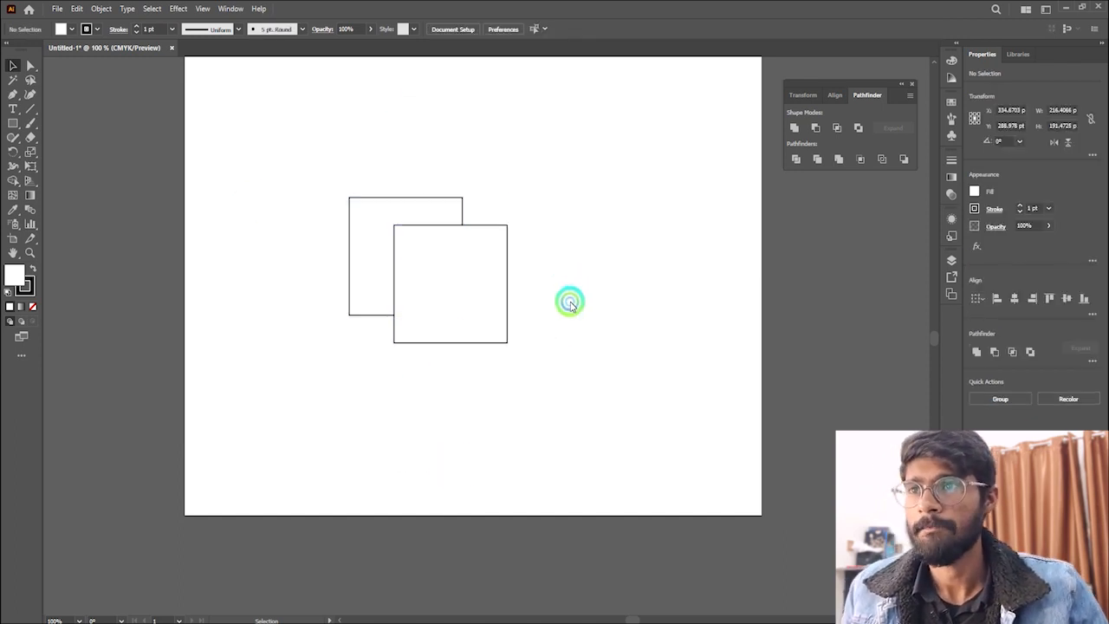
key(ctrl+a)
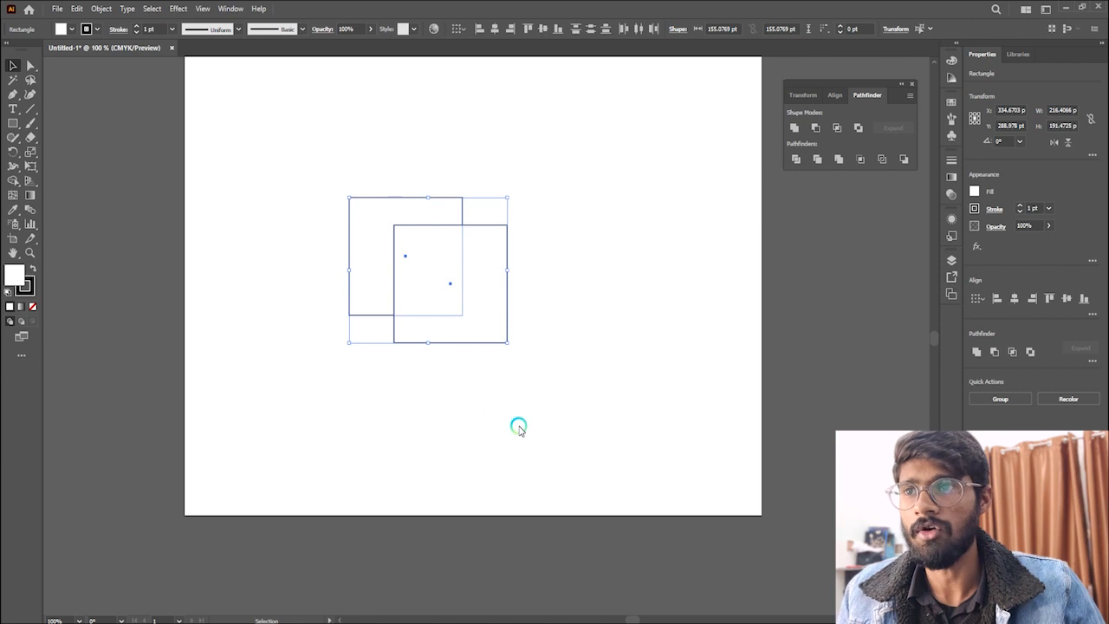
alt+click(795, 132)
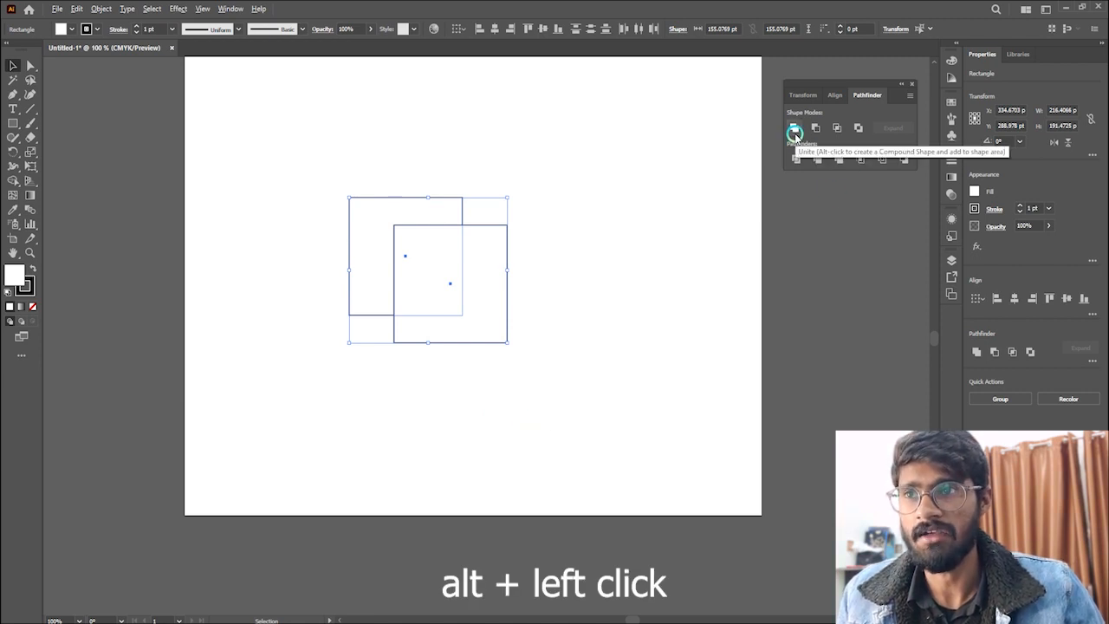
alt+click(795, 131)
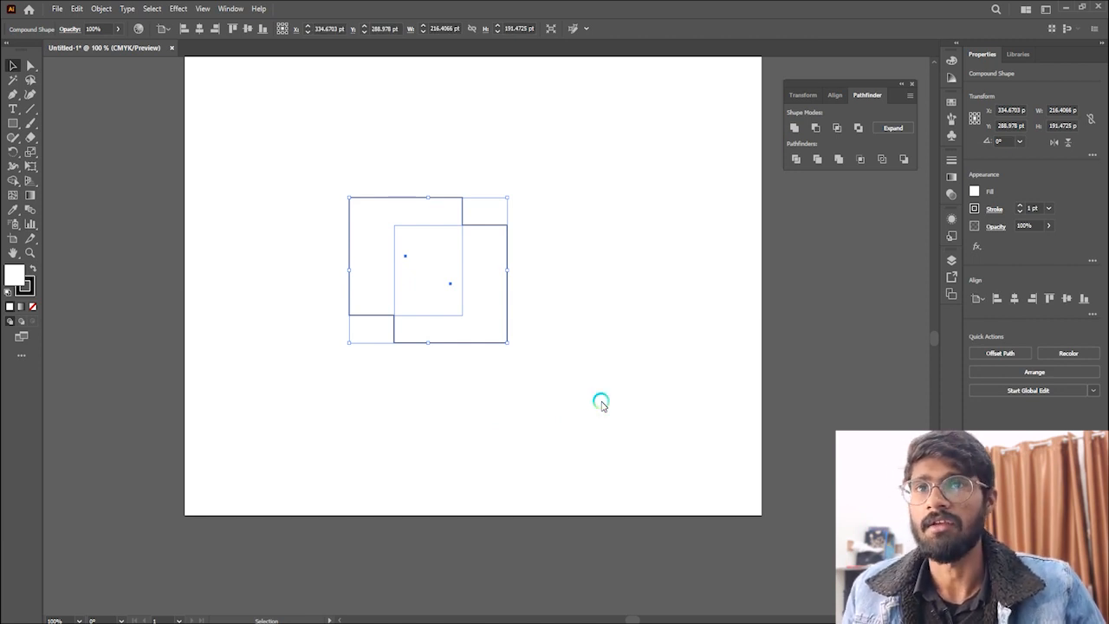
click(797, 136)
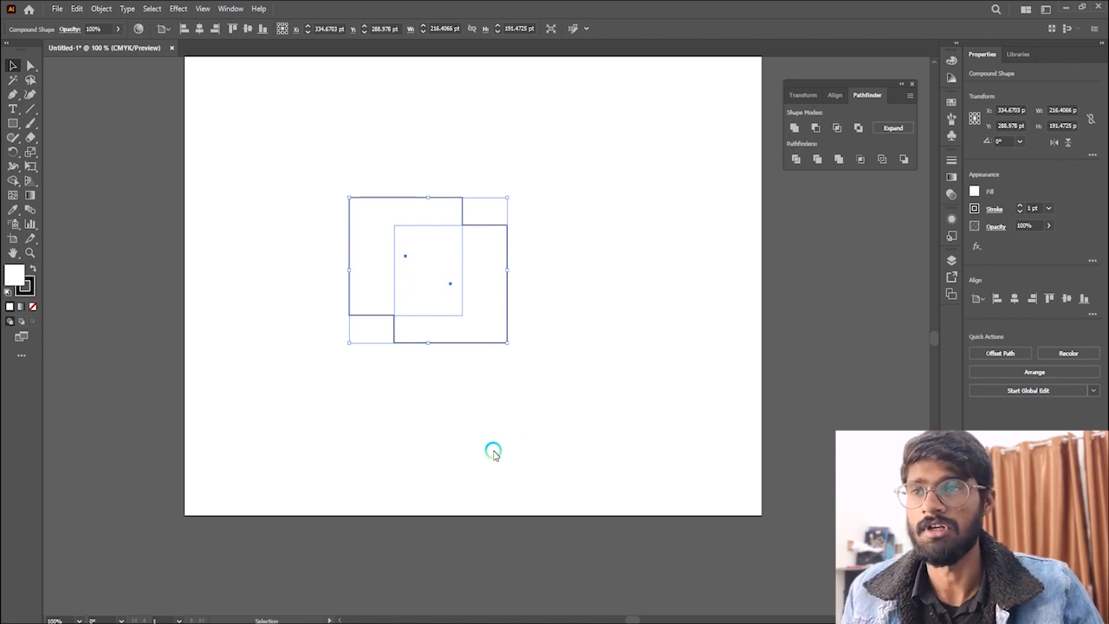
click(567, 350)
click(431, 283)
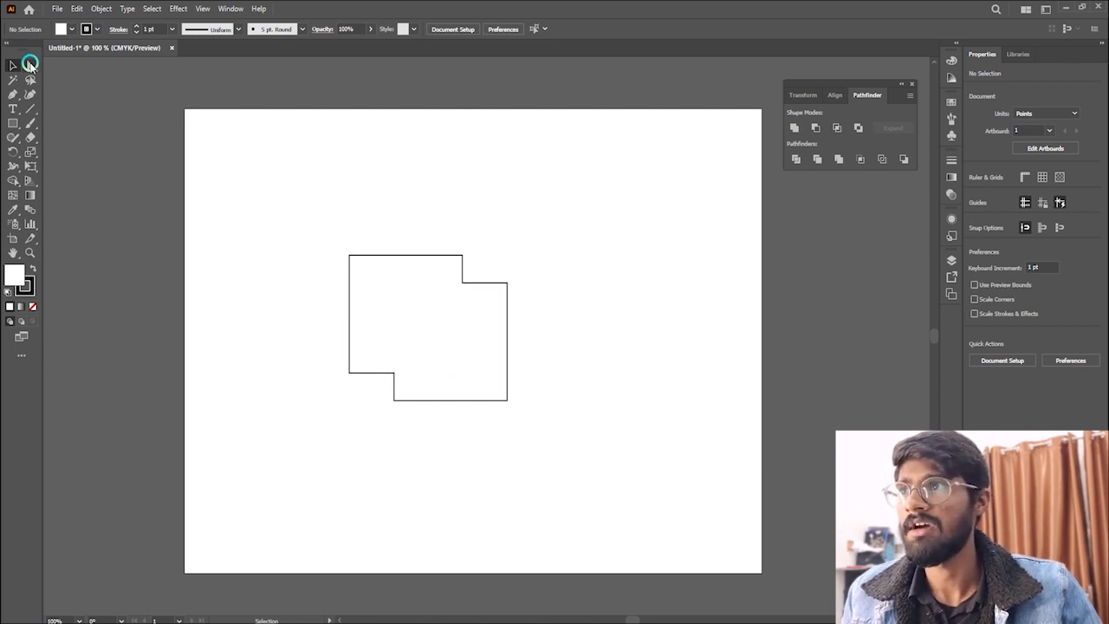
Edit the component squares inside the compound shape so a wider rectangular base sits below the upper square.
click(31, 65)
click(460, 343)
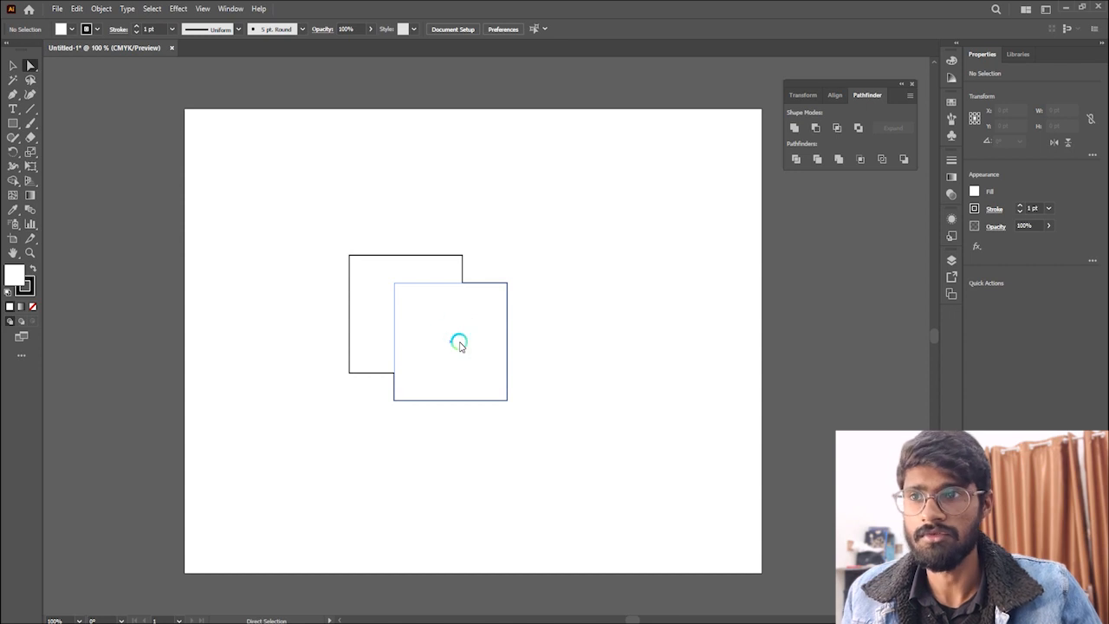
click(452, 342)
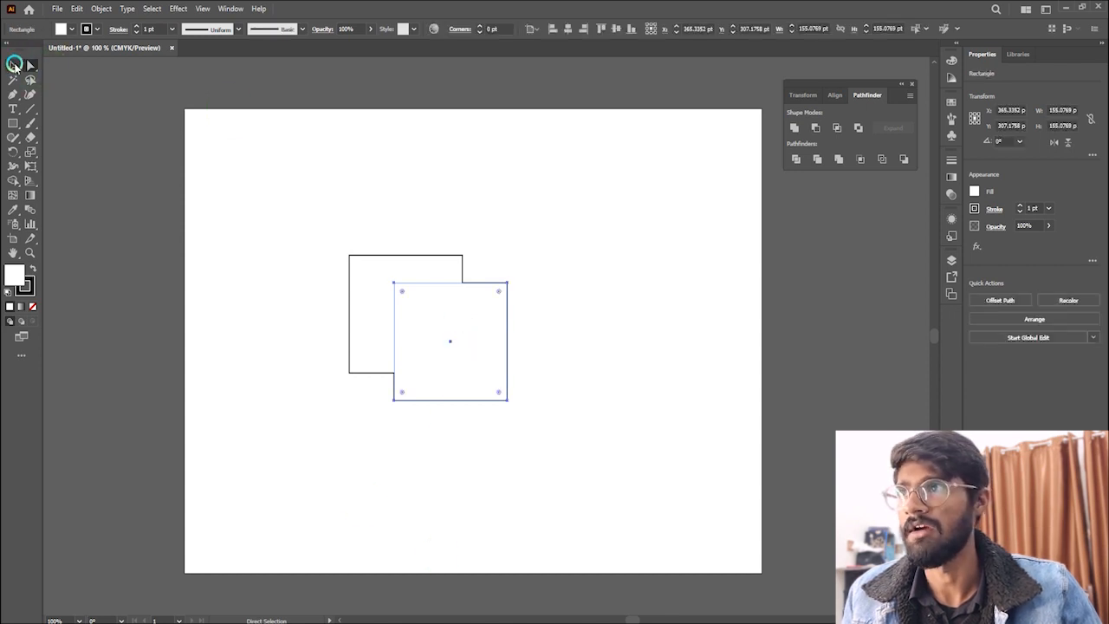
click(13, 65)
click(213, 255)
drag(440, 339, 446, 387)
click(441, 486)
click(389, 390)
click(227, 264)
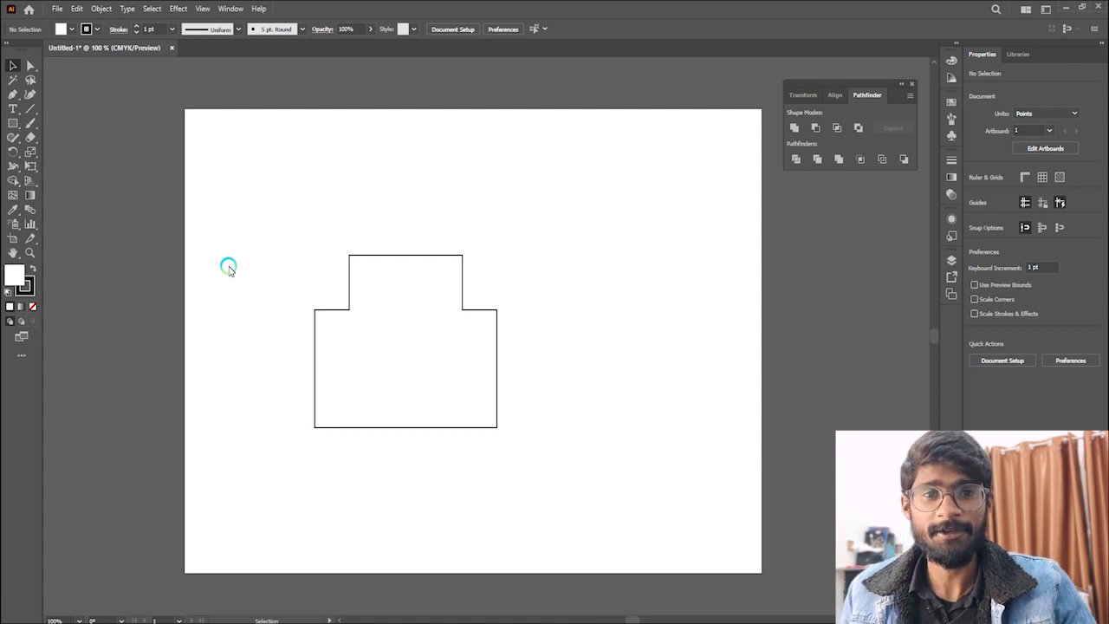
Delete the compound shape from the artboard.
click(456, 389)
drag(378, 109, 431, 542)
key(Delete)
Draw a new square about 147 pt wide and place an overlapping copy to its lower right.
click(10, 121)
drag(324, 257, 445, 339)
click(13, 65)
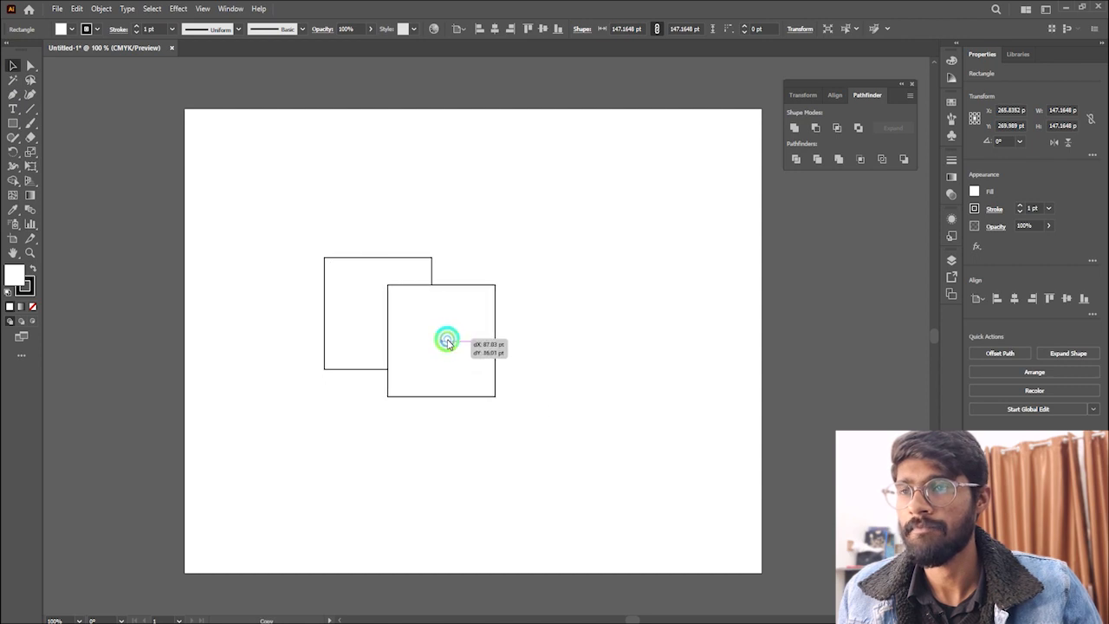
Fill both new squares with dark red (A50000).
click(304, 201)
drag(304, 201, 596, 455)
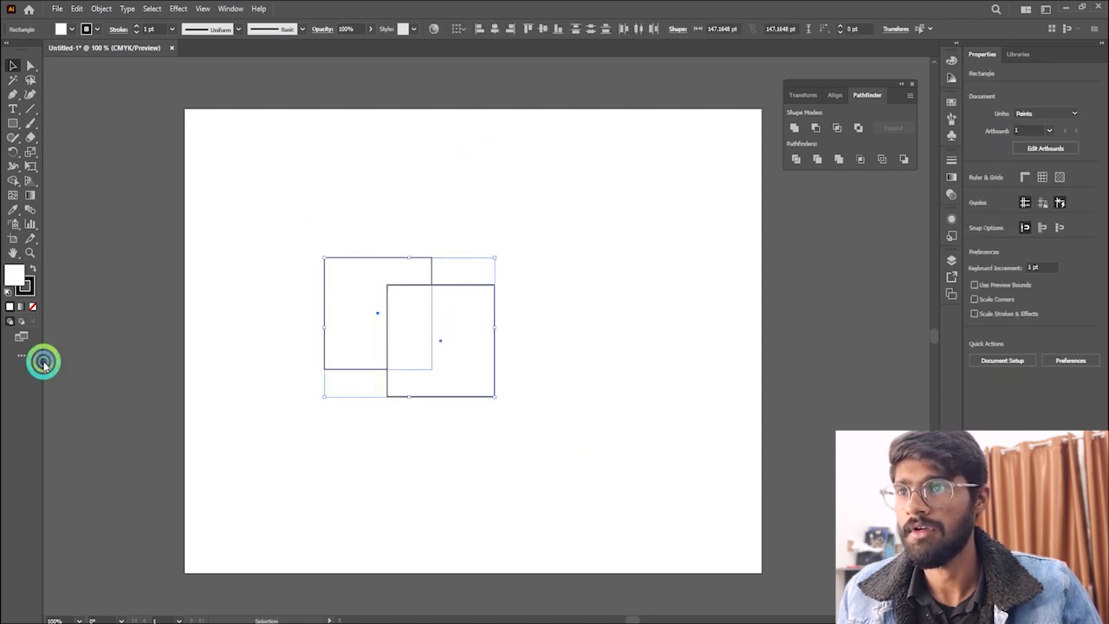
double_click(14, 274)
mouse_move(526, 288)
mouse_down()
mouse_move(547, 341)
mouse_move(557, 339)
mouse_move(562, 289)
mouse_up()
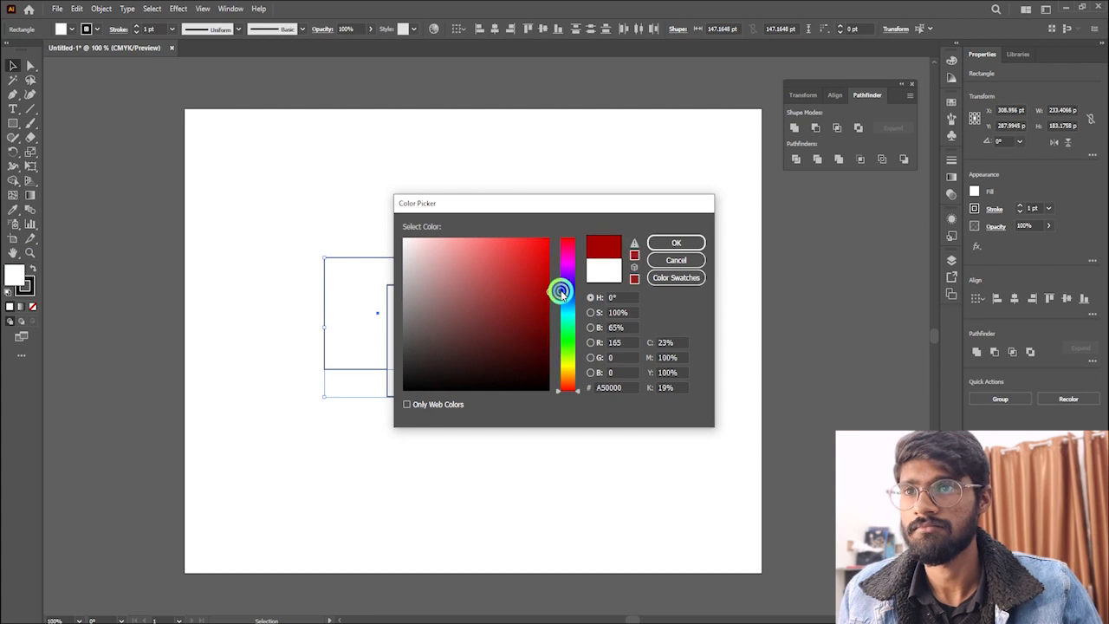
click(656, 243)
click(649, 285)
click(571, 308)
click(442, 300)
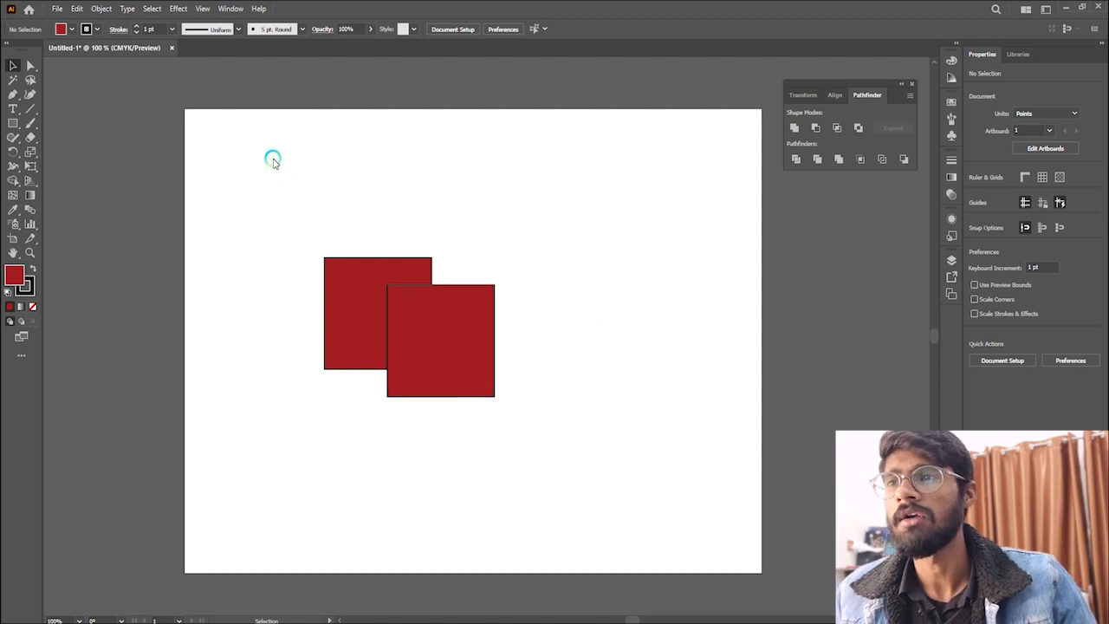
Unite the two overlapping red squares with the Pathfinder and undo the result.
drag(310, 183, 554, 506)
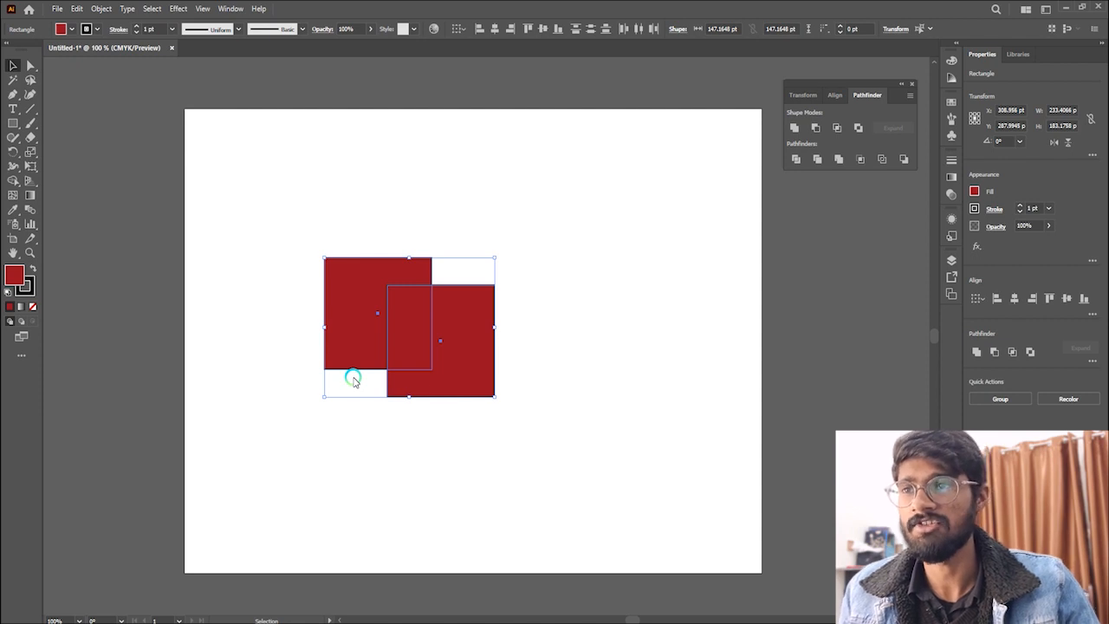
click(512, 473)
drag(300, 116, 510, 424)
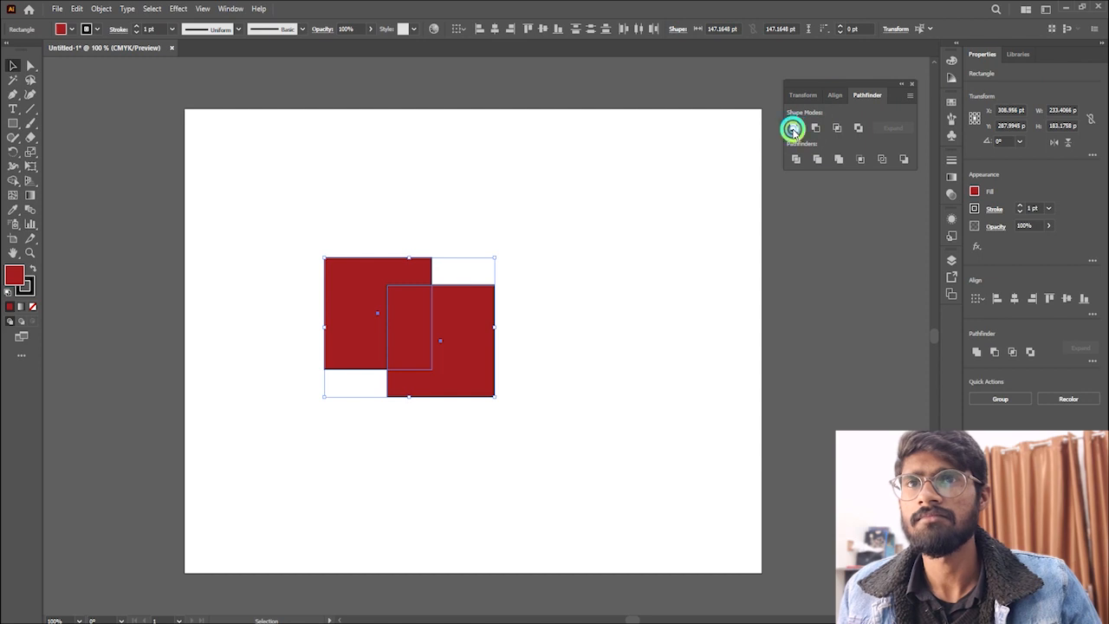
click(793, 130)
click(577, 294)
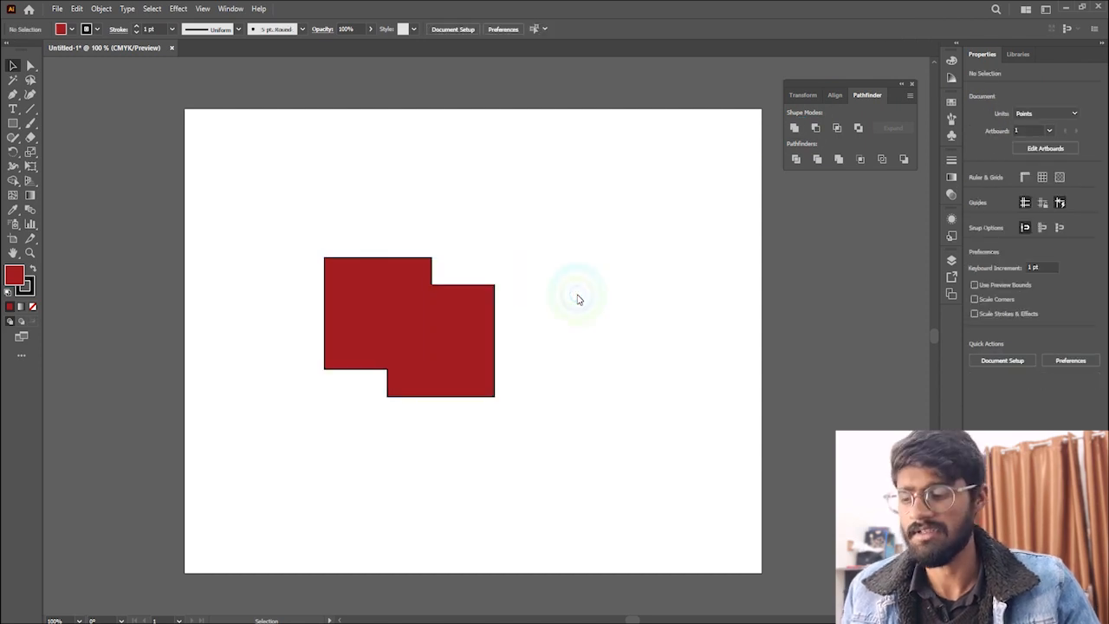
key(ctrl+z)
key(ctrl+z)
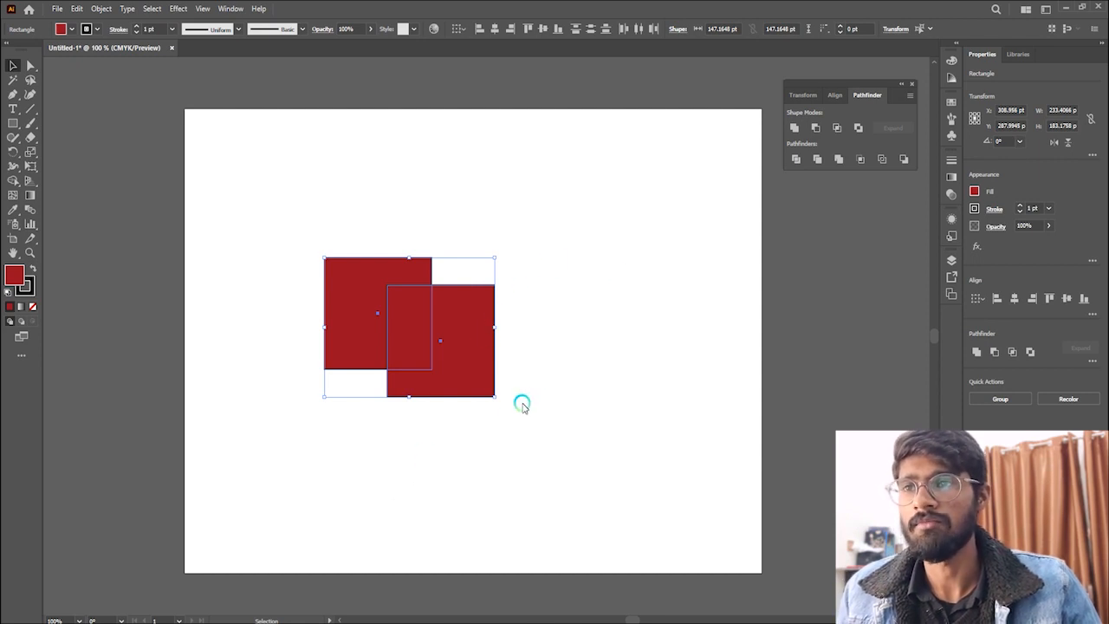
Select the front square on its own, and try uniting both red squares once more.
click(557, 391)
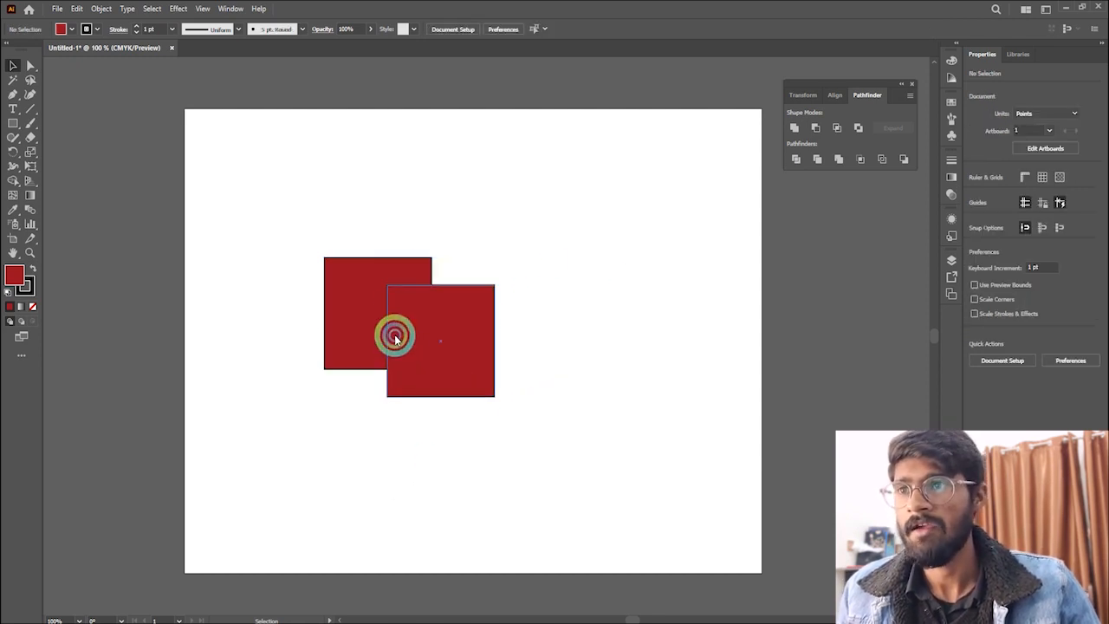
click(426, 337)
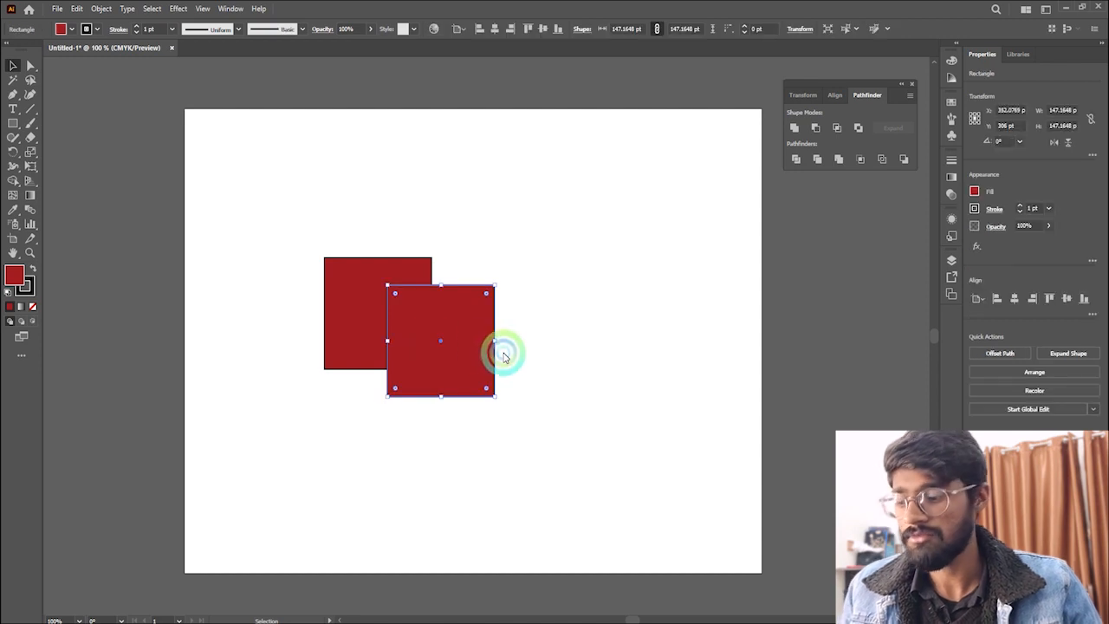
drag(280, 199, 571, 457)
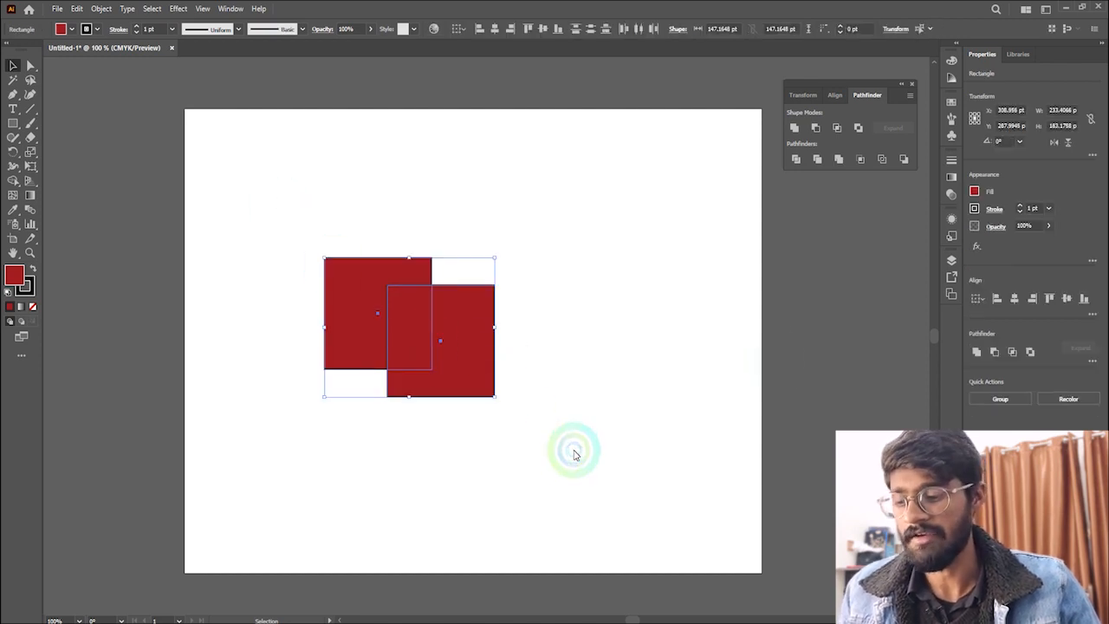
click(793, 129)
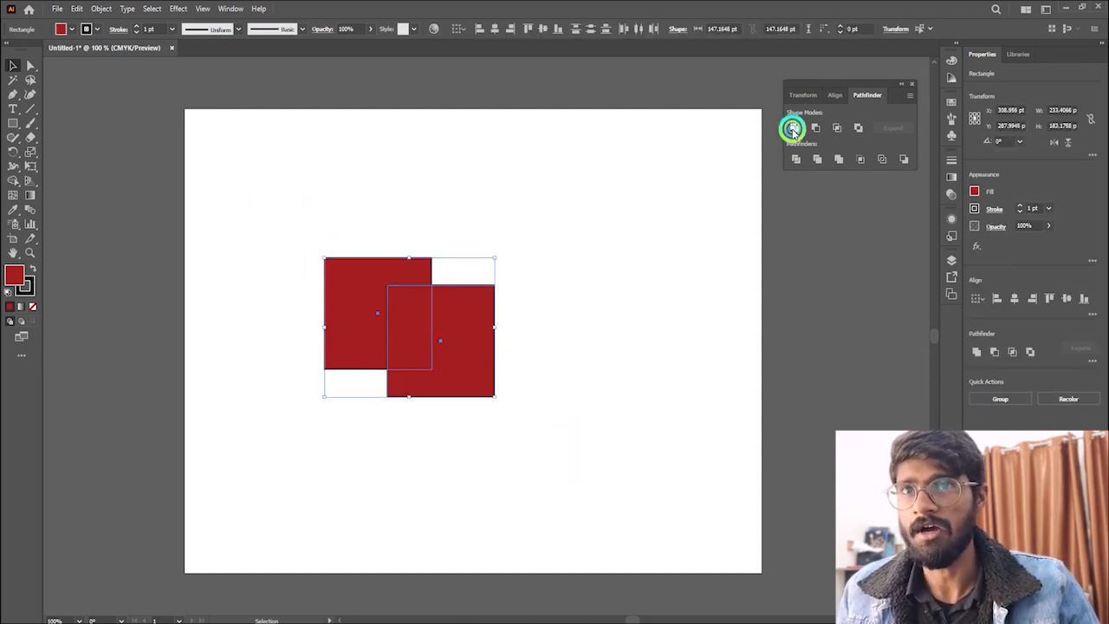
click(592, 384)
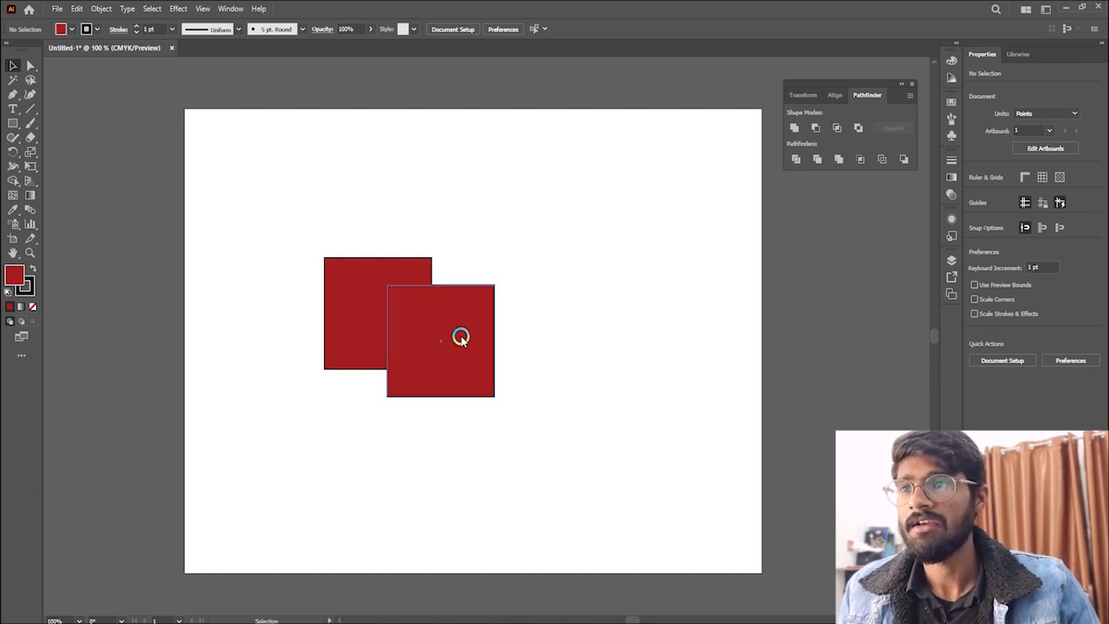
Try to edit the original squares inside the plain united shape with the Direct Selection tool.
drag(314, 185, 518, 420)
click(540, 385)
click(593, 298)
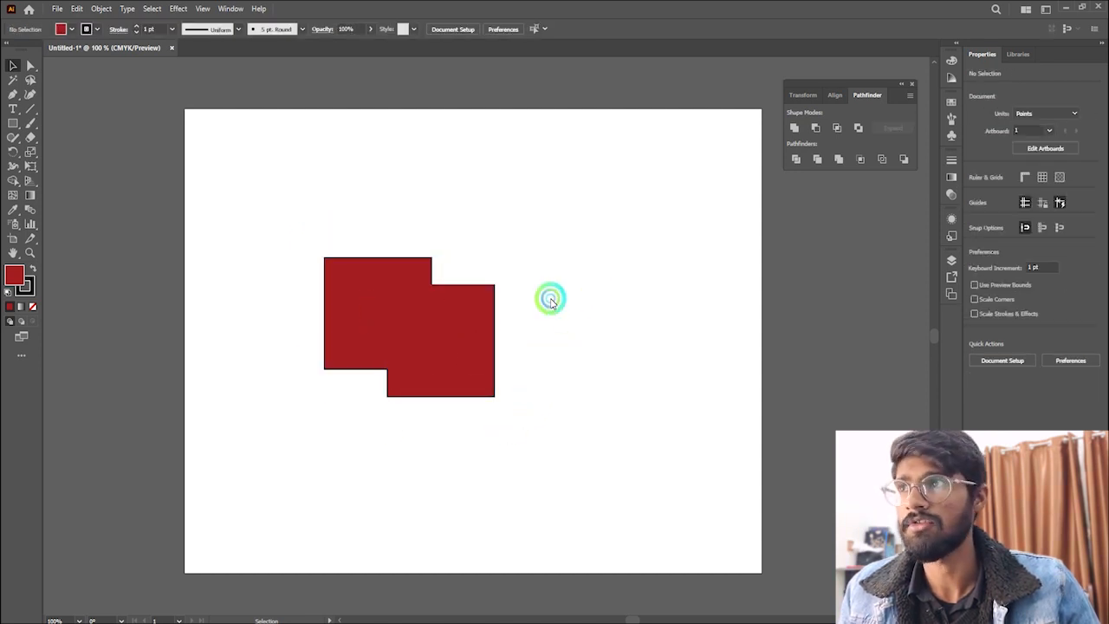
click(29, 65)
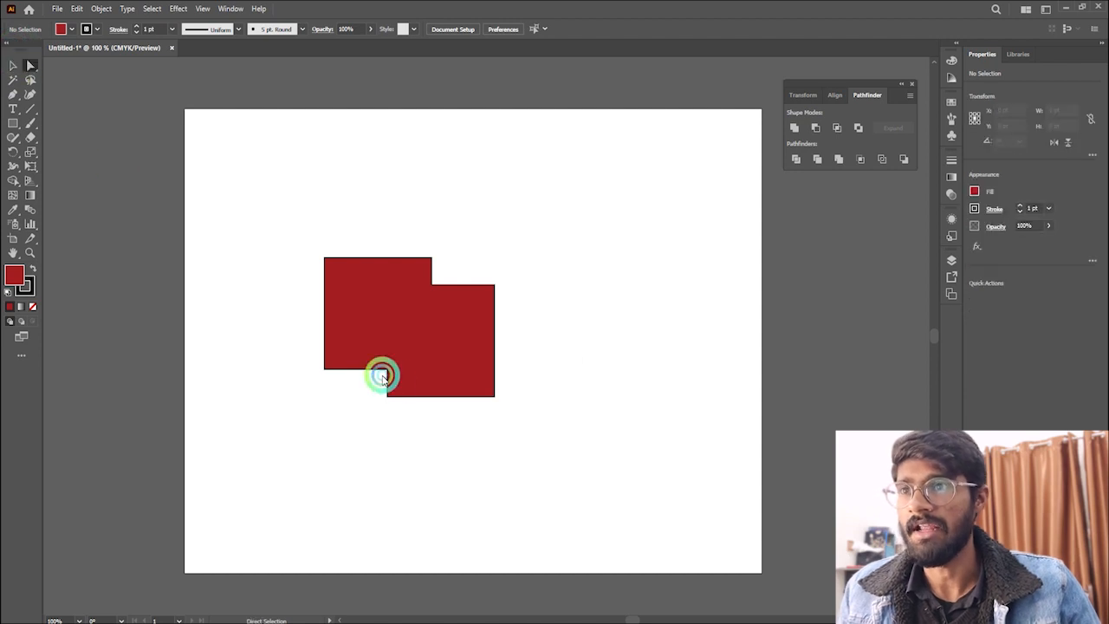
click(422, 365)
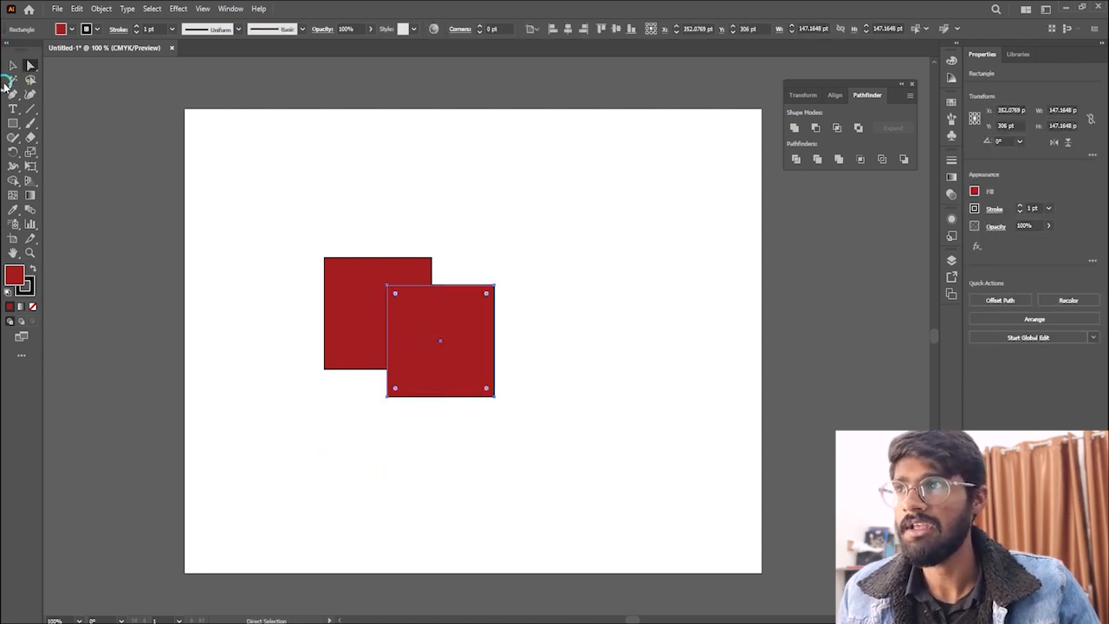
Shift the front square slightly down and left, and combine both squares into a compound shape.
click(13, 66)
click(441, 322)
drag(440, 322, 420, 344)
click(549, 326)
drag(283, 174, 472, 374)
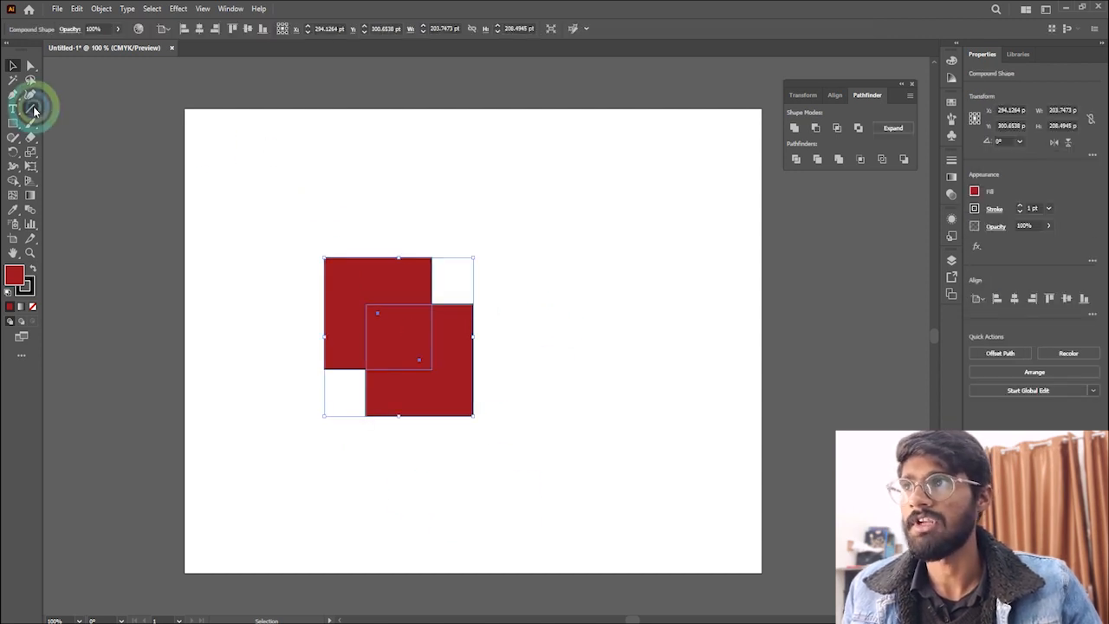
Show the compound shape's component squares with Direct Selection and move the whole shape right and slightly up.
click(32, 65)
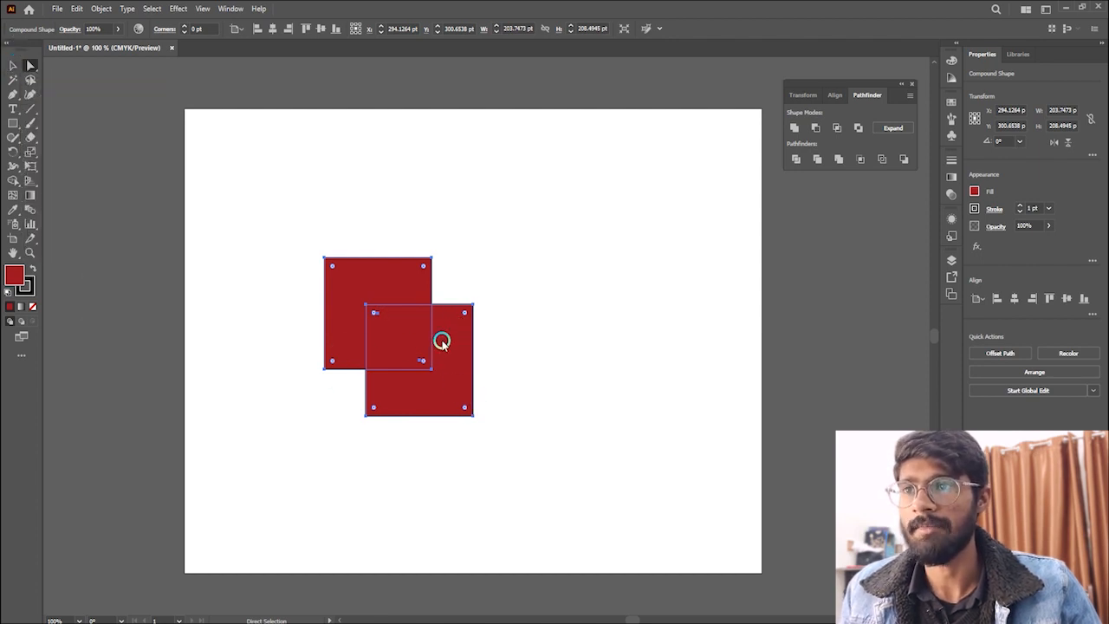
click(13, 67)
drag(437, 373, 492, 363)
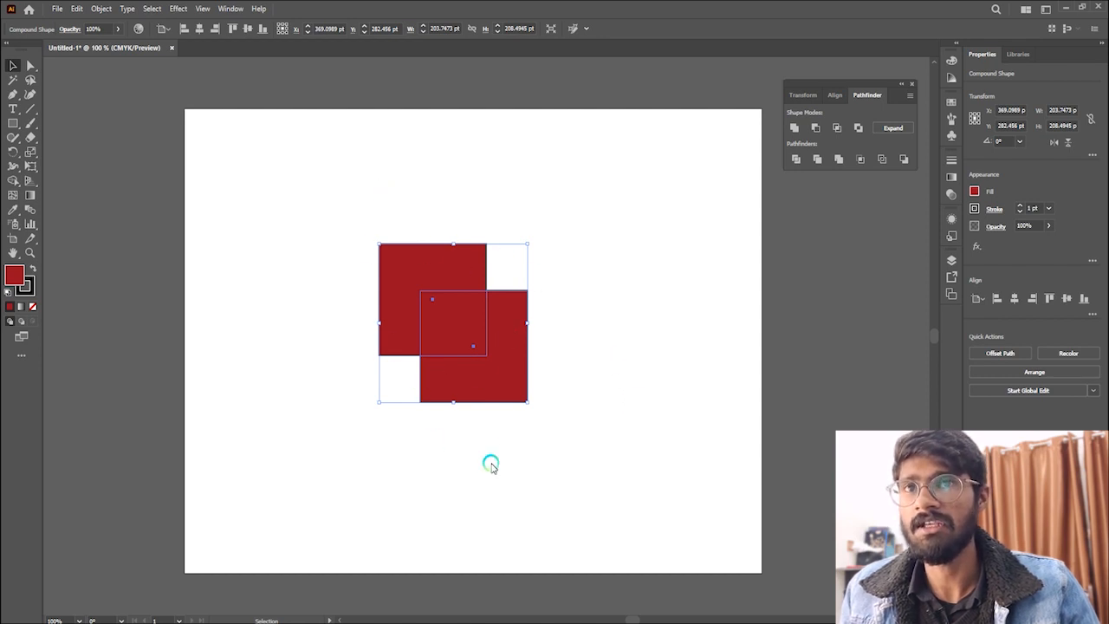
click(630, 370)
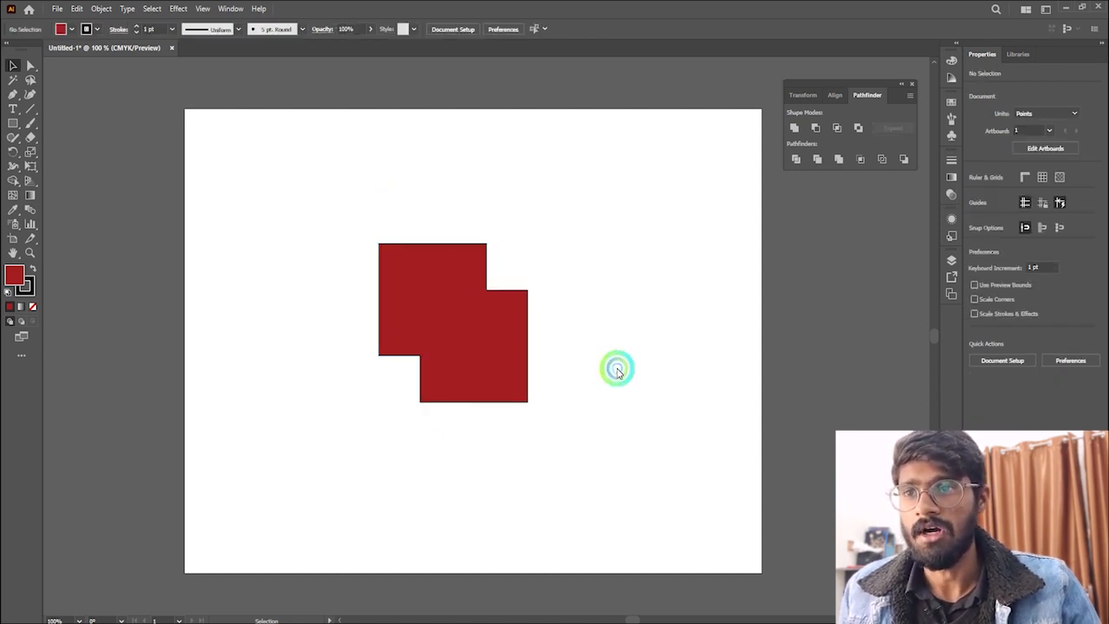
Separate the compound shape into its squares and move the front one over the back square's upper-left corner.
click(30, 65)
click(475, 436)
click(471, 372)
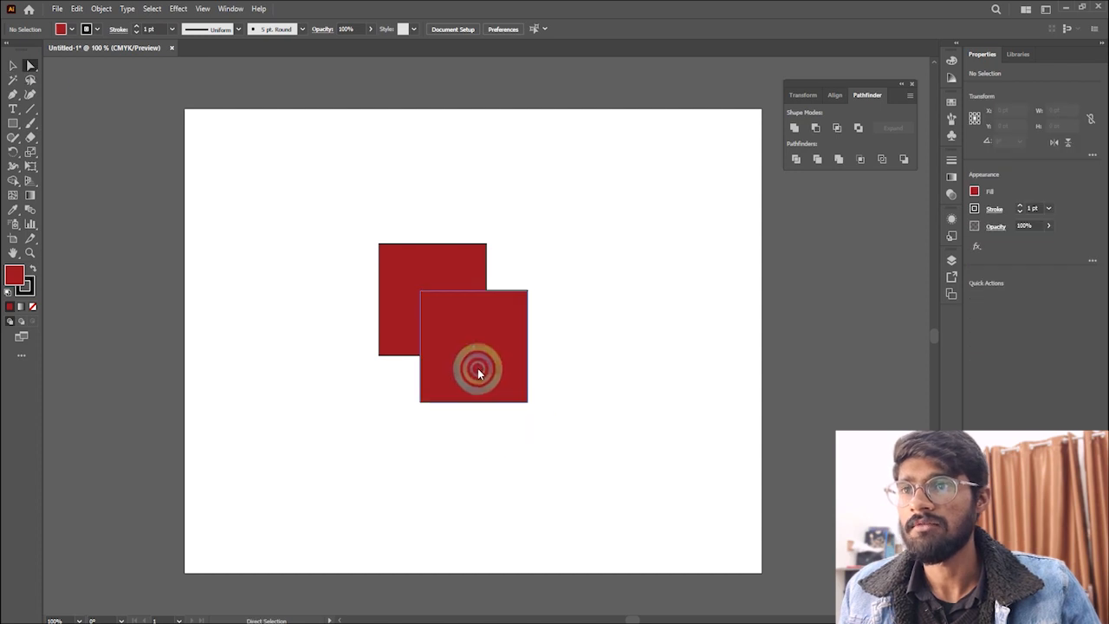
click(8, 66)
drag(502, 341, 437, 262)
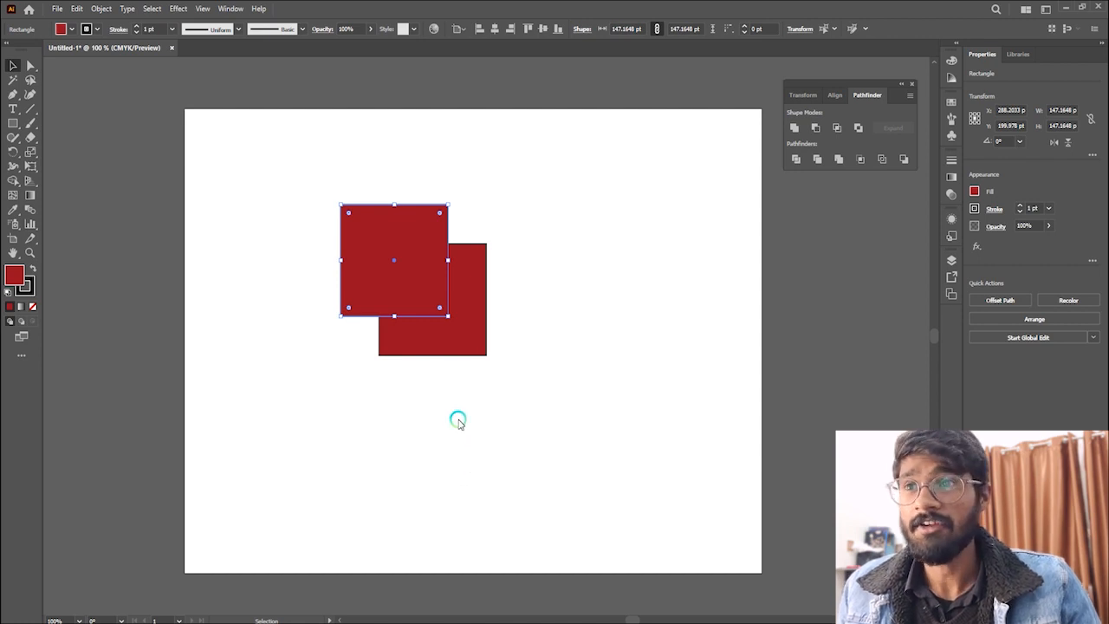
Combine both squares into a compound shape and place it in the artboard's upper-left corner.
drag(346, 128, 505, 438)
click(528, 359)
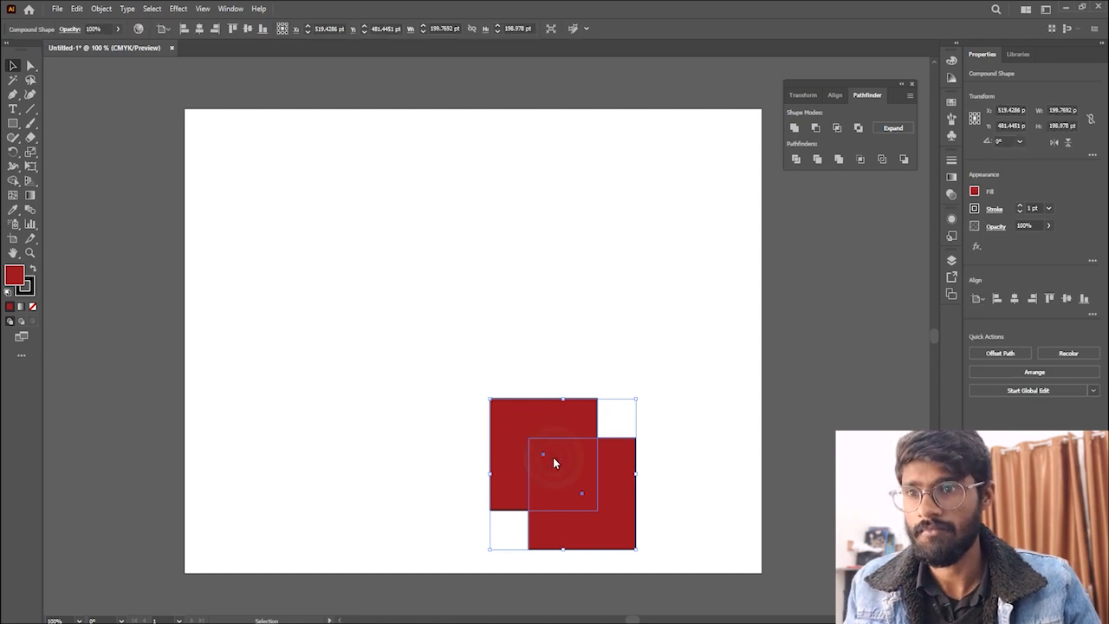
drag(554, 460, 257, 199)
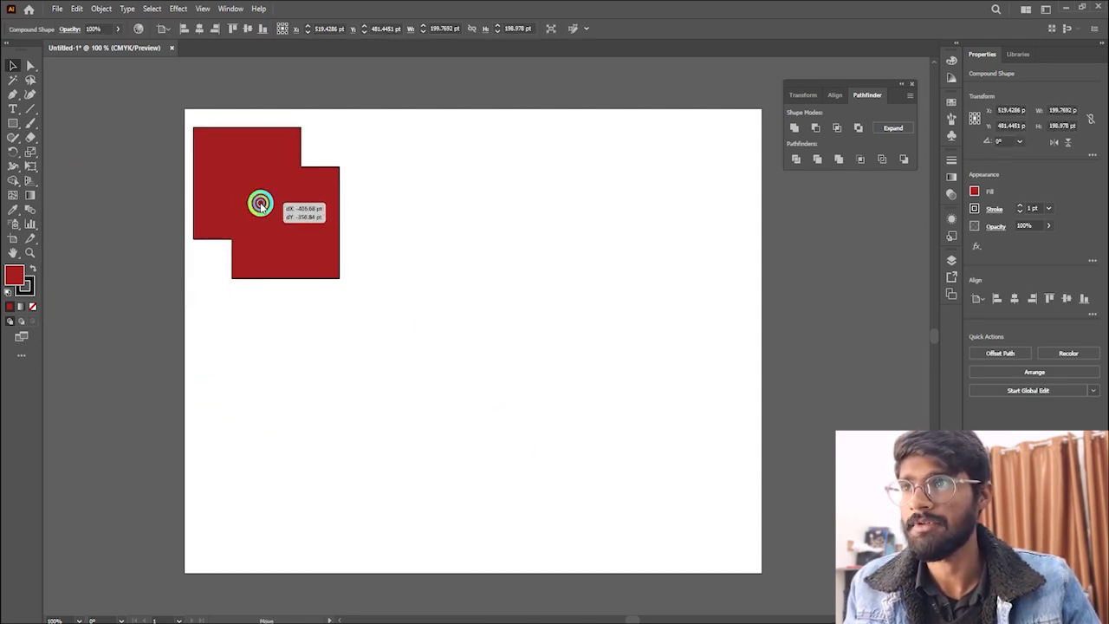
click(312, 346)
Draw a new square about 139 pt wide below the compound shape and place an overlapping copy to its lower right.
click(13, 123)
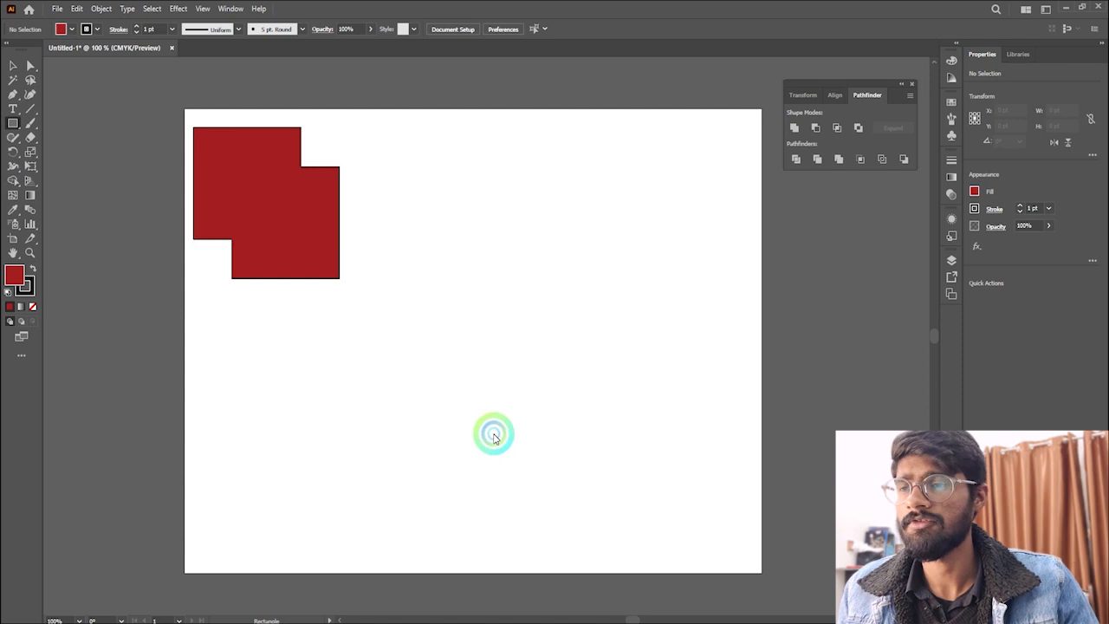
click(469, 470)
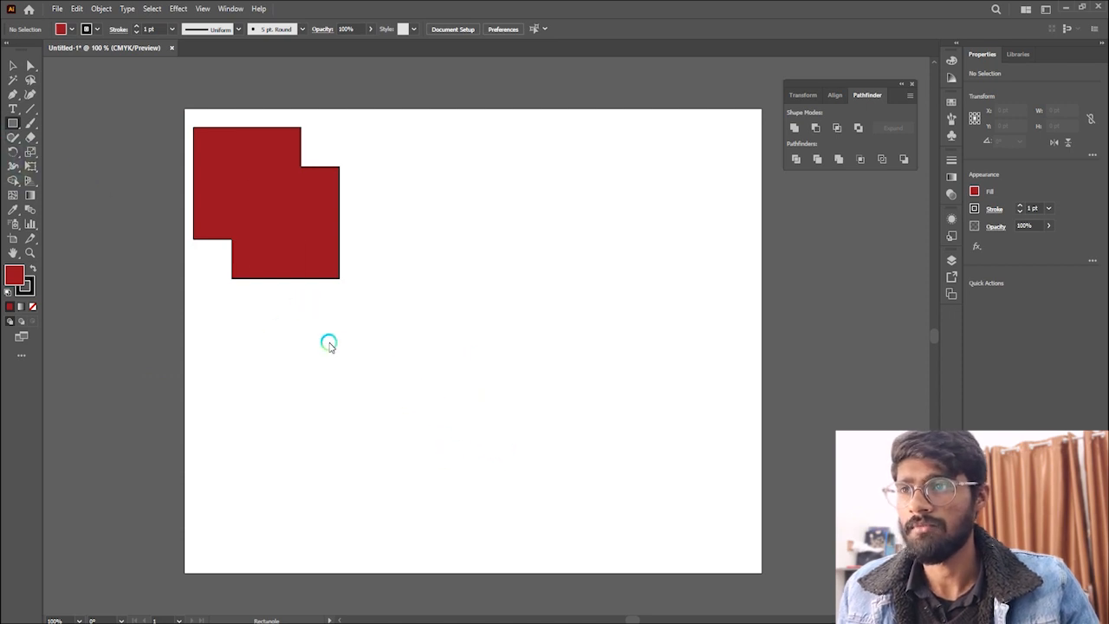
mouse_move(342, 349)
mouse_down()
mouse_move(426, 436)
mouse_move(394, 379)
mouse_up()
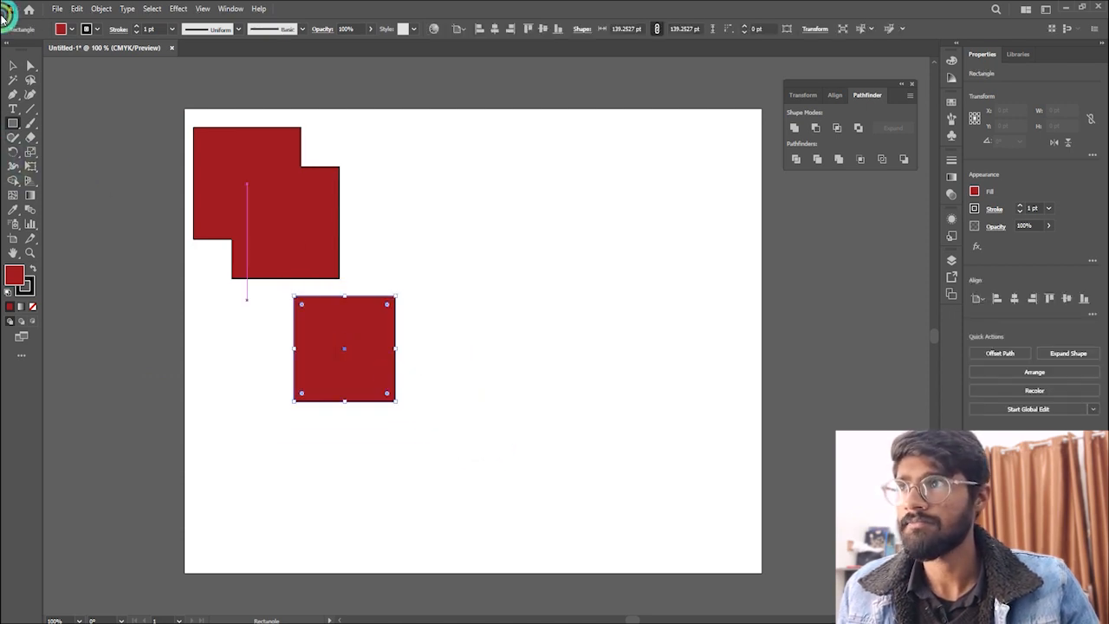
click(13, 65)
click(341, 344)
drag(340, 344, 378, 436)
click(483, 400)
Apply Minus Front to the two new squares, inspect the remaining L-shaped path, and undo the operation.
drag(507, 306, 346, 517)
click(816, 131)
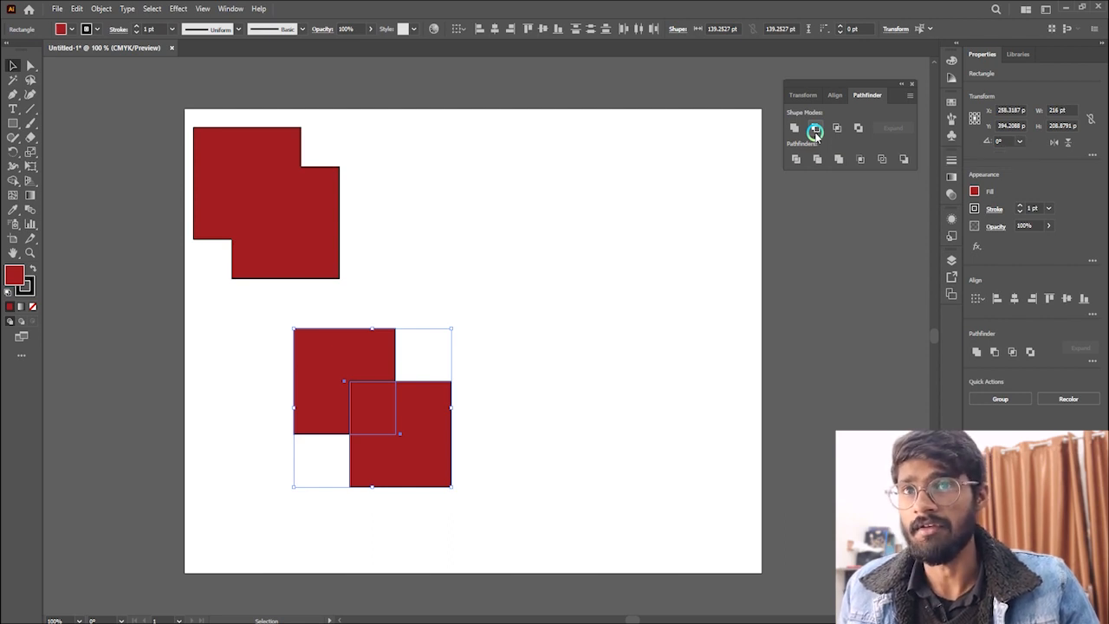
click(816, 131)
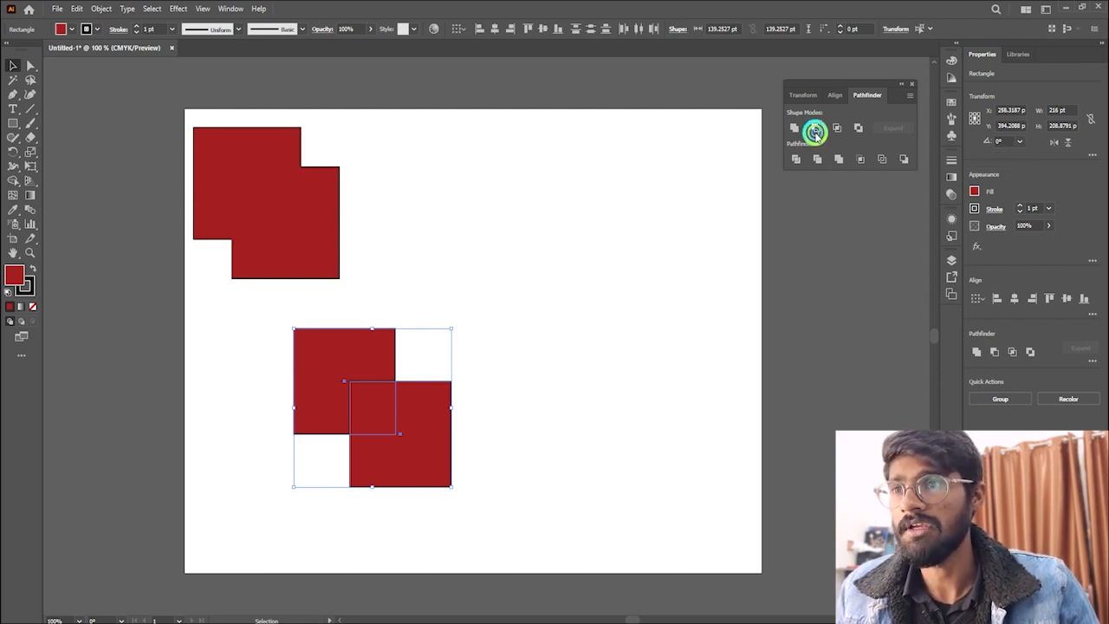
click(505, 474)
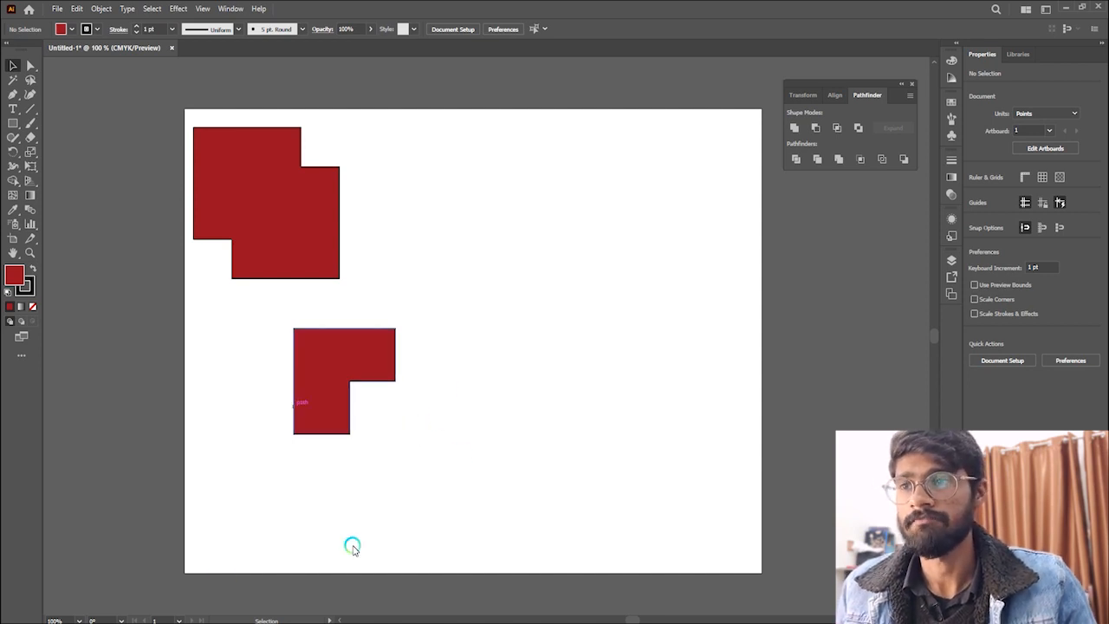
click(369, 370)
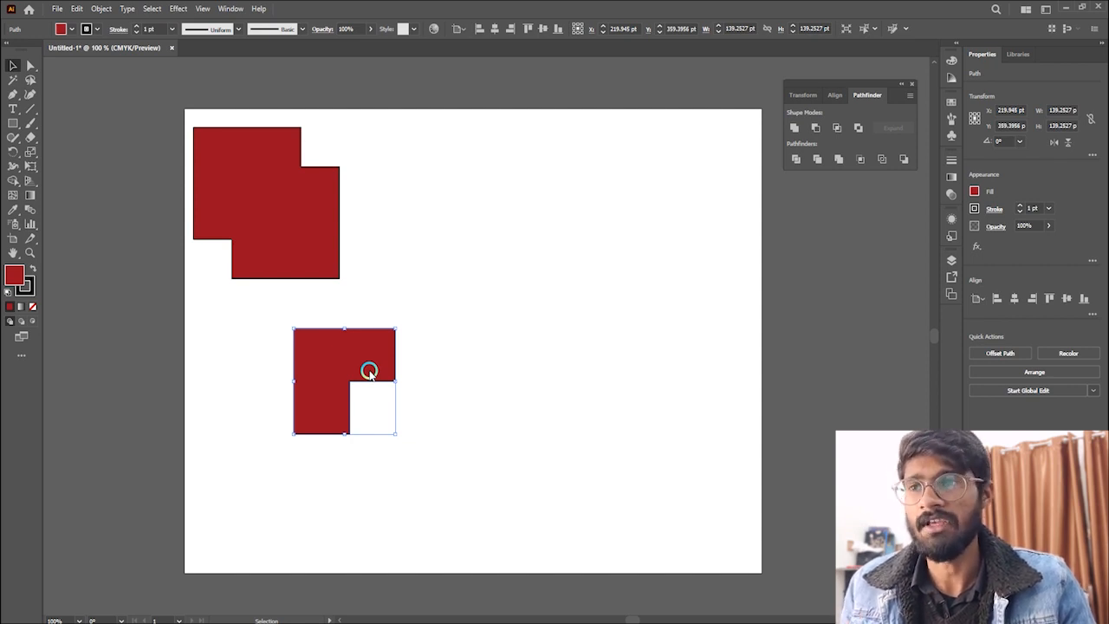
click(408, 412)
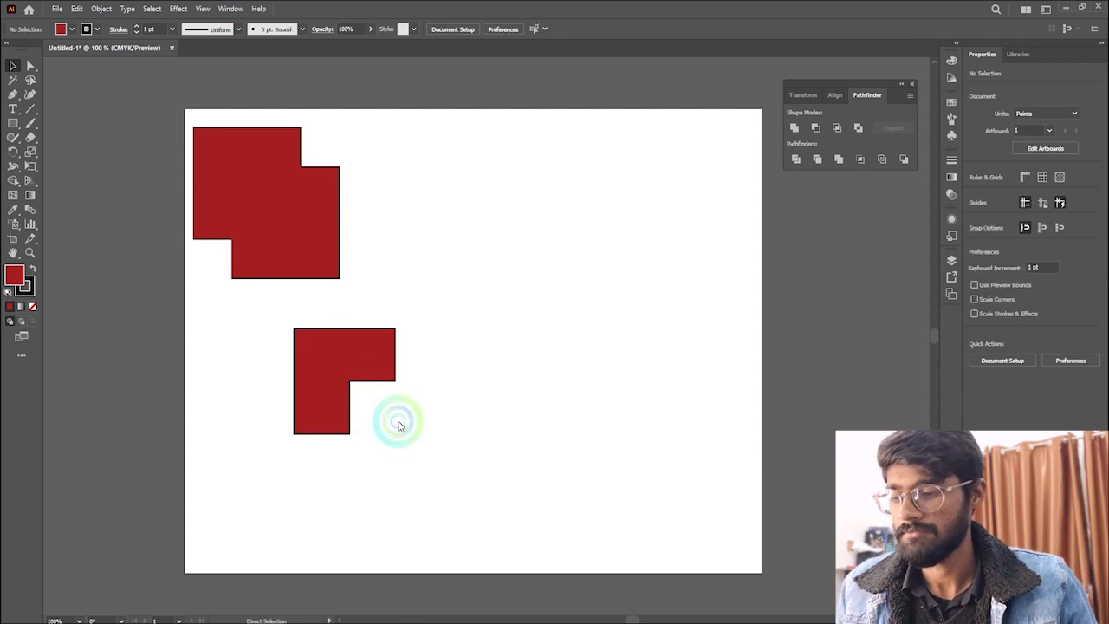
key(ctrl+z)
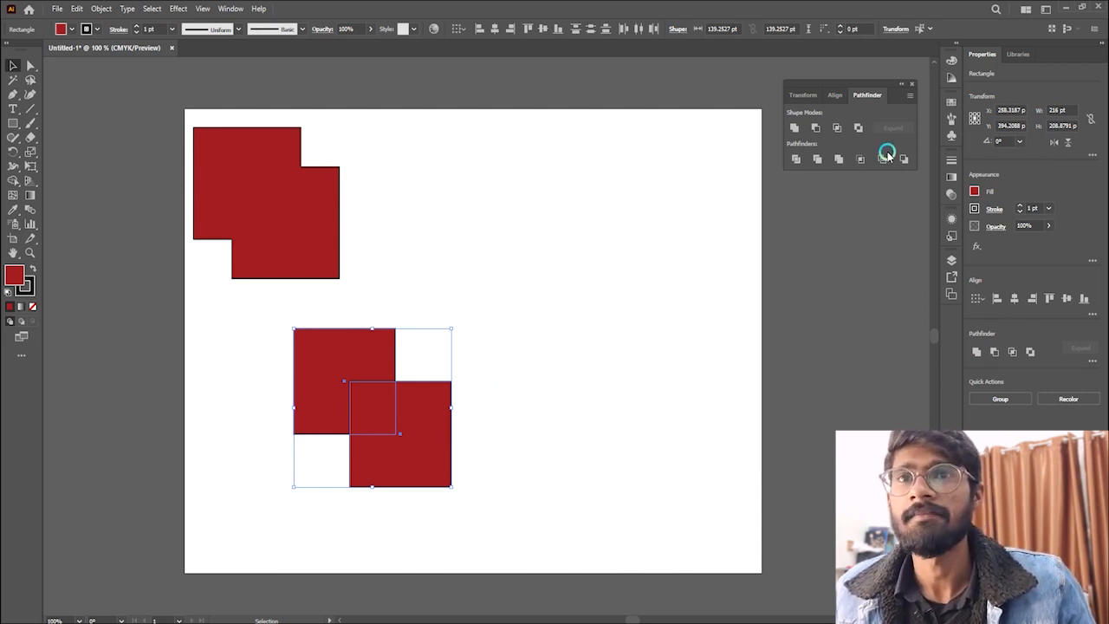
Apply Intersect to the two new squares to keep only their overlapping area.
click(834, 127)
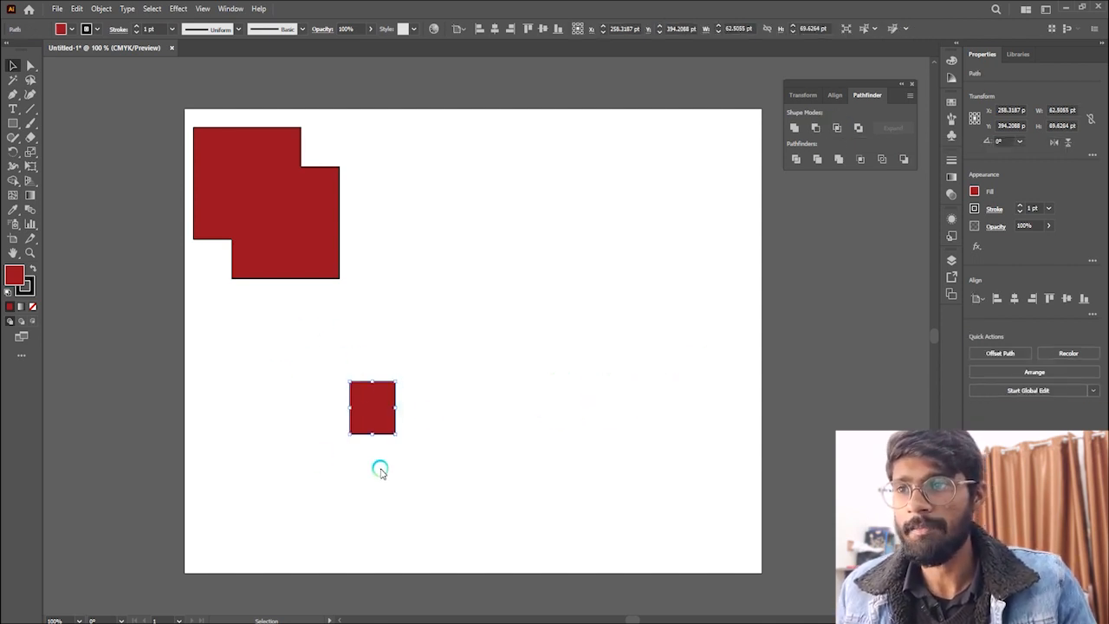
key(ctrl+z)
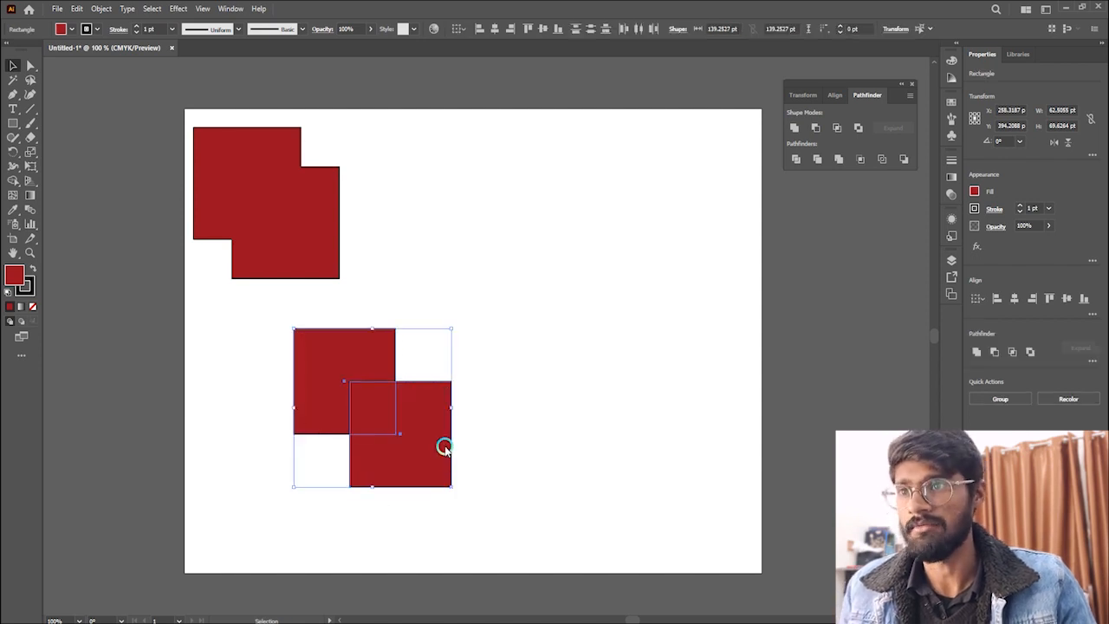
scroll(337, 391, up, 4)
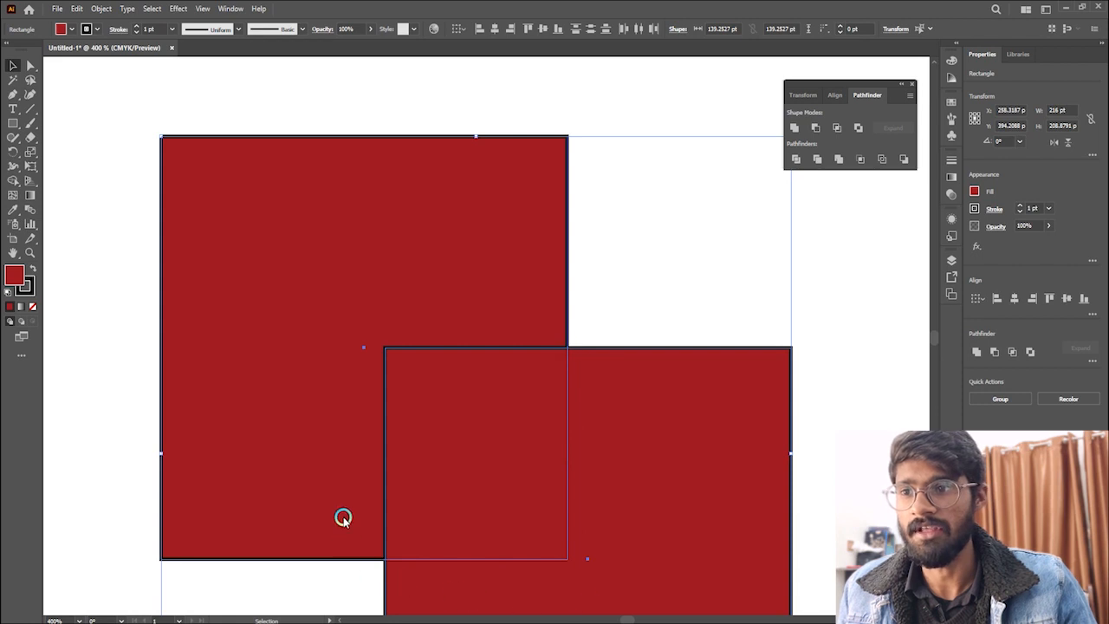
scroll(454, 404, down, 1)
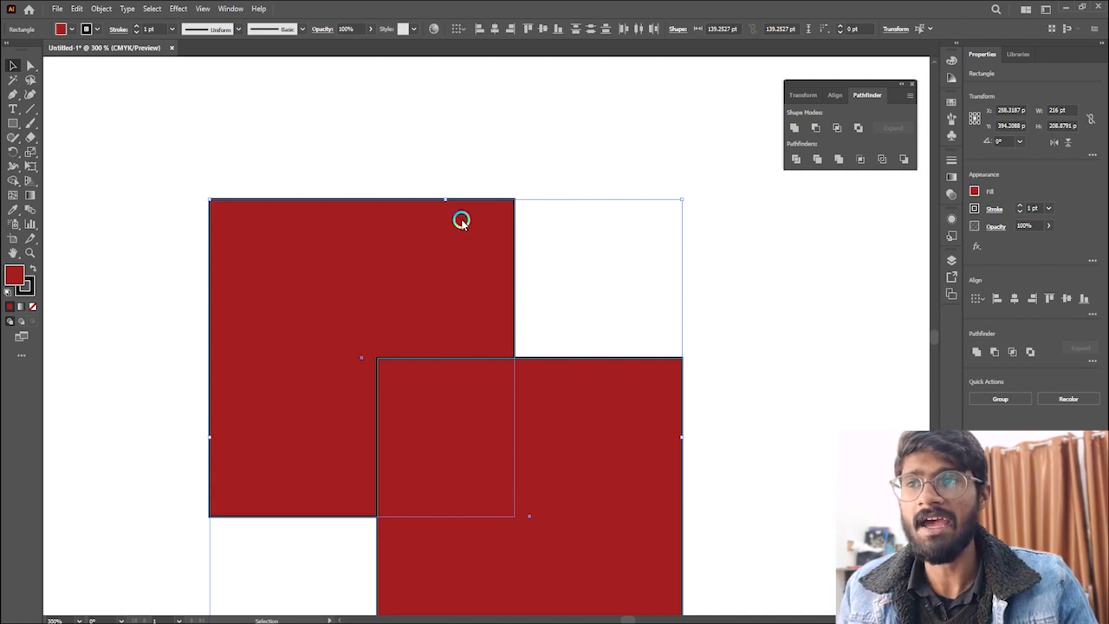
scroll(627, 394, down, 1)
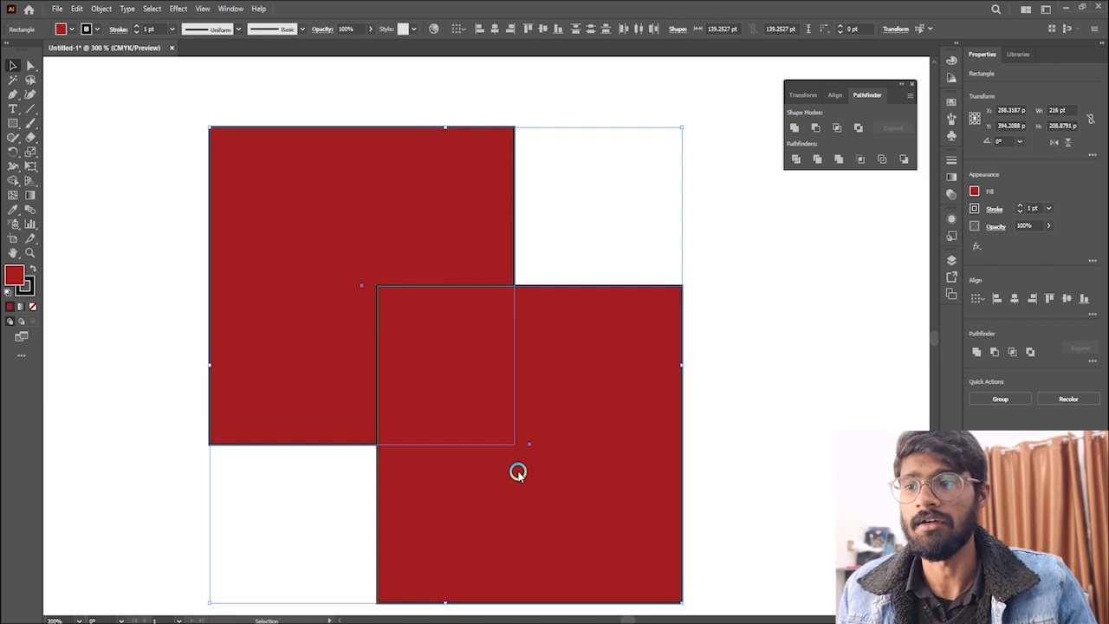
click(837, 128)
click(575, 322)
scroll(574, 322, down, 2)
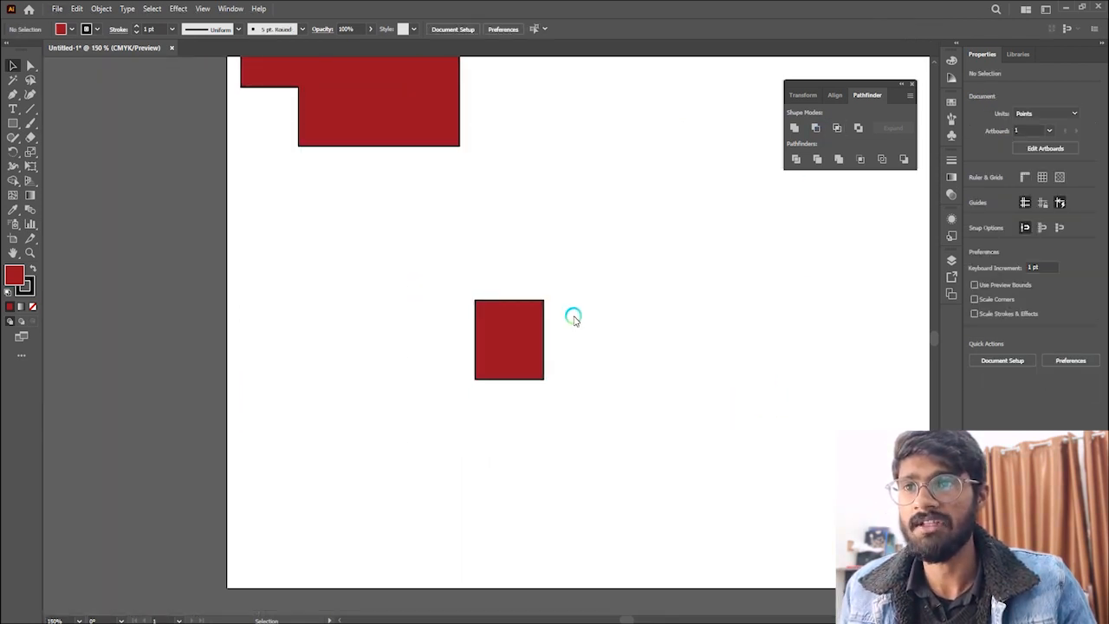
Inspect the intersected shape up close and move it to the artboard's upper edge, right of the compound shape.
scroll(521, 312, up, 1)
scroll(521, 312, up, 3)
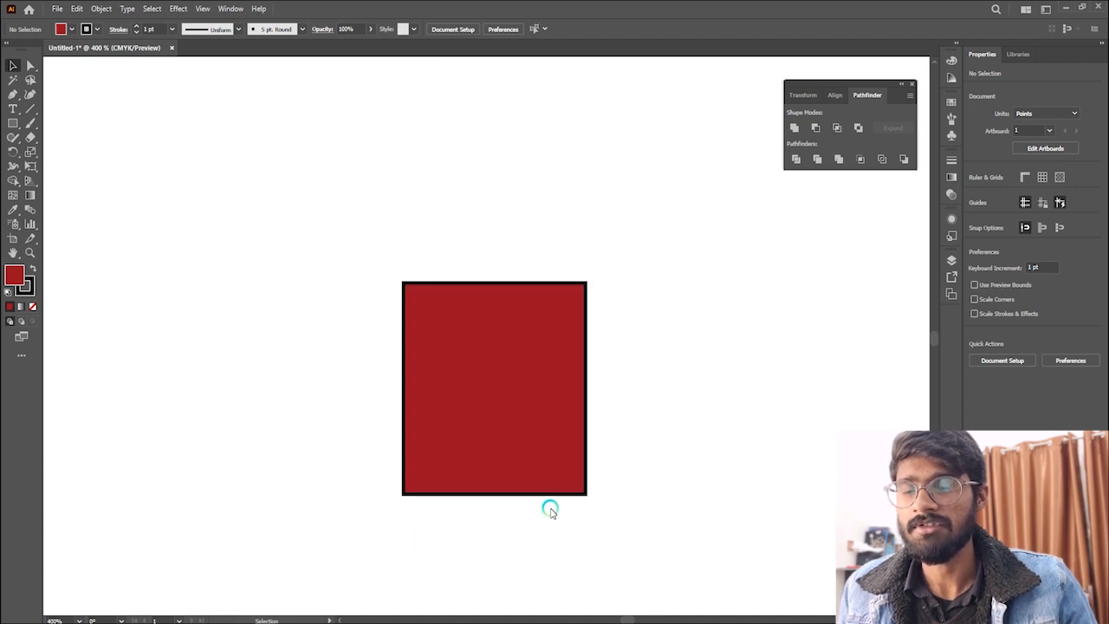
scroll(481, 456, down, 2)
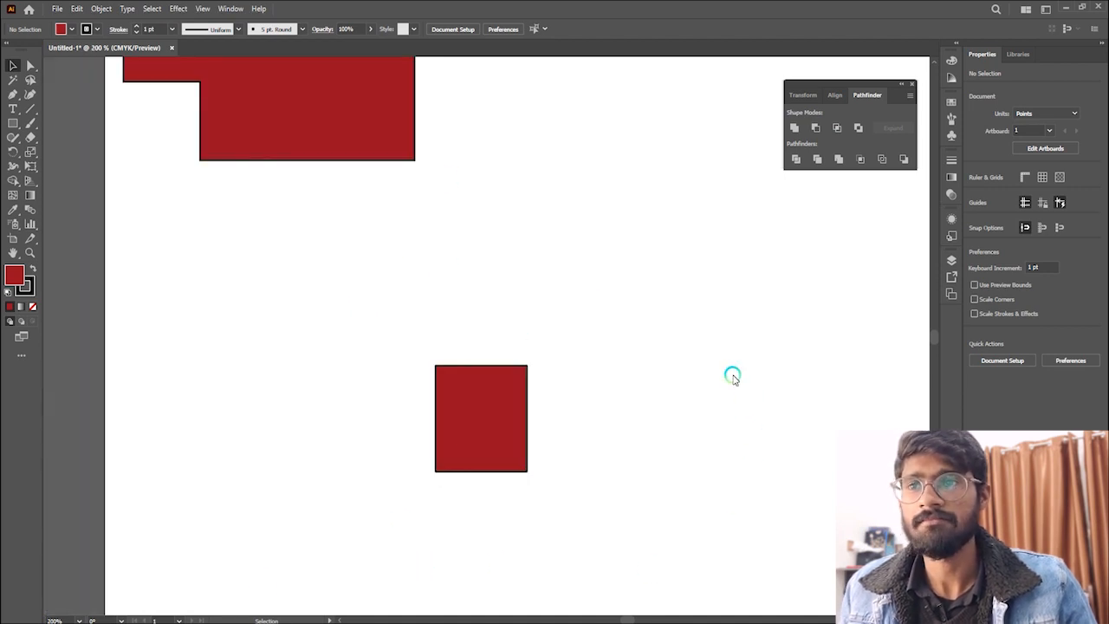
scroll(724, 376, down, 2)
drag(508, 384, 524, 148)
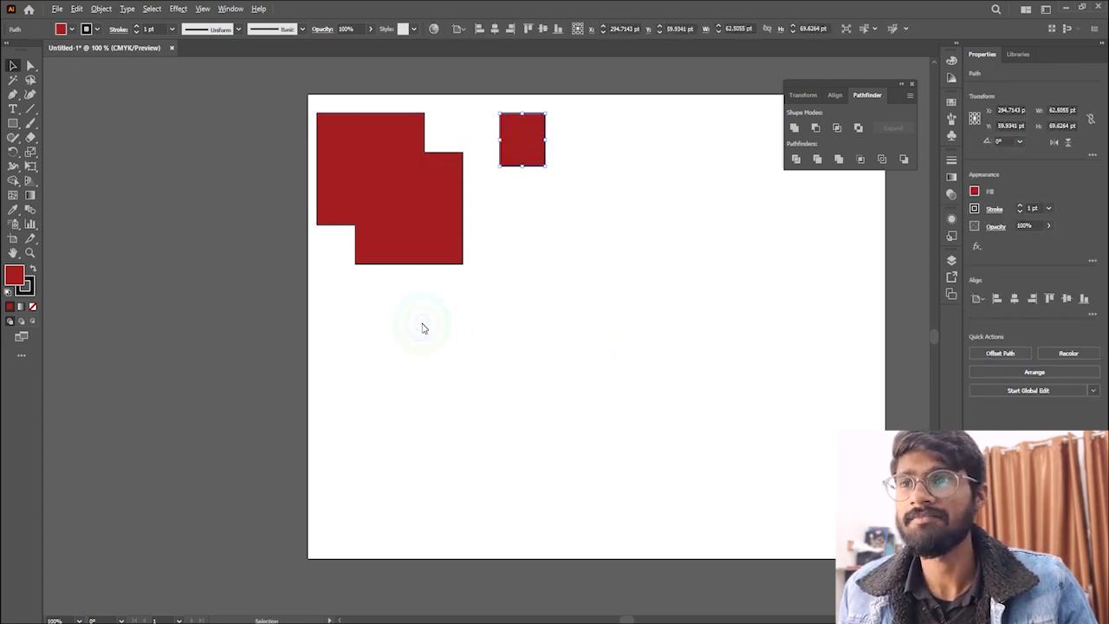
Draw a square about 76 pt wide in the empty area below and place an overlapping copy to its lower right.
scroll(422, 322, down, 1)
scroll(656, 322, up, 1)
scroll(644, 326, up, 1)
click(13, 122)
mouse_move(396, 380)
mouse_down()
mouse_move(445, 436)
mouse_move(438, 422)
mouse_up()
click(13, 65)
click(412, 394)
Apply Exclude to the two overlapping squares to cut out their shared area, and inspect the result up close.
drag(486, 296, 351, 485)
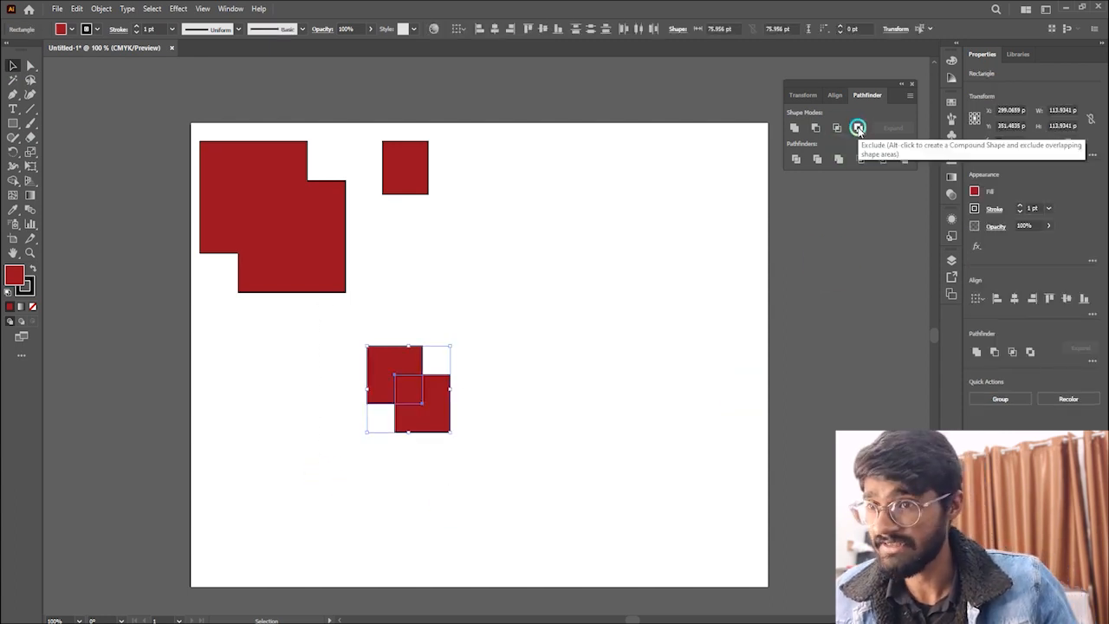
click(858, 127)
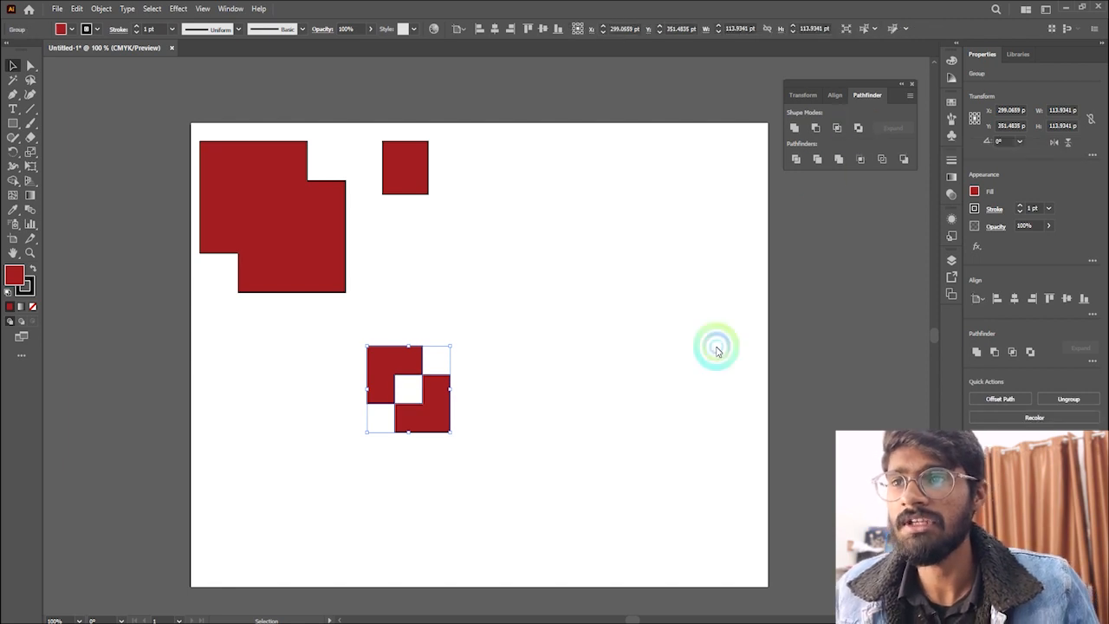
scroll(393, 392, up, 3)
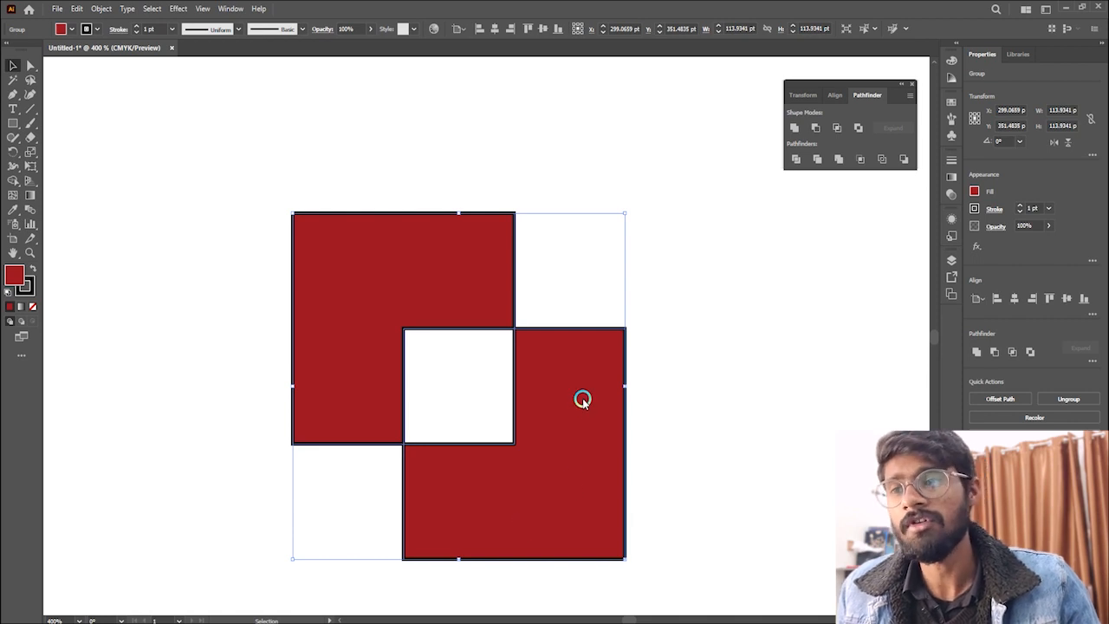
scroll(598, 365, down, 4)
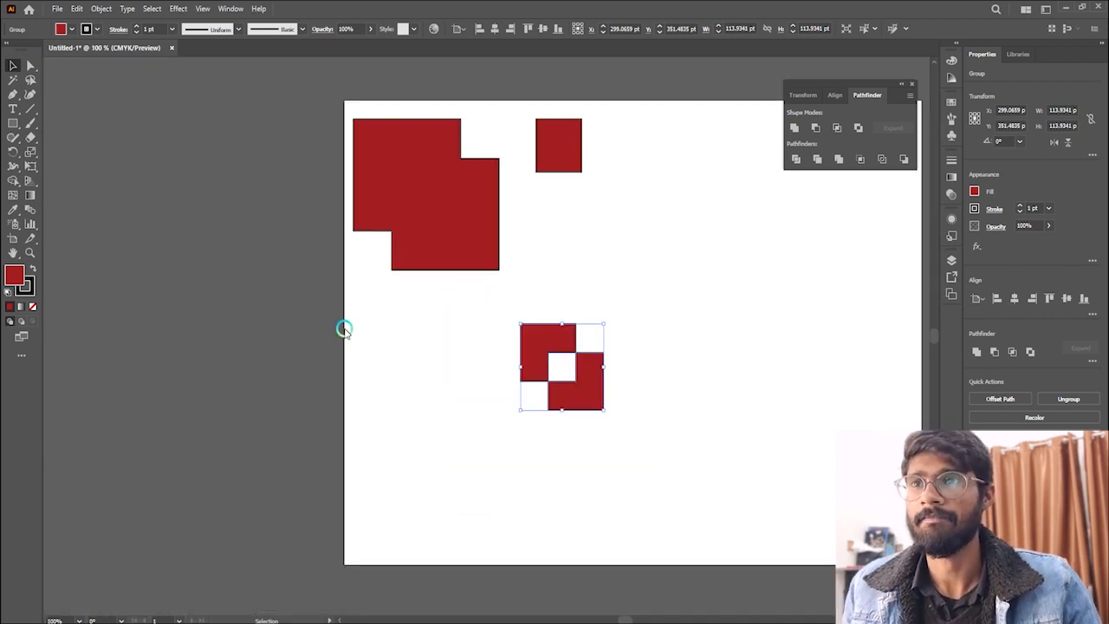
Move the excluded shape up beside the intersected shape to continue the row along the artboard's upper edge.
scroll(344, 329, down, 2)
scroll(570, 309, up, 2)
drag(464, 390, 560, 213)
click(603, 294)
click(491, 368)
scroll(460, 342, down, 1)
scroll(543, 344, up, 1)
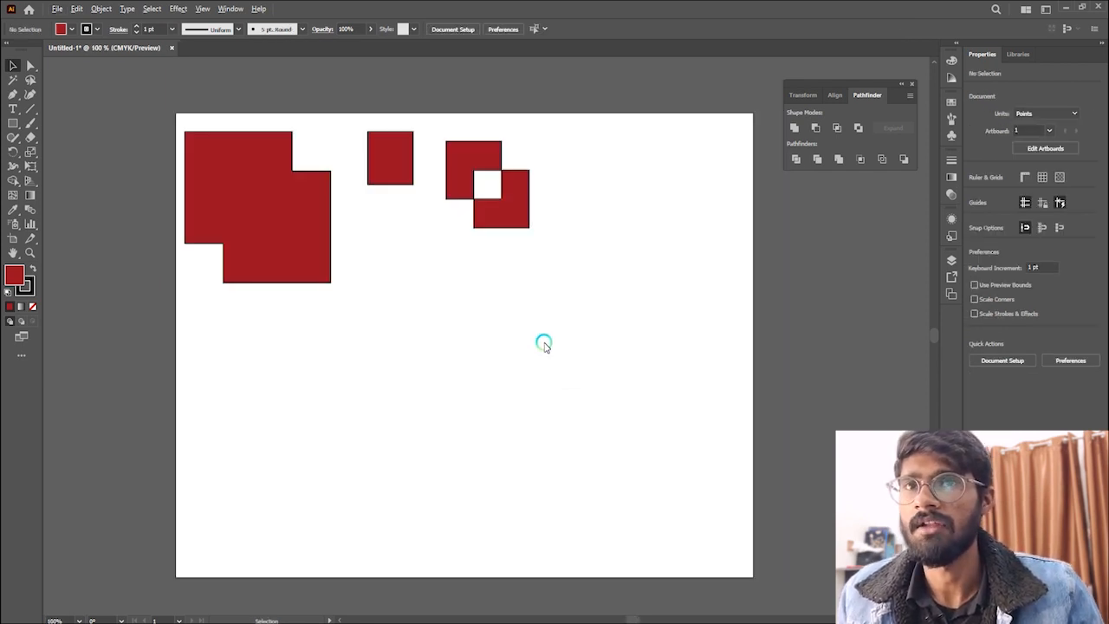
Draw a square about 132 pt wide in the artboard's lower half and add two overlapping copies, one lower right and one upper right.
click(13, 122)
drag(312, 379, 389, 477)
click(7, 69)
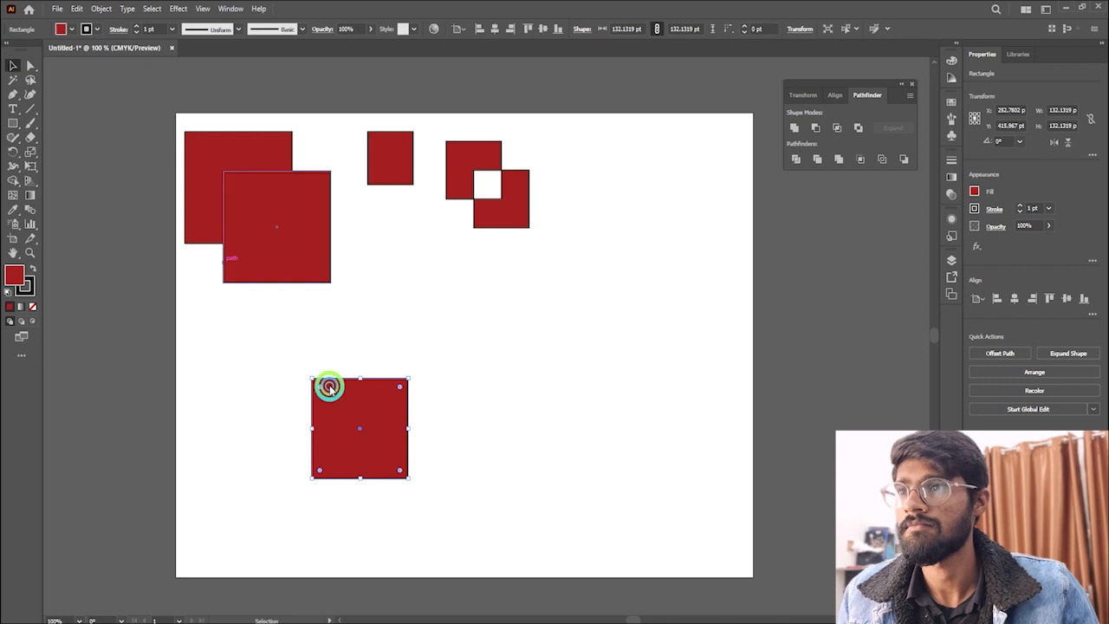
drag(327, 386, 368, 409)
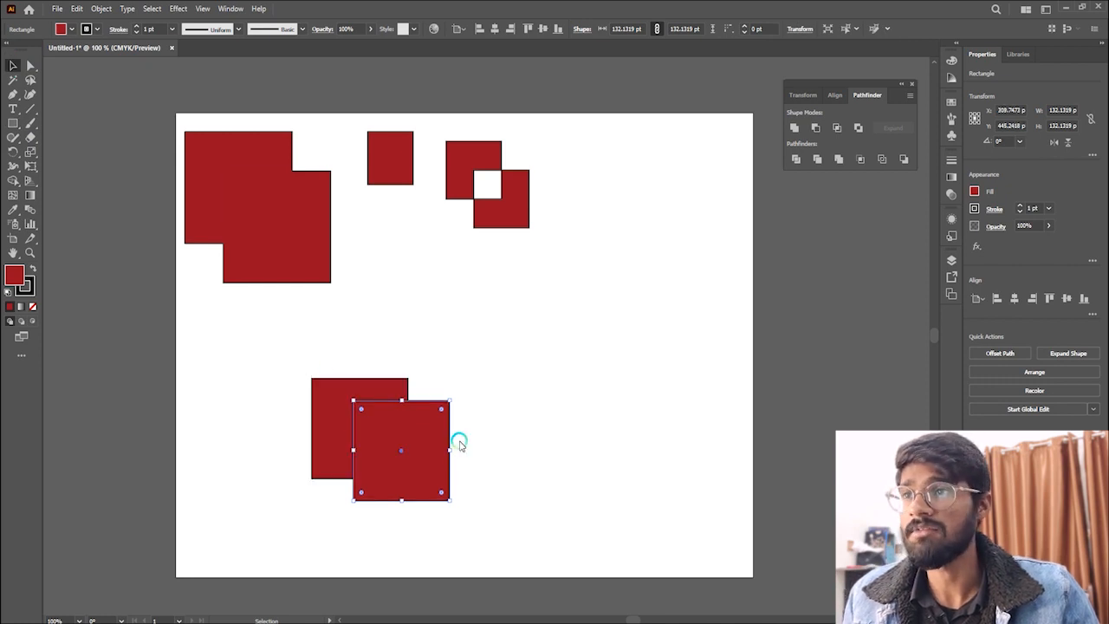
drag(406, 464, 470, 410)
click(534, 479)
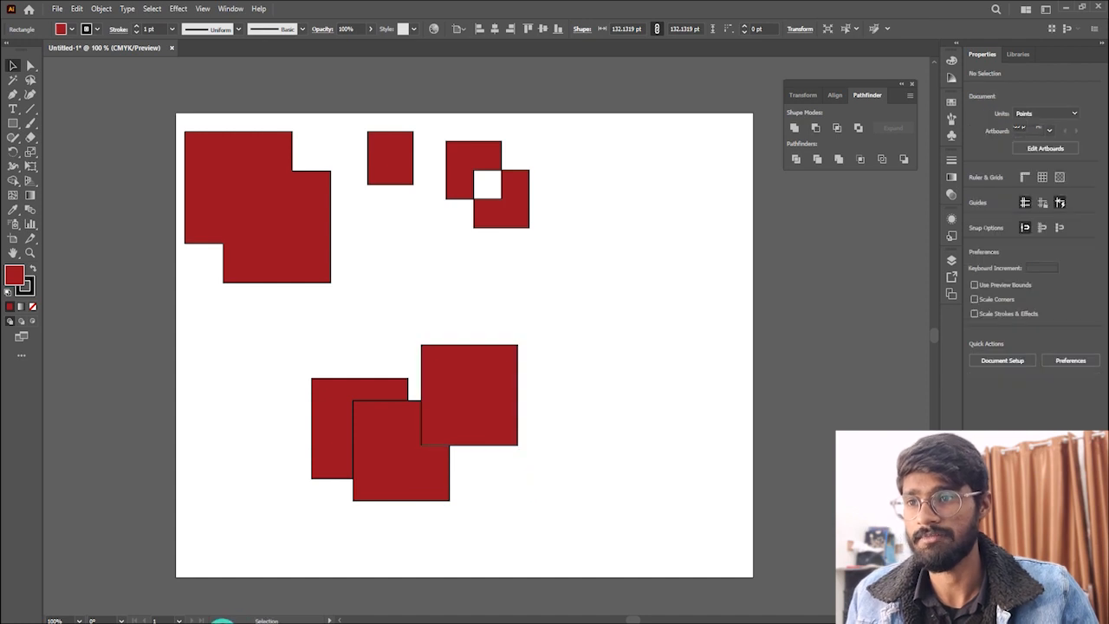
Apply the Divide pathfinder to the three overlapping squares and inspect the divided overlap areas up close.
click(310, 527)
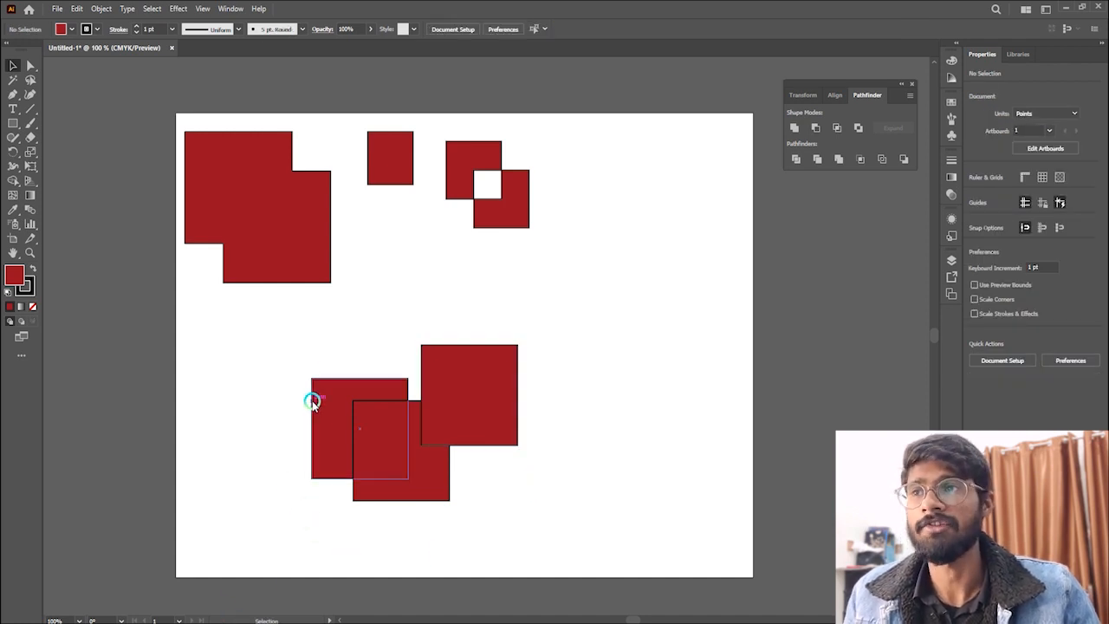
click(293, 437)
drag(264, 387, 572, 550)
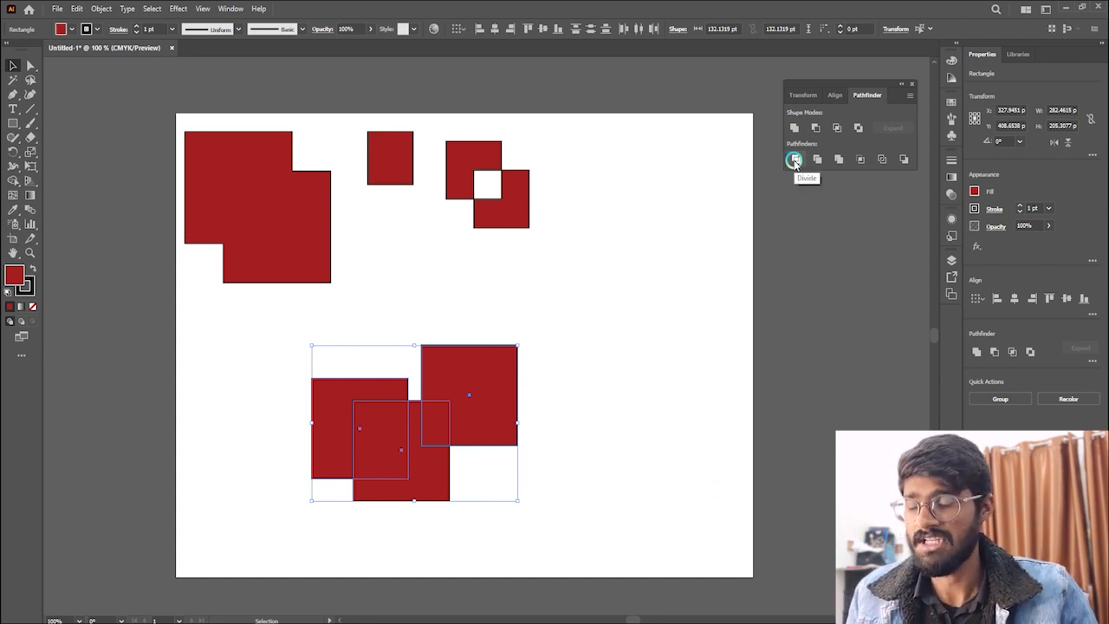
click(795, 161)
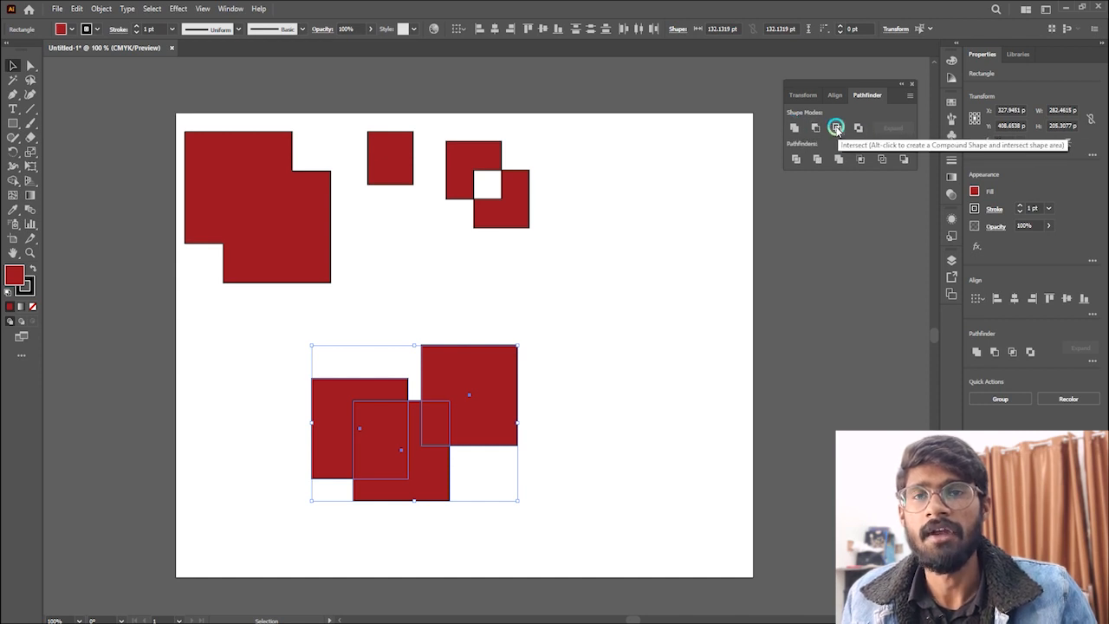
click(796, 160)
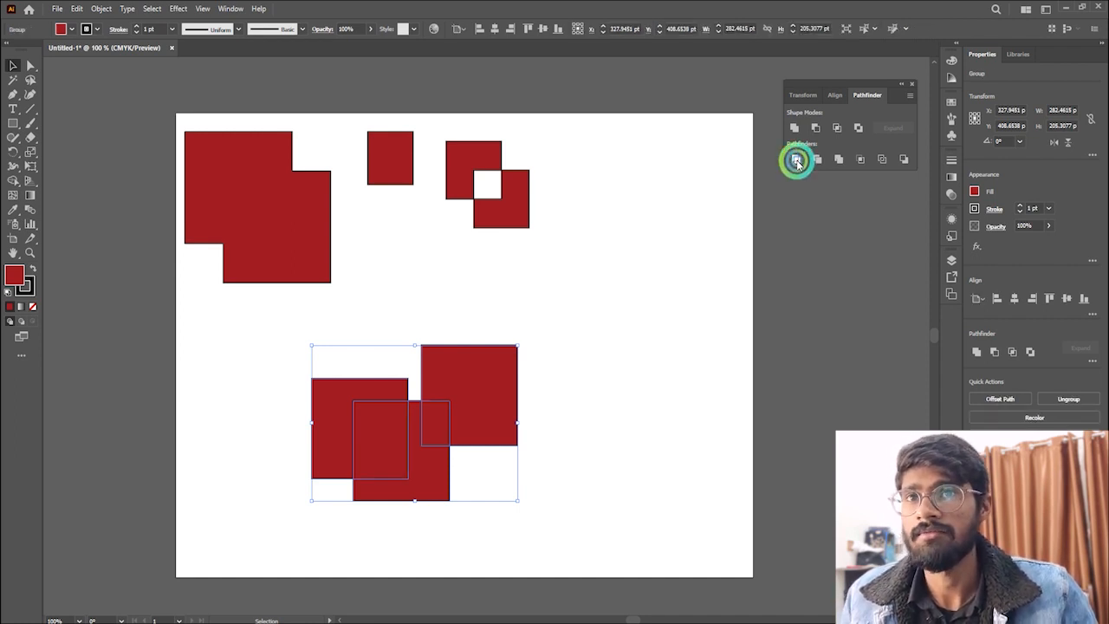
click(448, 491)
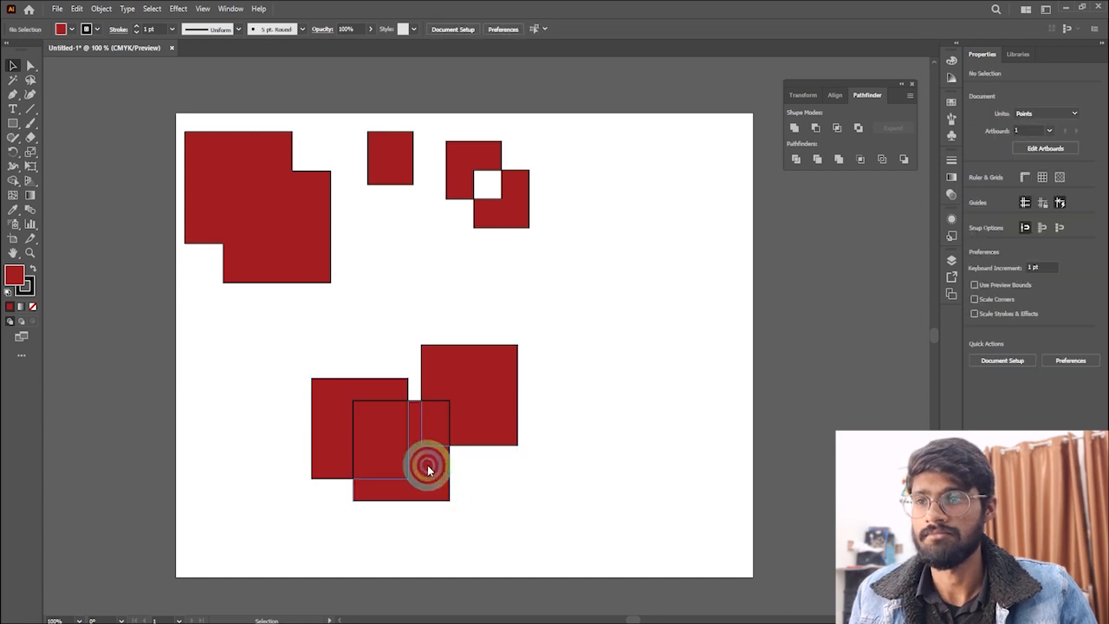
alt+scroll(345, 475, up, 1)
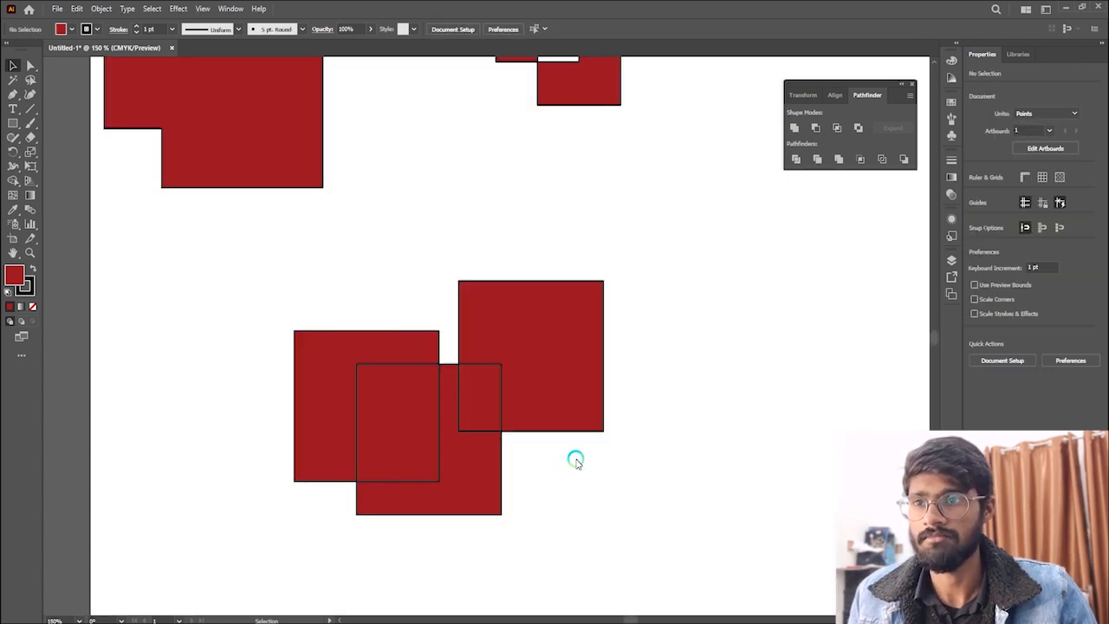
alt+scroll(574, 461, up, 1)
alt+scroll(374, 371, up, 1)
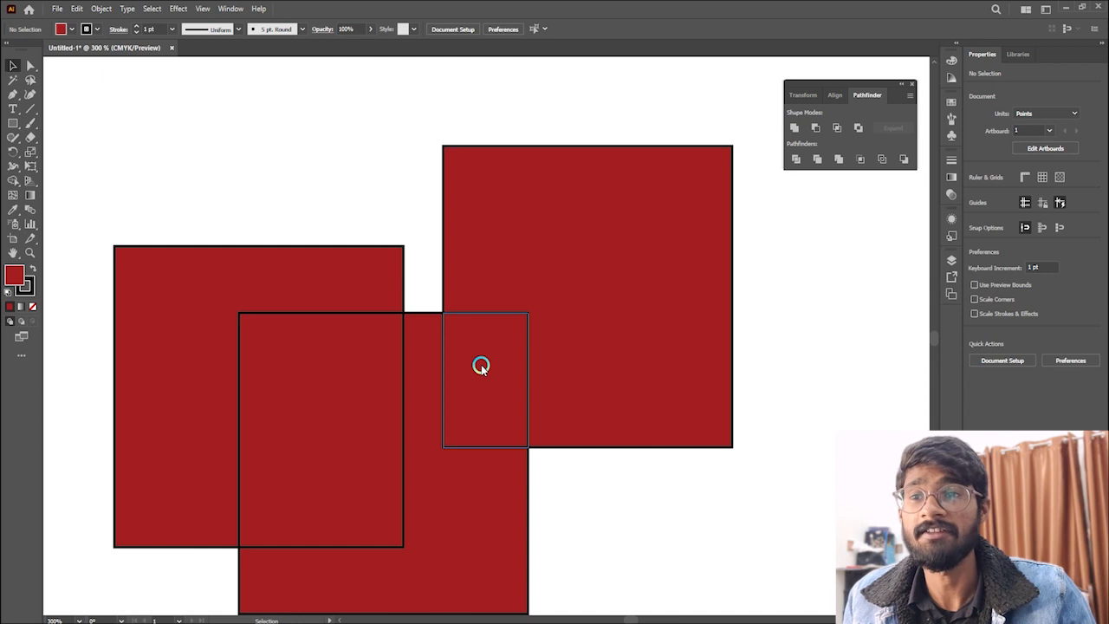
scroll(480, 366, down, 1)
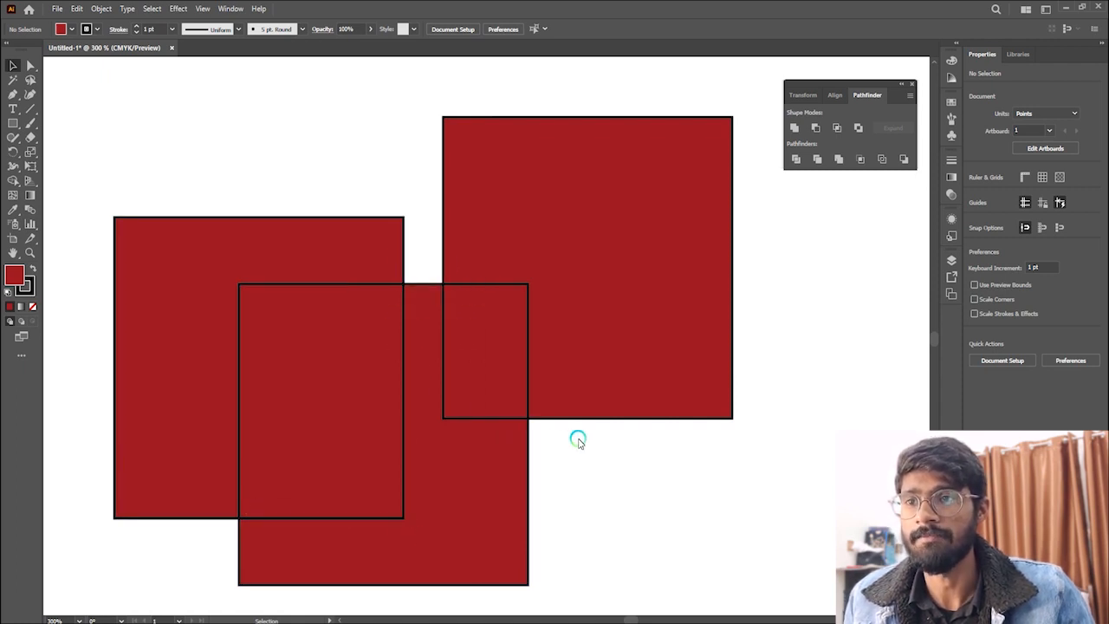
scroll(273, 276, down, 1)
Ungroup the divided squares.
click(289, 256)
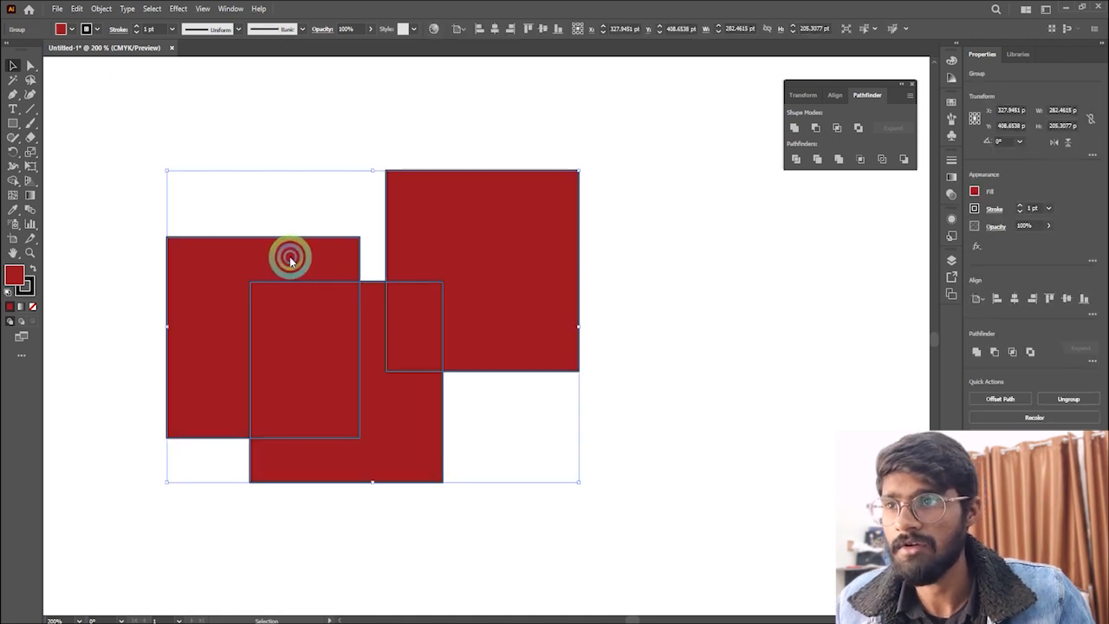
right_click(289, 258)
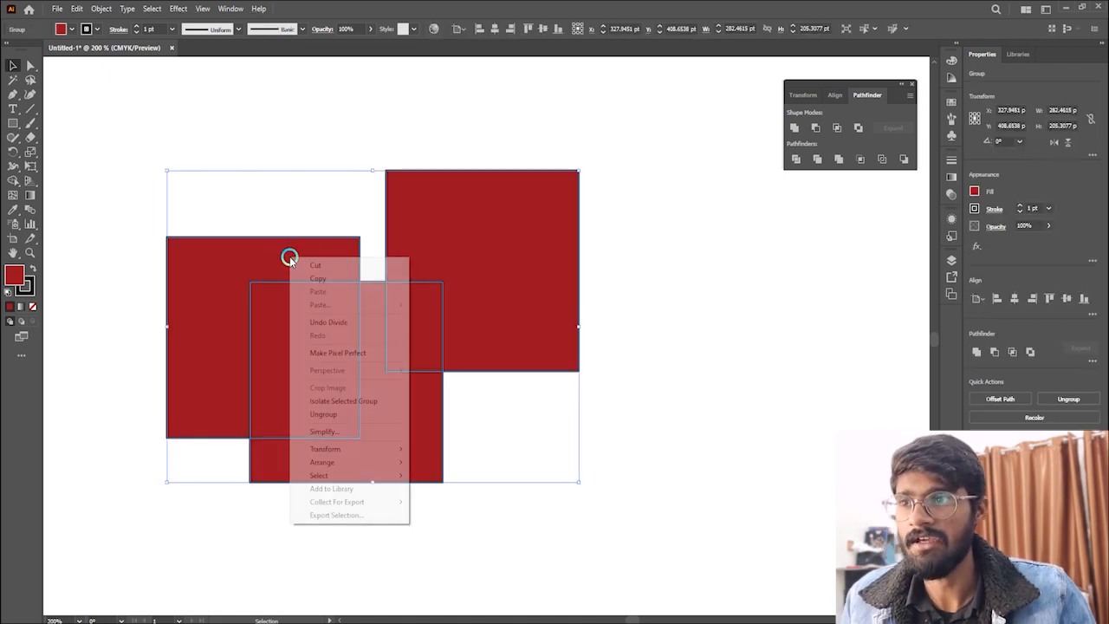
click(351, 413)
click(610, 364)
Move the five divided pieces apart to show each one as a separate shape.
scroll(554, 365, down, 2)
scroll(511, 343, up, 1)
drag(513, 333, 600, 291)
drag(425, 356, 517, 381)
drag(419, 437, 494, 513)
drag(329, 390, 404, 207)
drag(322, 292, 234, 290)
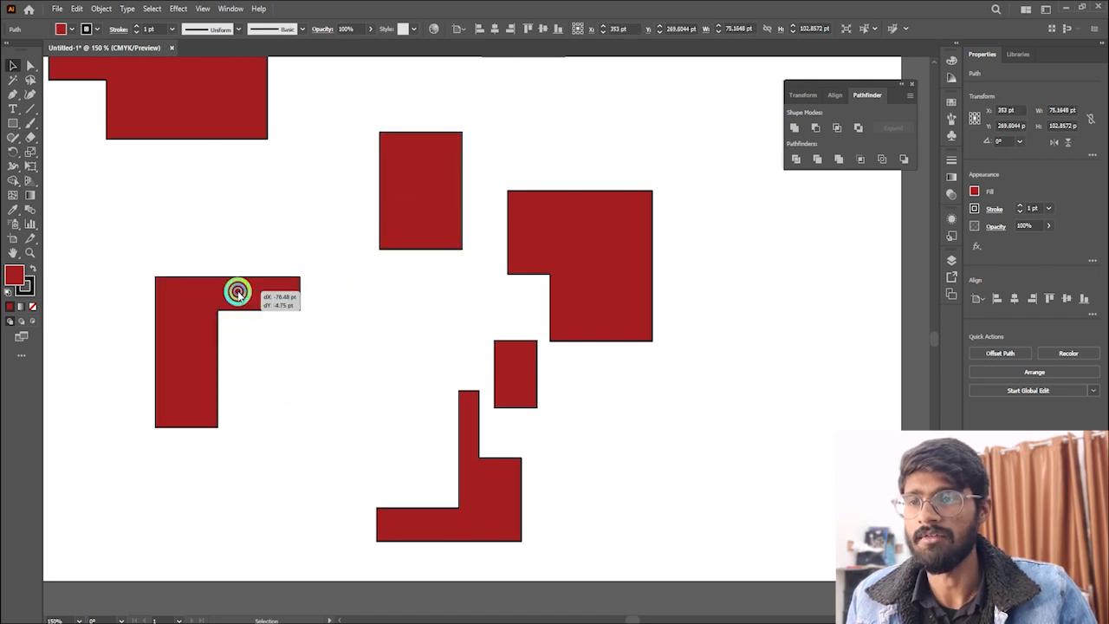
click(619, 410)
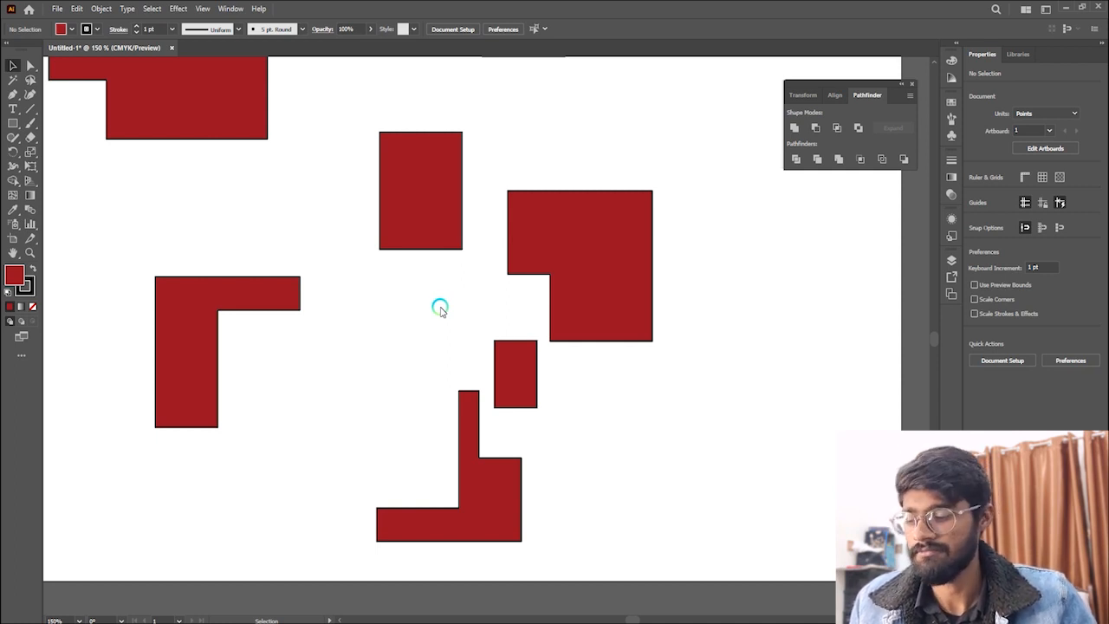
Undo the piece moves and the ungrouping to reassemble the divided squares.
scroll(439, 309, down, 1)
key(ctrl+z)
key(ctrl+z)
key(ctrl+z)
key(ctrl+z)
key(ctrl+z)
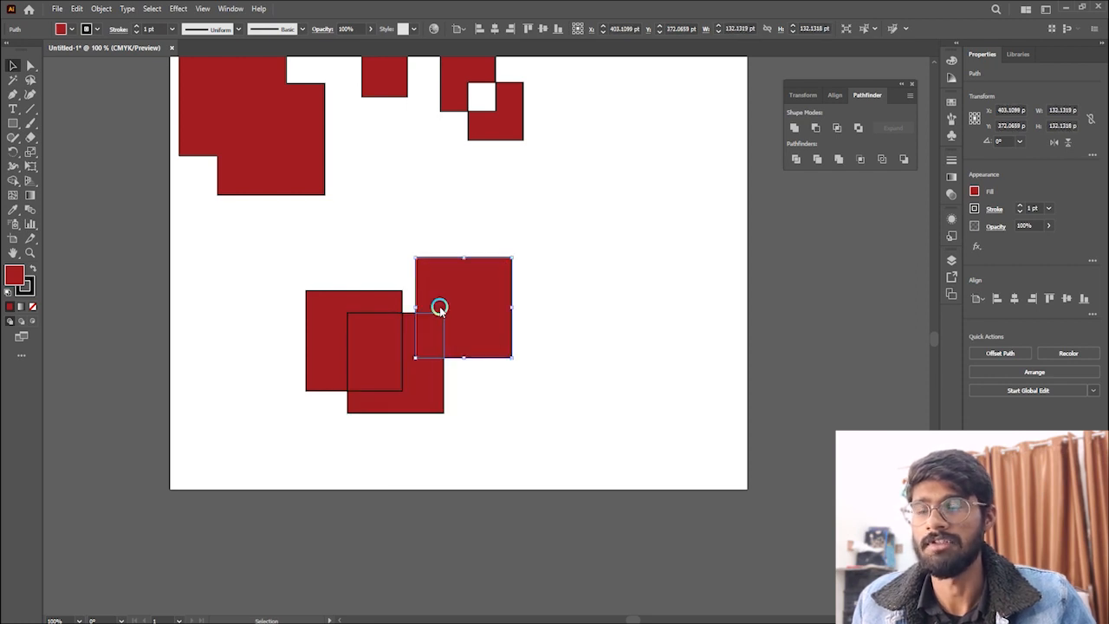
Move the divided group to the artboard's left side, below the compound shape.
scroll(417, 324, down, 1)
key(a)
drag(541, 302, 335, 373)
key(v)
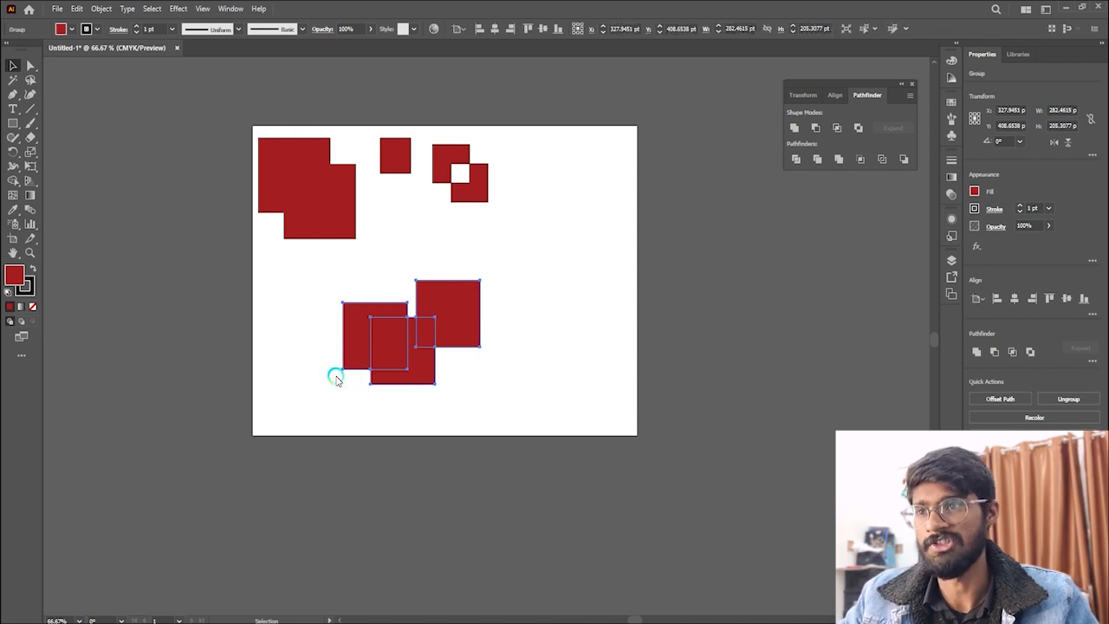
click(461, 366)
drag(400, 375, 317, 337)
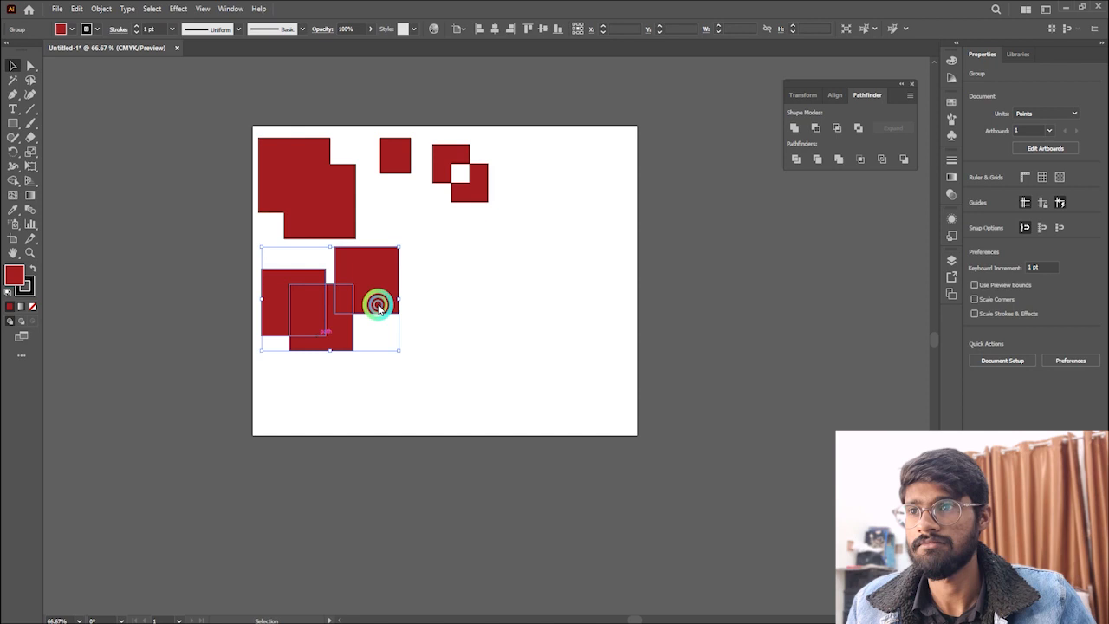
drag(395, 348, 337, 306)
Scale the compound shape down proportionally to about 104 pt wide, keeping its upper-left corner in place.
scroll(308, 156, up, 2)
click(368, 335)
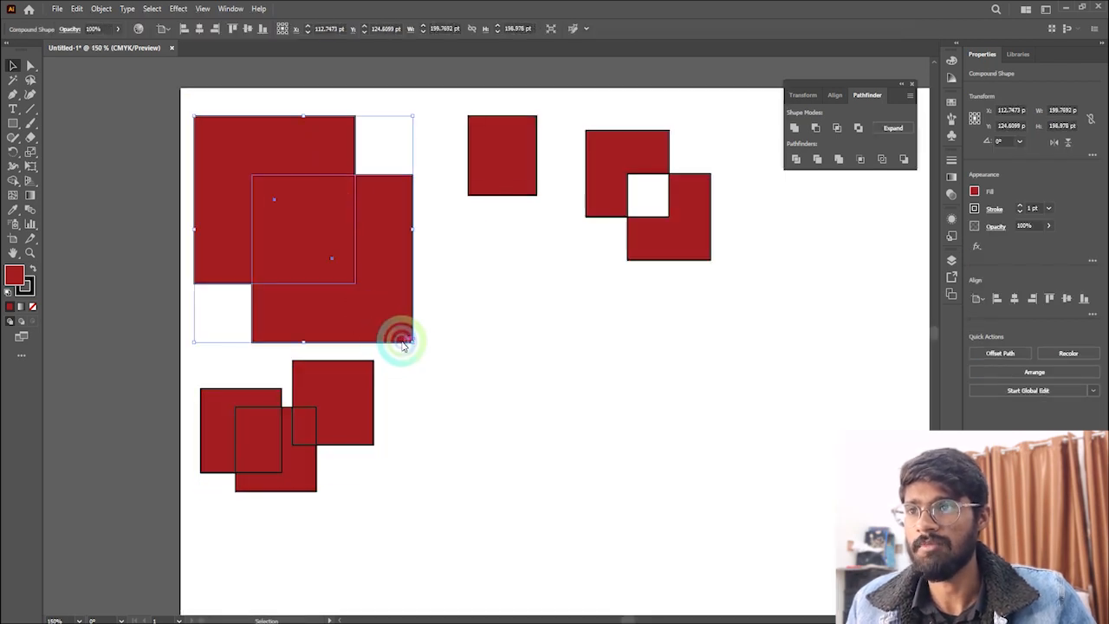
drag(410, 341, 309, 246)
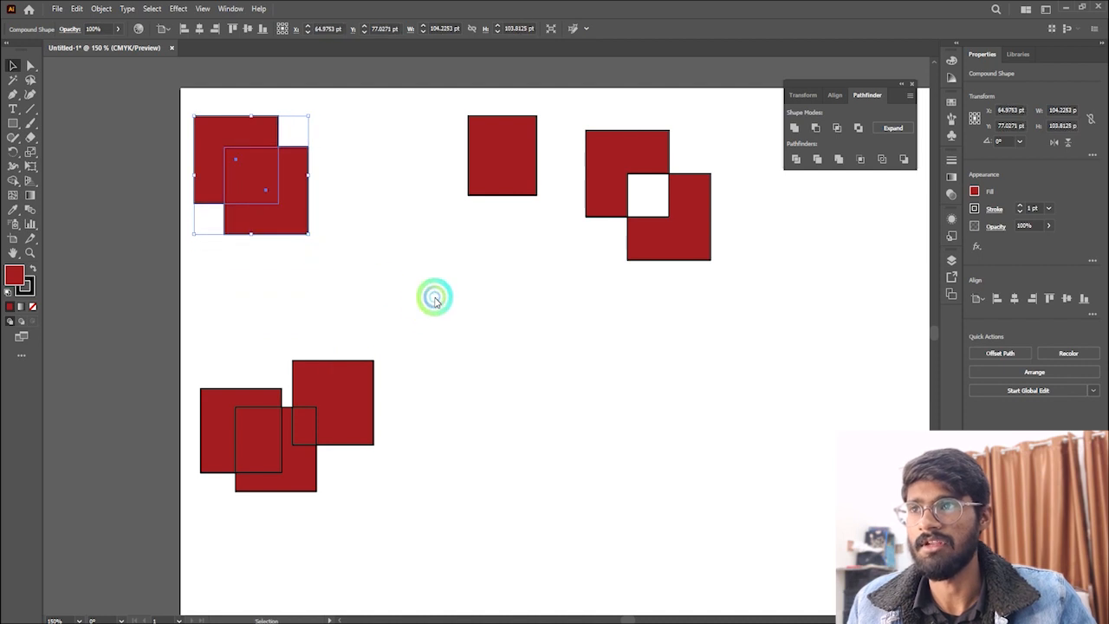
Move the intersected shape and the excluded shape left, closer to the reduced compound shape.
click(433, 297)
drag(501, 164, 382, 164)
drag(683, 213, 548, 190)
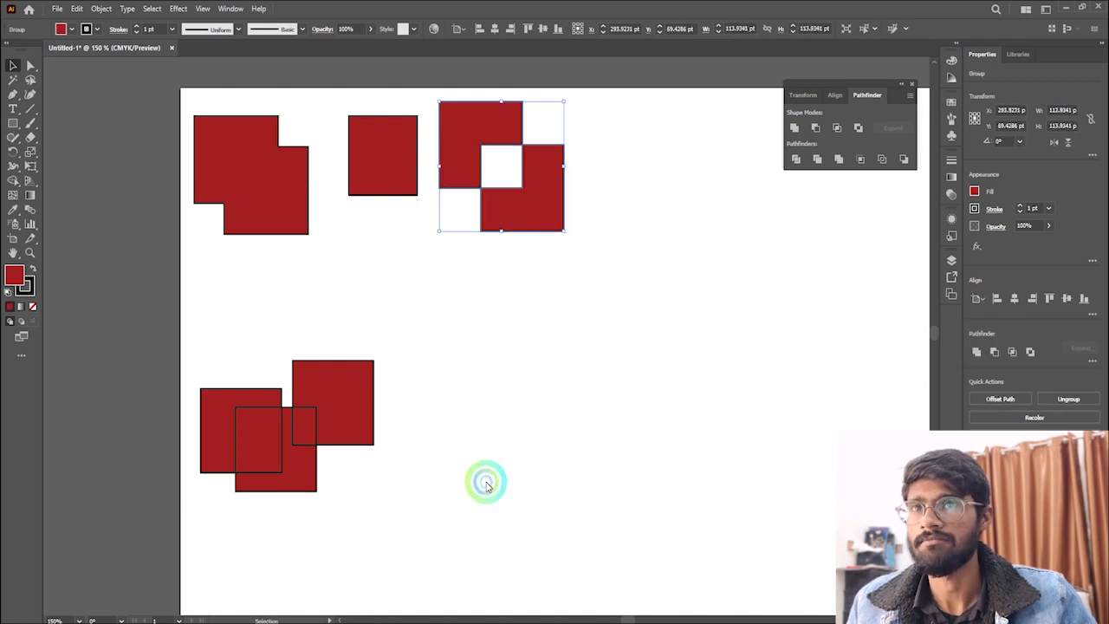
Draw a square about 107 pt wide right of the divided group and place an overlapping copy of it.
scroll(497, 371, down, 1)
scroll(498, 371, down, 1)
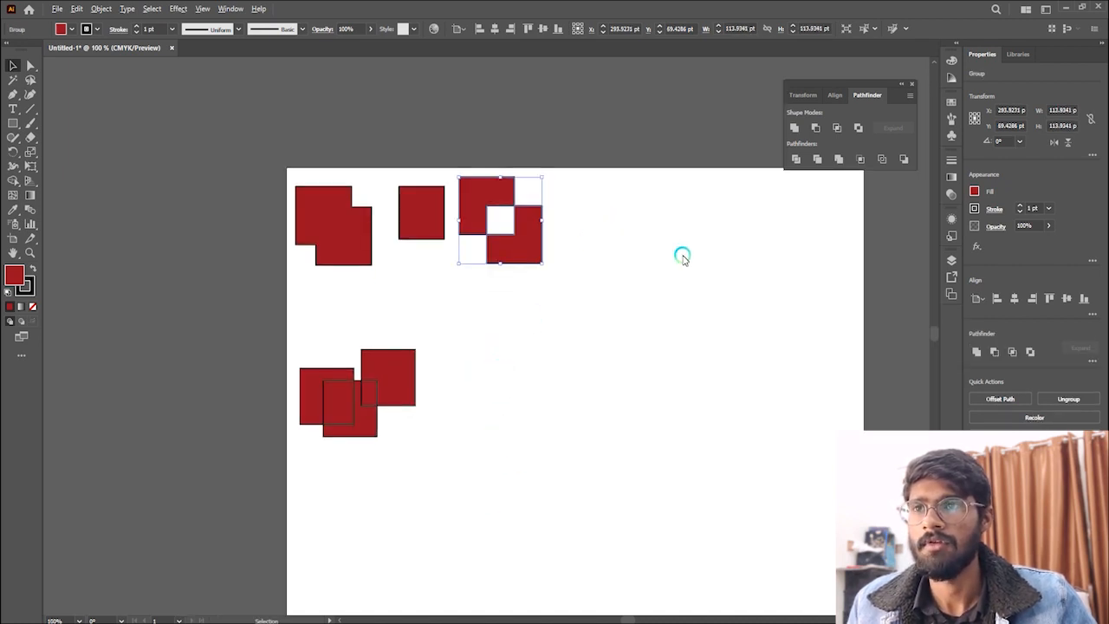
scroll(682, 256, up, 1)
scroll(682, 257, down, 1)
scroll(682, 257, down, 1)
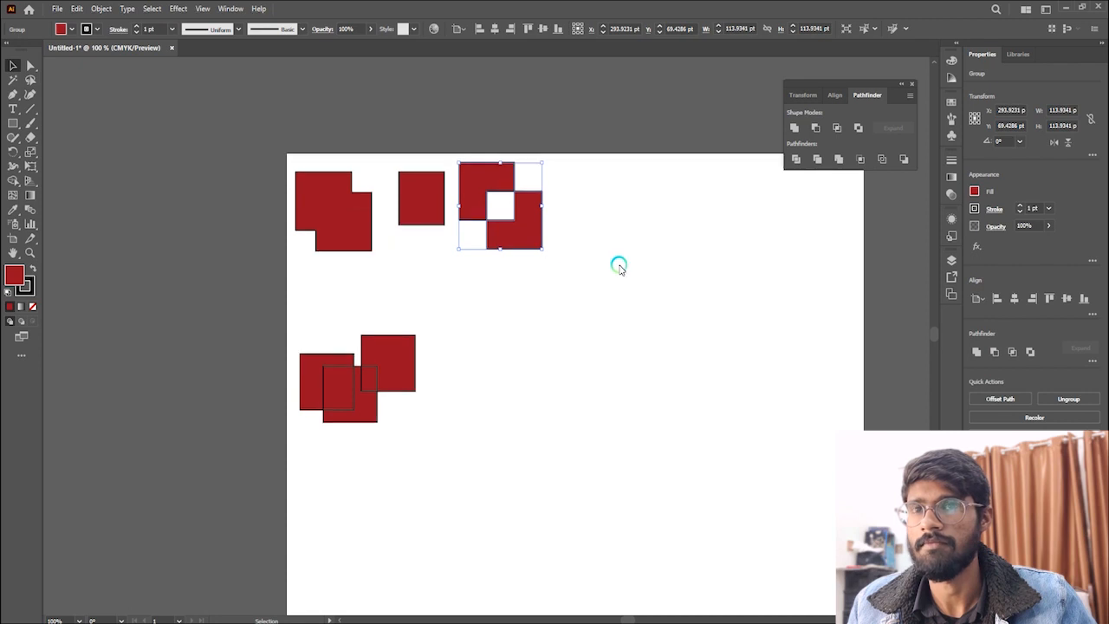
scroll(559, 283, up, 1)
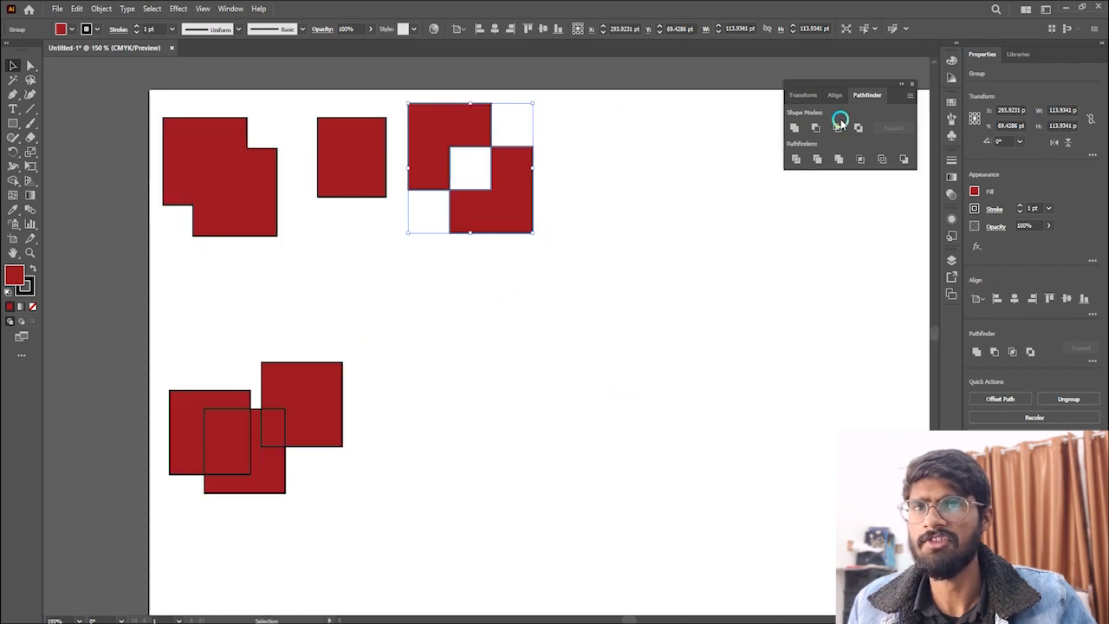
click(14, 127)
mouse_move(498, 366)
mouse_down()
mouse_move(642, 463)
mouse_move(589, 478)
mouse_move(615, 487)
mouse_up()
click(13, 66)
click(652, 462)
drag(537, 448, 592, 465)
Apply Minus Front to the two new overlapping squares and deselect the result.
drag(592, 465, 592, 465)
click(821, 128)
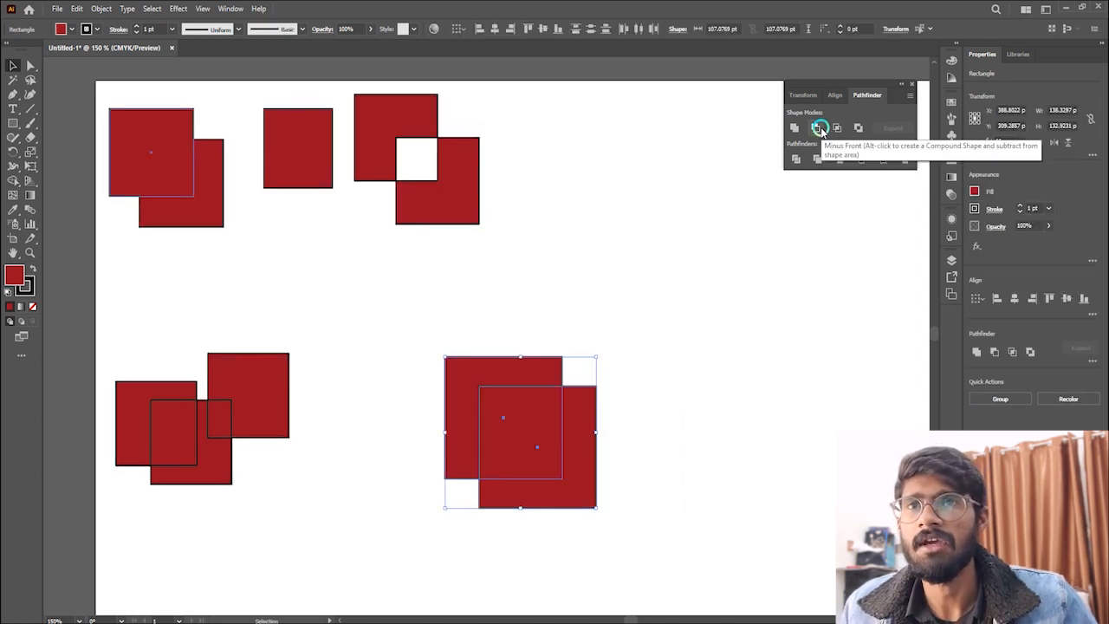
click(821, 129)
click(656, 332)
Place the L-shaped path between the compound shape and the intersected shape, and respace the intersected and excluded shapes in that row.
drag(509, 379, 429, 294)
drag(442, 207, 649, 205)
drag(307, 173, 460, 176)
drag(398, 270, 286, 107)
drag(431, 158, 425, 176)
drag(671, 183, 608, 190)
click(693, 208)
scroll(694, 205, down, 2)
scroll(694, 204, up, 1)
scroll(372, 186, down, 1)
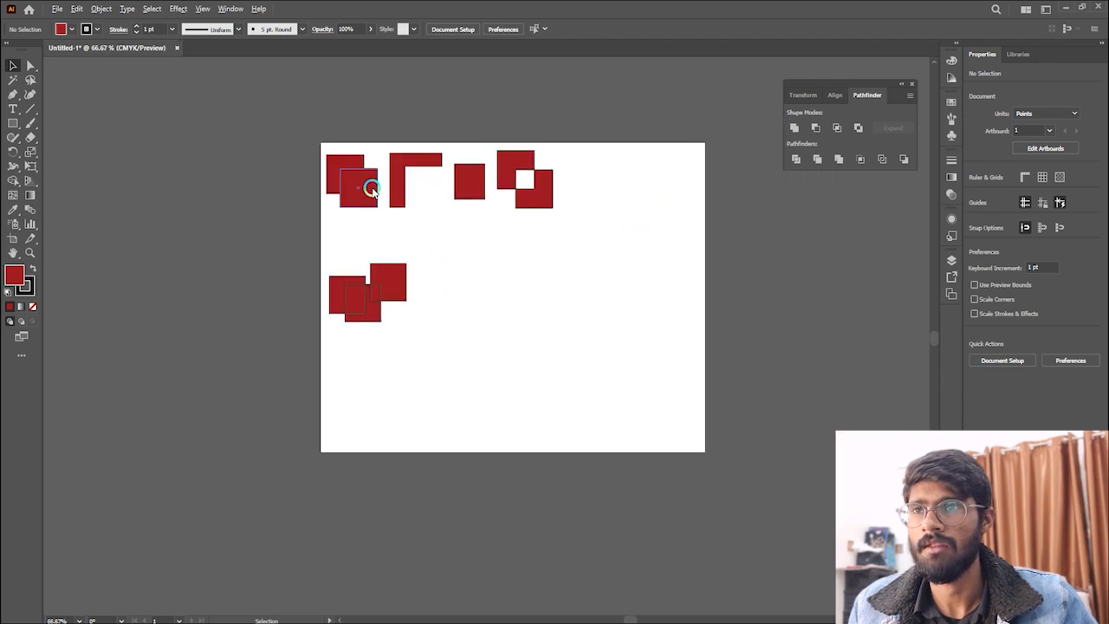
scroll(564, 247, up, 1)
scroll(565, 247, up, 1)
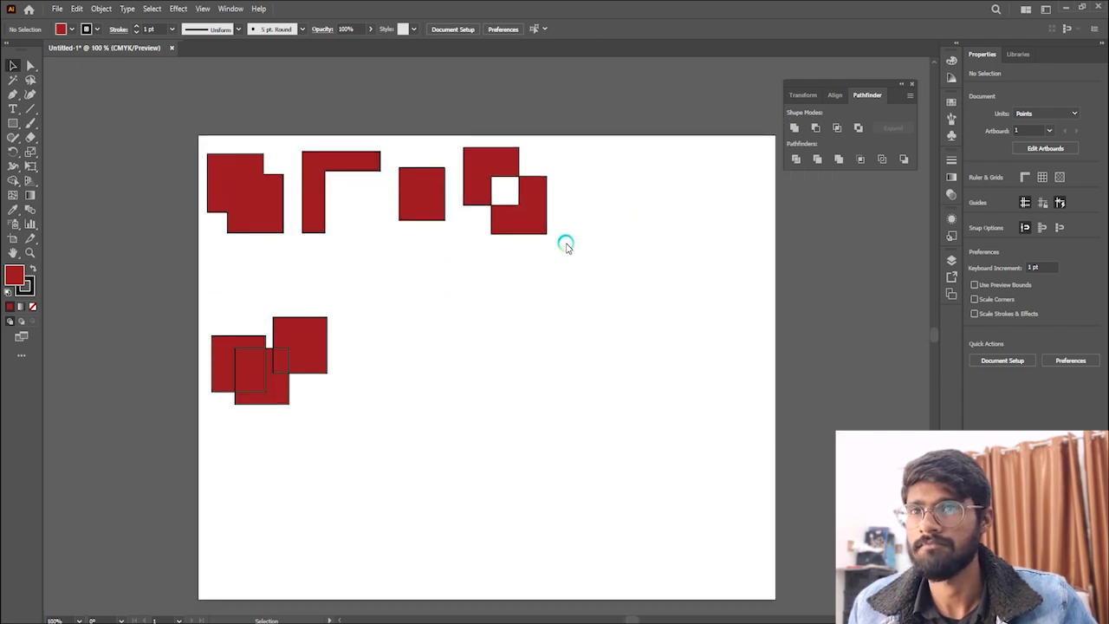
Move the divided group of three squares up so it sits just beneath the compound shape.
scroll(321, 321, down, 1)
scroll(203, 323, up, 1)
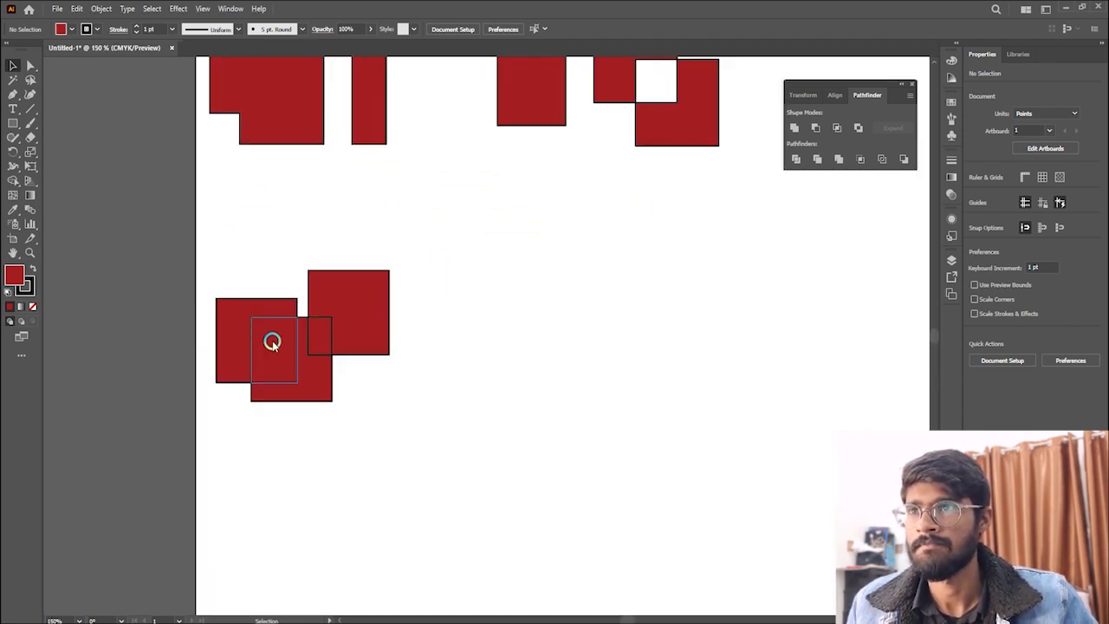
scroll(272, 342, up, 2)
scroll(302, 317, down, 1)
scroll(316, 338, down, 1)
drag(327, 348, 315, 277)
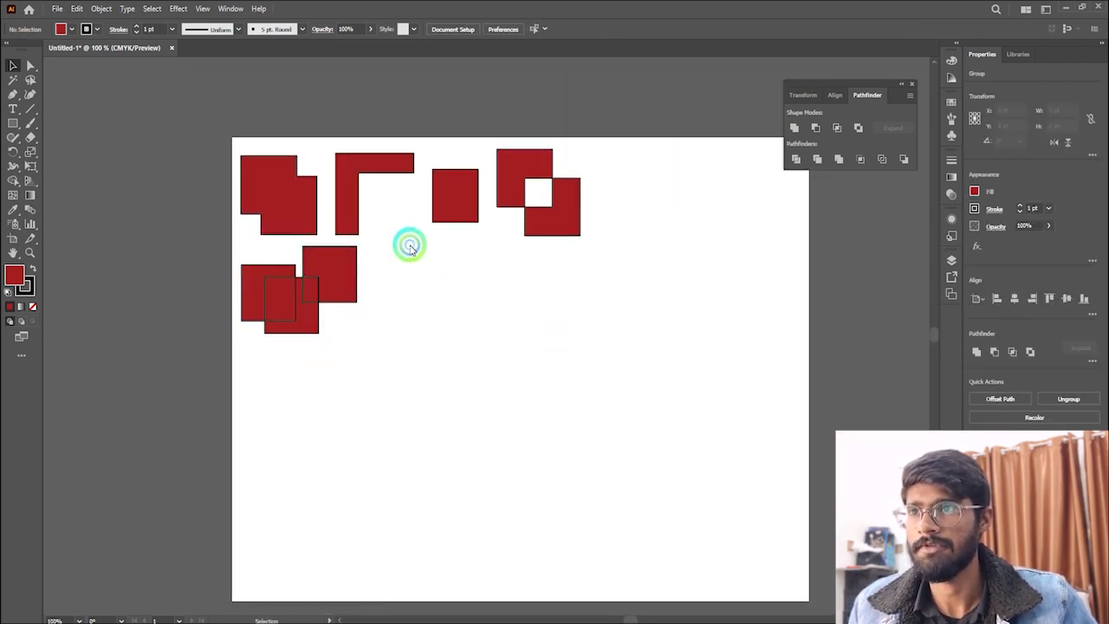
scroll(410, 247, down, 1)
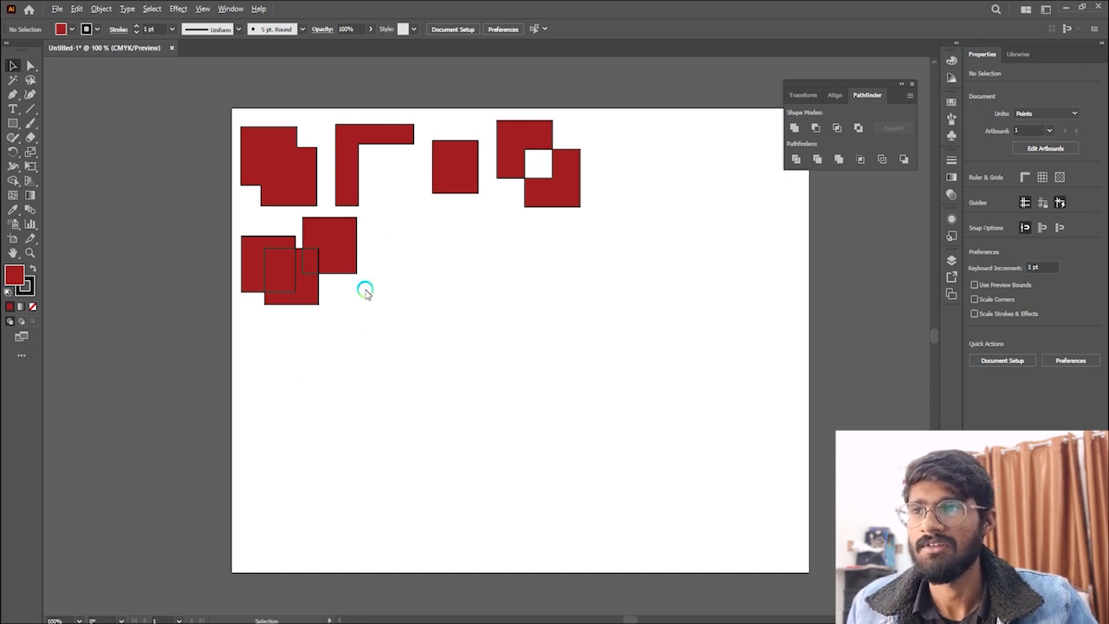
alt+scroll(365, 292, down, 1)
alt+scroll(466, 325, up, 1)
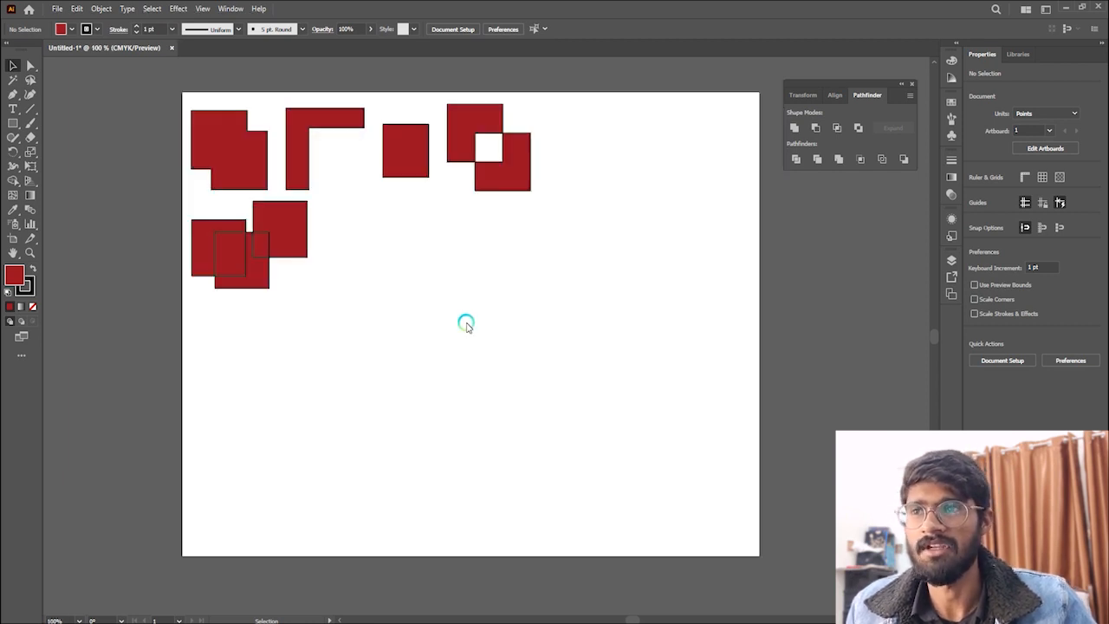
Draw a square about 108 pt wide in the empty area below the results and place an overlapping copy diagonally below it.
click(13, 123)
drag(351, 318, 429, 397)
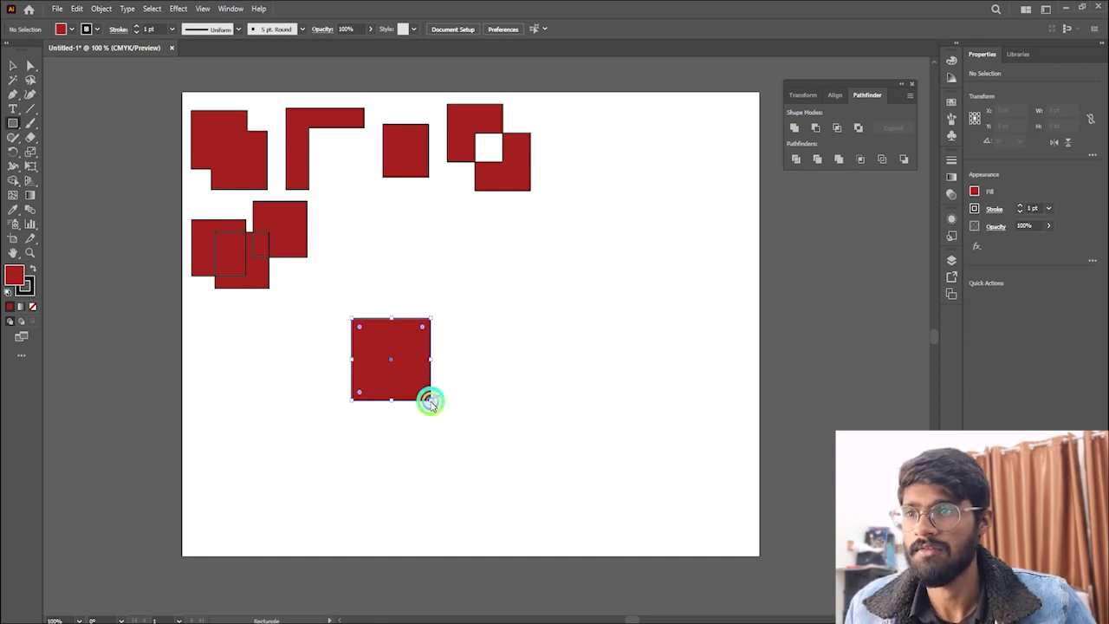
click(13, 65)
alt+scroll(490, 344, up, 1)
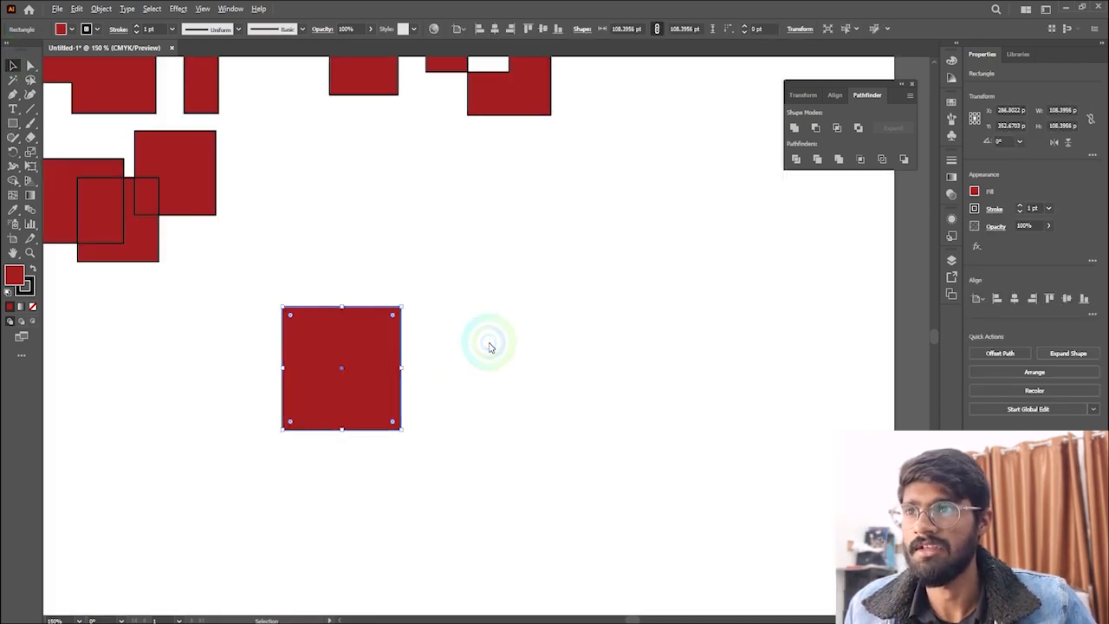
alt+drag(316, 362, 459, 411)
drag(401, 400, 397, 399)
Apply the Trim pathfinder to the two overlapping squares and deselect the result.
click(549, 253)
drag(512, 266, 239, 518)
click(814, 159)
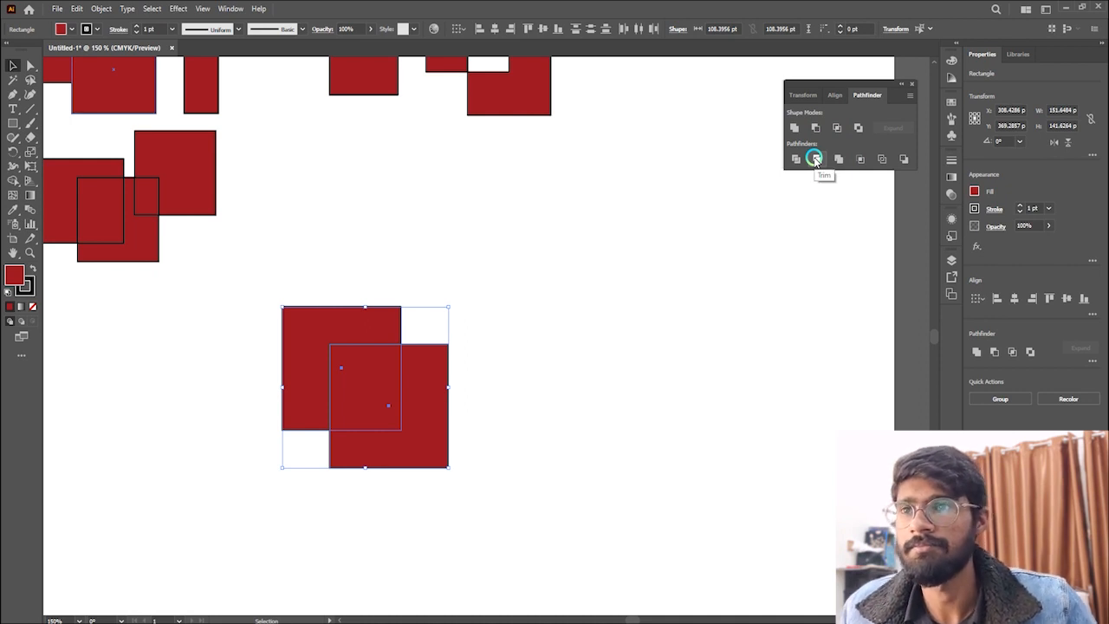
click(636, 369)
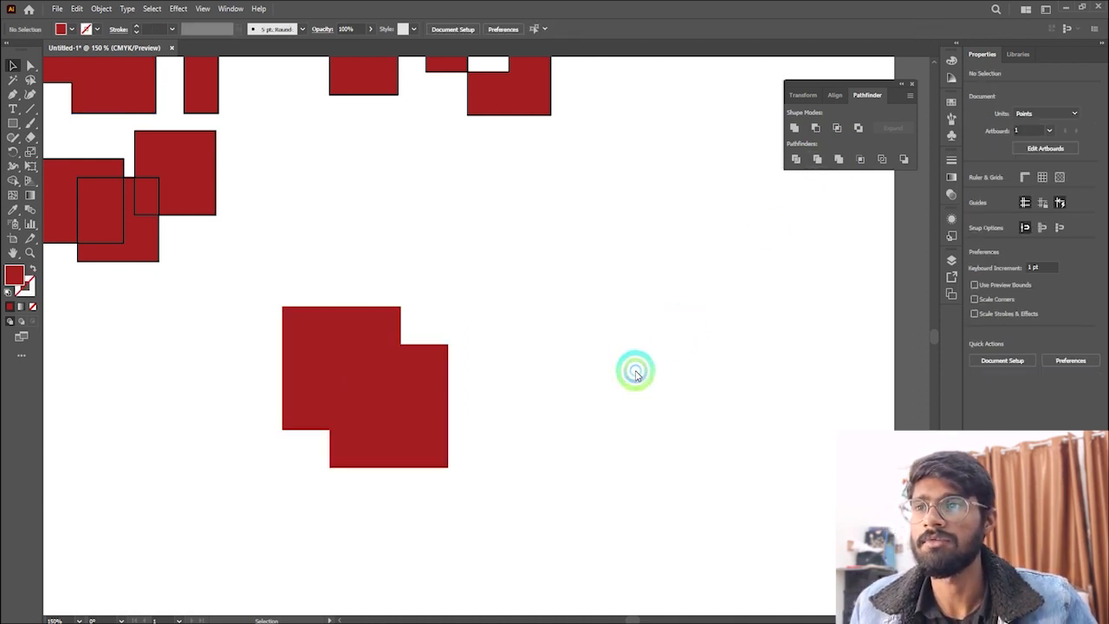
Ungroup the trimmed result and offset the front square slightly down and right from the L-shaped piece.
scroll(367, 402, up, 2)
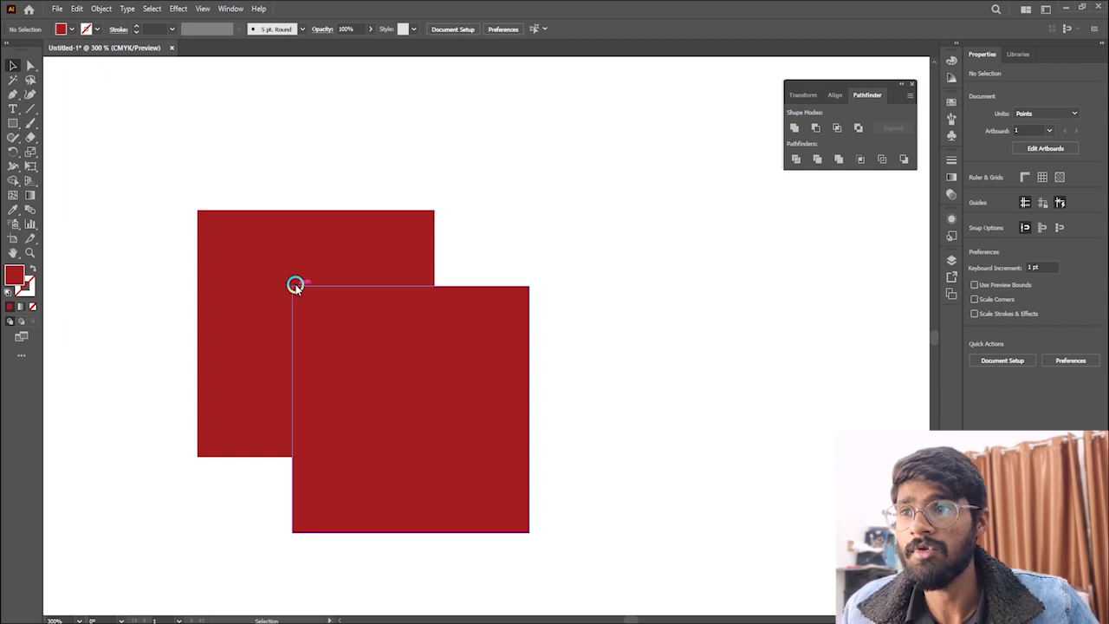
click(389, 376)
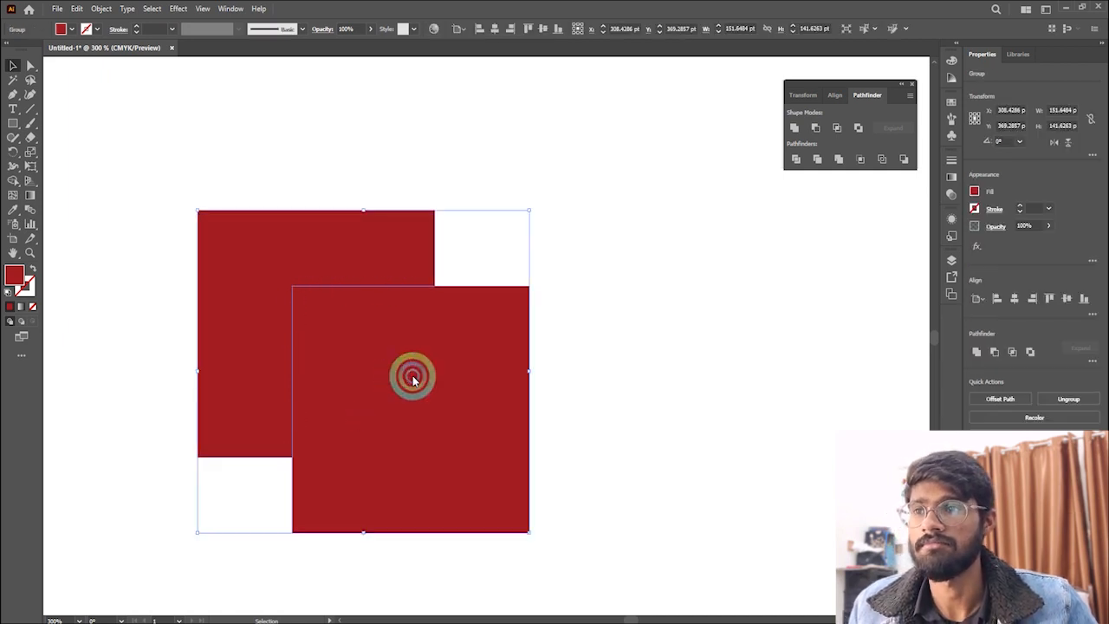
right_click(412, 378)
click(446, 266)
mouse_move(432, 399)
mouse_down()
mouse_move(511, 437)
mouse_move(564, 419)
mouse_move(488, 435)
mouse_move(433, 410)
mouse_up()
click(634, 387)
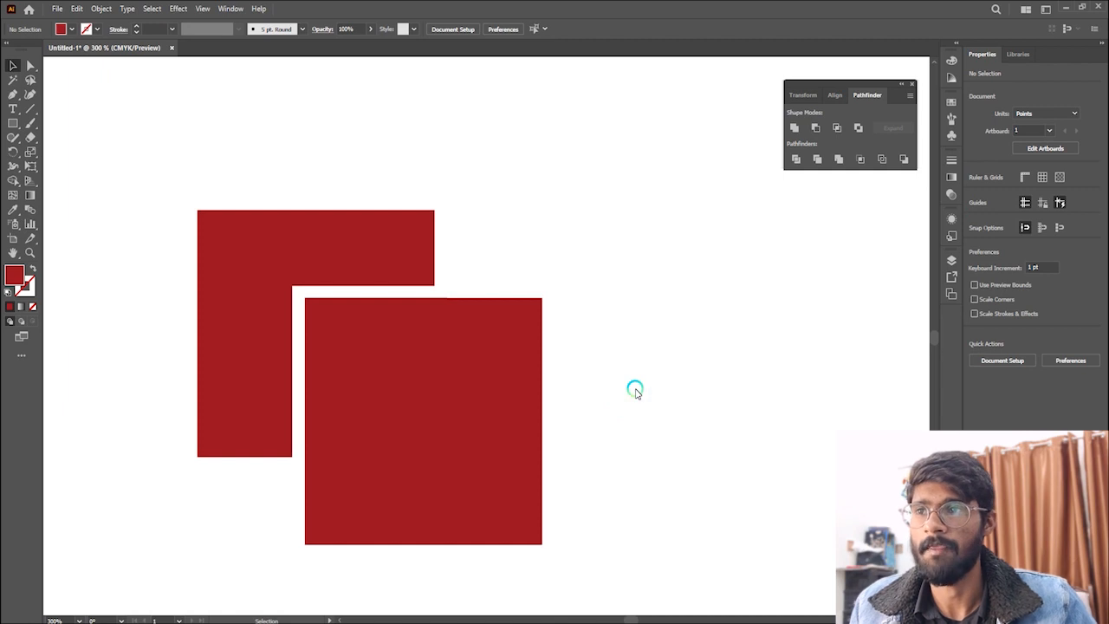
Undo the front square's move and the ungrouping of the trimmed result.
key(ctrl+z)
key(ctrl+z)
key(ctrl+z)
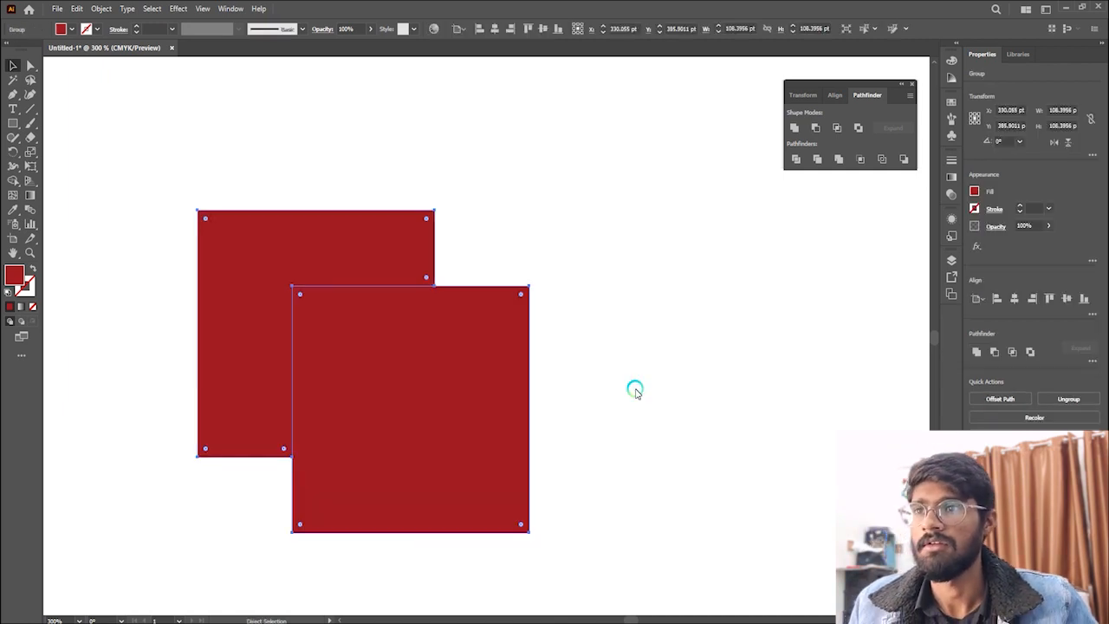
alt+scroll(650, 281, down, 1)
click(786, 360)
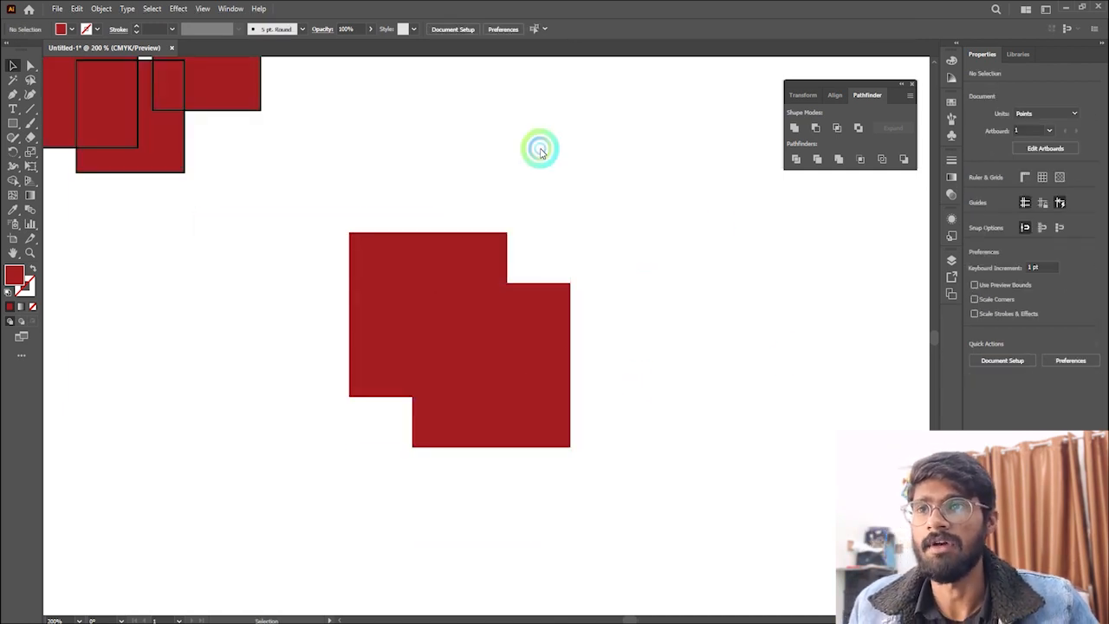
Shift the trimmed group slightly, ungroup it, and offset the front square to leave a thin gap beside the L-shaped piece.
alt+scroll(615, 225, down, 2)
scroll(615, 267, up, 2)
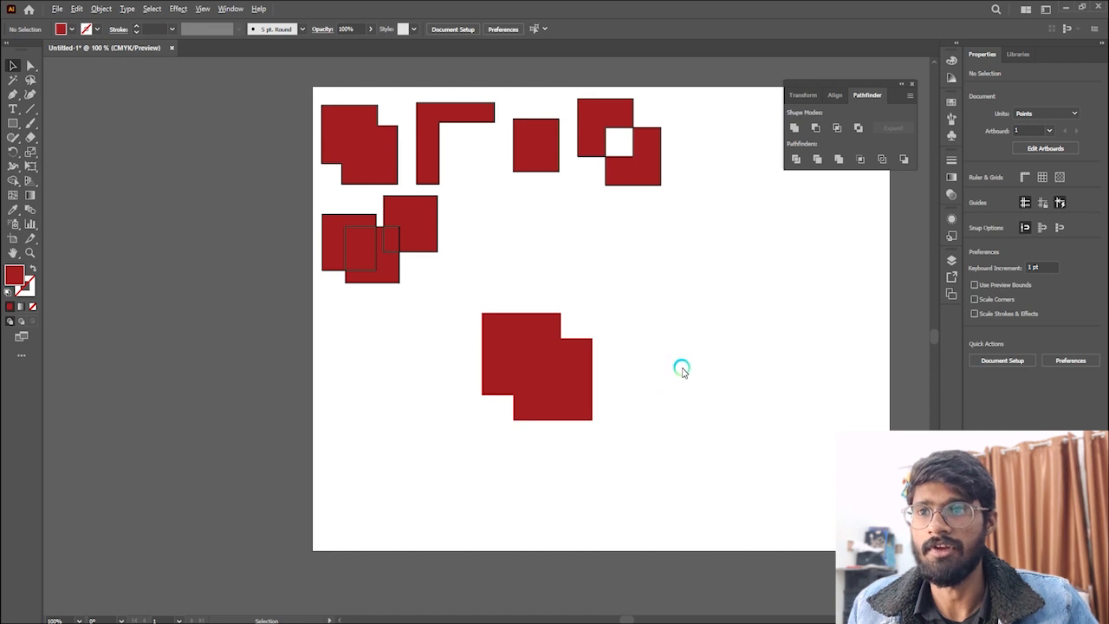
alt+scroll(681, 370, up, 2)
scroll(558, 368, down, 1)
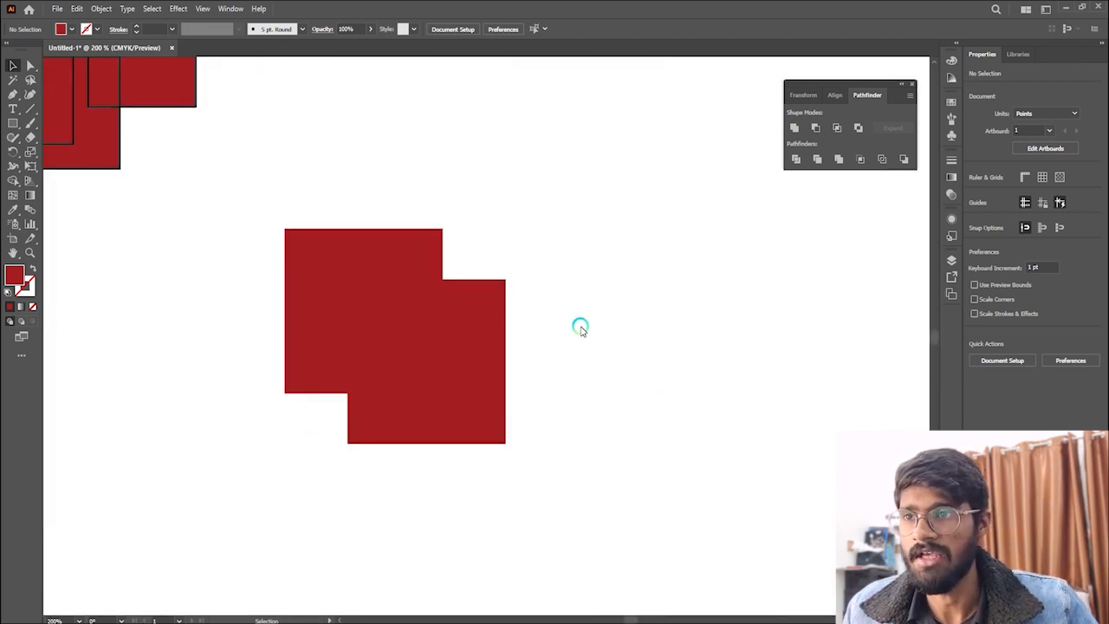
click(349, 332)
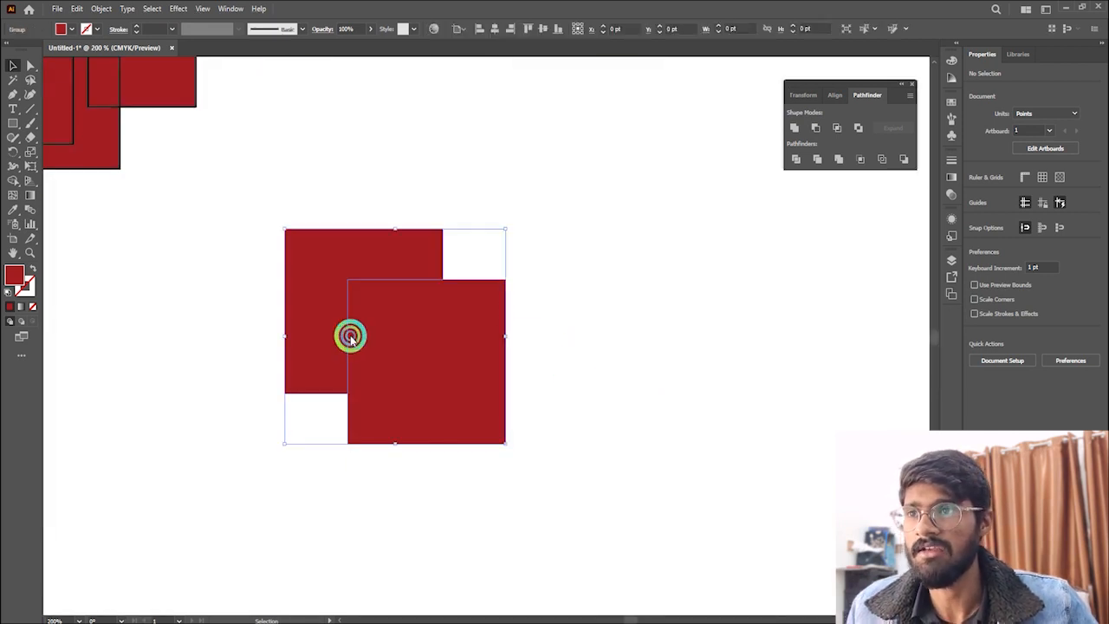
drag(441, 345, 476, 367)
right_click(448, 332)
click(488, 483)
drag(492, 415, 501, 424)
click(659, 336)
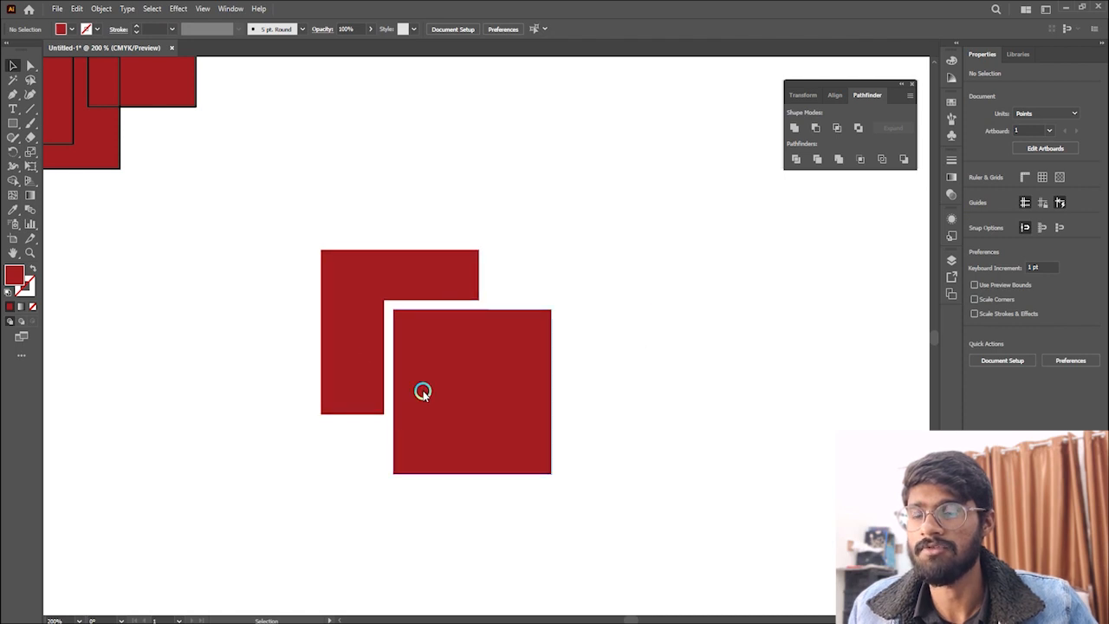
Group the two trimmed pieces, scale the group down, and place it right of the divided group in the second row.
scroll(412, 262, down, 1)
drag(399, 210, 536, 428)
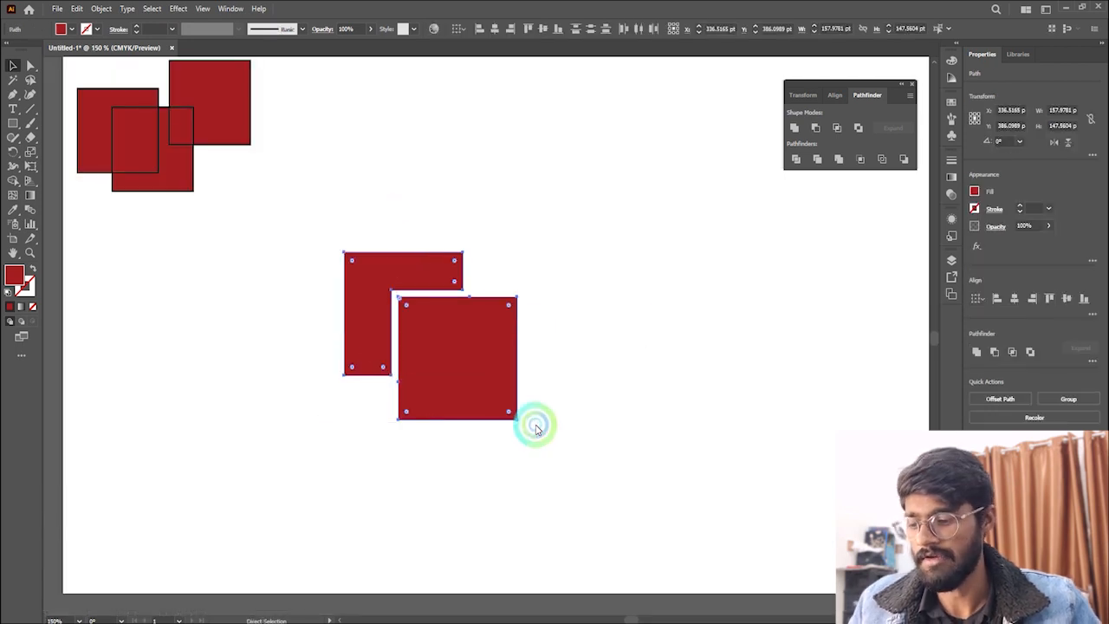
key(ctrl+g)
key(super)
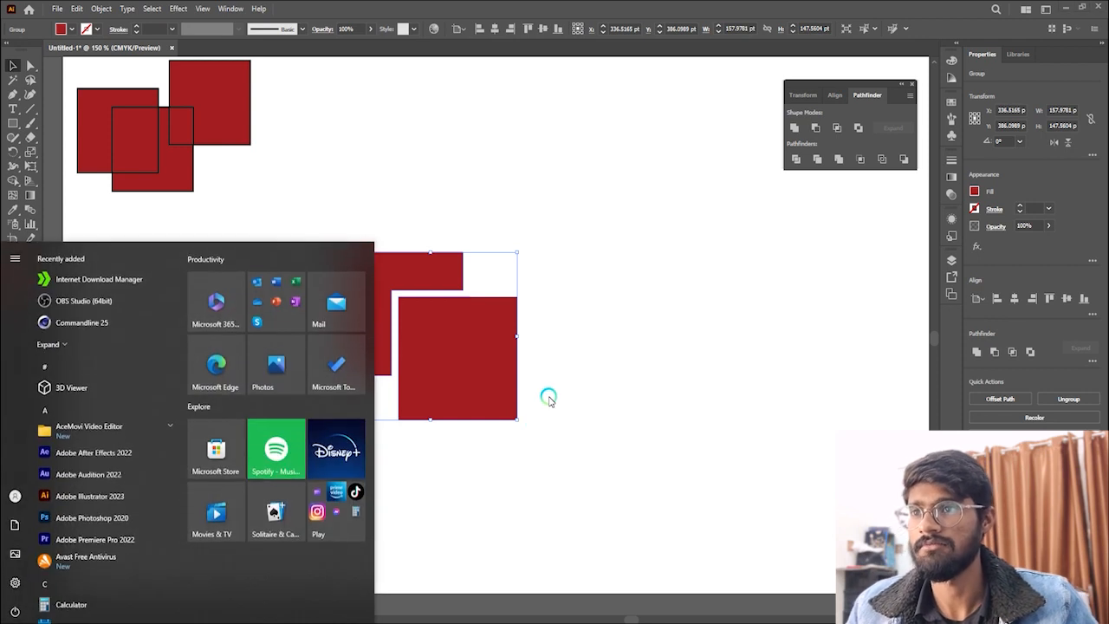
scroll(549, 399, down, 2)
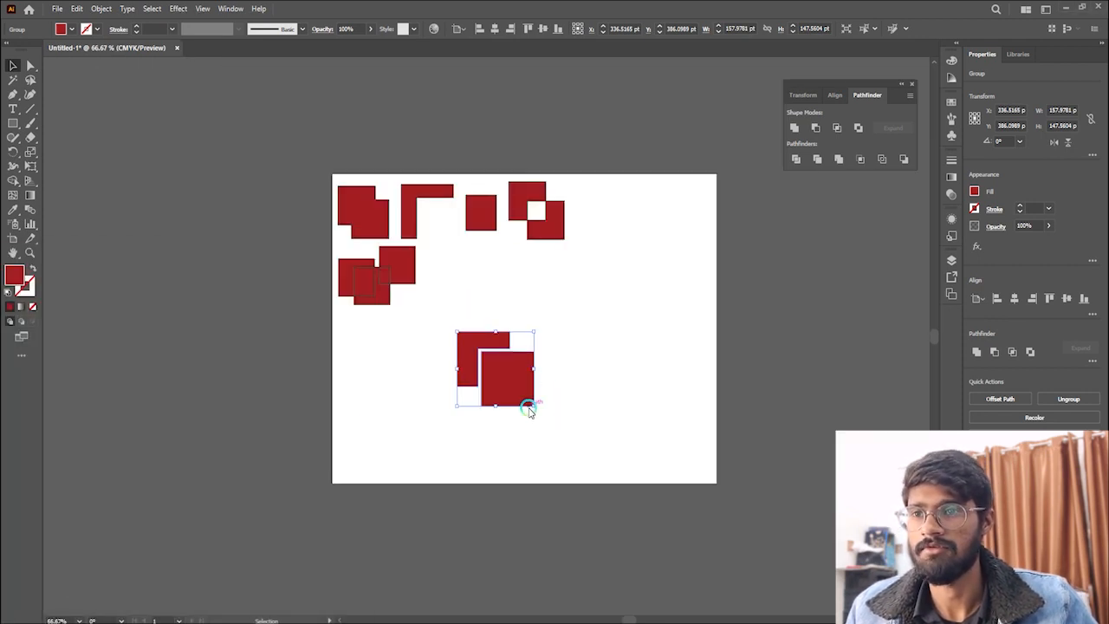
drag(489, 381, 455, 287)
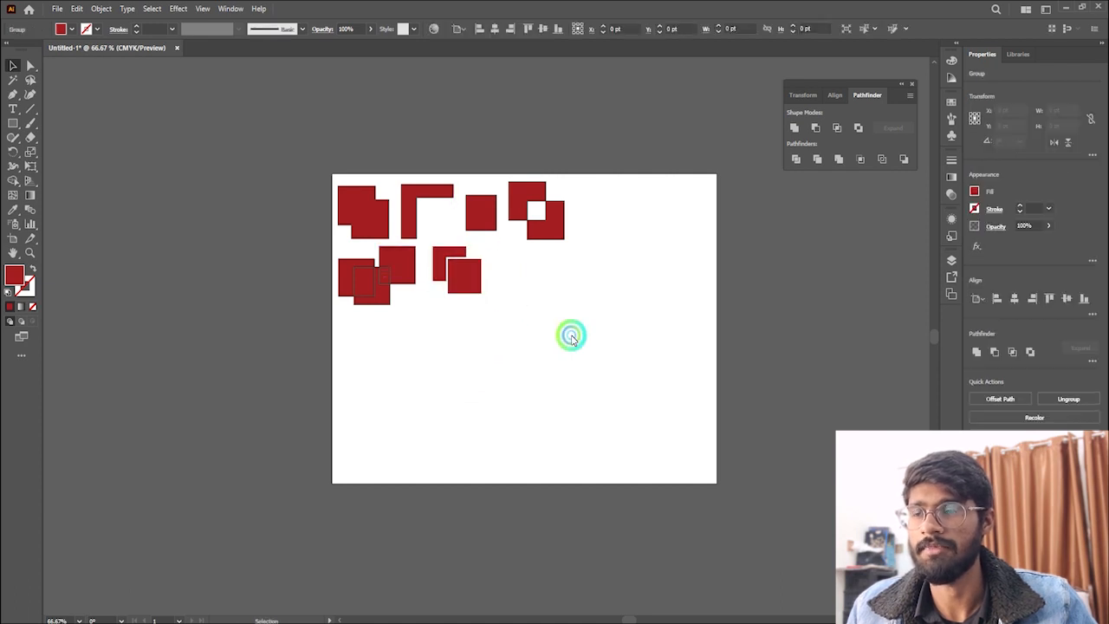
Draw a square about 64 pt wide below the second row and place an overlapping copy diagonally below it.
scroll(629, 326, up, 1)
click(10, 125)
drag(391, 387, 438, 435)
click(12, 65)
scroll(407, 435, up, 3)
scroll(351, 380, down, 1)
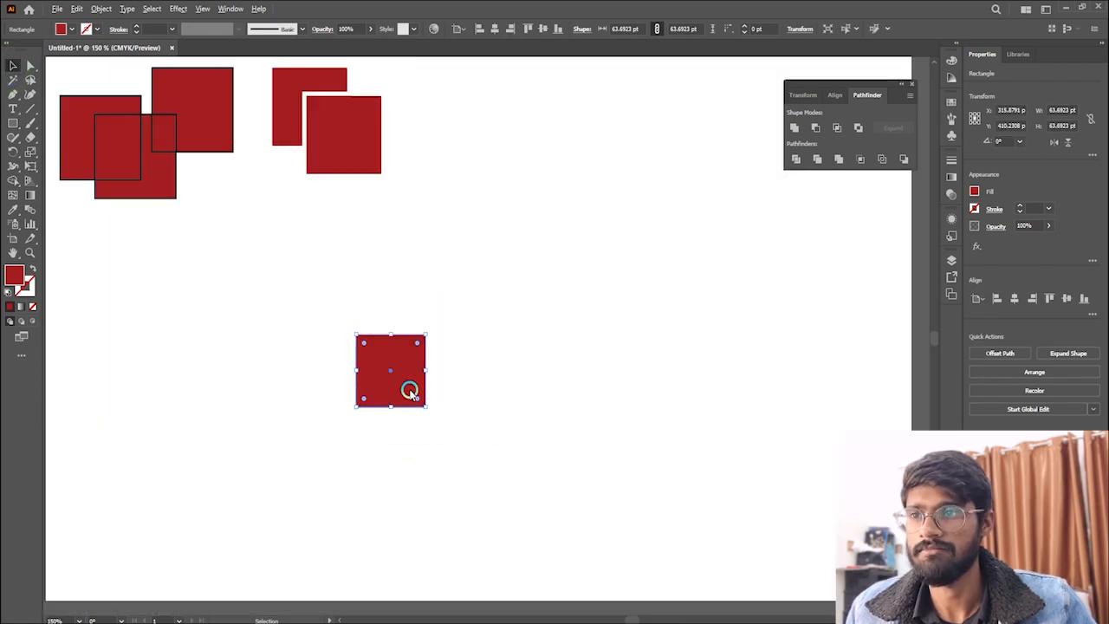
scroll(409, 390, up, 1)
drag(366, 379, 433, 442)
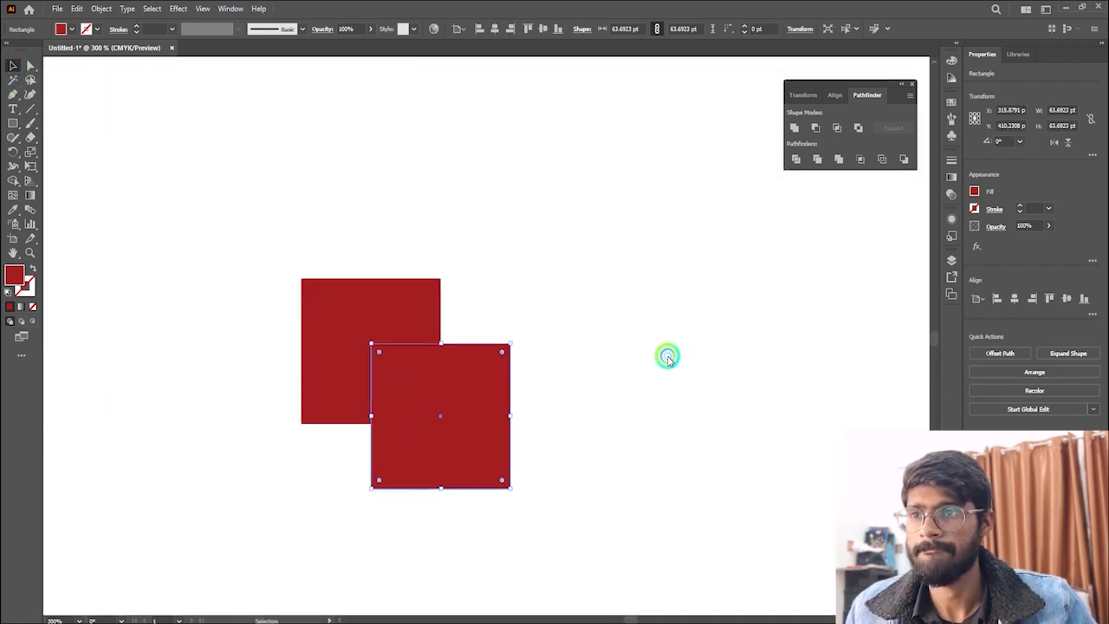
Give both new overlapping squares a black (000000) stroke.
click(495, 228)
drag(538, 234, 168, 470)
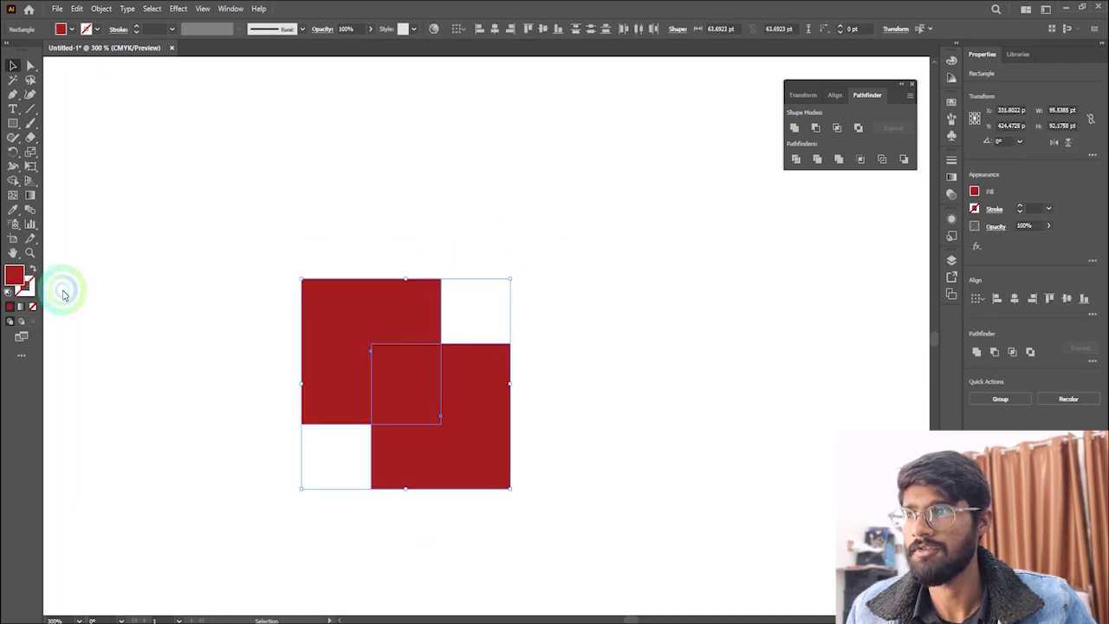
click(24, 292)
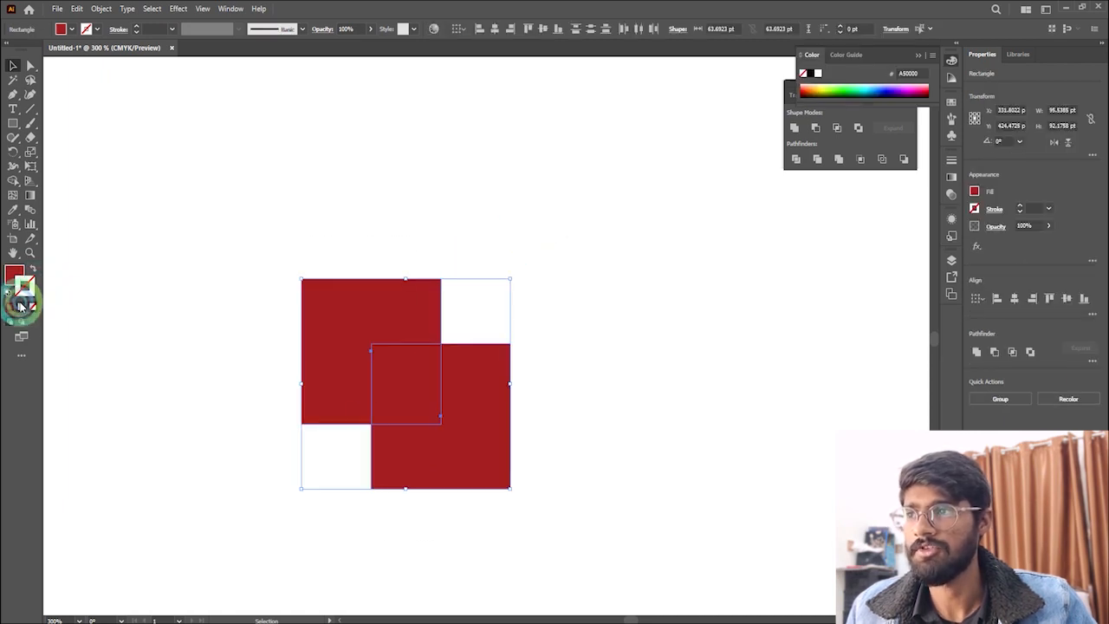
click(12, 306)
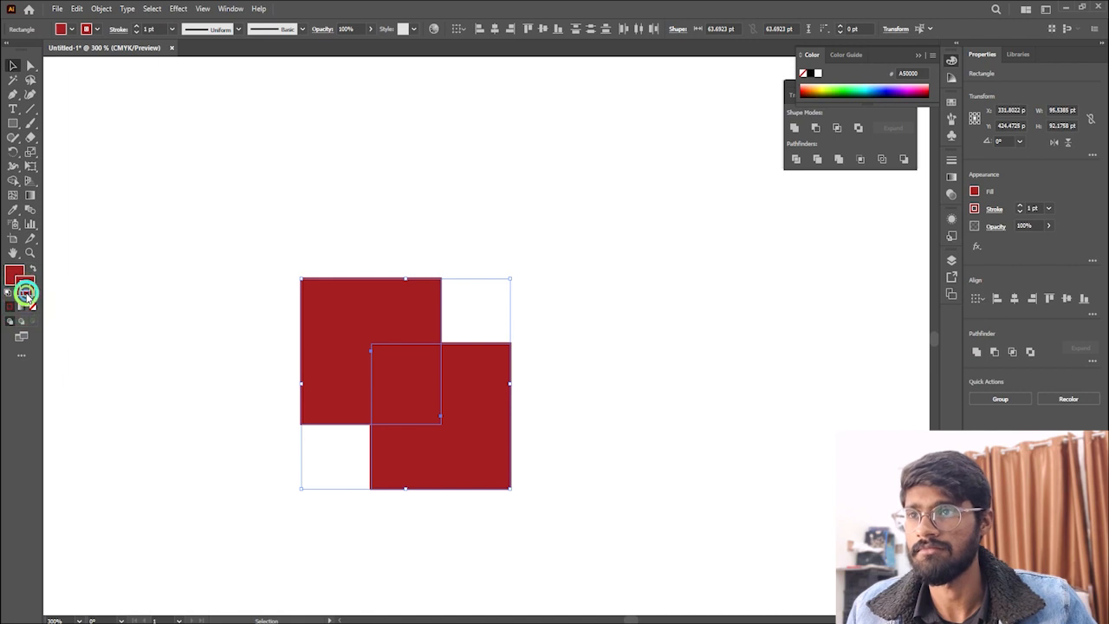
double_click(25, 292)
click(421, 376)
click(399, 389)
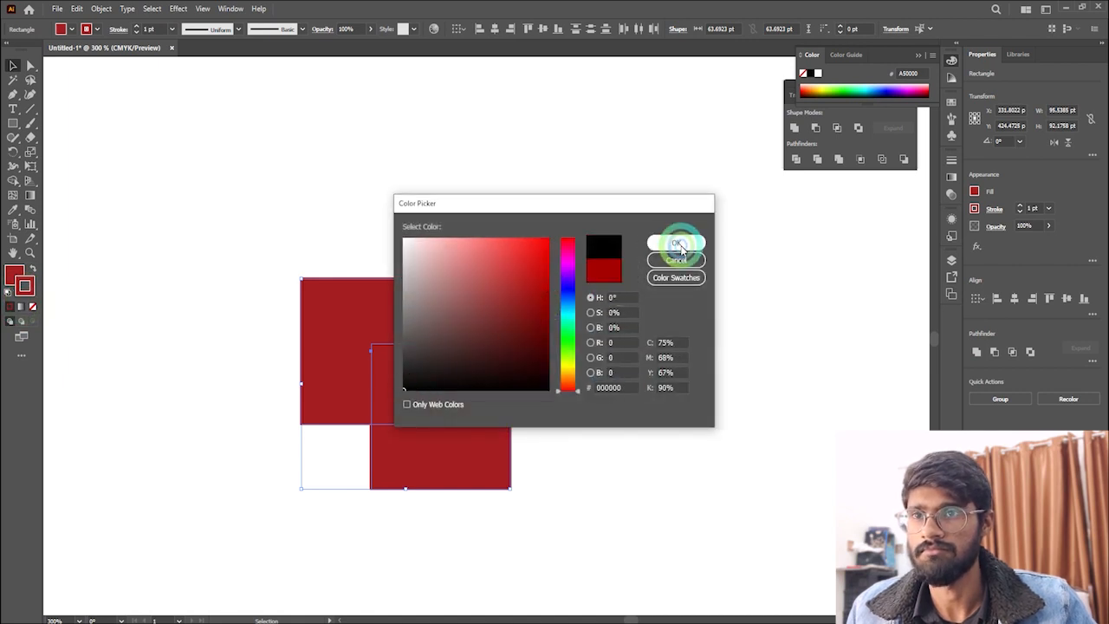
click(679, 246)
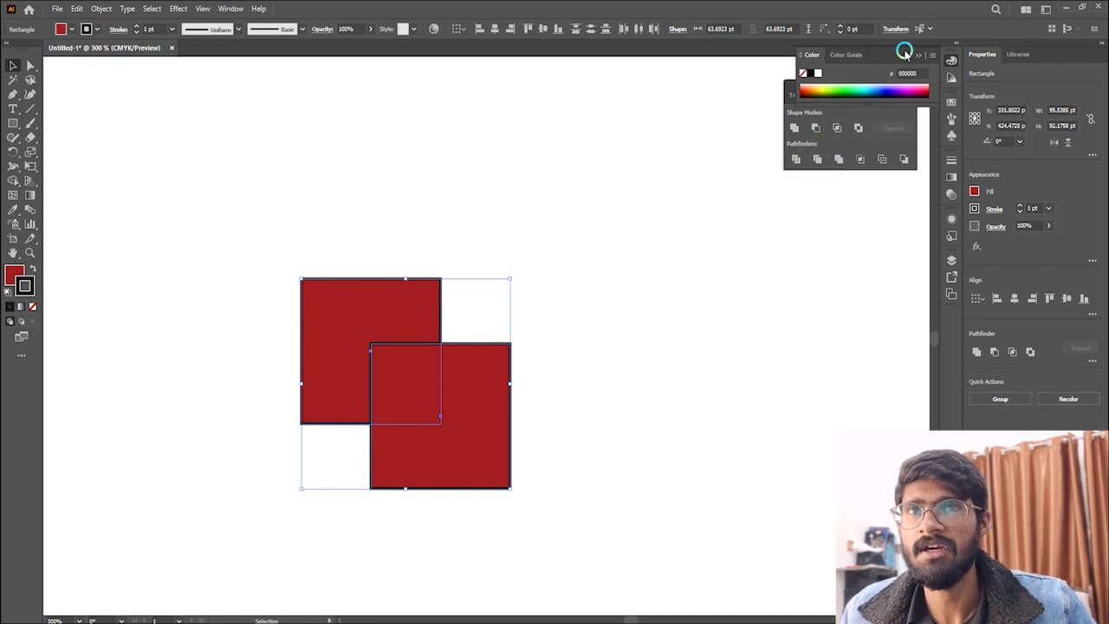
click(920, 58)
Apply the Merge pathfinder to the two stroked squares and move the merged path to the right side of the artboard.
click(829, 161)
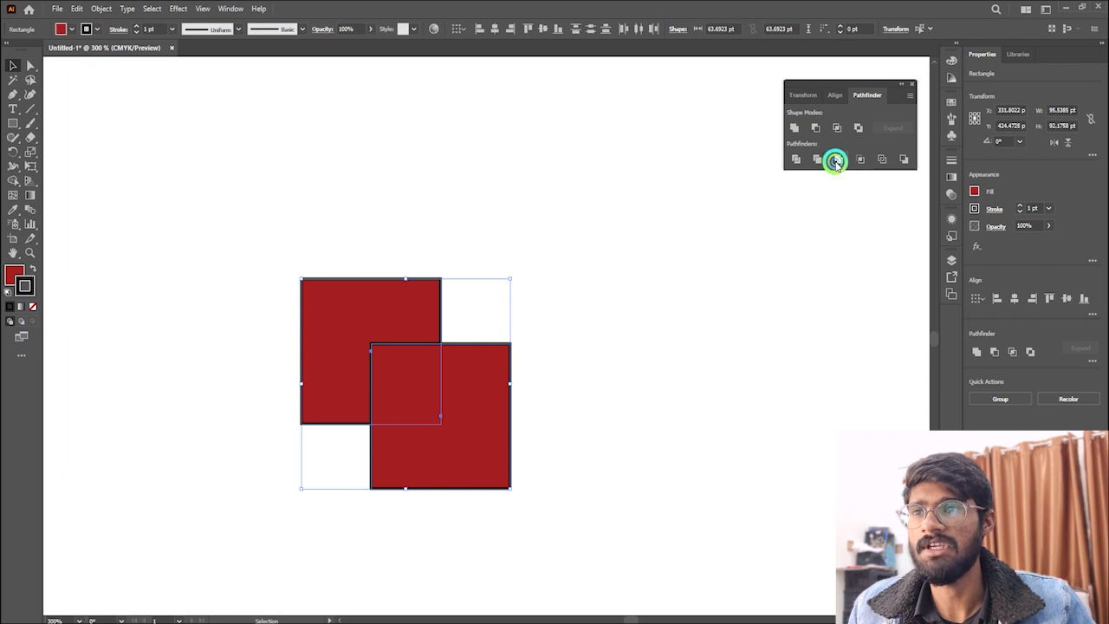
click(835, 161)
click(656, 412)
scroll(560, 394, down, 2)
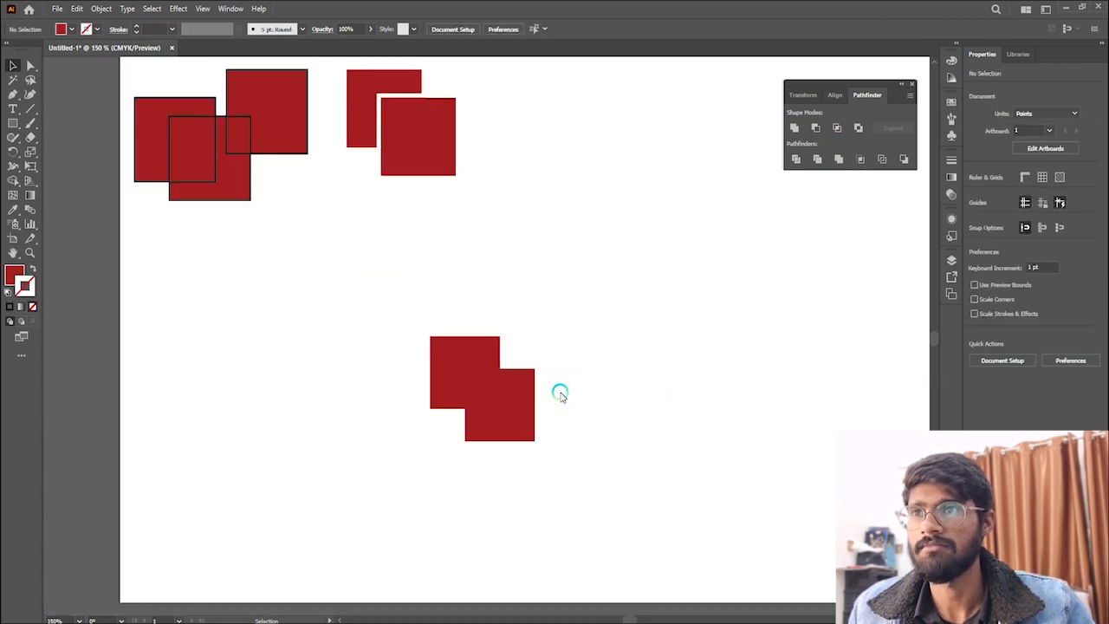
scroll(591, 387, up, 1)
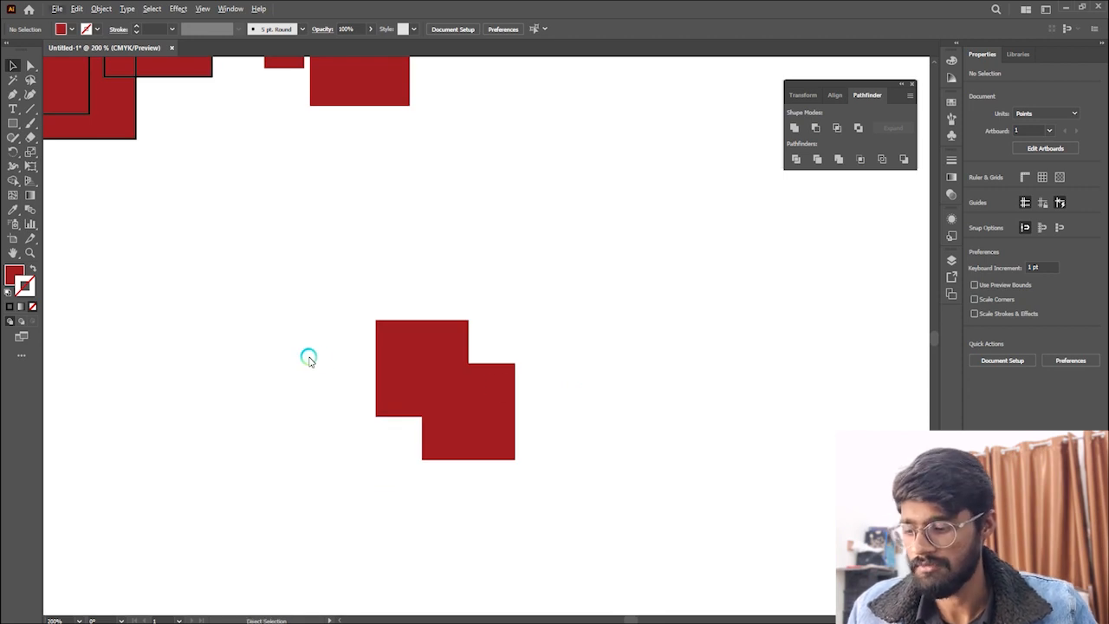
drag(431, 359, 734, 277)
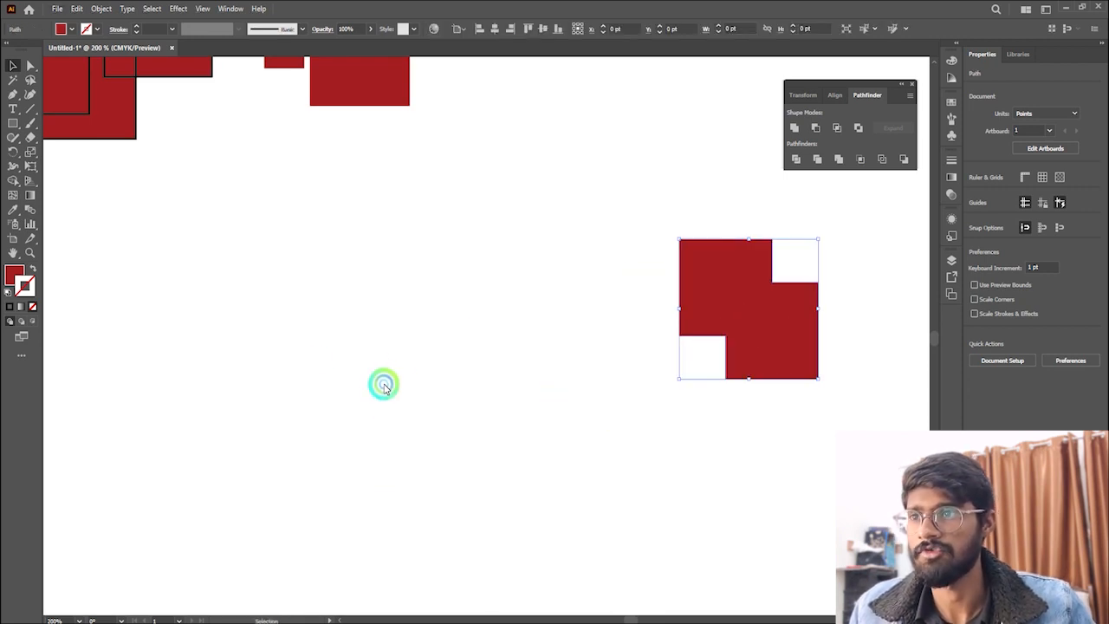
Draw a red hexagon about 74 pt wide left of the merged shape and add five overlapping copies around it.
drag(16, 125, 69, 153)
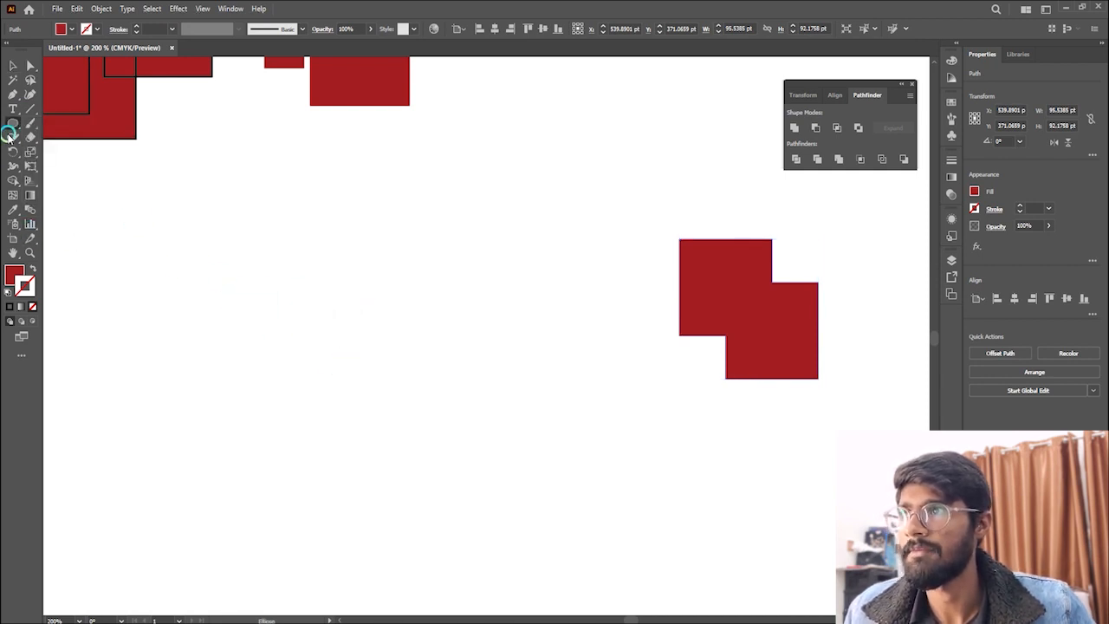
drag(10, 125, 11, 125)
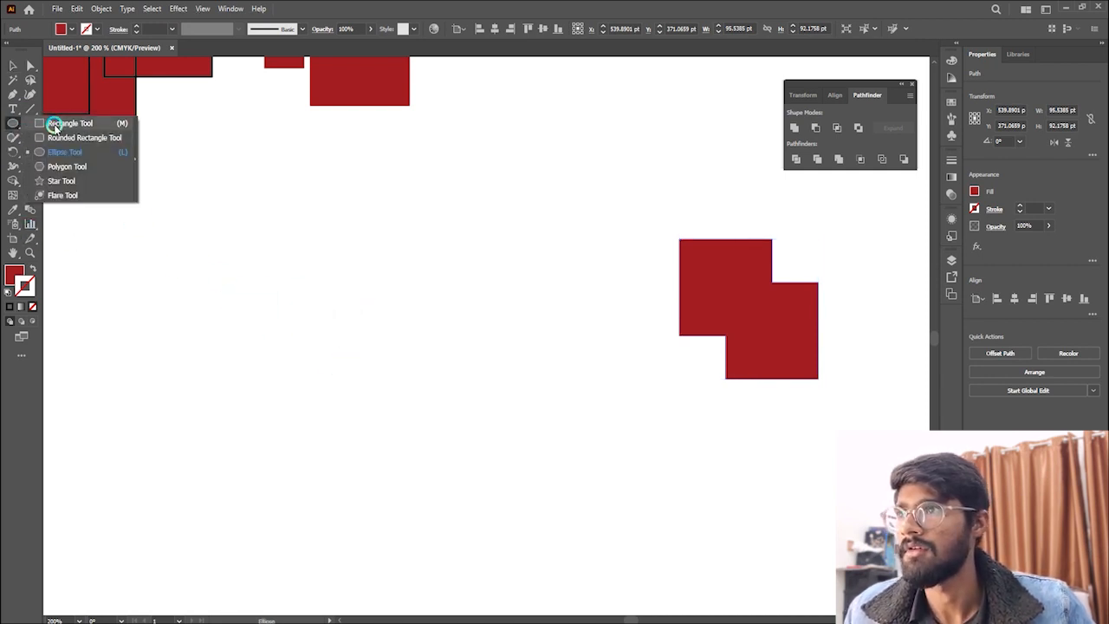
click(61, 166)
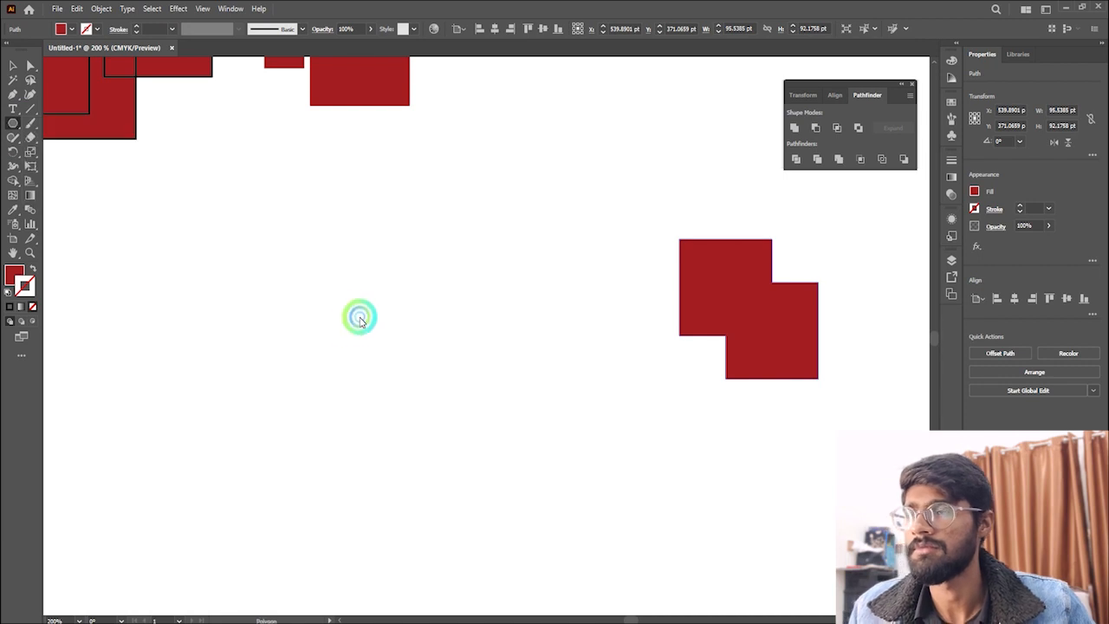
drag(285, 327, 317, 373)
click(15, 67)
drag(271, 296, 297, 350)
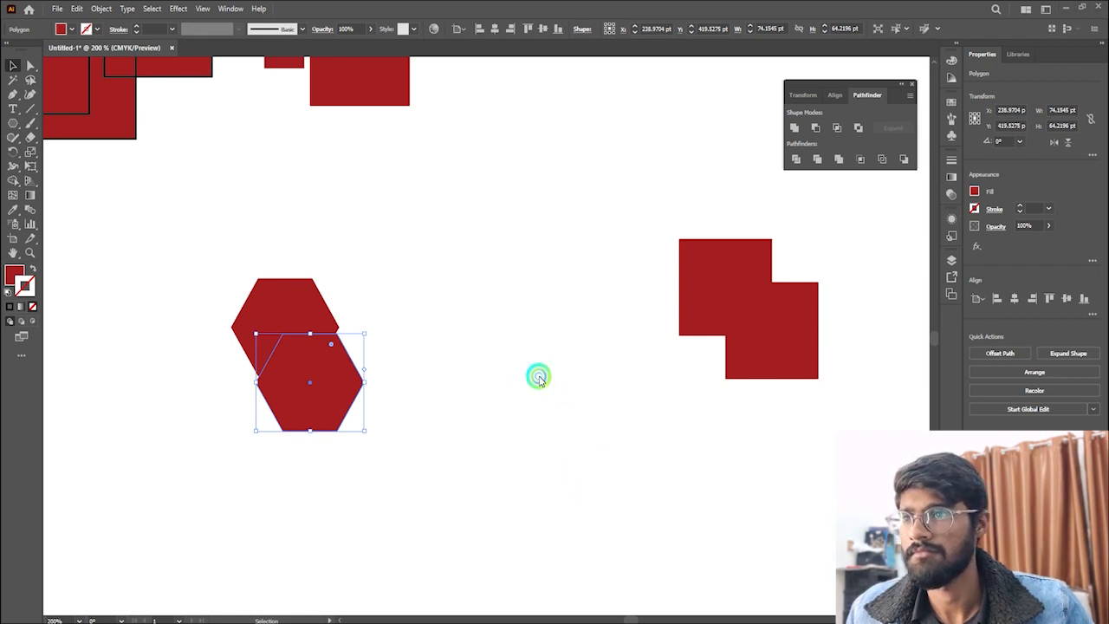
click(395, 397)
drag(352, 396, 391, 401)
click(569, 433)
Fill the rightmost hexagon with purple and leave it without a stroke.
click(400, 415)
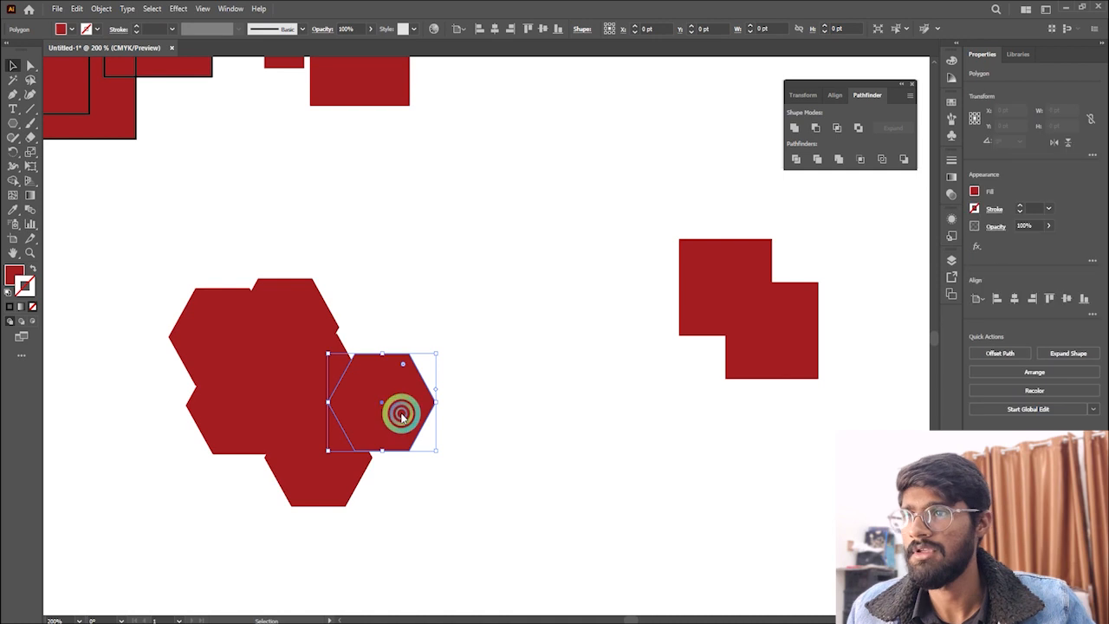
click(951, 61)
click(884, 90)
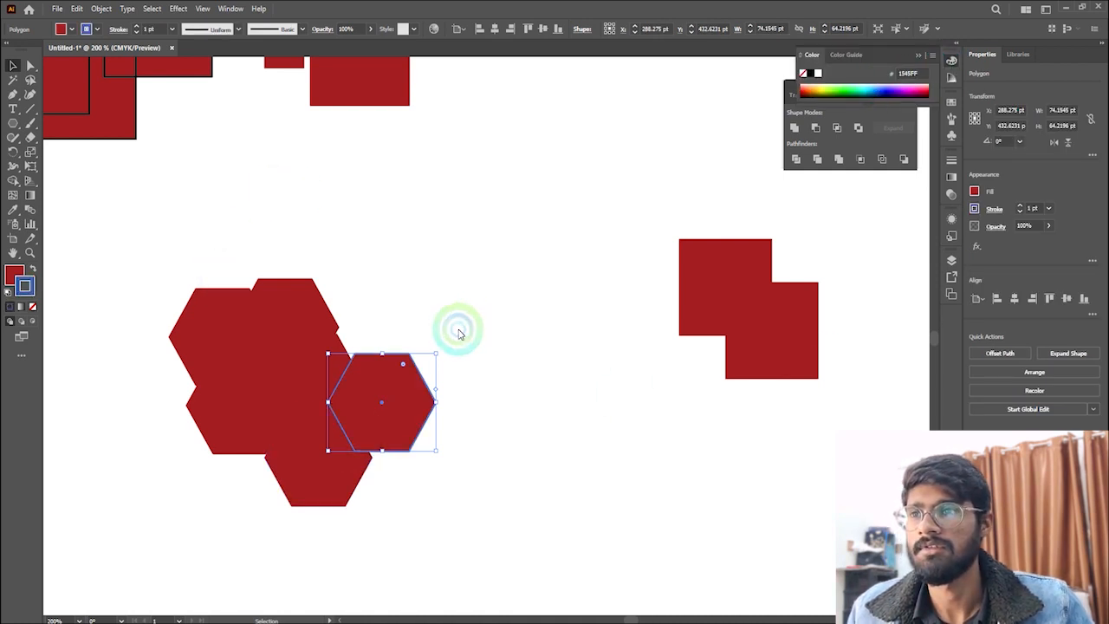
click(33, 306)
click(14, 275)
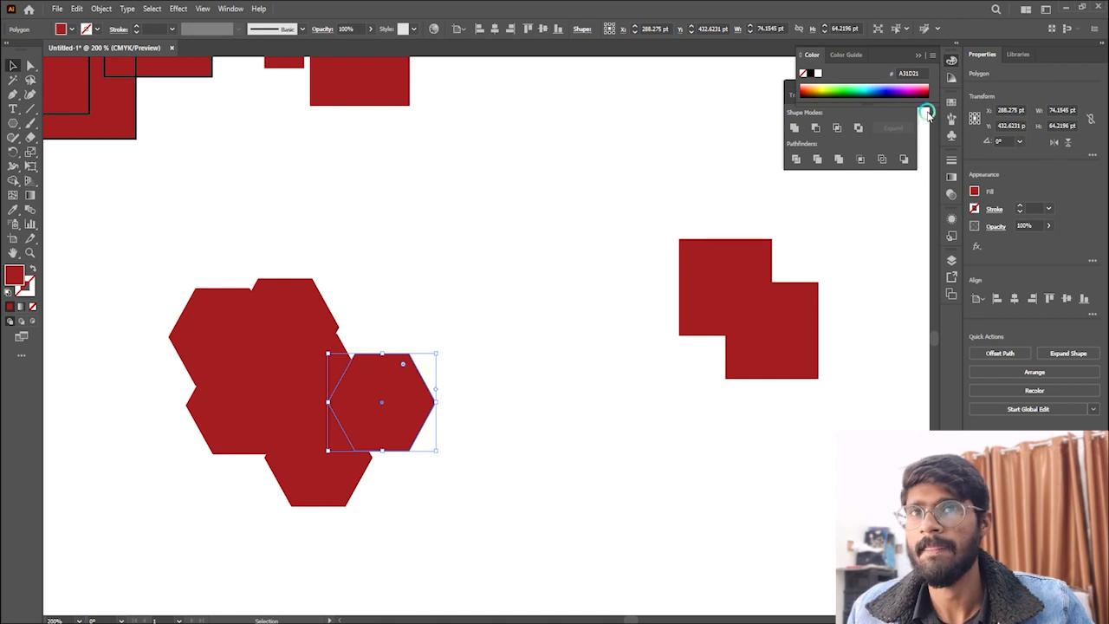
click(896, 91)
Fill the uppermost hexagon with orange and the central hexagon with blue.
click(302, 290)
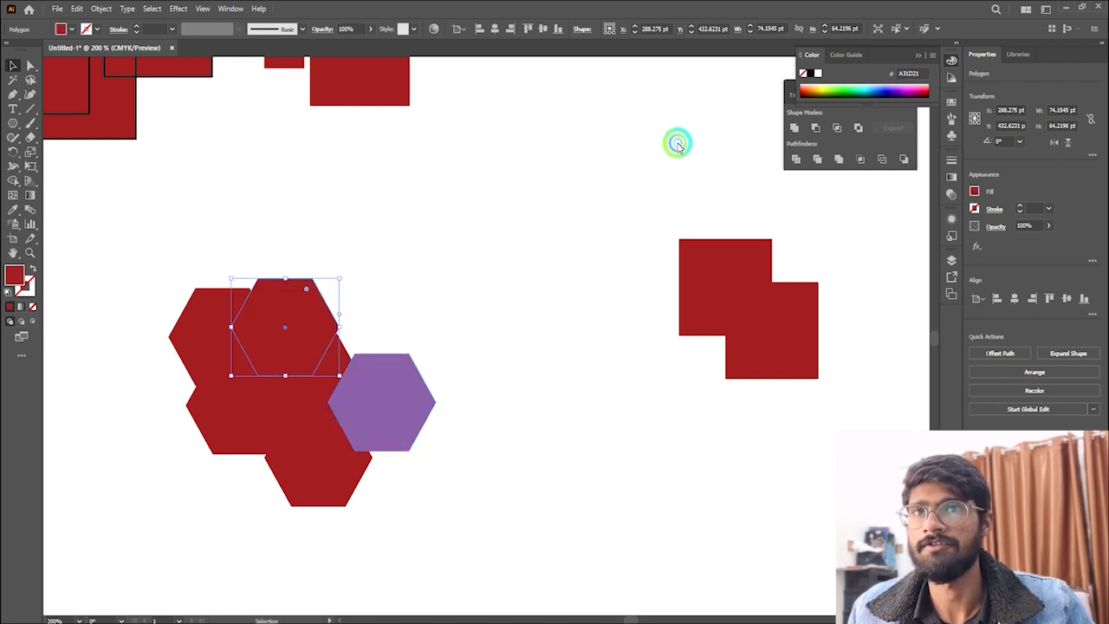
click(811, 92)
key(a)
click(326, 355)
click(312, 386)
key(v)
click(890, 90)
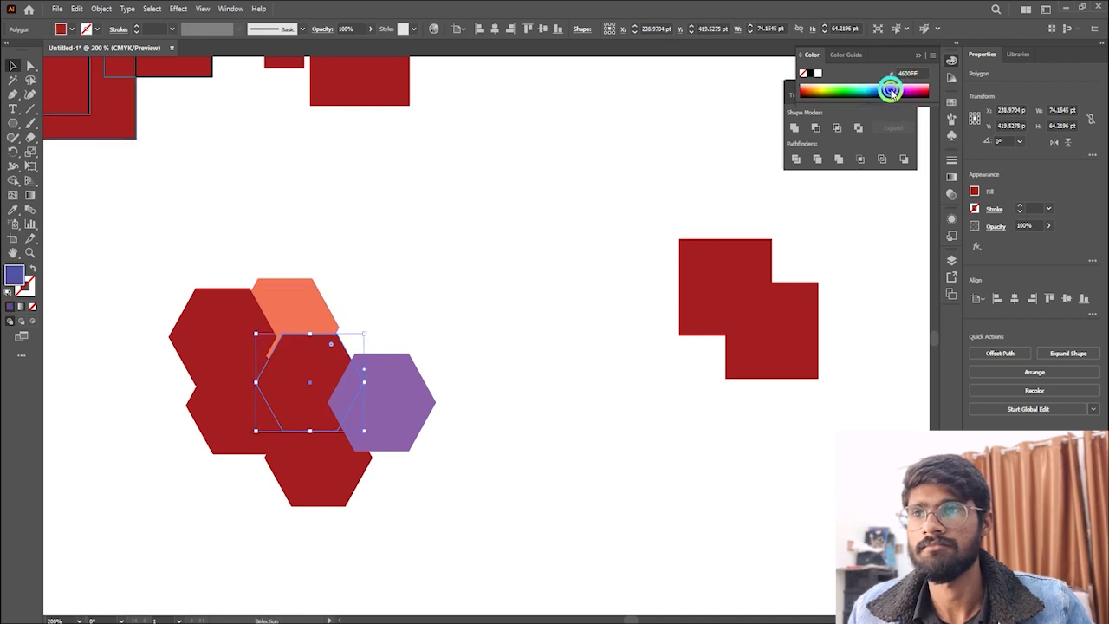
Fill the lowest hexagon with dark magenta and the lower-left hexagon with yellow-green, leaving the upper-left one red.
click(324, 431)
click(911, 94)
click(227, 383)
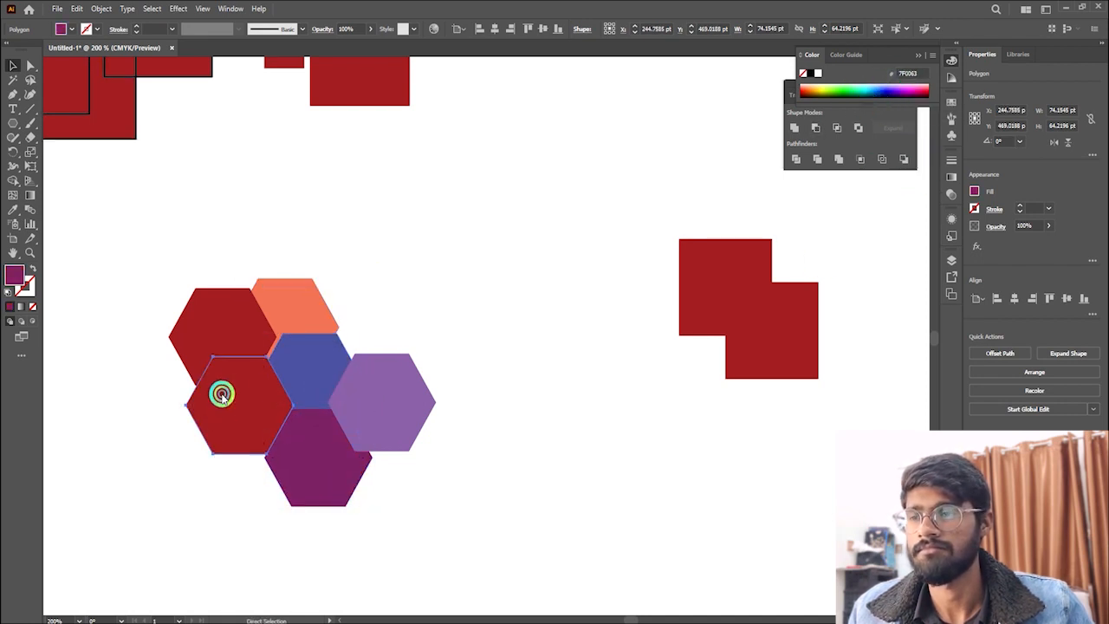
click(821, 91)
click(217, 312)
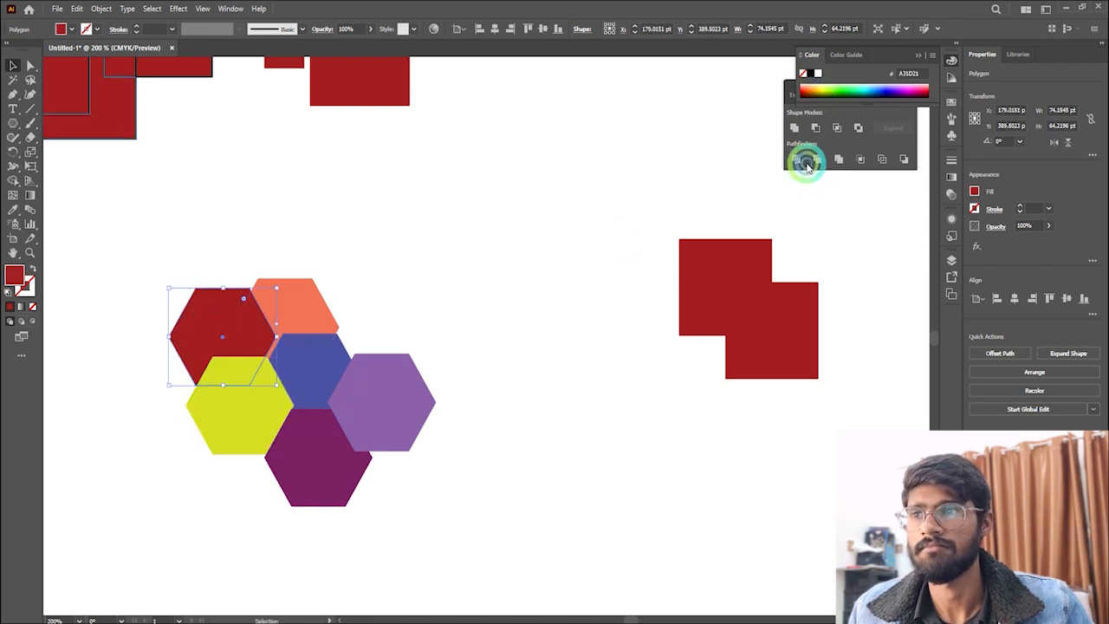
click(342, 264)
Reposition the yellow-green, blue, magenta, purple and orange hexagons into a tighter overlapping cluster.
scroll(271, 418, up, 1)
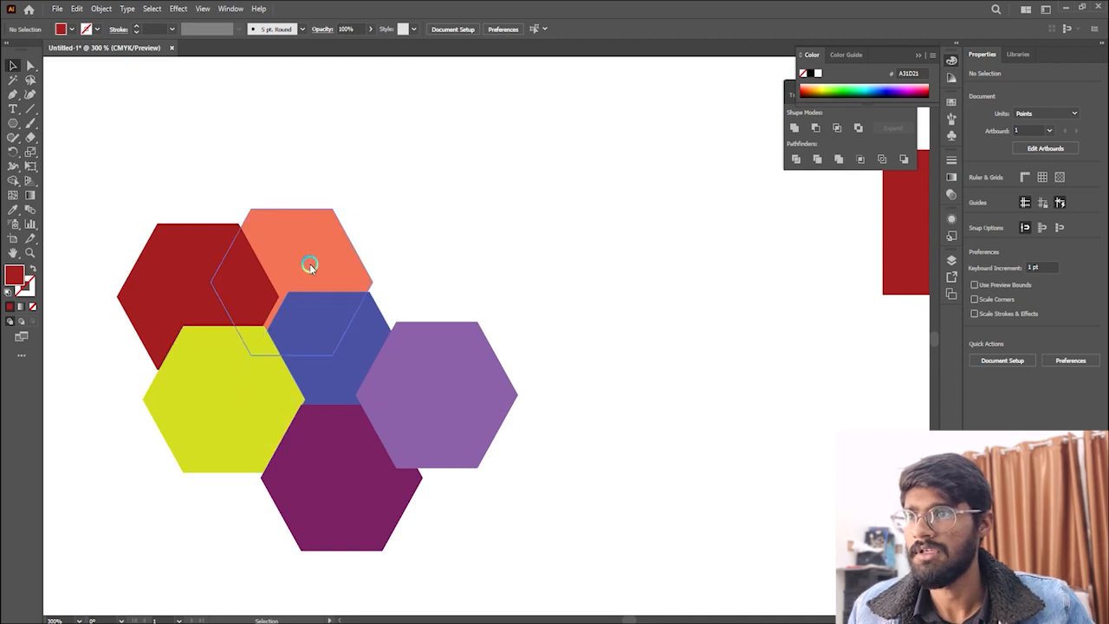
drag(237, 409, 200, 425)
drag(284, 363, 249, 370)
drag(309, 476, 257, 453)
drag(435, 392, 366, 404)
drag(352, 240, 387, 235)
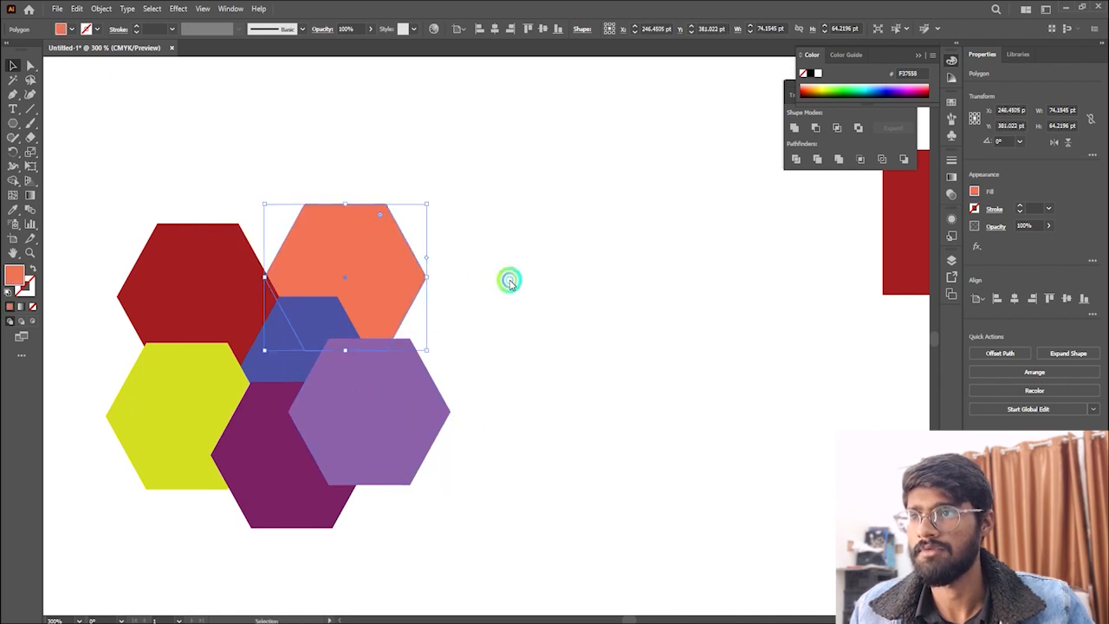
click(510, 280)
Apply the Trim pathfinder to all six overlapping hexagons.
scroll(510, 281, down, 3)
scroll(509, 280, up, 1)
scroll(511, 284, up, 1)
drag(229, 201, 477, 459)
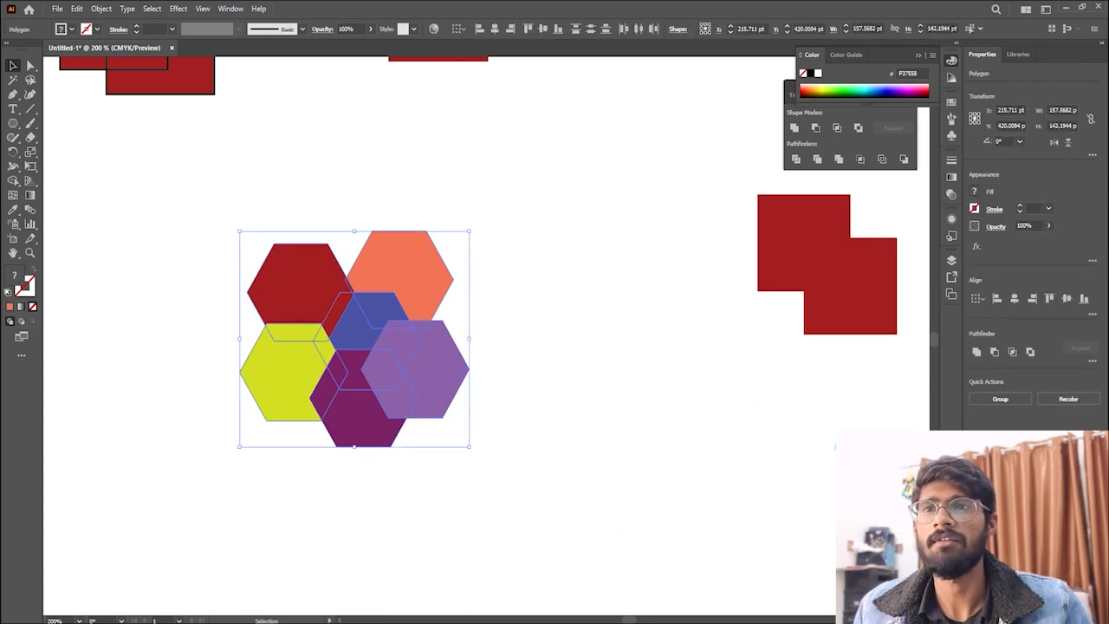
click(818, 159)
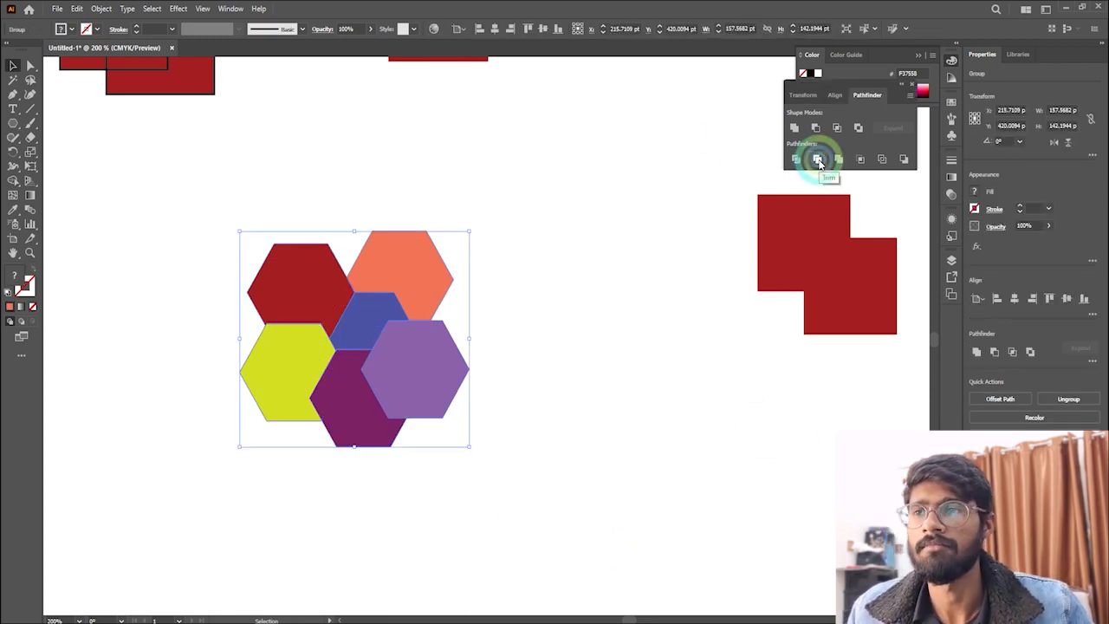
click(607, 329)
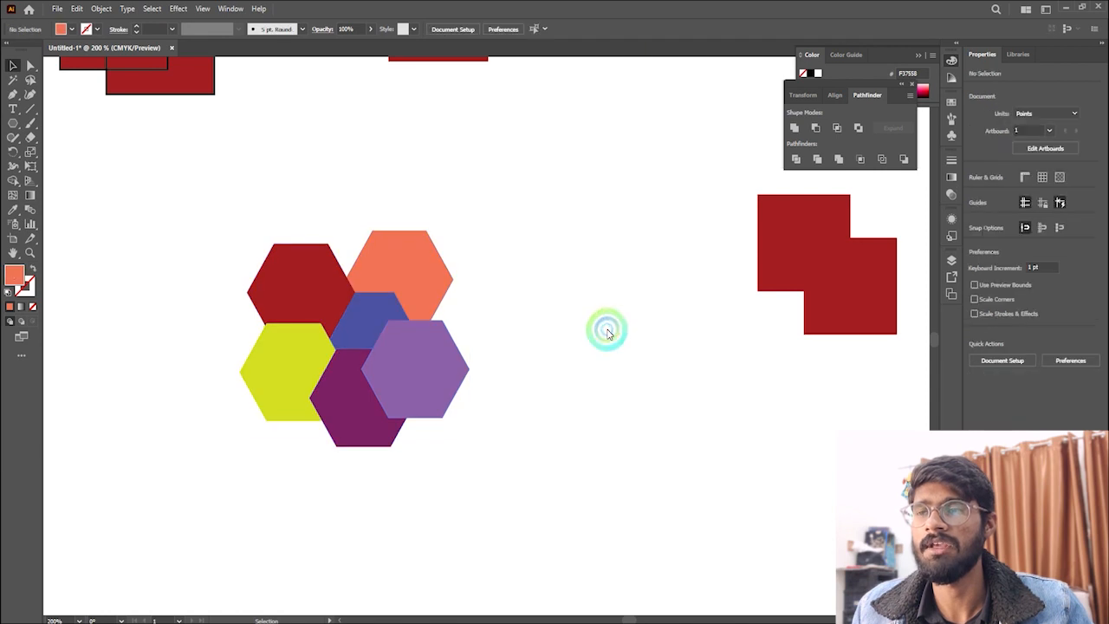
scroll(375, 382, up, 1)
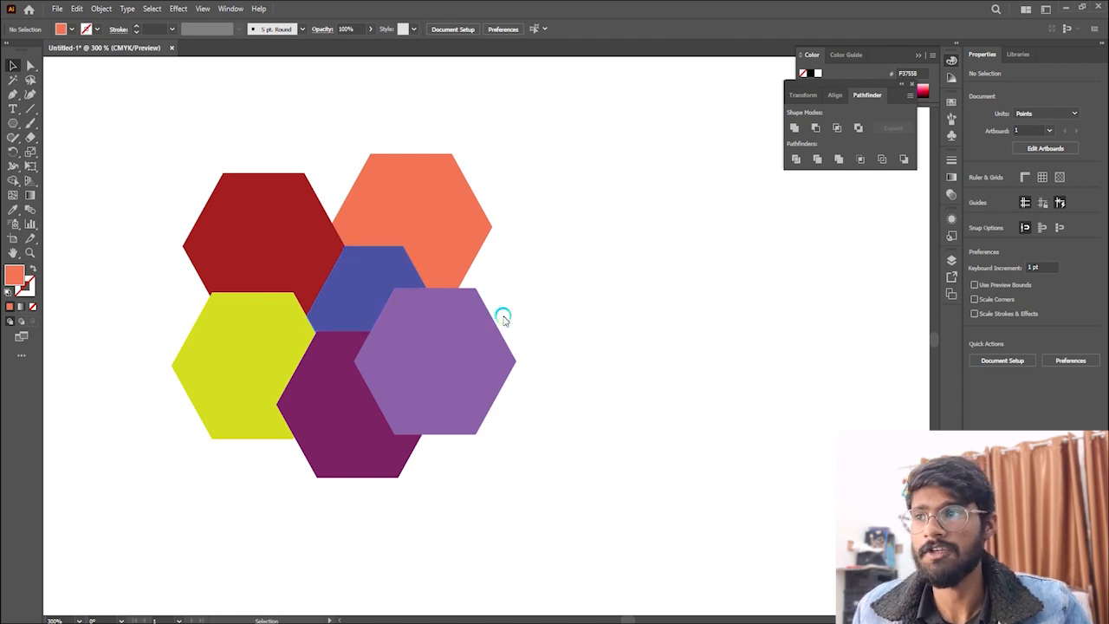
Ungroup the trimmed hexagons and pull all six pieces apart to show their cut shapes.
right_click(418, 174)
click(463, 331)
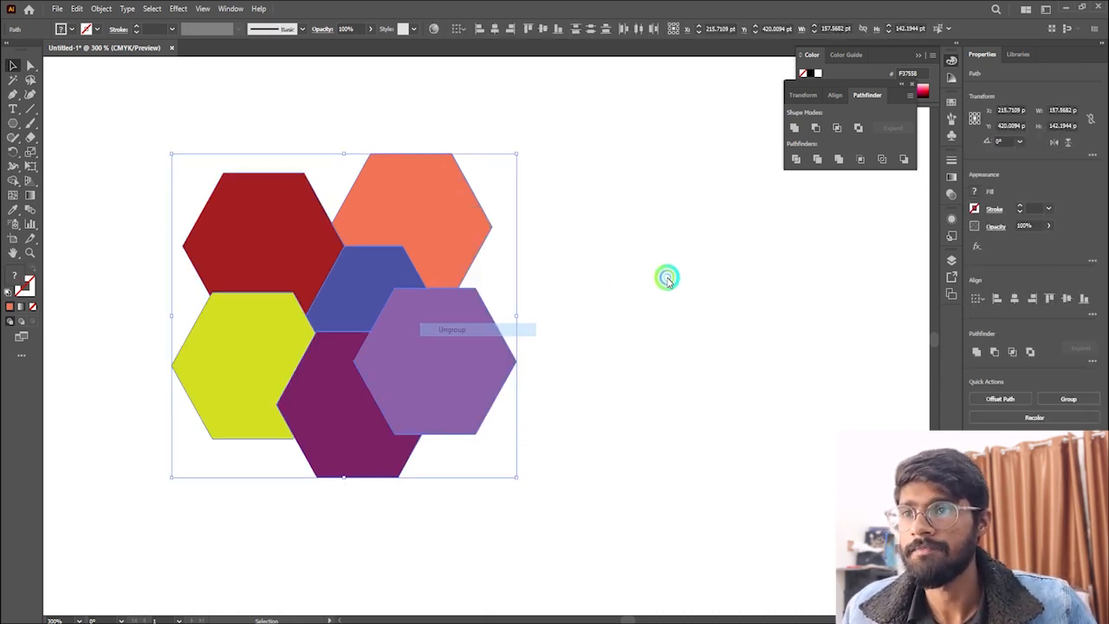
click(453, 237)
drag(454, 237, 485, 191)
drag(461, 373, 566, 372)
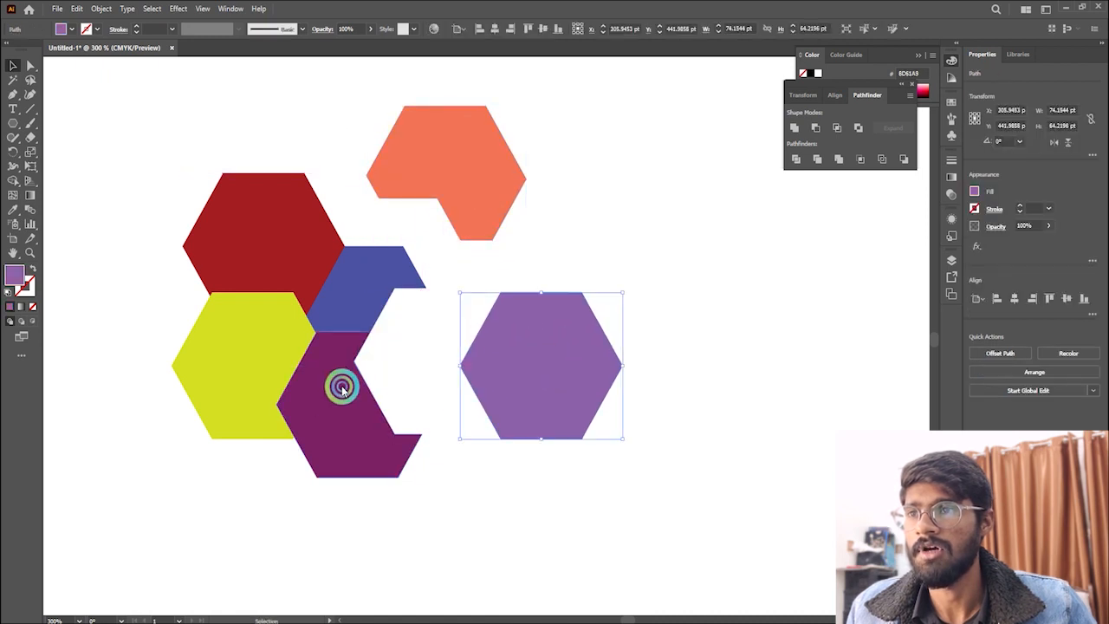
drag(342, 384, 376, 470)
drag(334, 292, 376, 298)
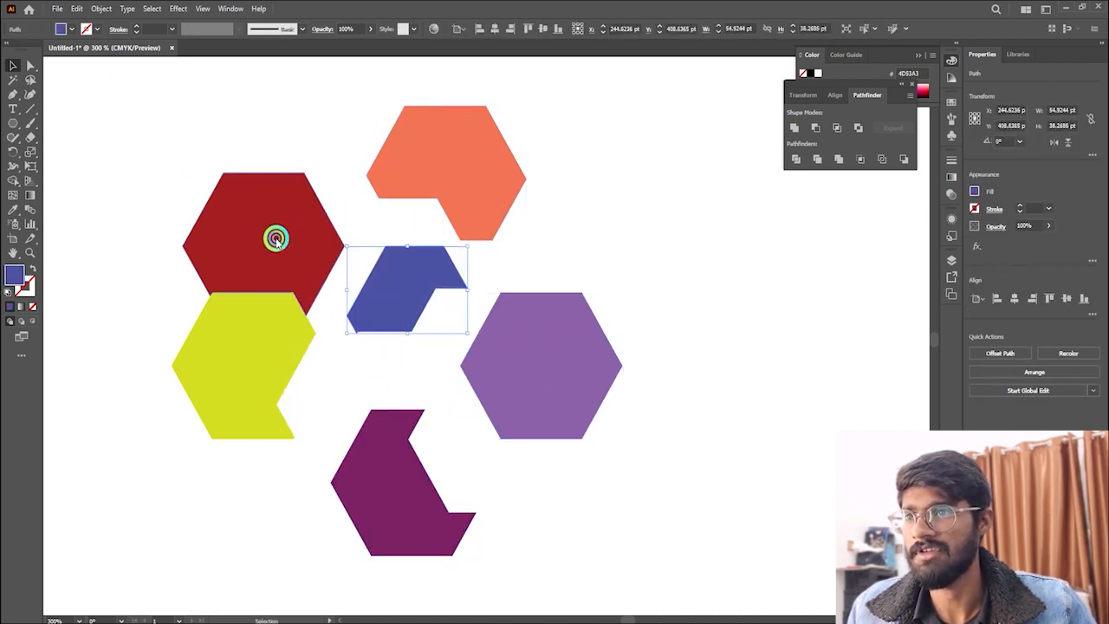
drag(277, 241, 271, 180)
drag(210, 342, 168, 344)
click(356, 338)
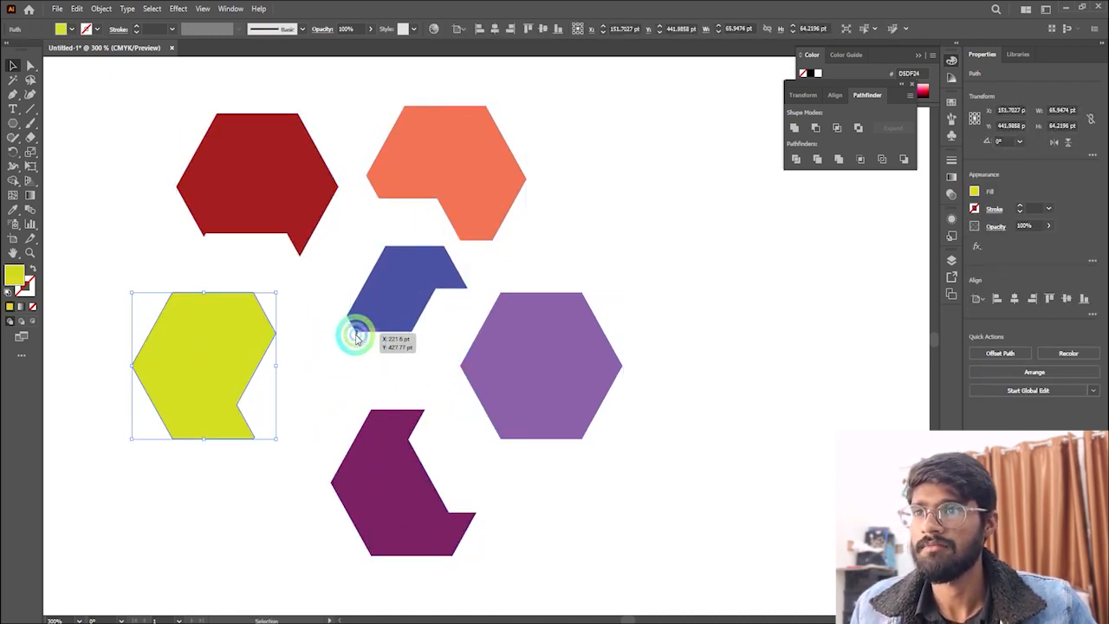
click(682, 368)
Undo the piece moves, the ungrouping and the Trim to restore the six full hexagons.
key(ctrl+z)
key(ctrl+z)
key(ctrl+z)
key(ctrl+z)
key(ctrl+z)
key(ctrl+z)
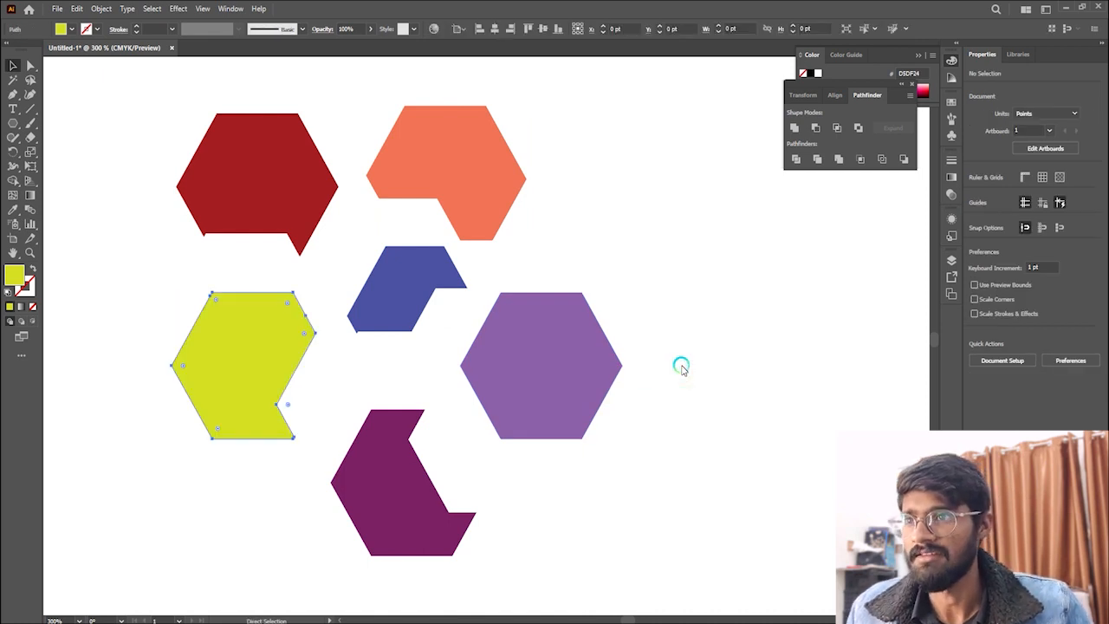
key(ctrl+z)
key(ctrl+z)
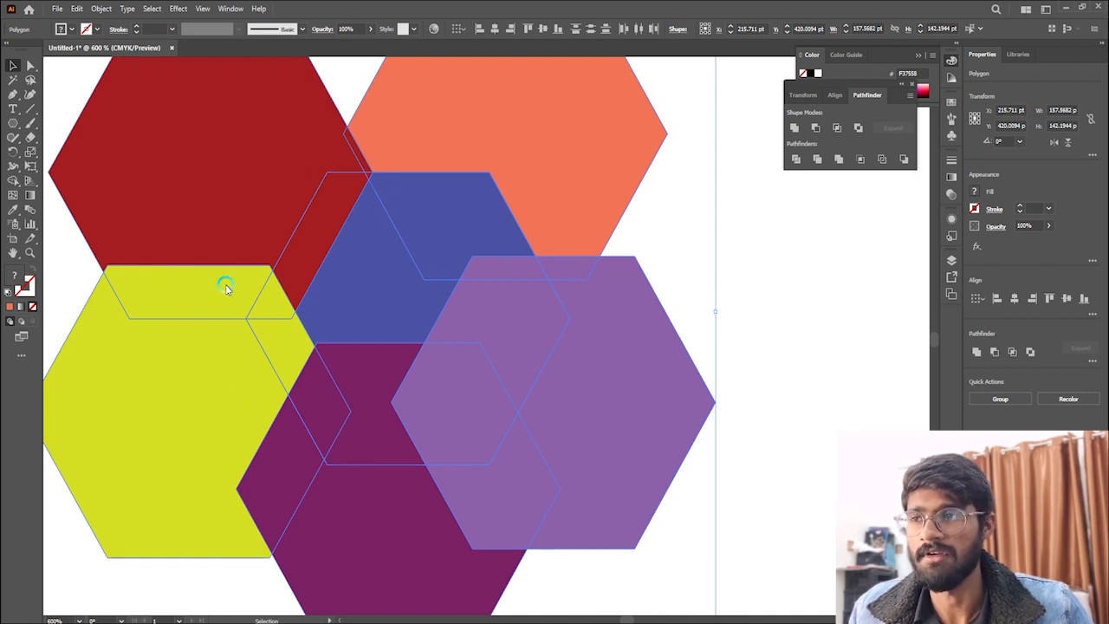
Trim the six selected hexagons again and ungroup the result.
scroll(354, 297, down, 2)
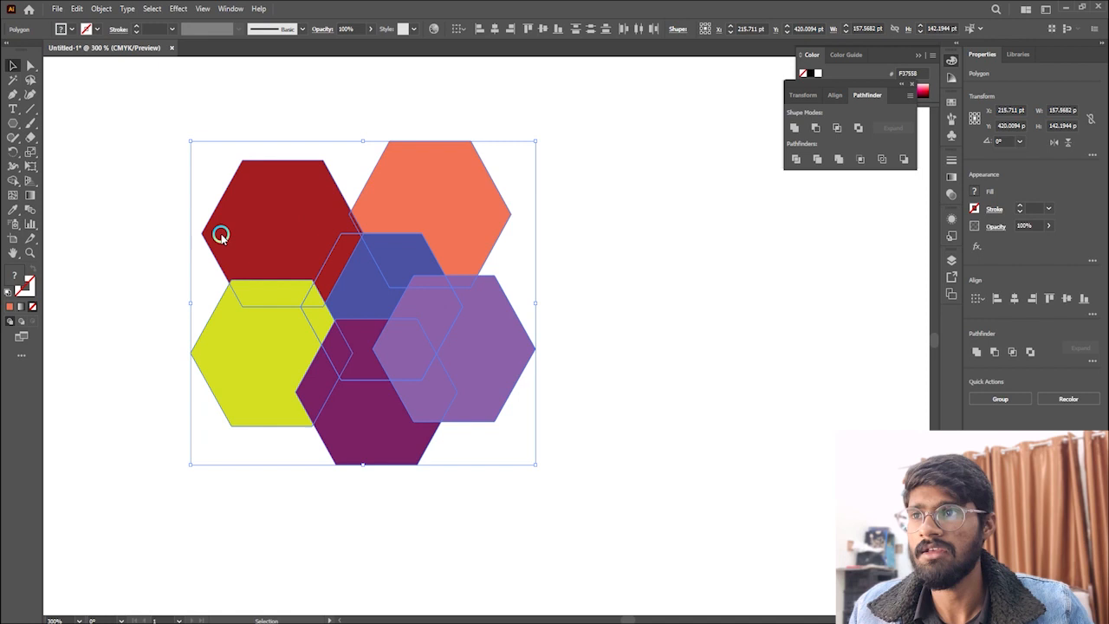
click(819, 159)
click(648, 349)
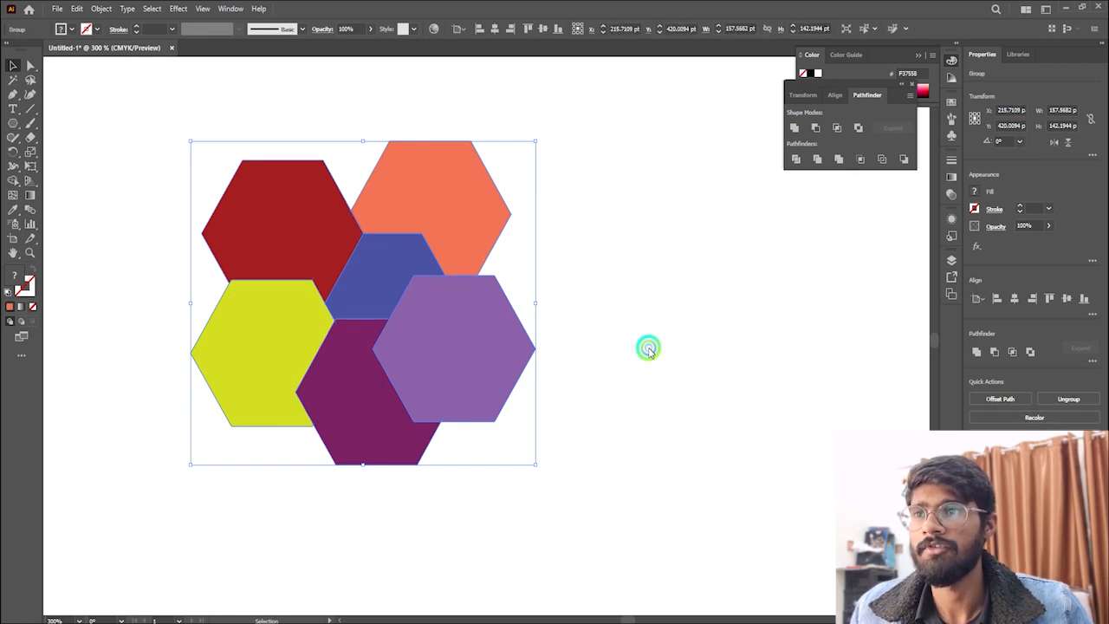
click(463, 322)
right_click(464, 326)
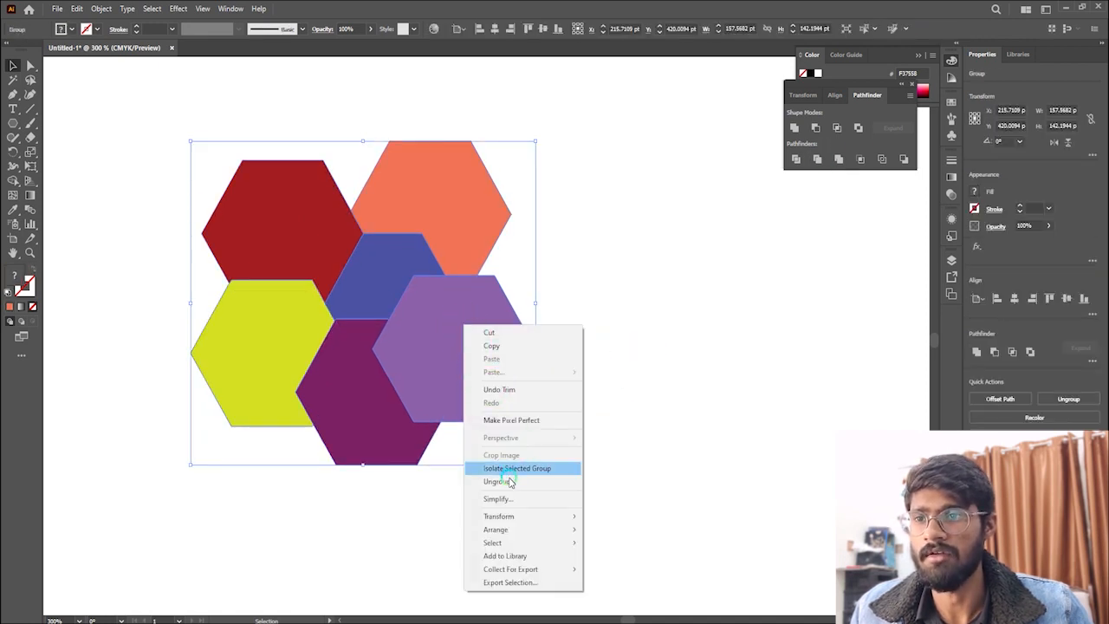
click(498, 481)
Spread the orange, purple, blue, magenta, yellow-green and red trimmed pieces away from each other.
drag(454, 227, 533, 151)
drag(441, 341, 537, 358)
drag(425, 236, 473, 206)
drag(349, 376, 388, 439)
drag(290, 336, 210, 337)
drag(272, 218, 315, 141)
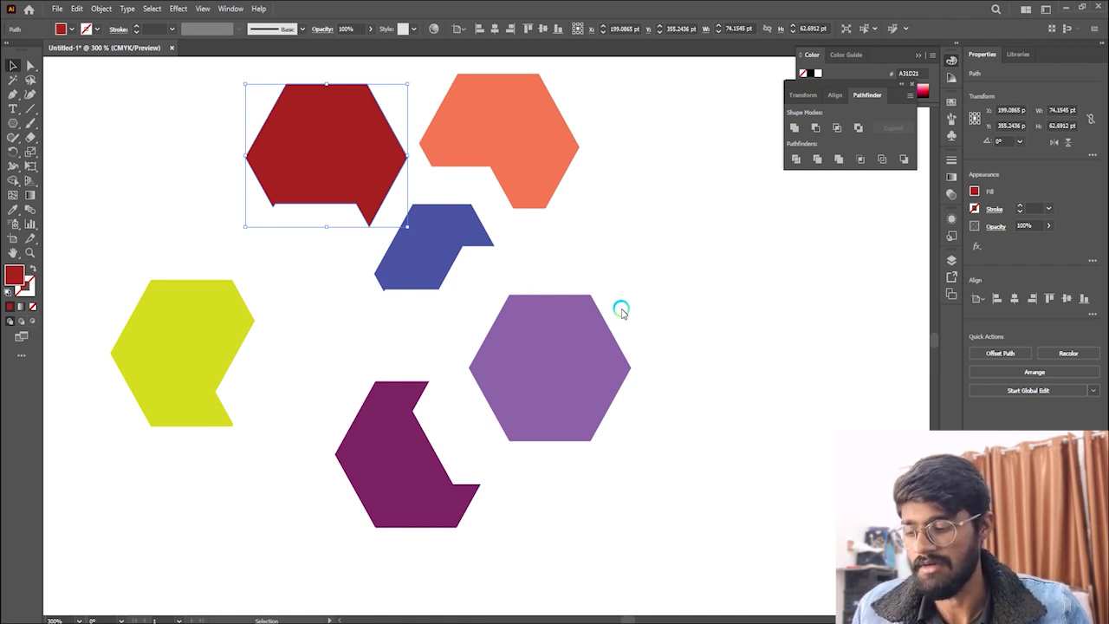
Undo the moves of all the trimmed pieces to reassemble the hexagon cluster, and clear the selection.
key(ctrl+z)
key(ctrl+z)
key(ctrl+z)
key(ctrl+z)
key(ctrl+z)
key(v)
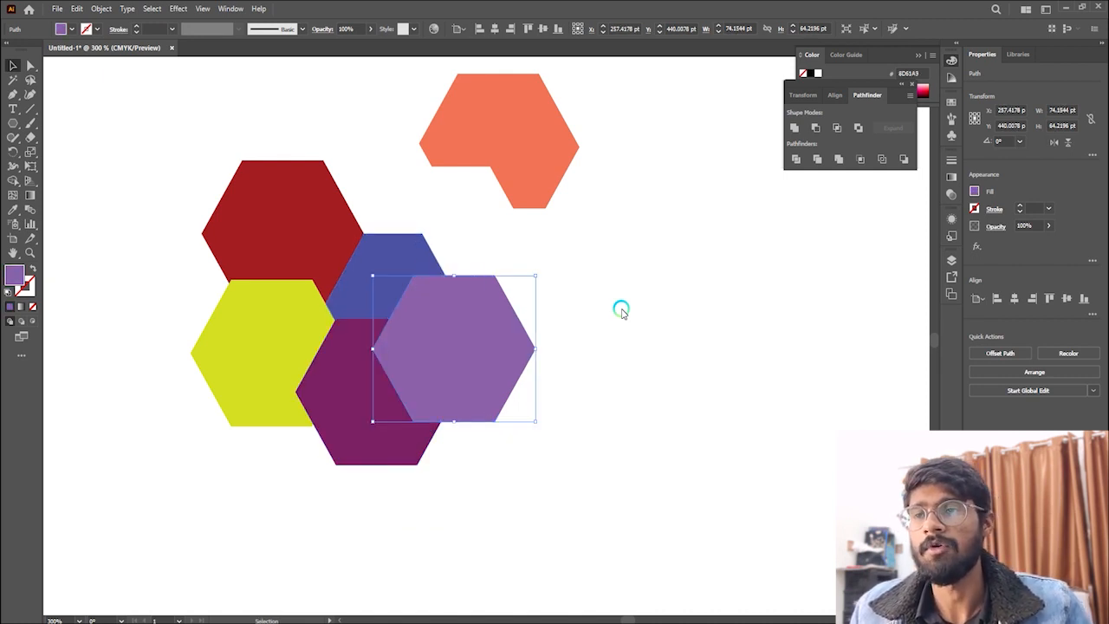
key(ctrl+z)
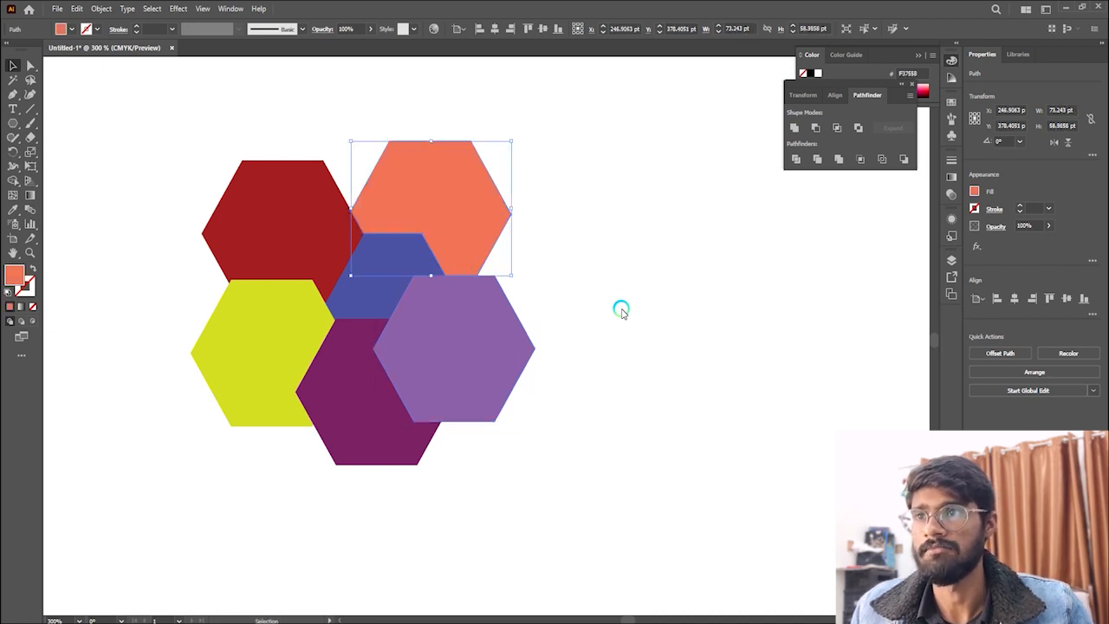
click(622, 310)
click(578, 352)
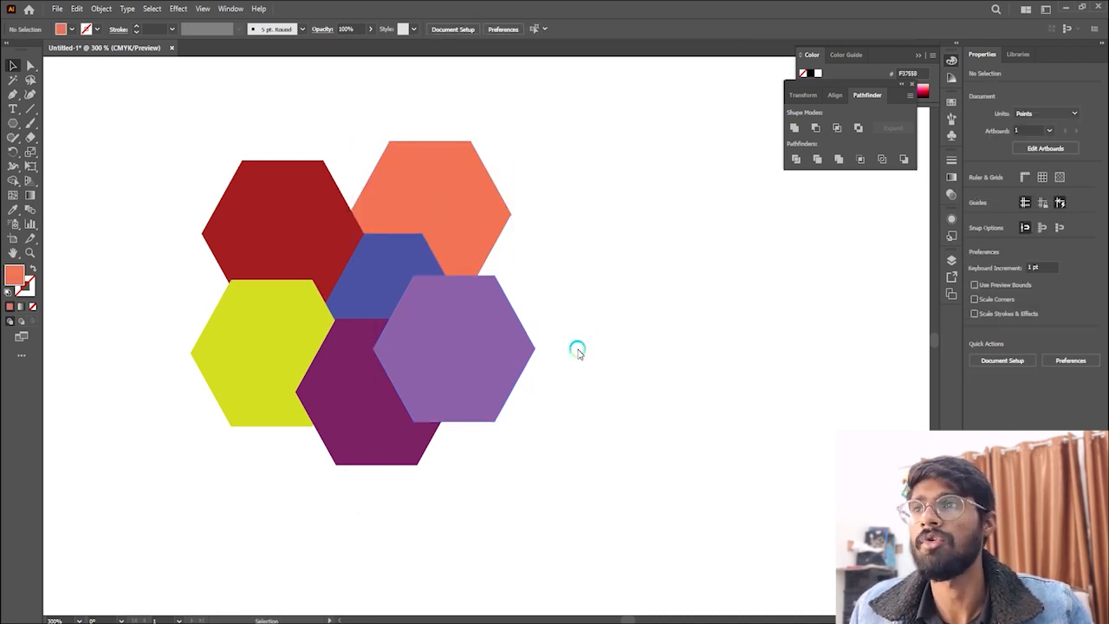
Compare the trimmed squares in the second row with the trimmed hexagon cluster below.
scroll(578, 351, down, 3)
scroll(564, 153, up, 3)
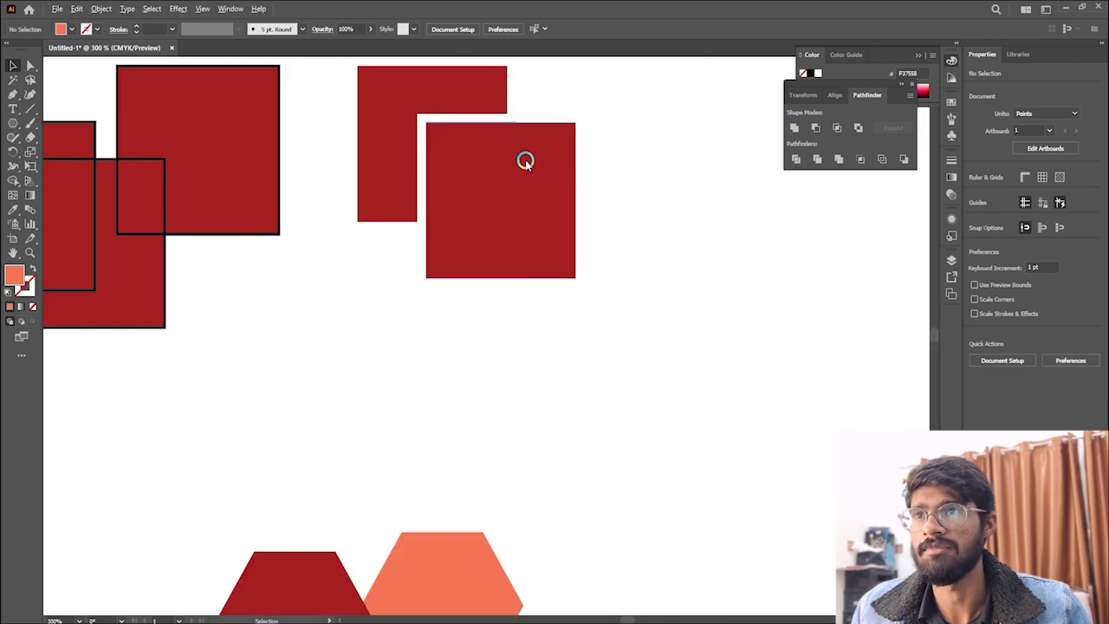
scroll(525, 162, up, 2)
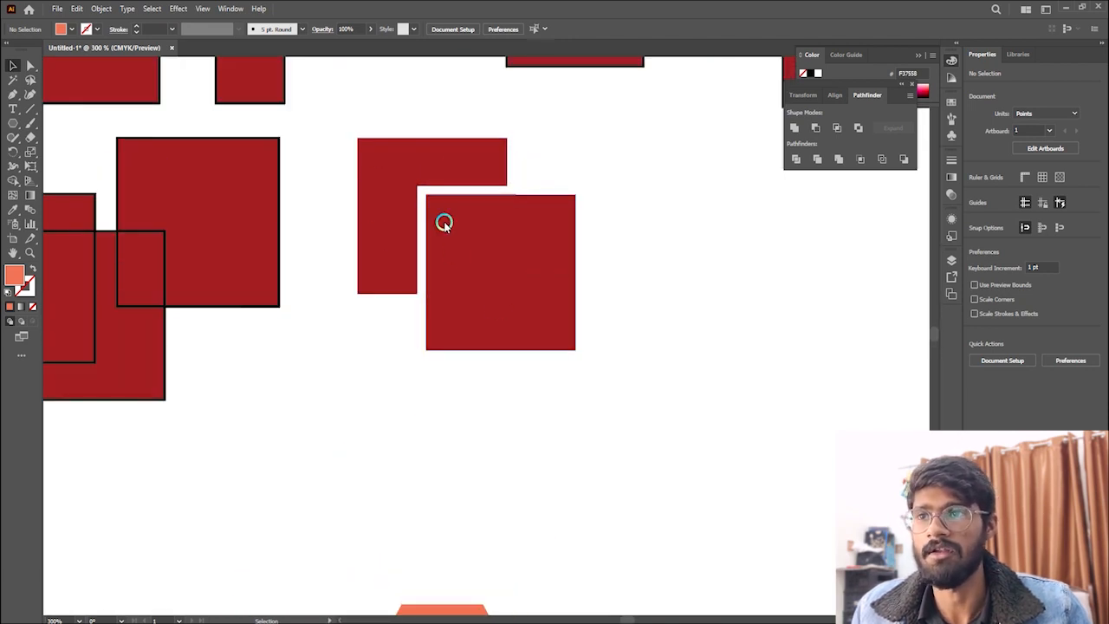
scroll(443, 178, up, 2)
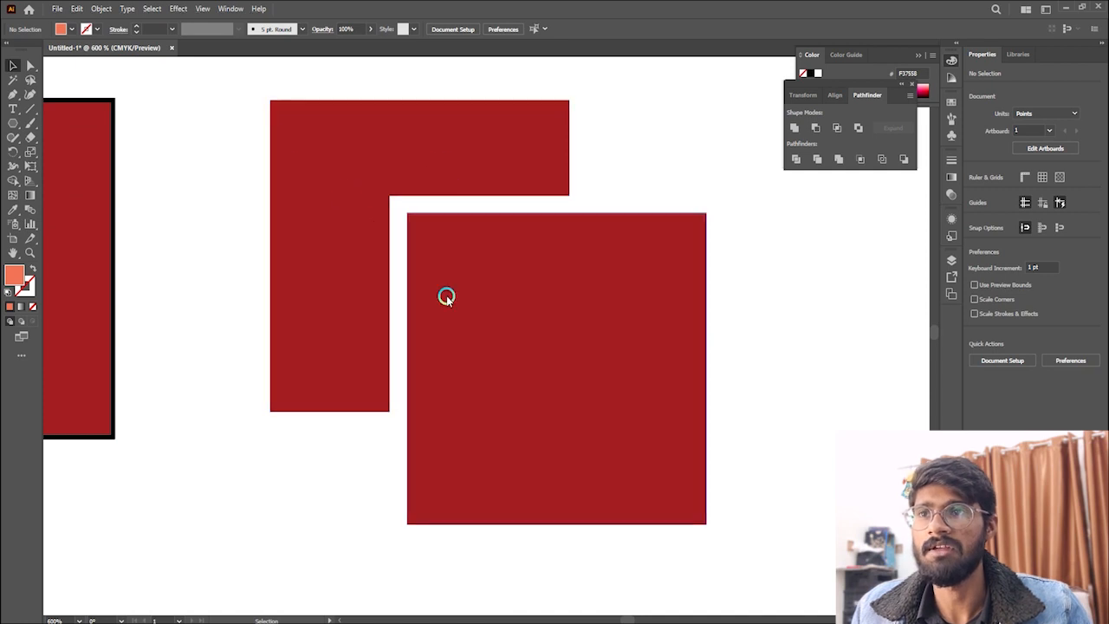
scroll(287, 137, down, 4)
scroll(260, 482, up, 3)
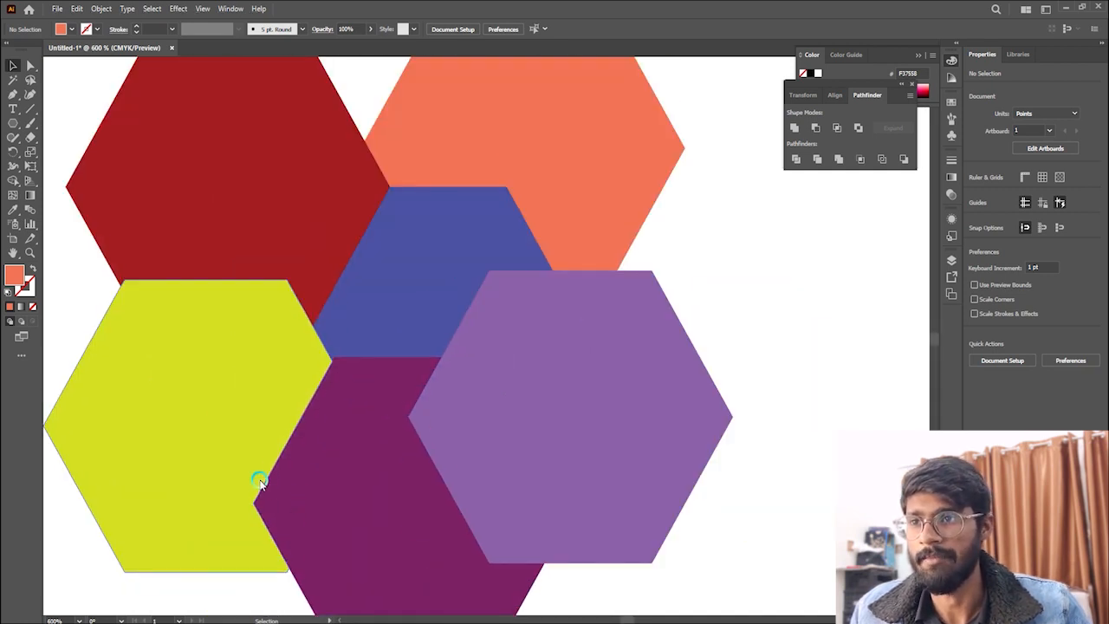
scroll(285, 468, down, 3)
Shift the orange piece and the neighbouring purple piece slightly away from the cluster, and undo both moves.
drag(376, 364, 398, 337)
drag(402, 406, 408, 421)
key(a)
key(ctrl+z)
key(ctrl+z)
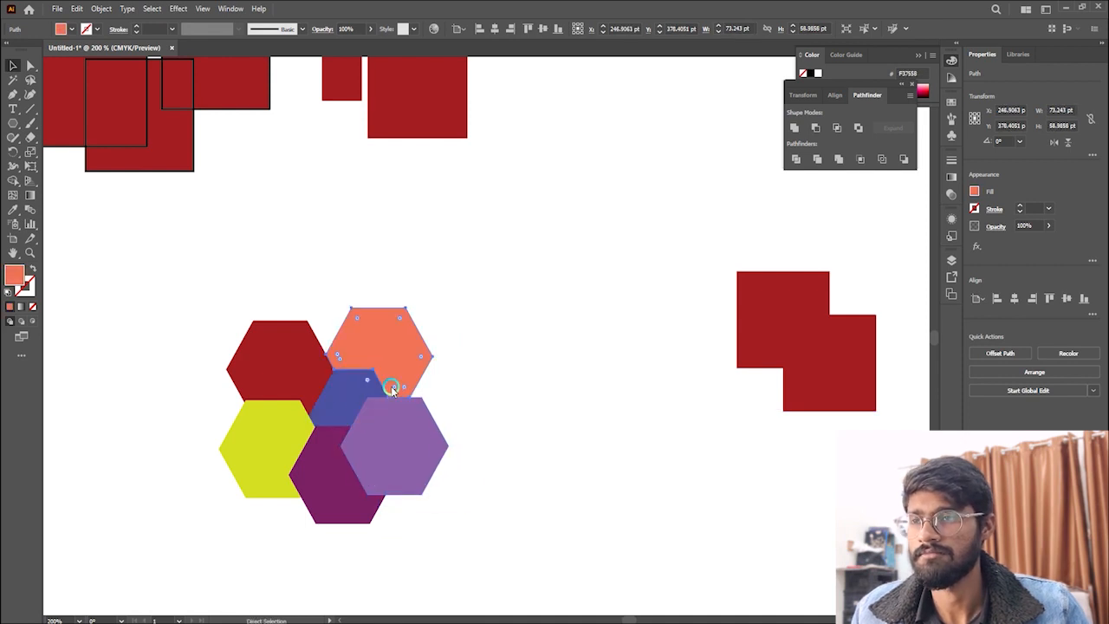
Move the trimmed hexagon cluster up into the second row, beside the trimmed squares.
key(v)
scroll(364, 389, up, 2)
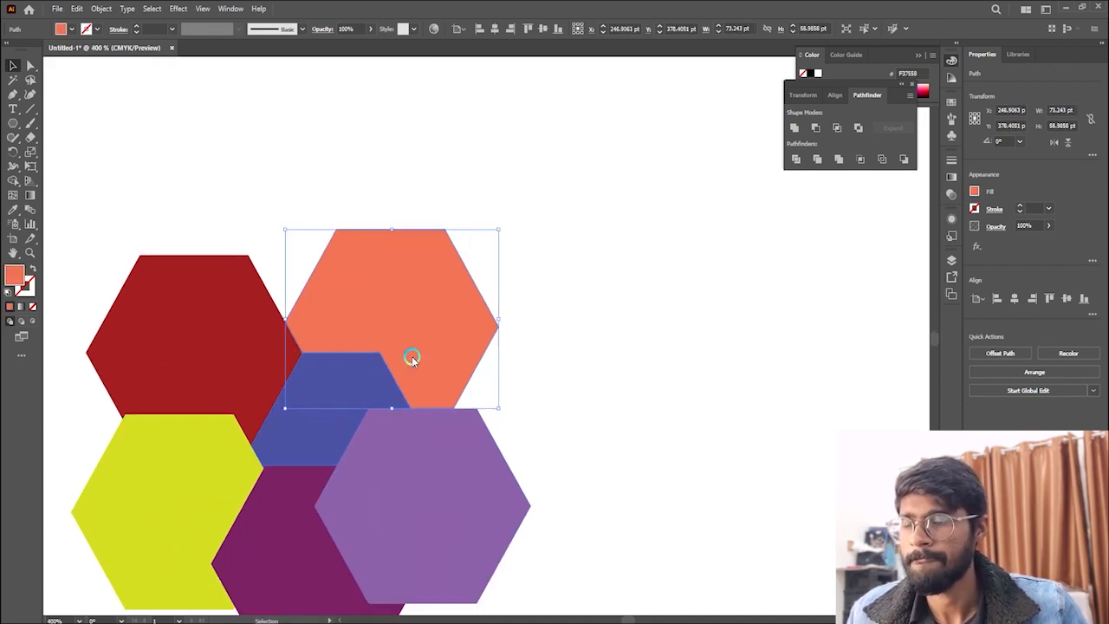
scroll(414, 356, down, 4)
drag(303, 308, 443, 443)
drag(424, 381, 552, 250)
Place the merged squares in the second row next to the hexagon cluster, and clear the selection.
drag(626, 338, 641, 221)
key(Delete)
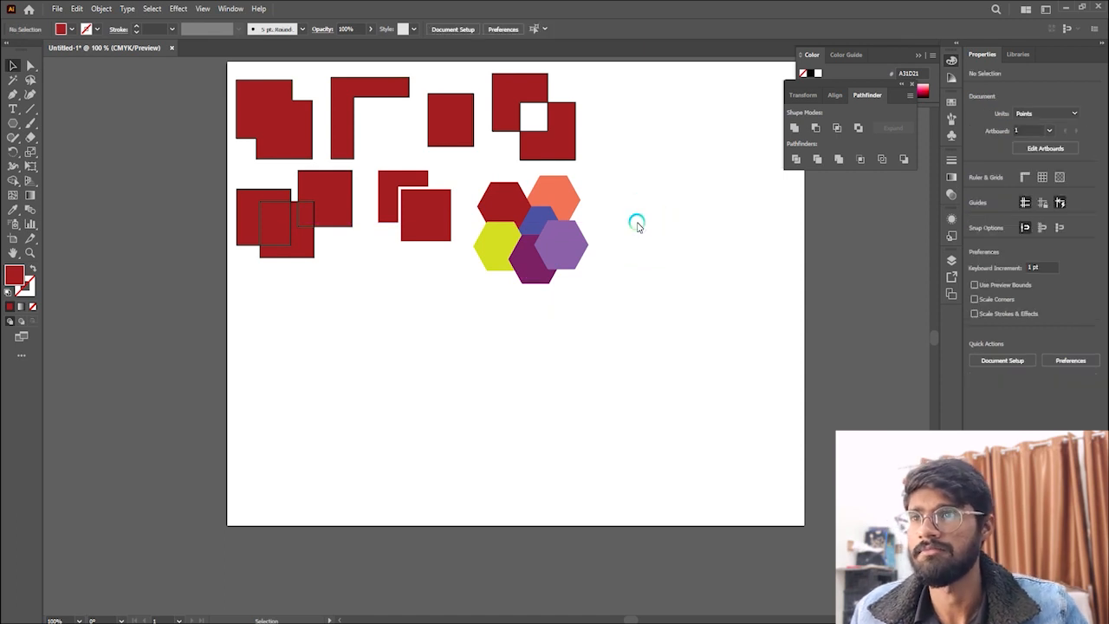
key(ctrl+z)
drag(650, 223, 637, 207)
click(417, 446)
scroll(702, 285, up, 1)
scroll(371, 287, down, 1)
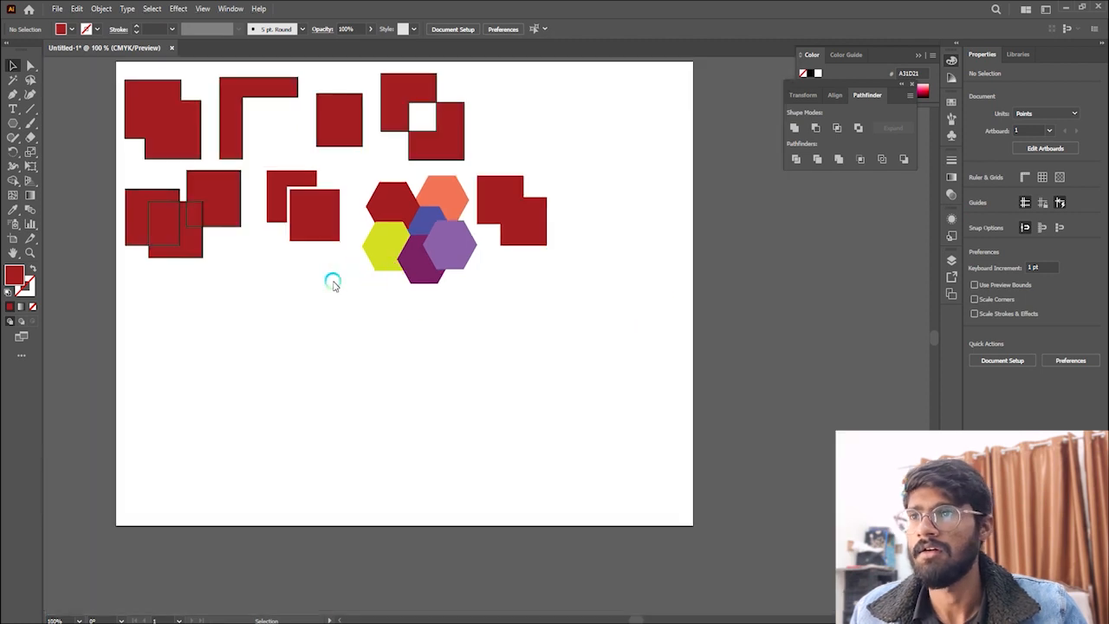
Draw a red hexagon about 110 pt wide below the rows, and duplicate it sideways so the two overlap.
click(13, 123)
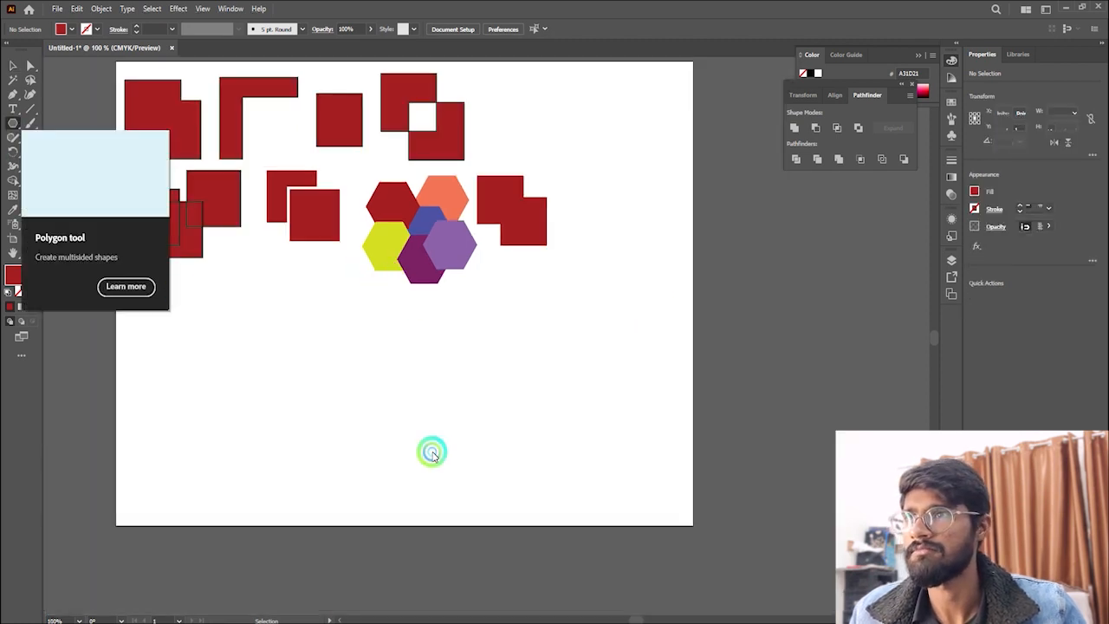
scroll(413, 401, up, 2)
scroll(469, 387, down, 1)
scroll(398, 364, down, 2)
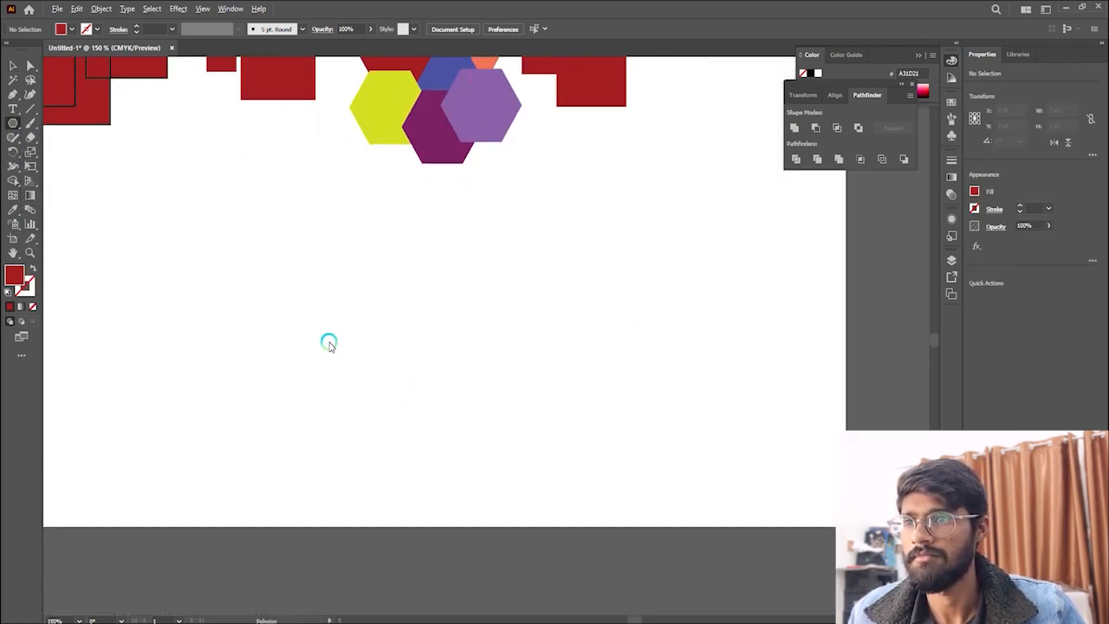
scroll(340, 322, up, 1)
mouse_move(343, 297)
mouse_down()
mouse_move(378, 371)
mouse_move(374, 396)
mouse_move(334, 418)
mouse_move(503, 396)
mouse_move(435, 389)
mouse_move(435, 373)
mouse_move(421, 391)
mouse_move(442, 401)
mouse_move(431, 406)
mouse_up()
click(13, 65)
Recolour the front hexagon purple (5E00BF) and clear the selection.
click(878, 79)
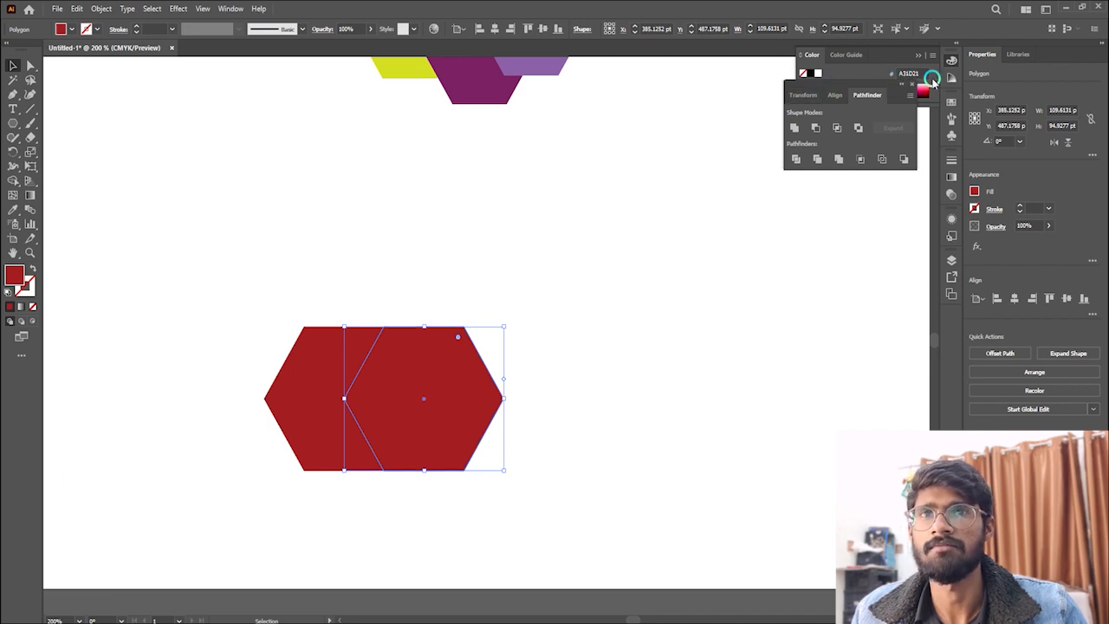
click(924, 52)
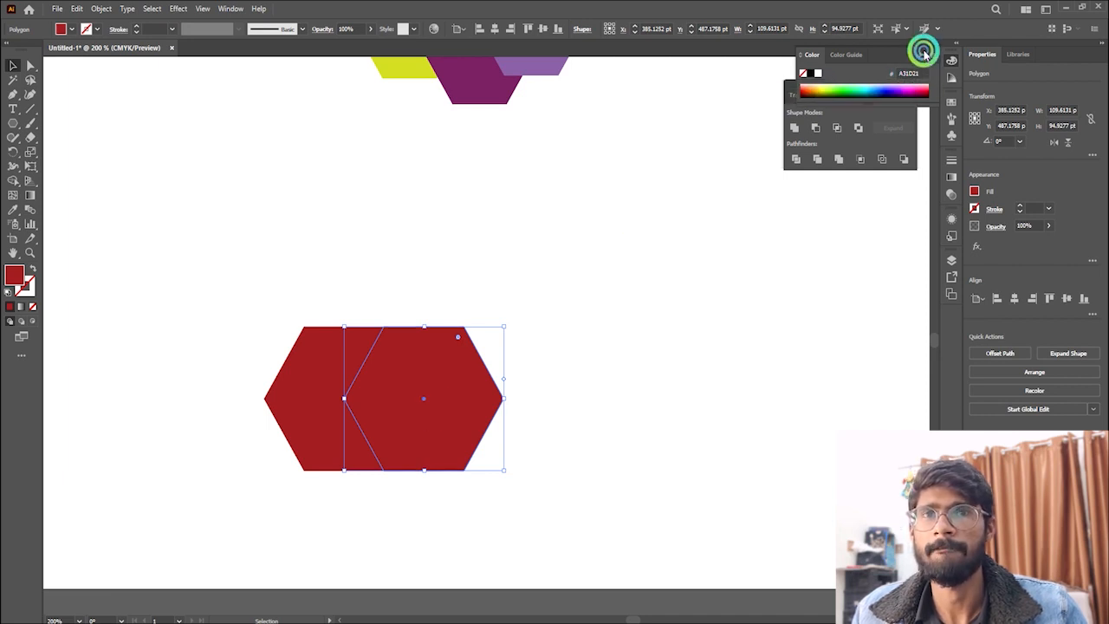
click(895, 91)
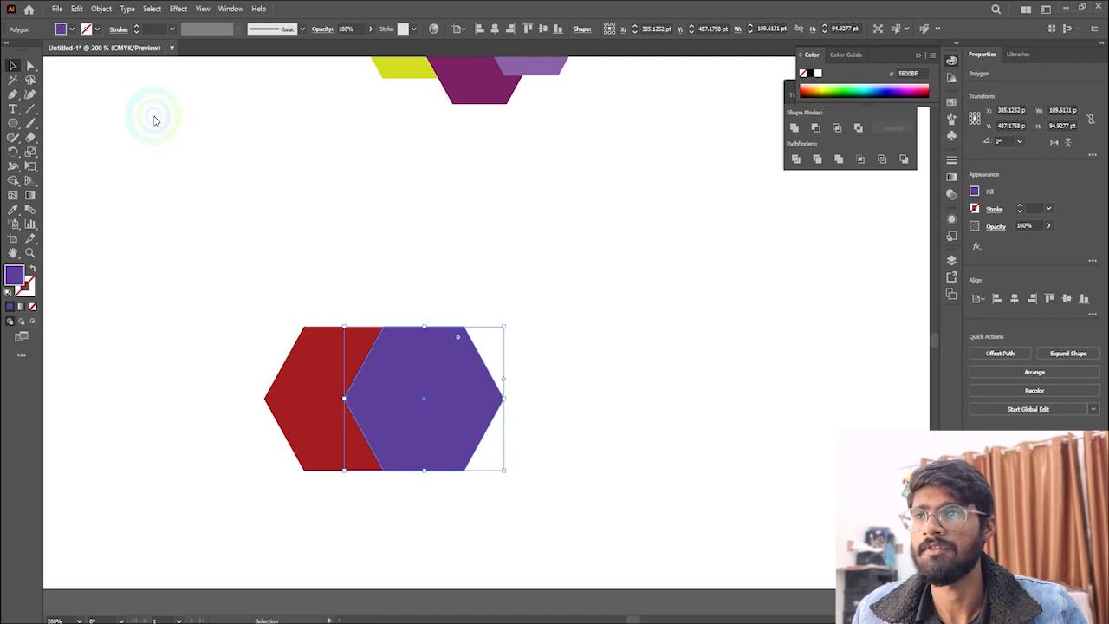
click(443, 215)
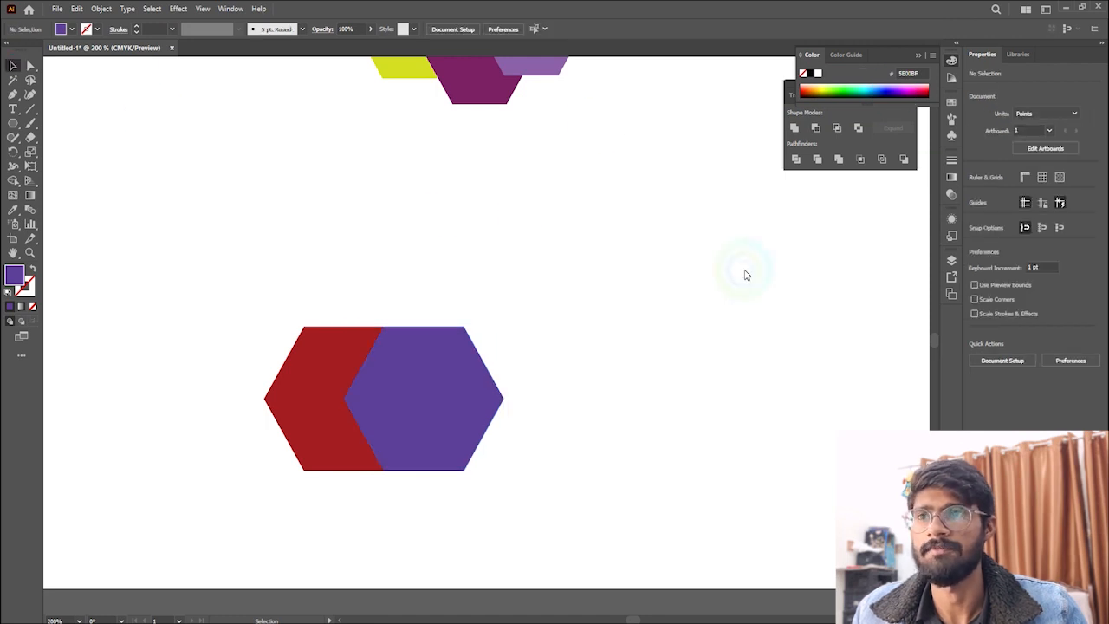
Apply the Merge pathfinder to the overlapping red and purple hexagons.
drag(298, 250, 542, 515)
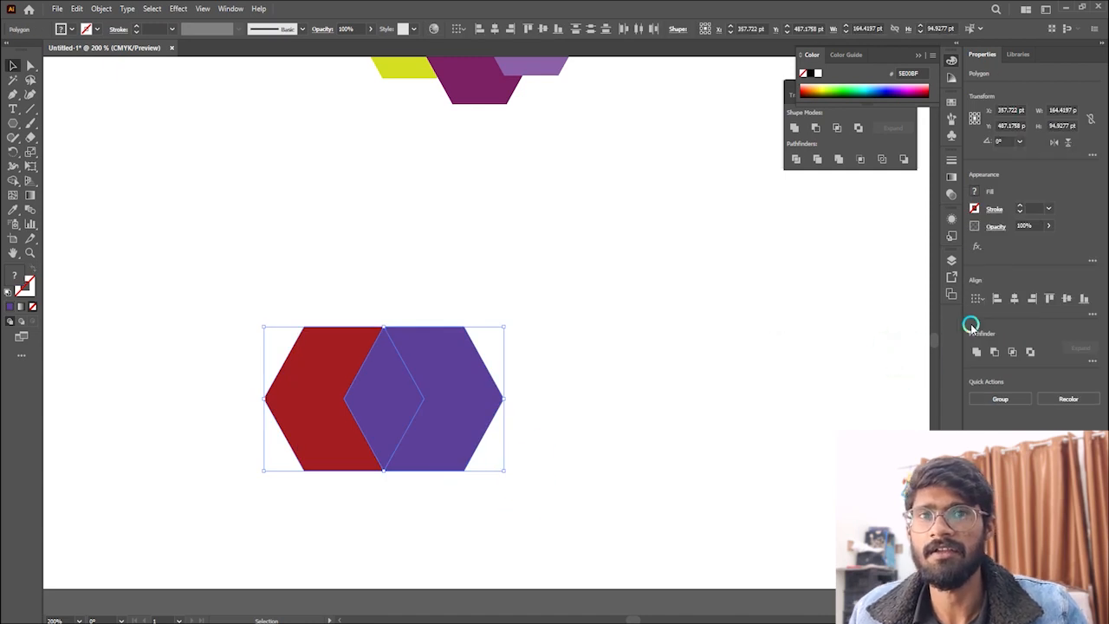
click(841, 160)
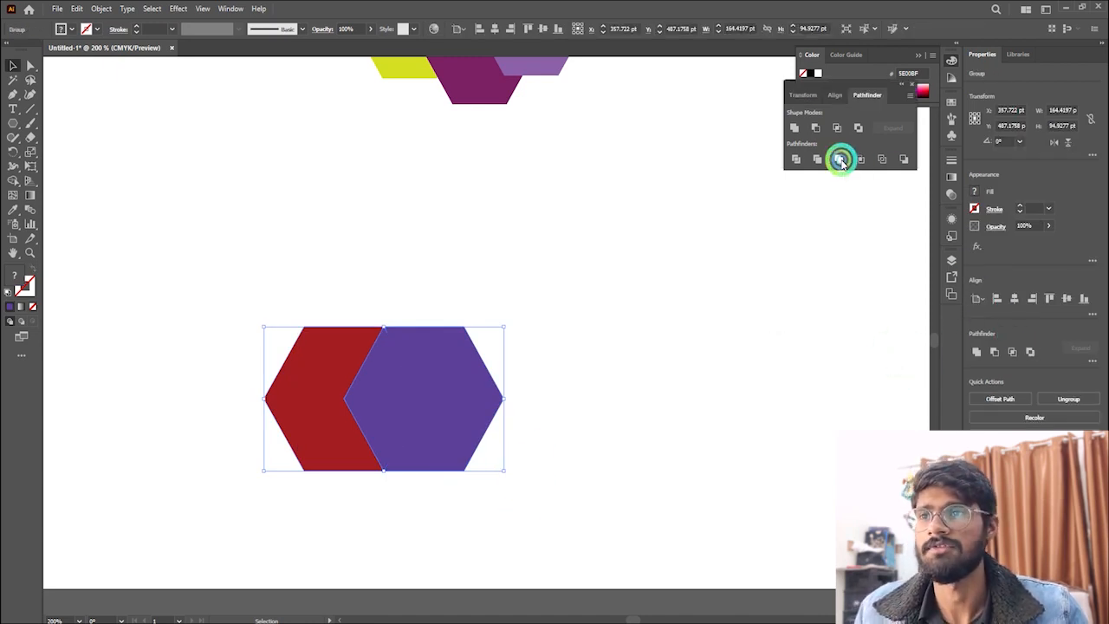
click(603, 389)
Ungroup the merged red and purple pieces, and shift the purple hexagon slightly away from the red piece.
scroll(384, 433, up, 1)
right_click(404, 400)
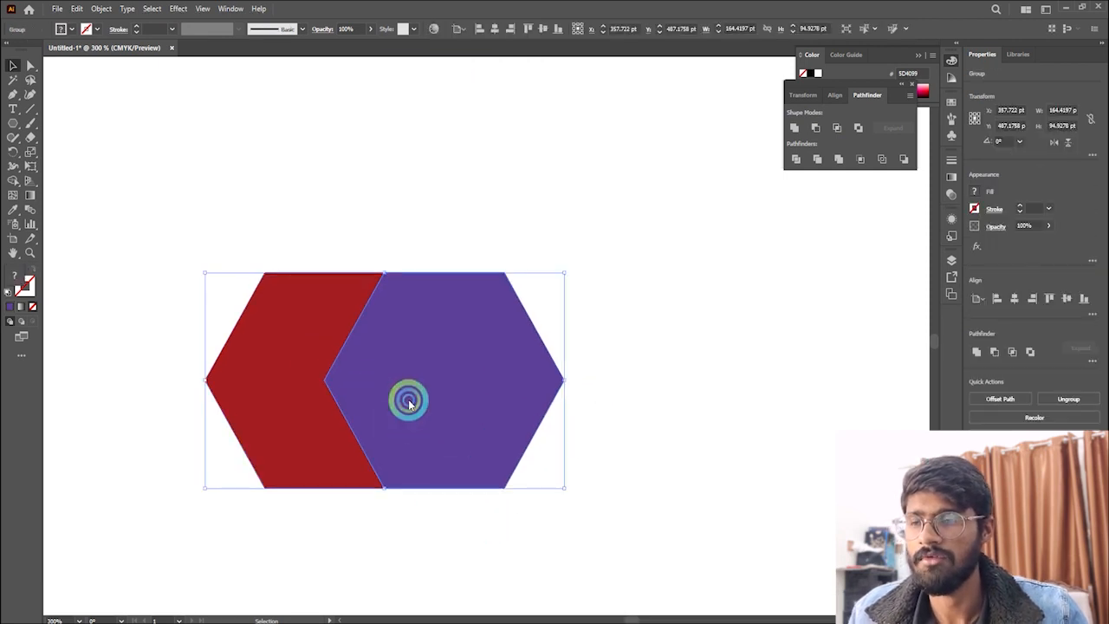
click(462, 289)
mouse_move(459, 395)
mouse_down()
mouse_move(525, 391)
mouse_move(456, 399)
mouse_up()
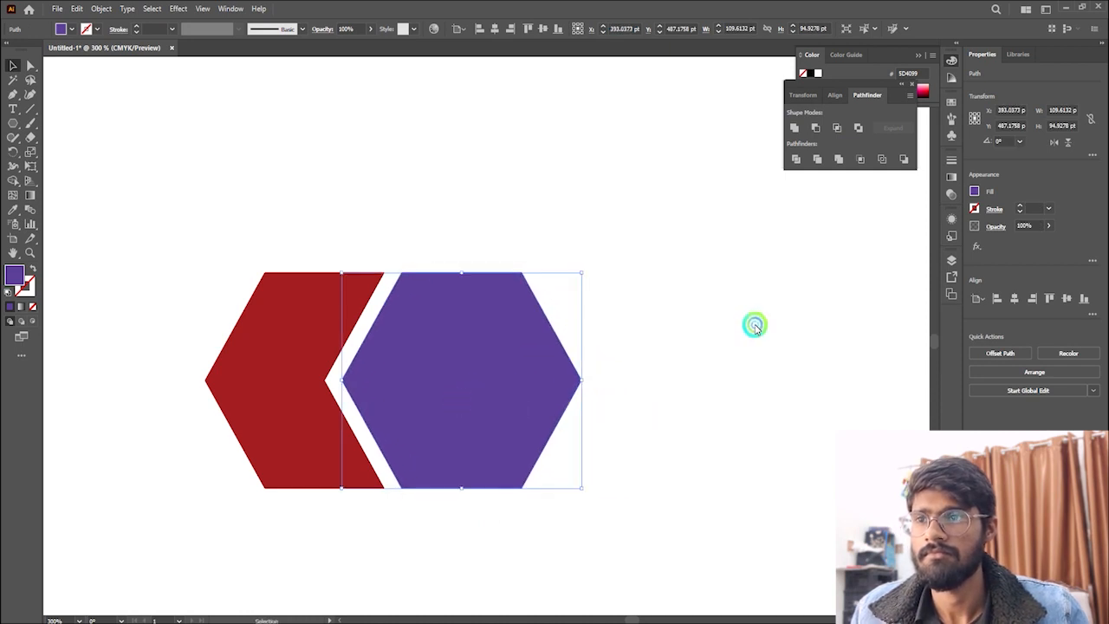
Examine the separated red and purple pieces against the earlier pathfinder results above.
click(755, 325)
scroll(755, 325, down, 2)
scroll(406, 344, down, 2)
scroll(441, 321, up, 1)
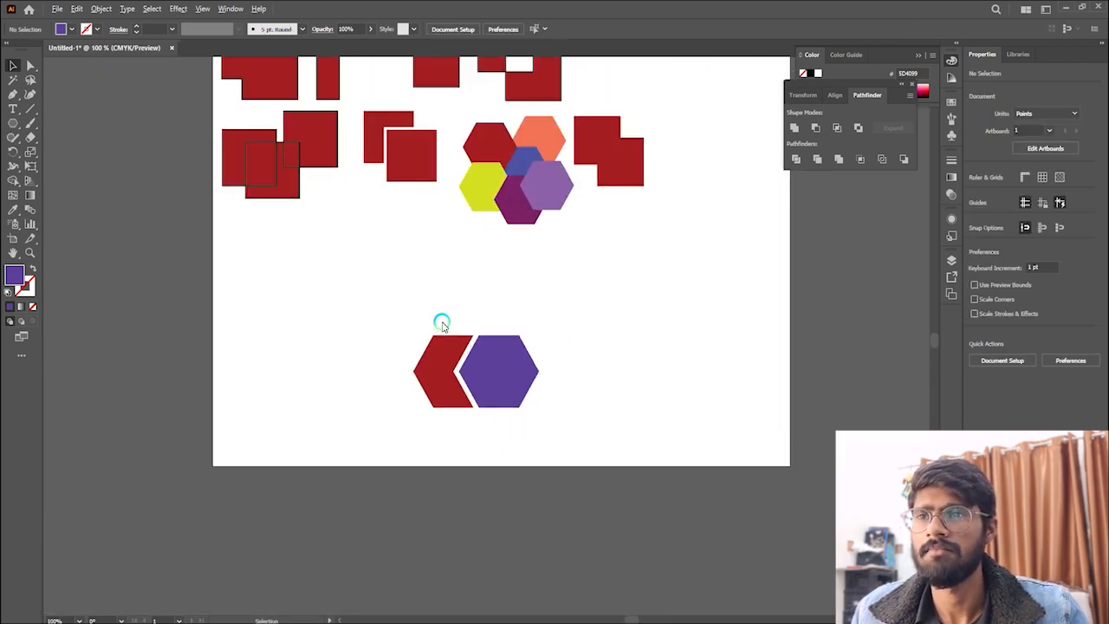
scroll(442, 324, up, 1)
scroll(441, 324, up, 1)
scroll(443, 323, down, 1)
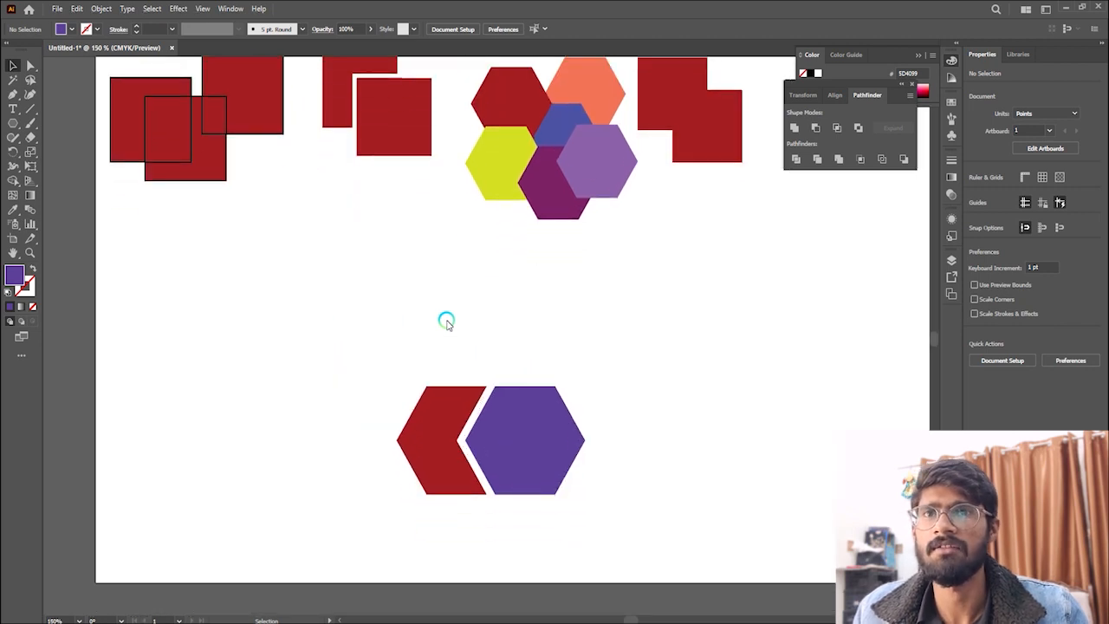
scroll(447, 319, down, 1)
scroll(468, 305, up, 1)
scroll(495, 299, down, 1)
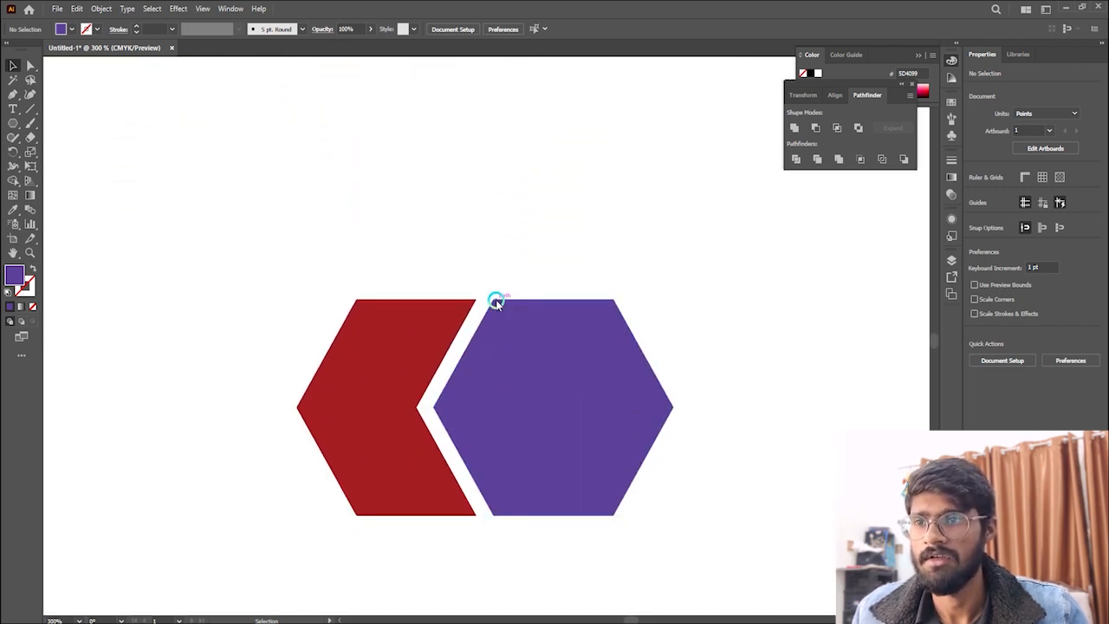
scroll(427, 310, down, 2)
Undo the purple piece's move, the ungrouping, the merge and the purple recolouring of the hexagons.
key(ctrl+z)
key(ctrl+z)
key(ctrl+z)
key(ctrl+z)
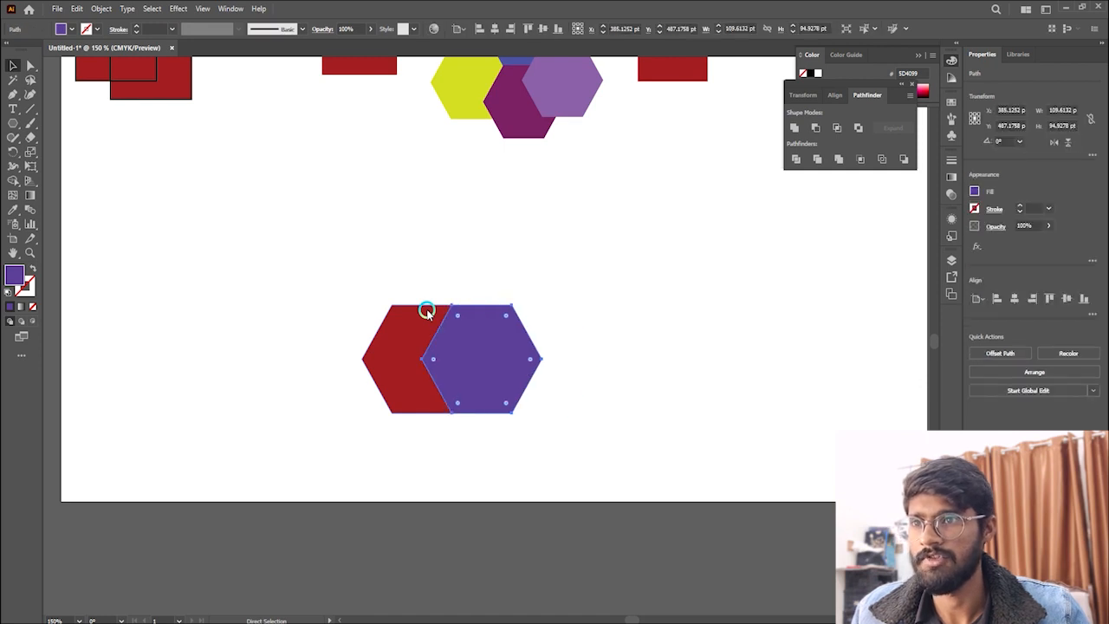
key(ctrl+z)
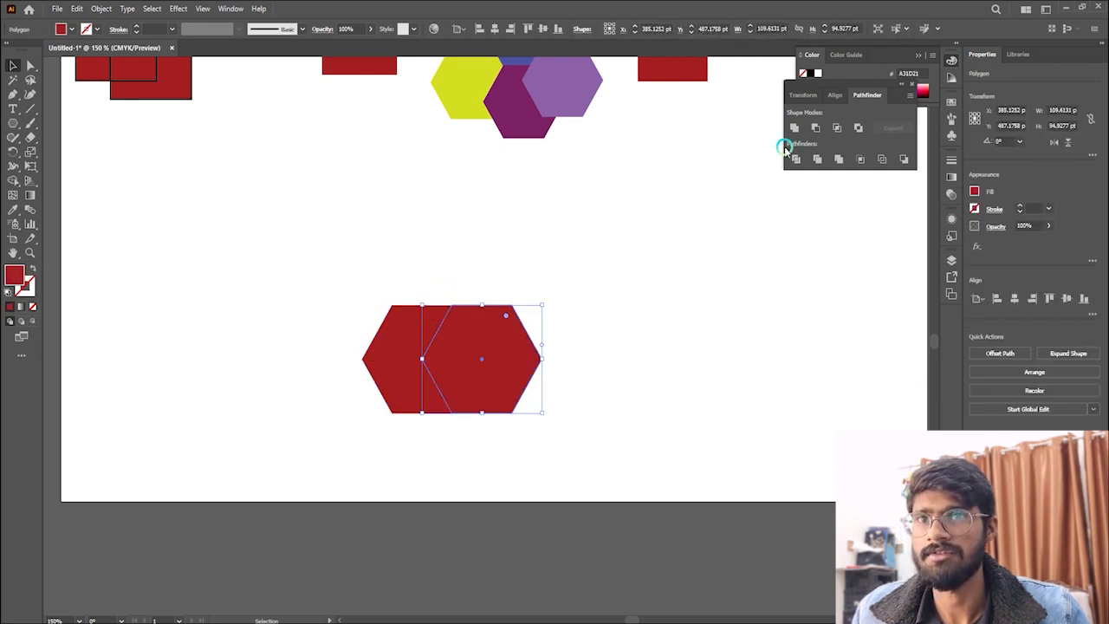
Apply the Merge pathfinder to the two overlapping red hexagons.
drag(391, 210, 630, 468)
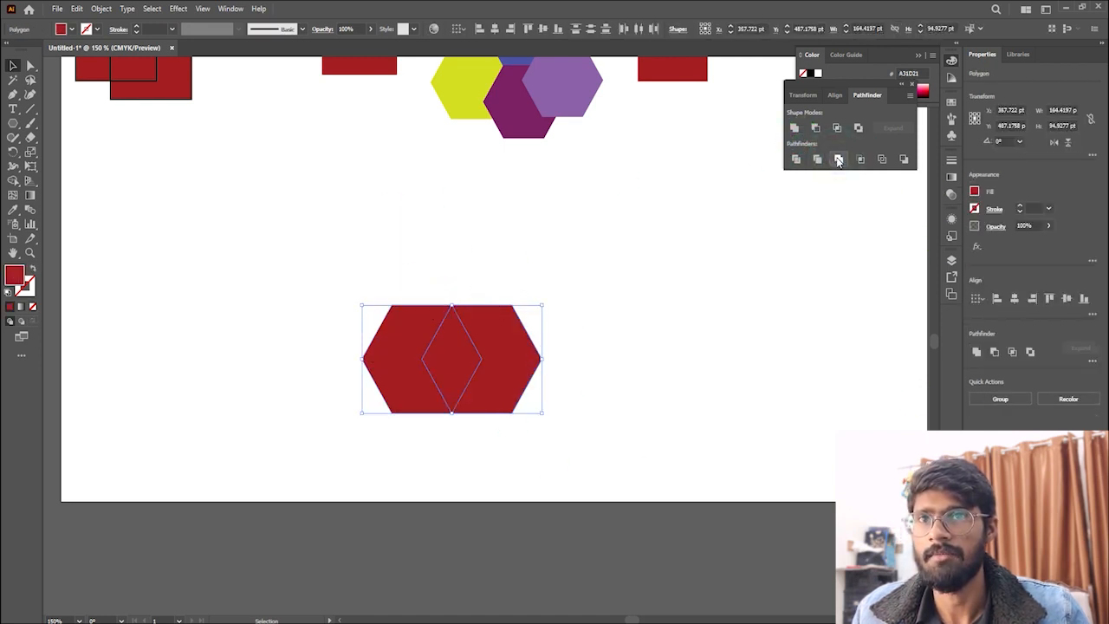
click(838, 159)
click(447, 379)
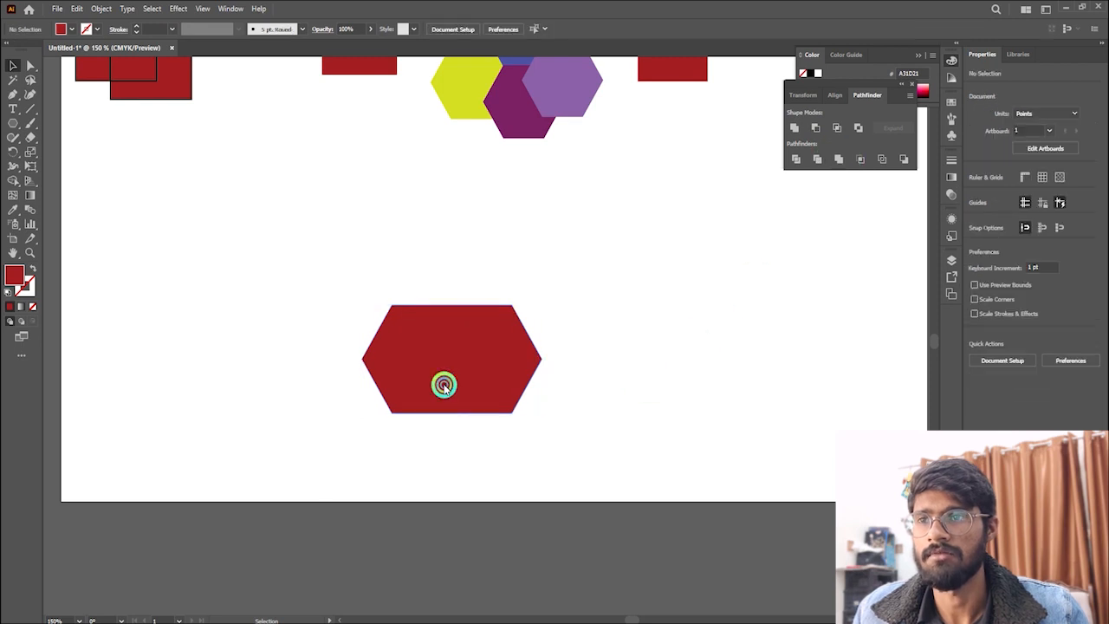
Inspect the merged red shape and check whether its available commands include ungrouping.
alt+scroll(449, 372, up, 2)
right_click(449, 372)
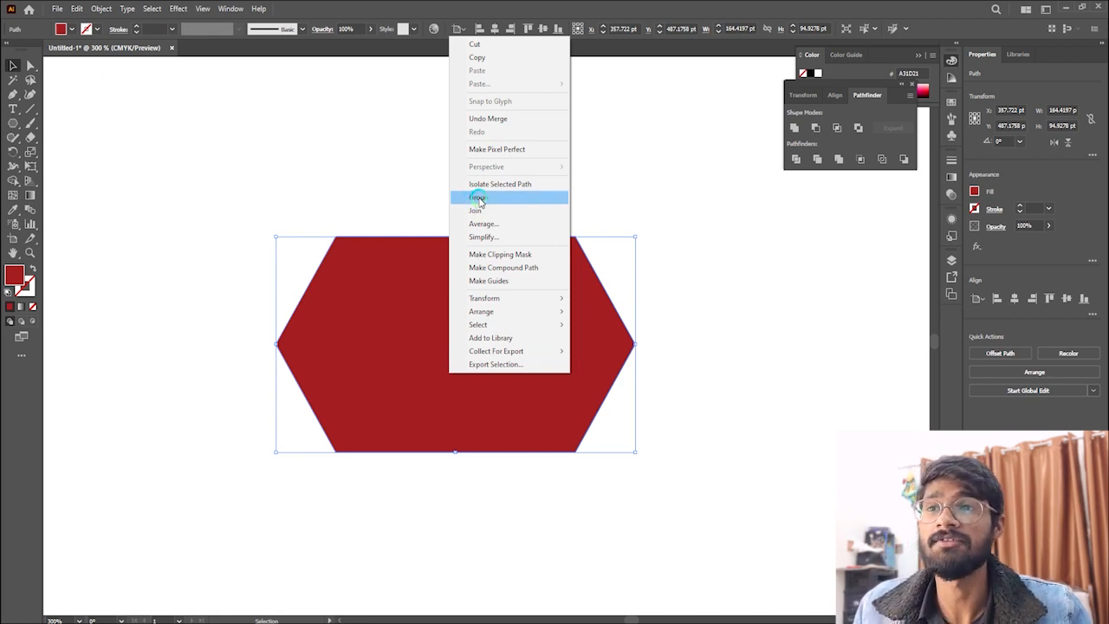
click(667, 442)
click(678, 441)
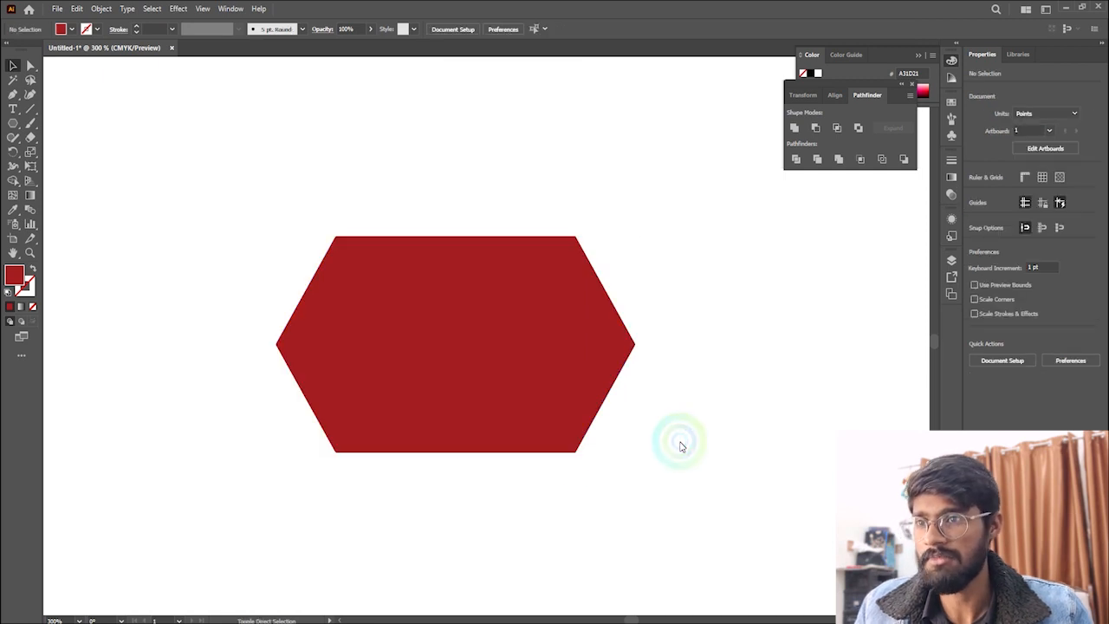
scroll(679, 444, down, 3)
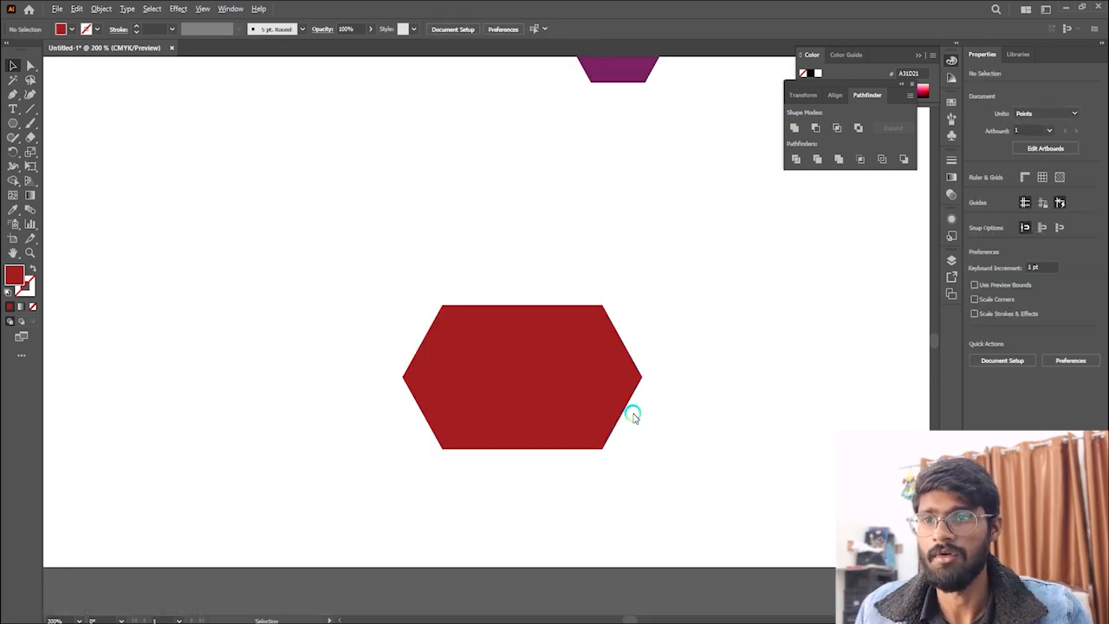
scroll(471, 399, up, 1)
scroll(577, 383, up, 1)
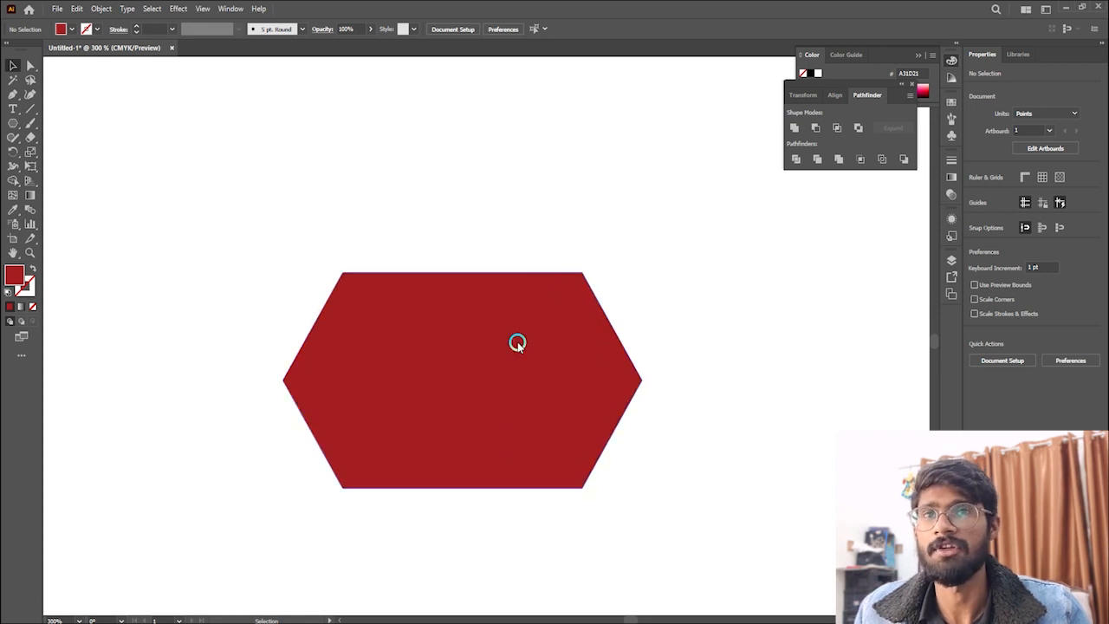
Move the merged red hexagon shape to the end of the second row, beside the merged squares.
scroll(511, 364, down, 4)
scroll(563, 416, up, 1)
drag(456, 451, 706, 230)
scroll(657, 297, up, 1)
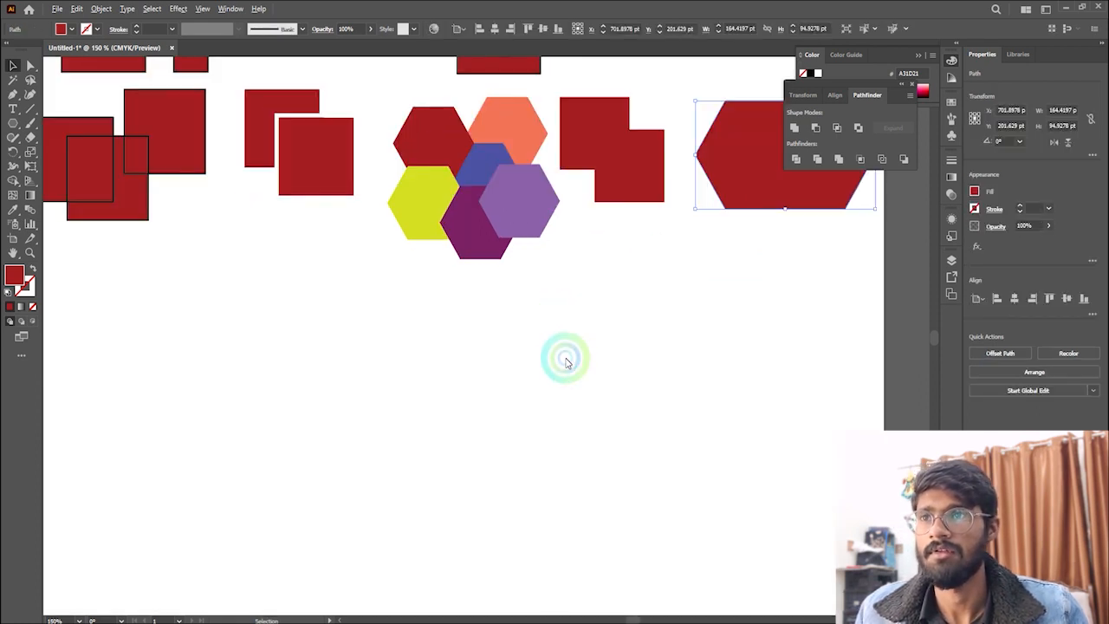
Select all the example shapes in both rows and delete them to clear the artboard.
scroll(431, 396, down, 1)
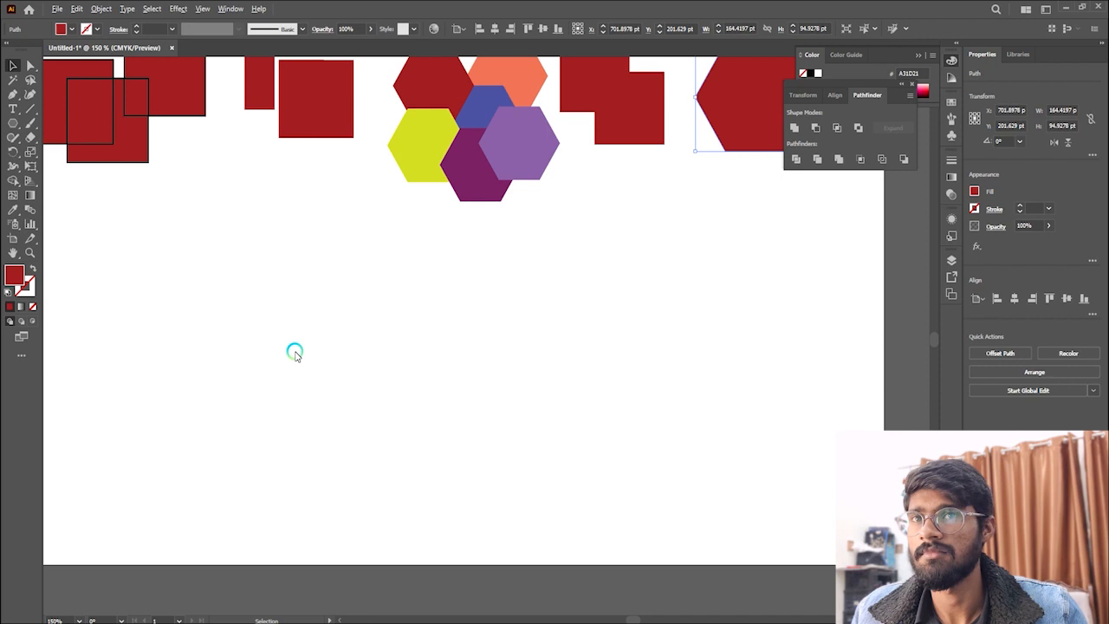
scroll(294, 352, up, 1)
scroll(403, 389, down, 1)
scroll(404, 389, down, 2)
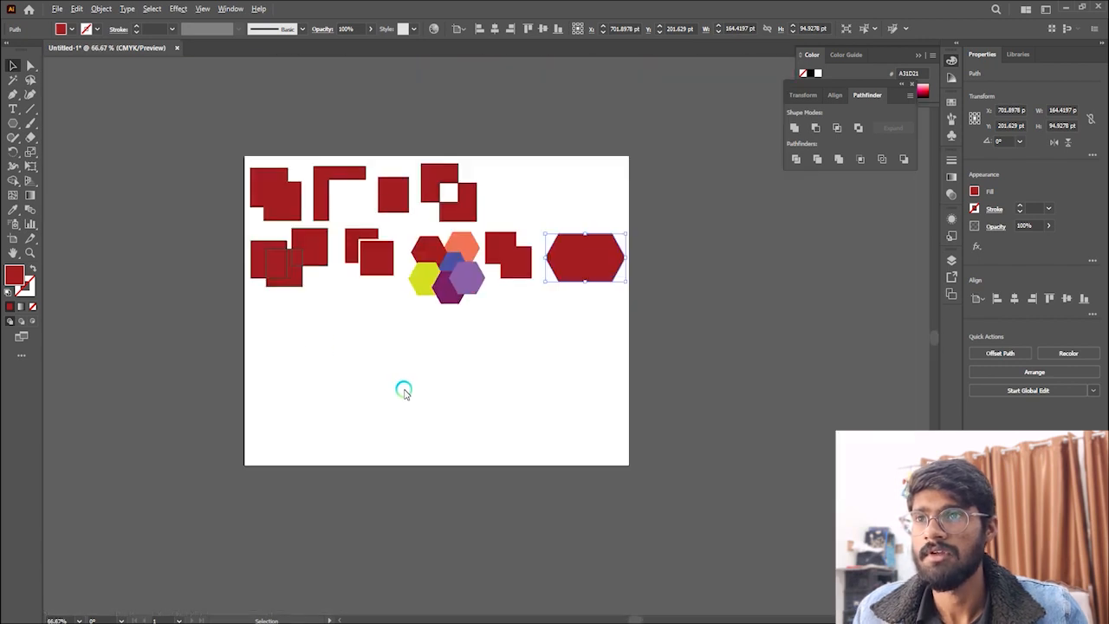
scroll(371, 204, up, 1)
drag(96, 119, 807, 379)
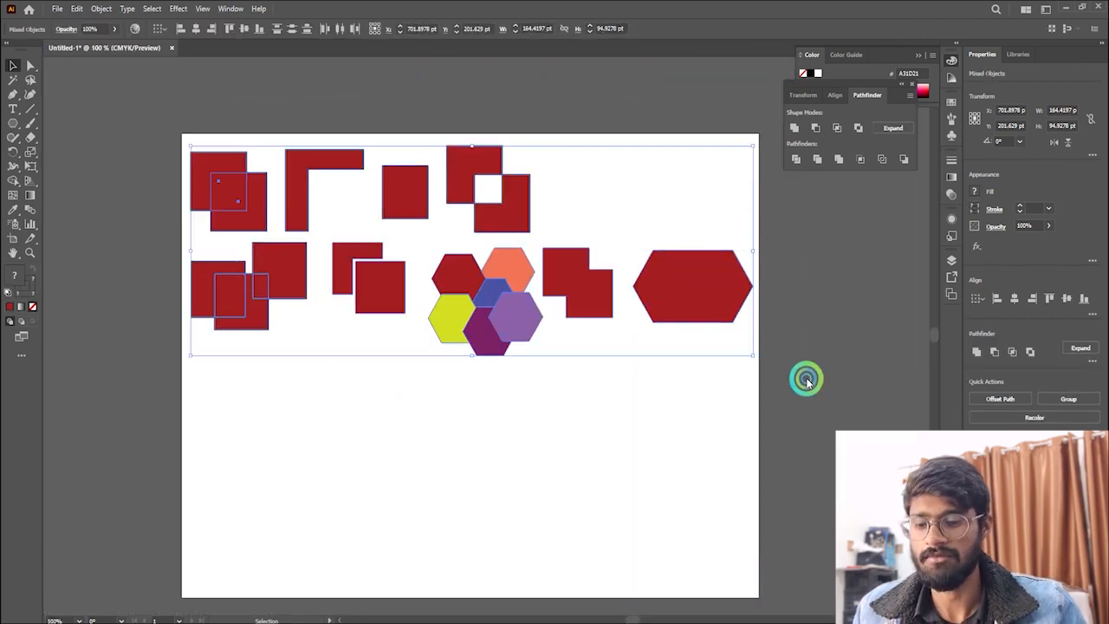
key(Delete)
scroll(501, 426, up, 1)
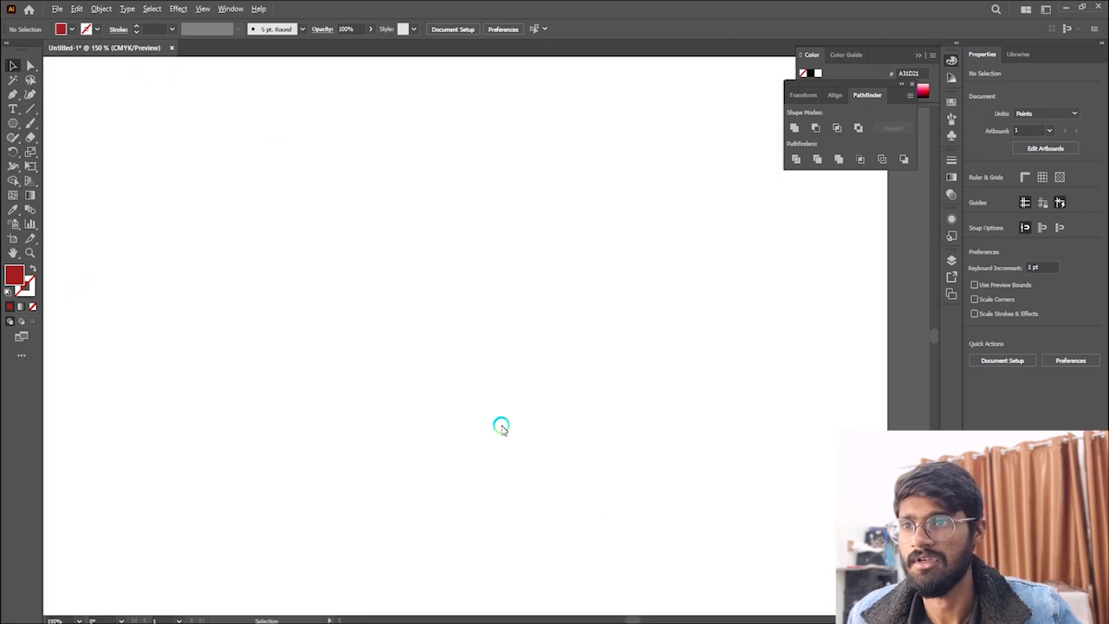
Draw a red hexagon about 284 pt wide on the empty artboard, and duplicate it horizontally with a partial overlap.
click(10, 123)
drag(378, 291, 473, 431)
click(13, 66)
drag(399, 282, 574, 290)
Try the Crop pathfinder twice on the two overlapping red hexagons, undoing it each time.
drag(354, 90, 609, 427)
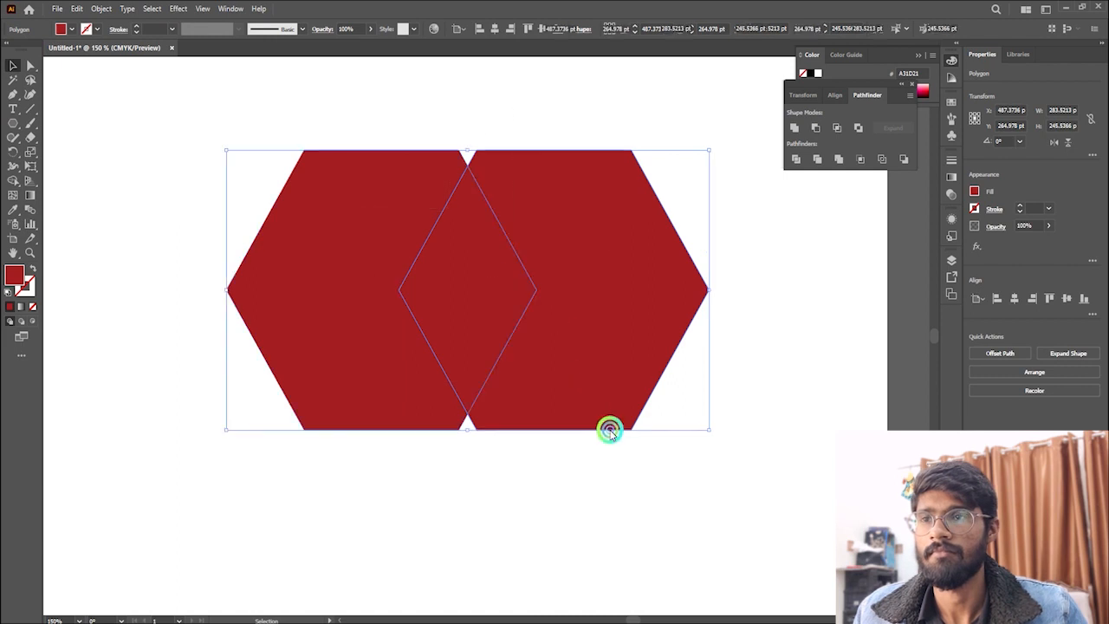
click(861, 161)
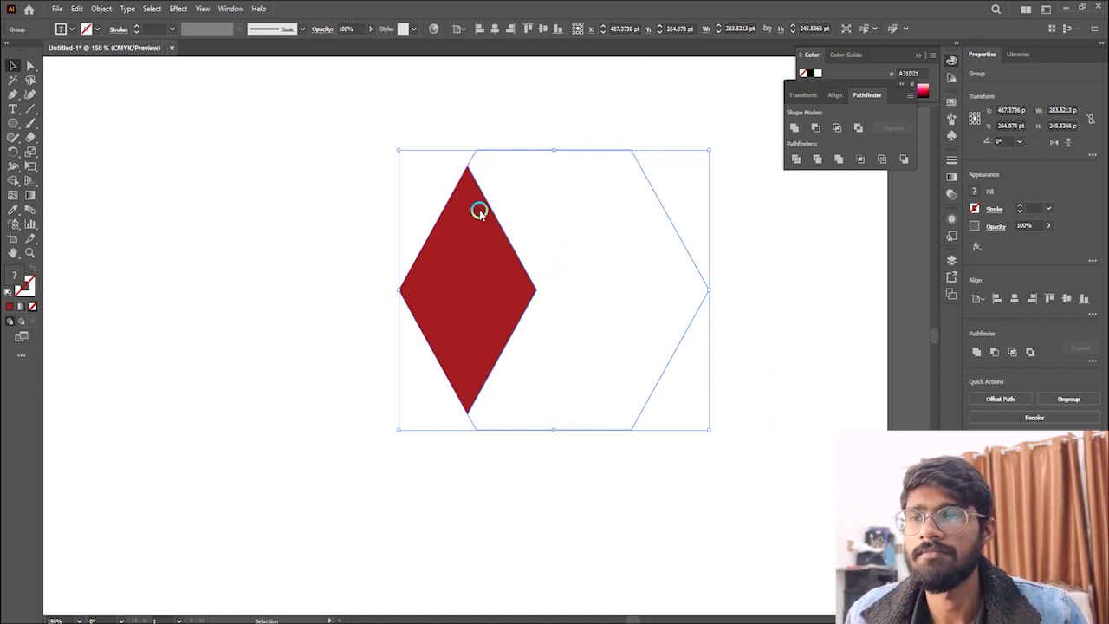
click(726, 482)
key(ctrl+z)
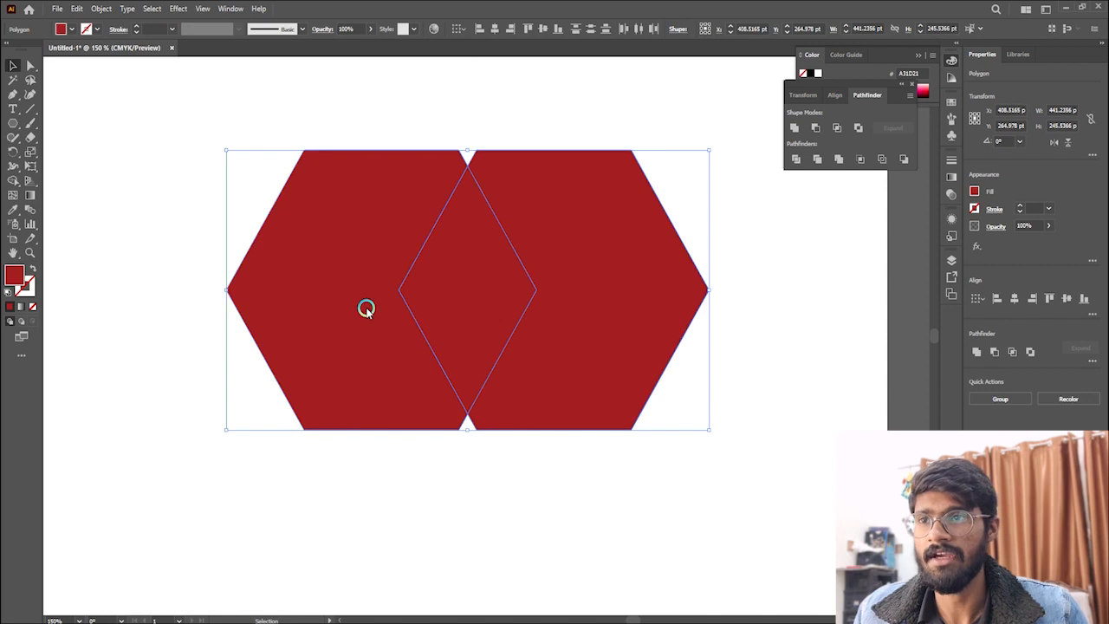
click(860, 161)
key(ctrl+z)
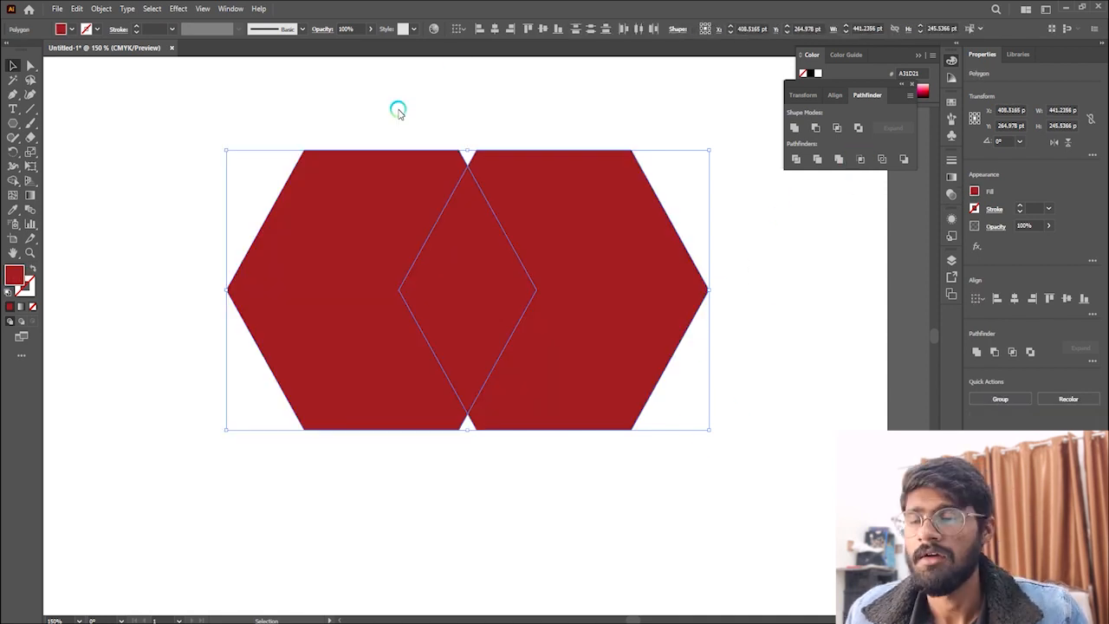
Reselect both overlapping hexagons and apply the Crop pathfinder to them.
click(361, 100)
drag(361, 100, 653, 478)
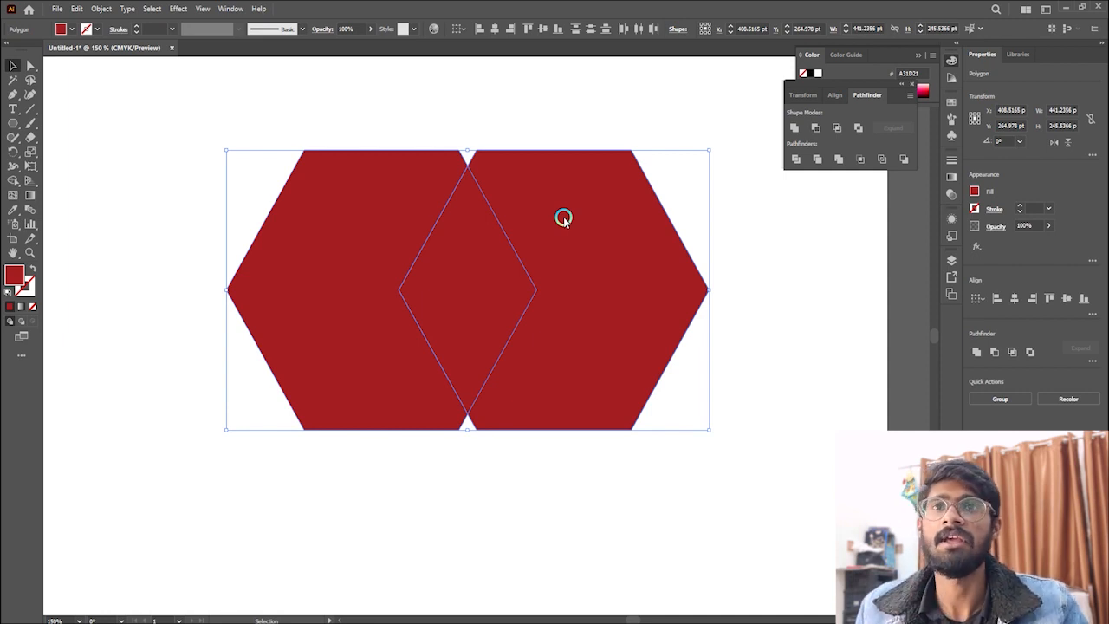
click(859, 161)
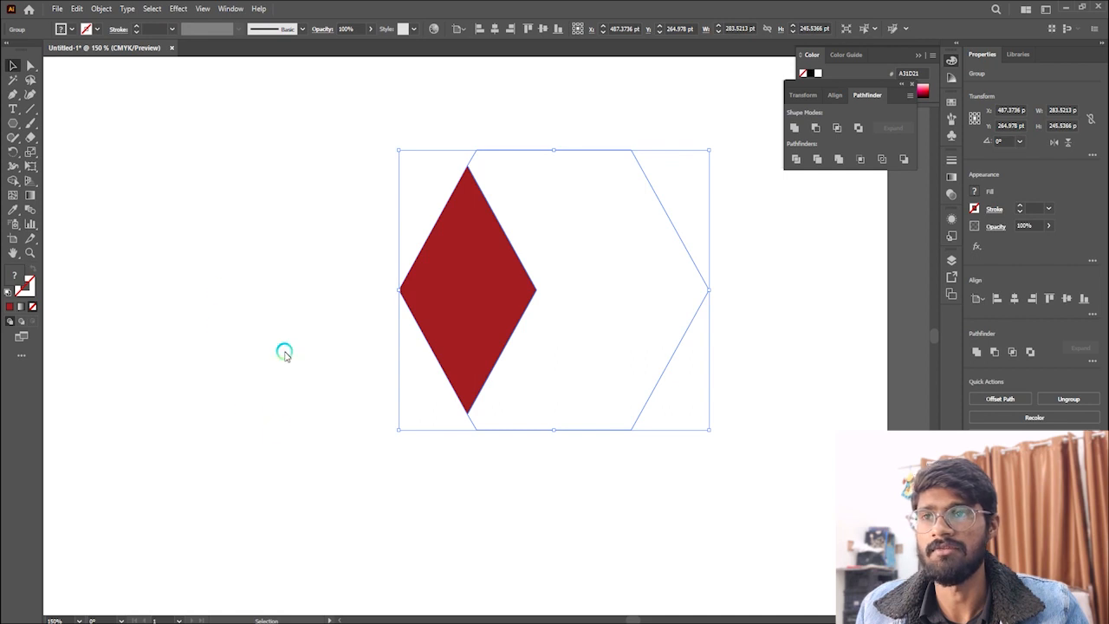
Undo the Crop and apply the Outline pathfinder to a single red hexagon about 217 pt wide.
key(ctrl+z)
click(419, 327)
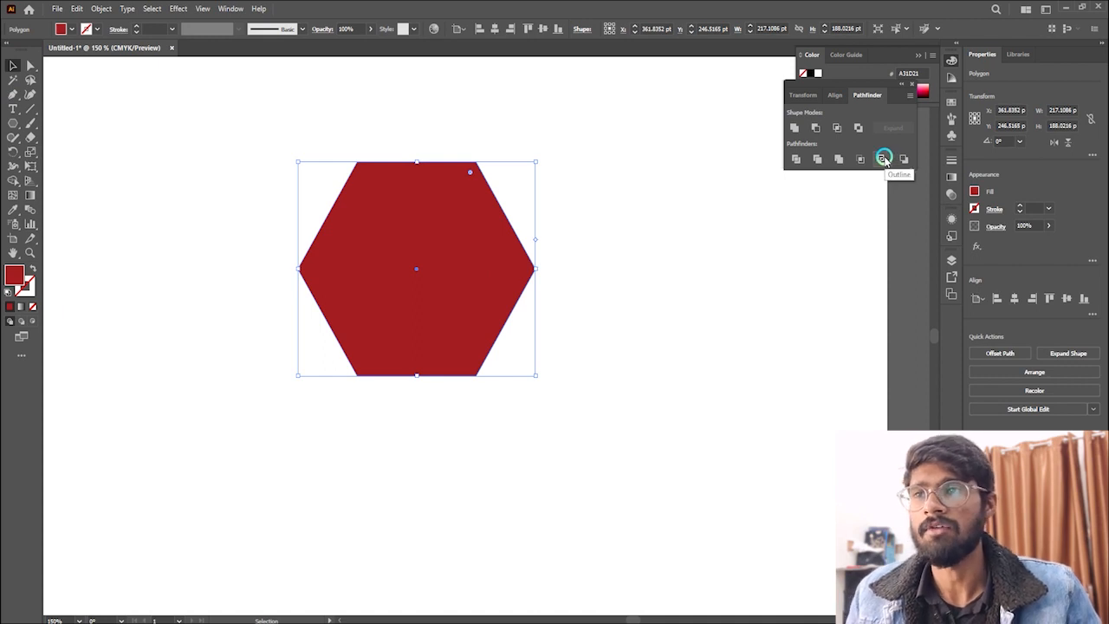
click(883, 158)
scroll(398, 258, up, 1)
scroll(542, 188, up, 3)
scroll(542, 191, down, 3)
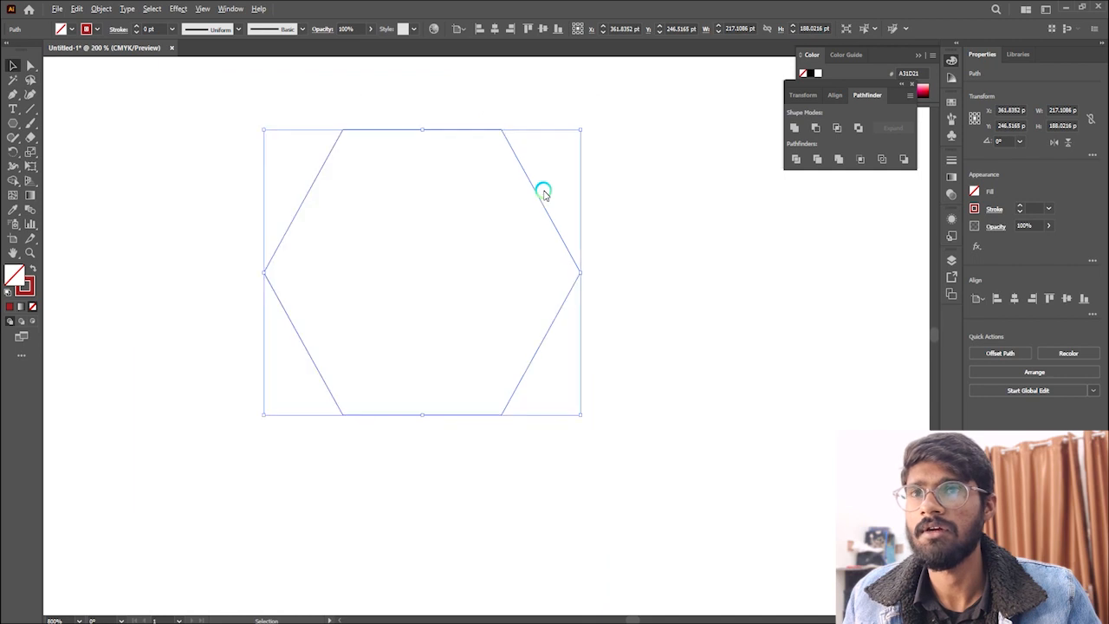
Set the outlined hexagon's stroke weight to 6 pt, deselect it, and inspect its lower corner up close.
click(23, 288)
click(131, 27)
click(131, 26)
click(132, 27)
click(132, 27)
click(132, 27)
click(131, 27)
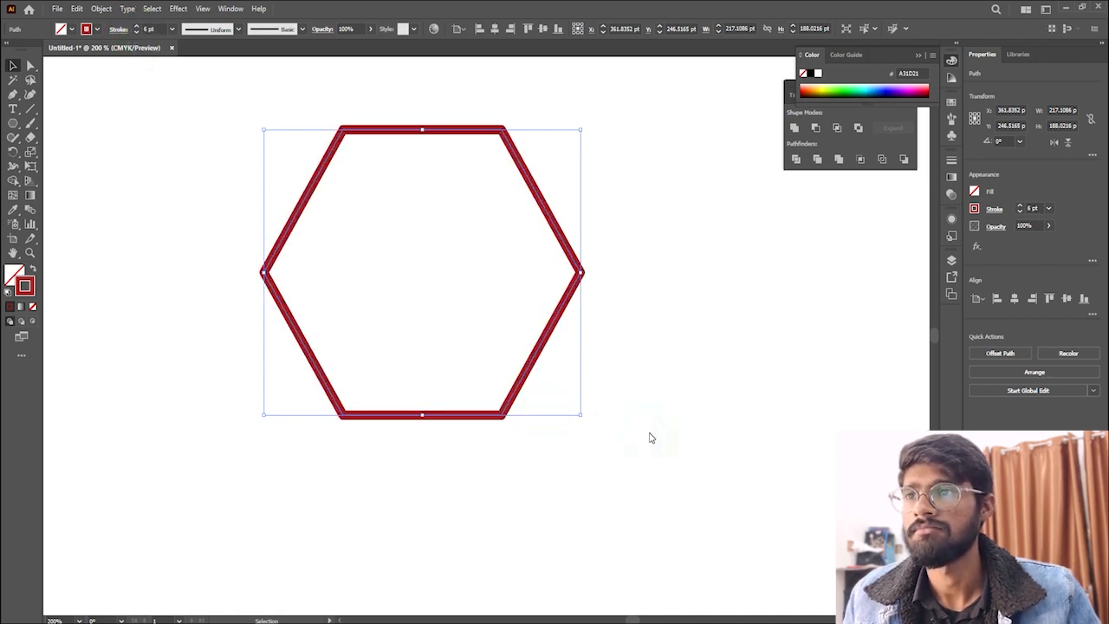
click(491, 448)
scroll(457, 434, up, 3)
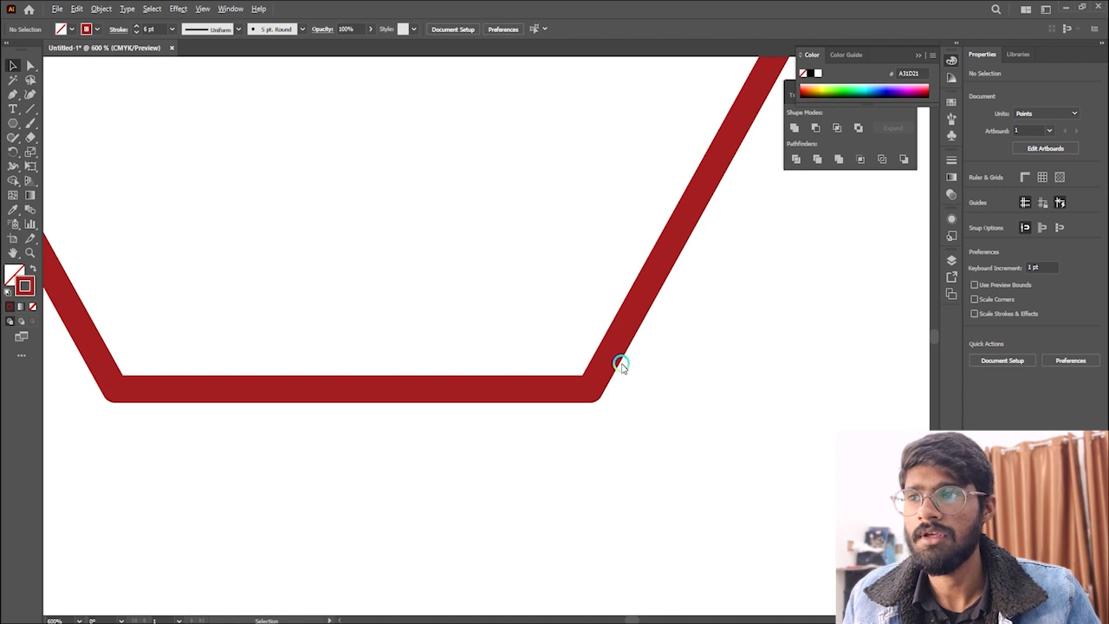
scroll(621, 364, up, 2)
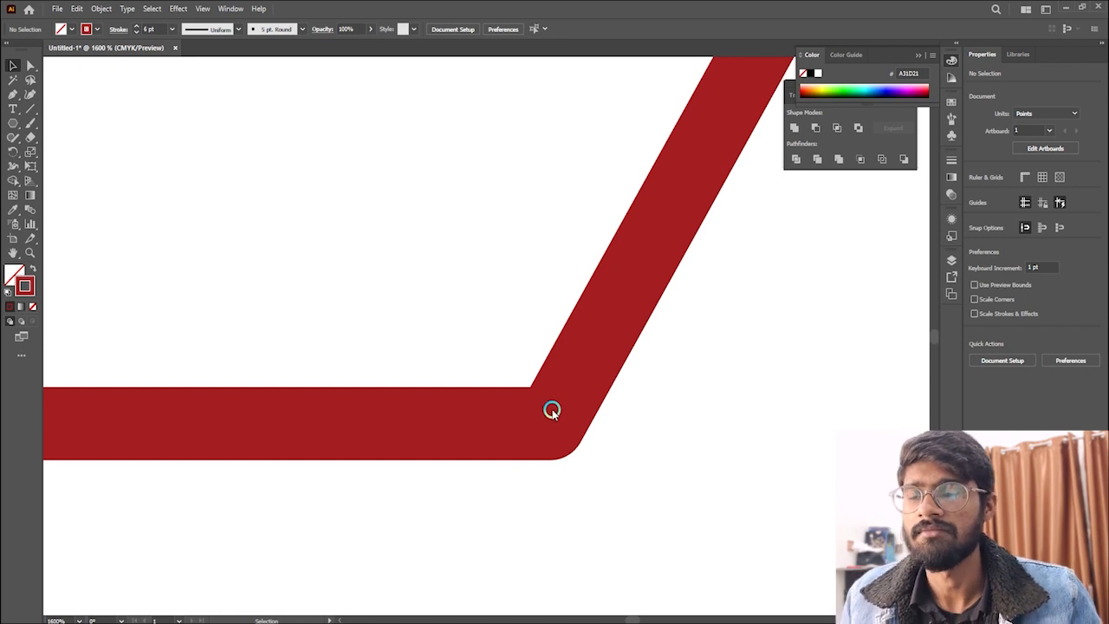
Duplicate the small solid red hexagon horizontally with a partial overlap, and apply the Minus Back pathfinder to both.
click(33, 268)
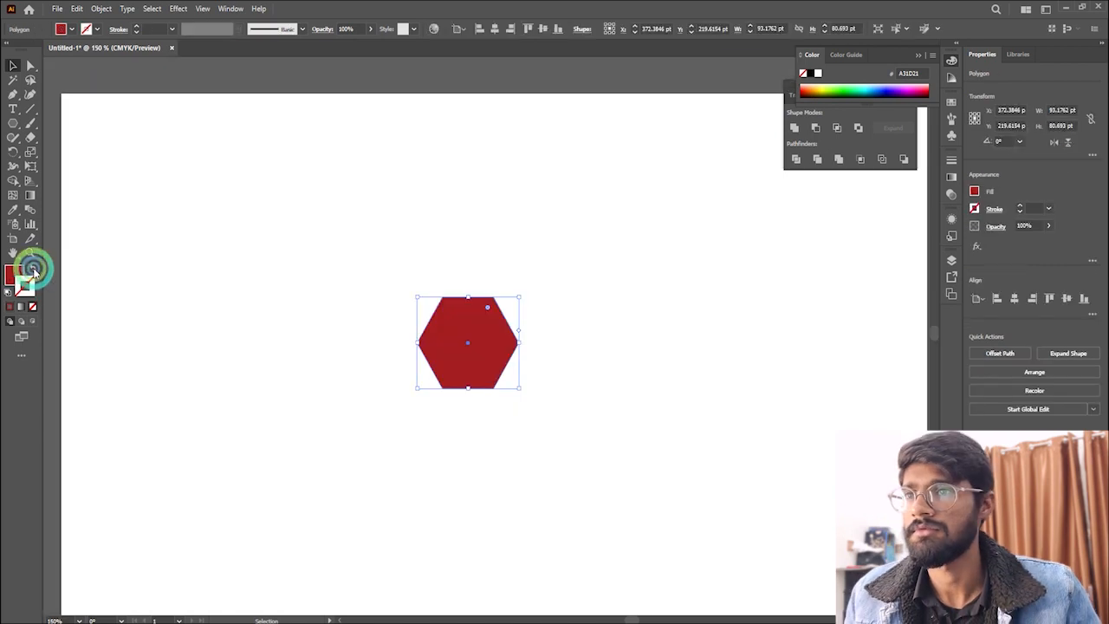
click(304, 379)
mouse_move(444, 349)
mouse_down()
mouse_move(562, 343)
mouse_move(531, 347)
mouse_up()
drag(425, 372, 621, 434)
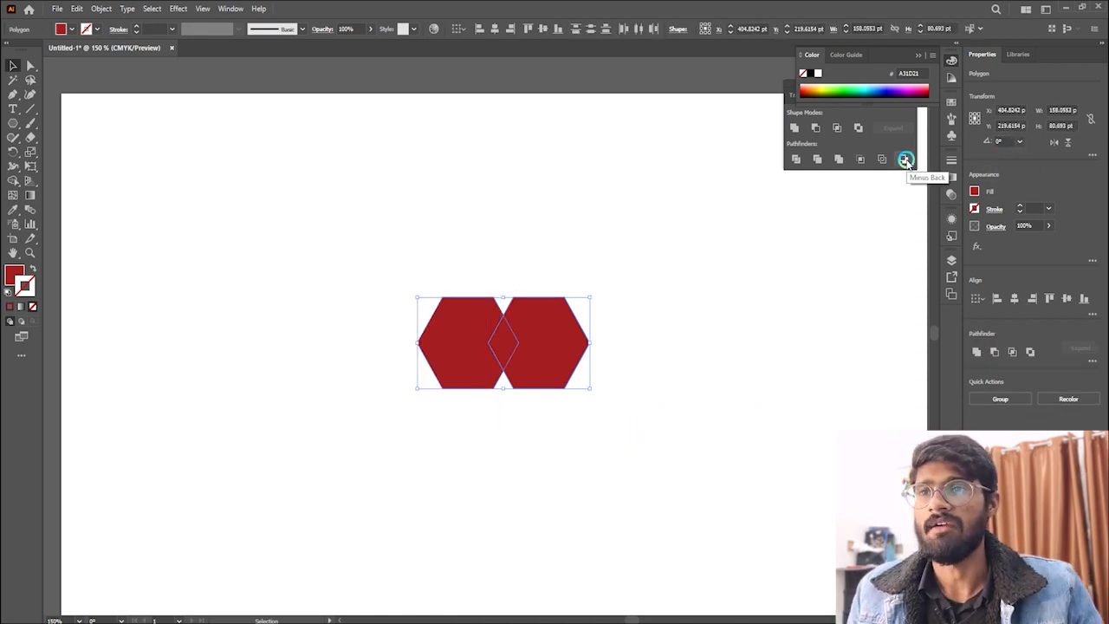
click(906, 160)
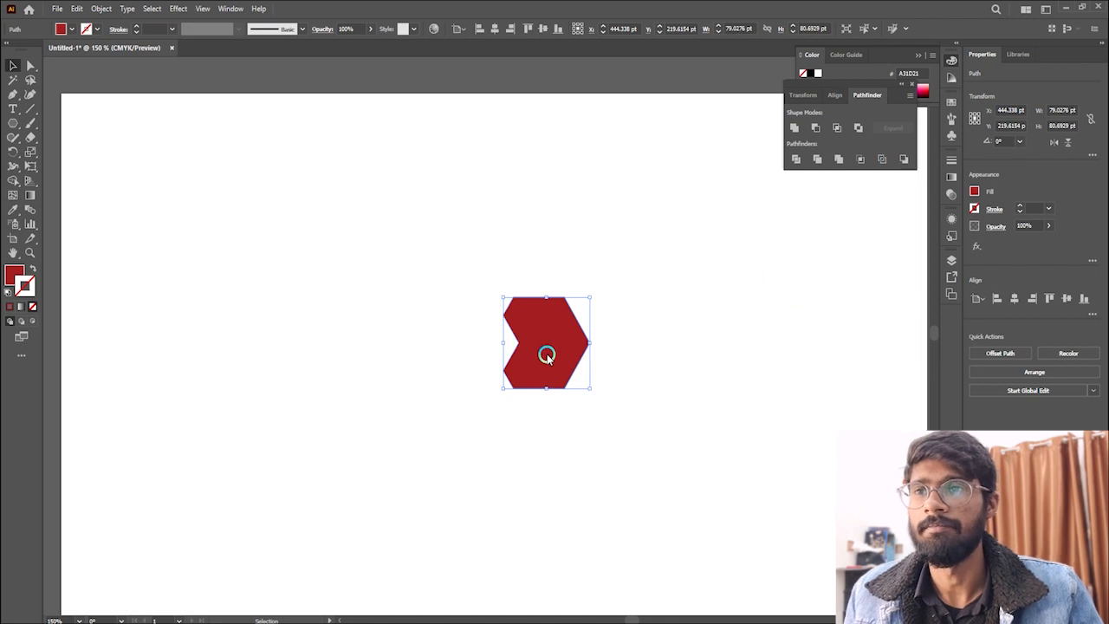
scroll(547, 354, up, 2)
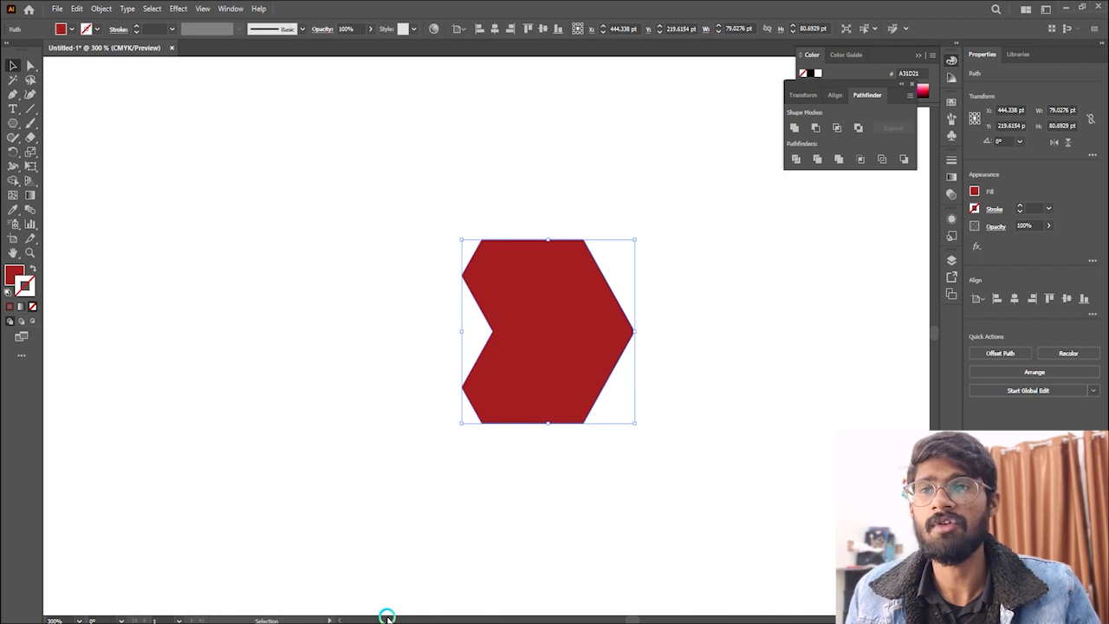
Delete the notched shape and draw a red hexagon about 224 pt wide near the artboard's centre.
scroll(485, 505, down, 1)
click(523, 391)
key(Delete)
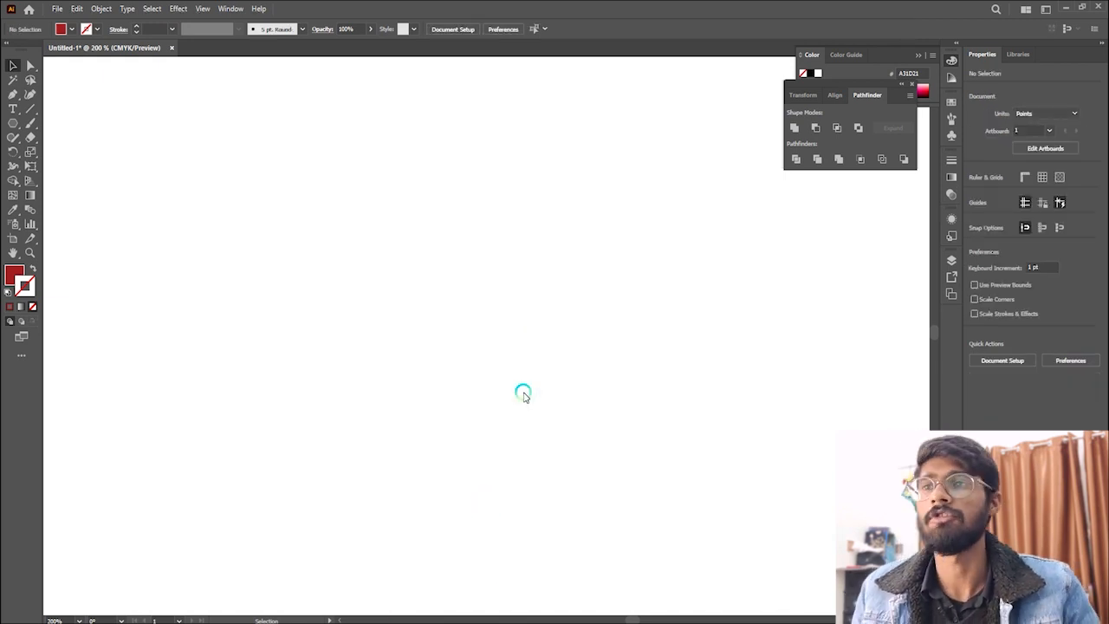
scroll(508, 363, down, 1)
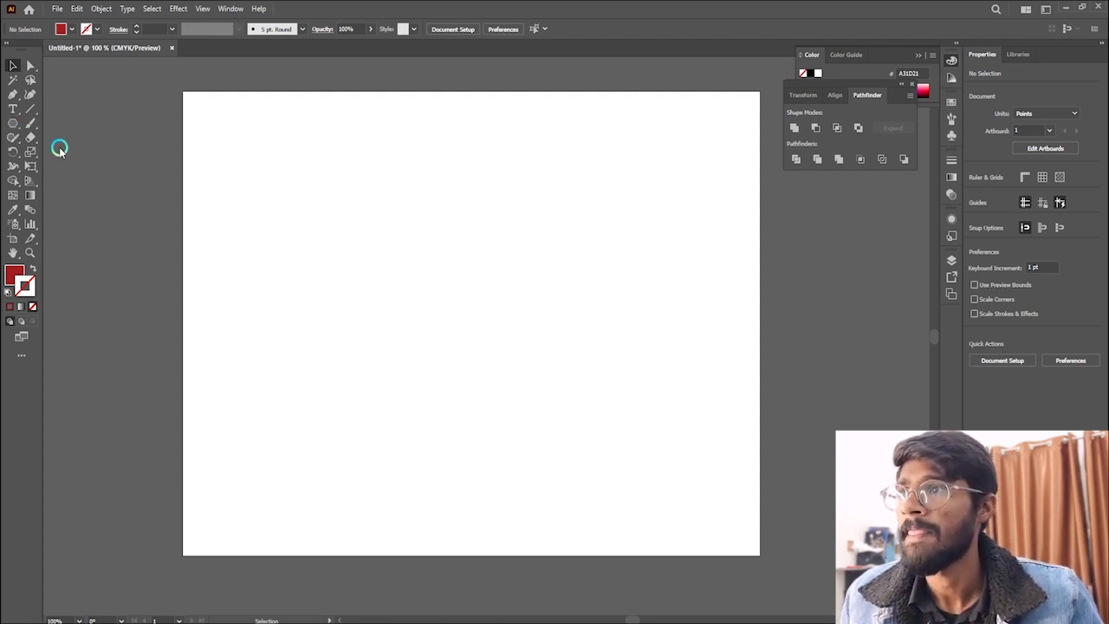
click(15, 123)
drag(469, 291, 512, 367)
click(13, 65)
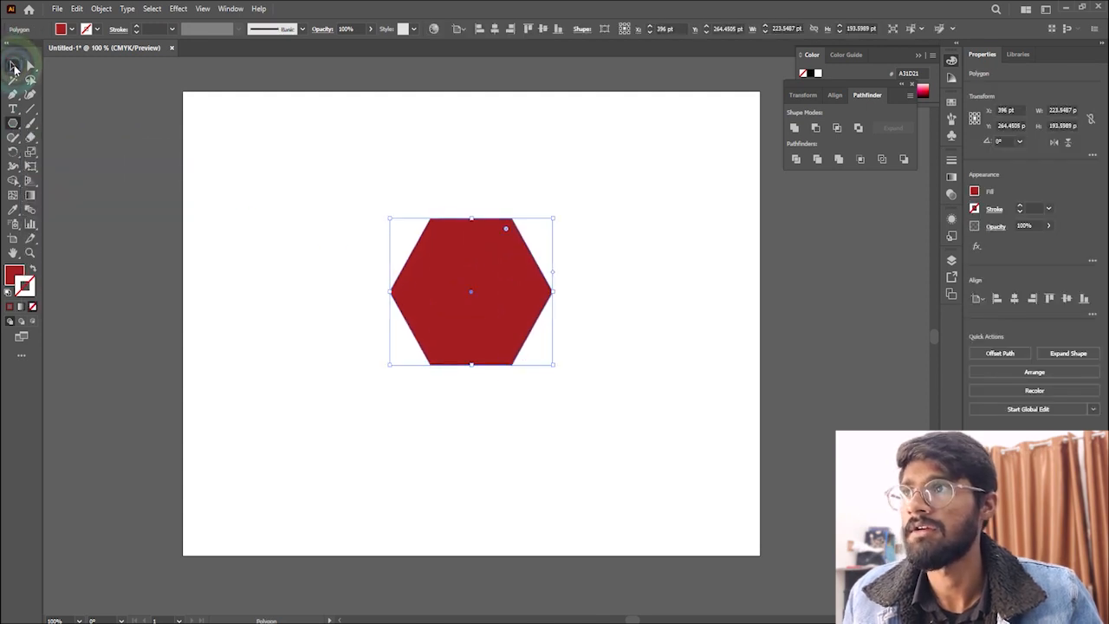
scroll(578, 288, up, 1)
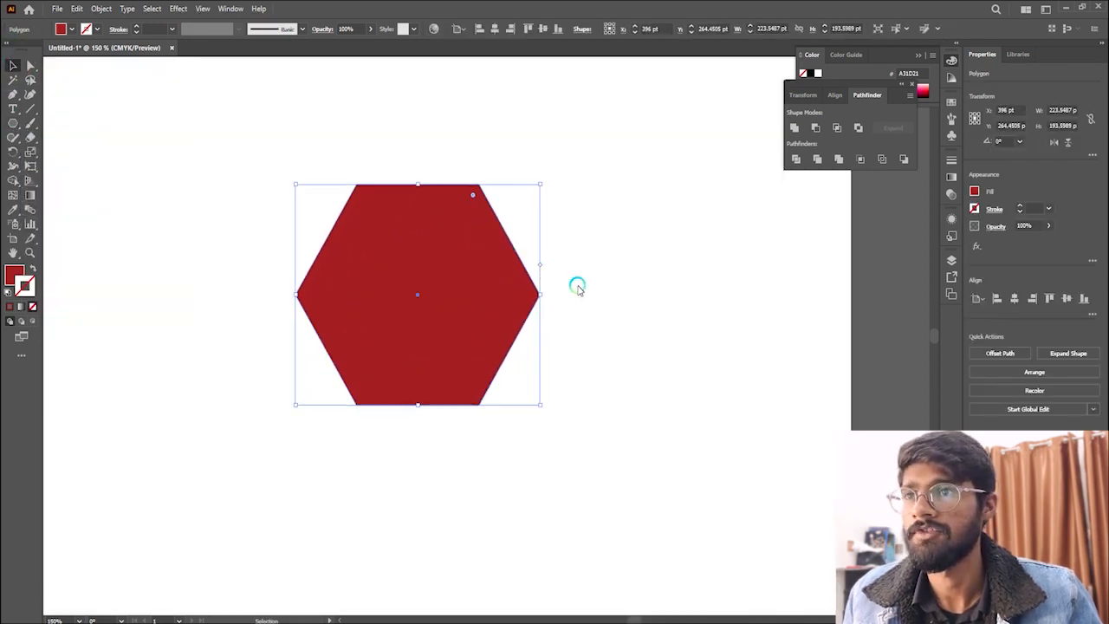
Apply a stroke to the red hexagon and set its colour to black (000000).
double_click(28, 279)
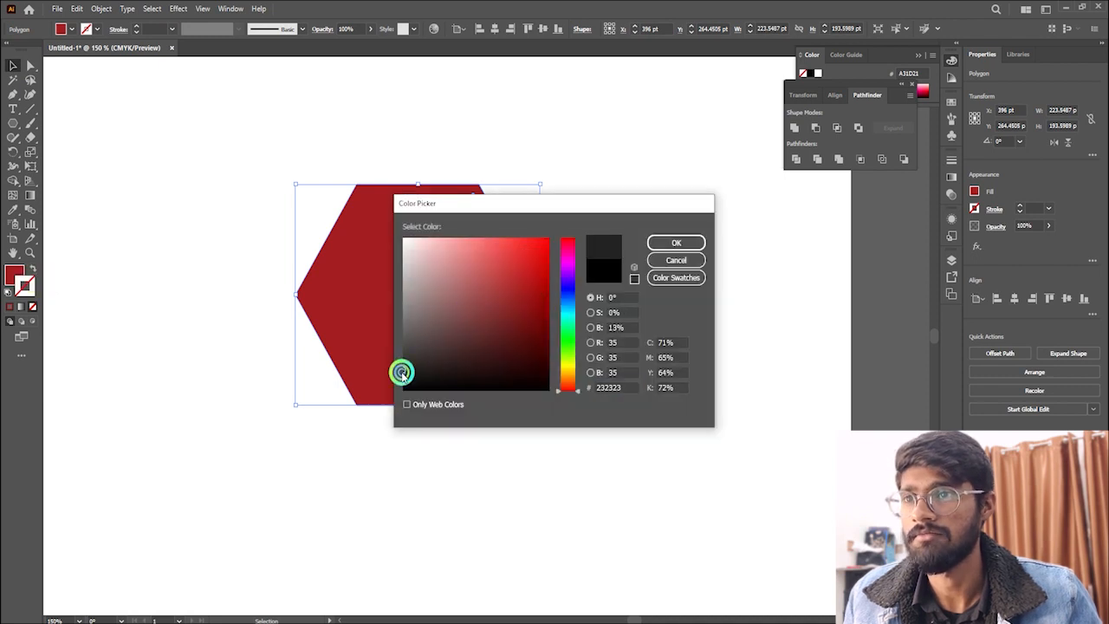
click(676, 240)
click(459, 295)
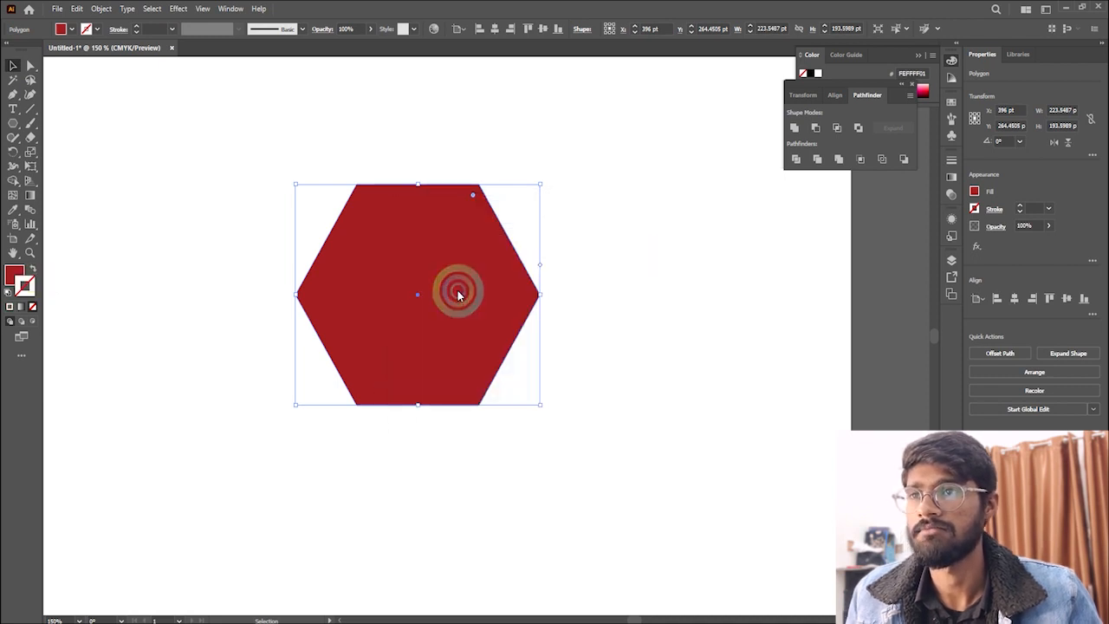
click(10, 307)
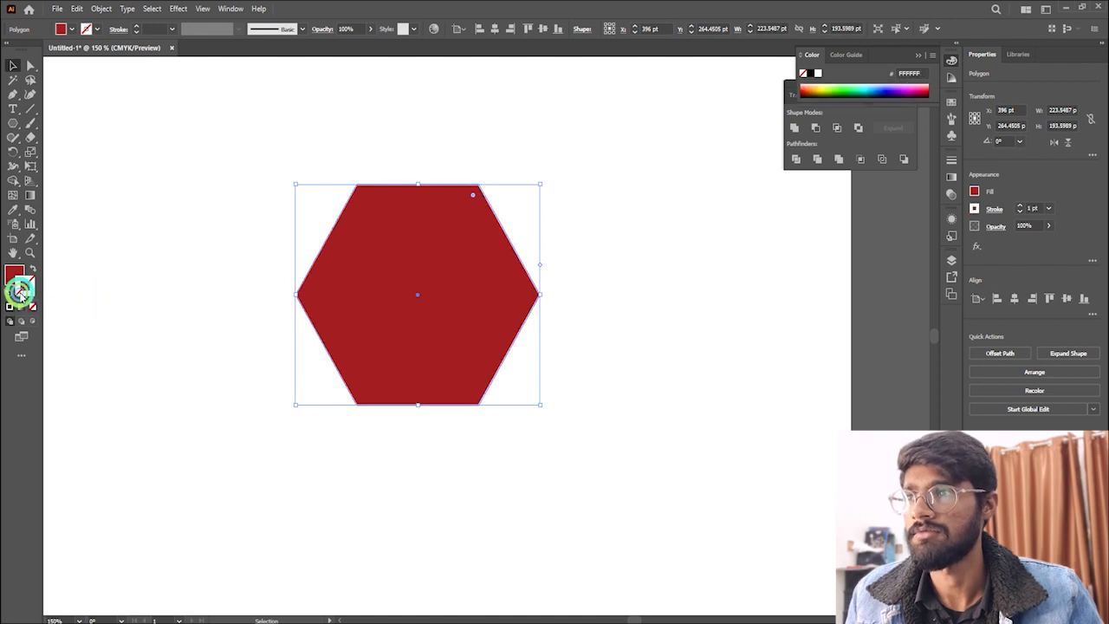
drag(421, 358, 399, 396)
click(661, 242)
click(612, 268)
click(425, 307)
Set the hexagon's stroke weight to 10 pt.
click(136, 26)
click(136, 26)
click(136, 26)
click(136, 26)
click(136, 26)
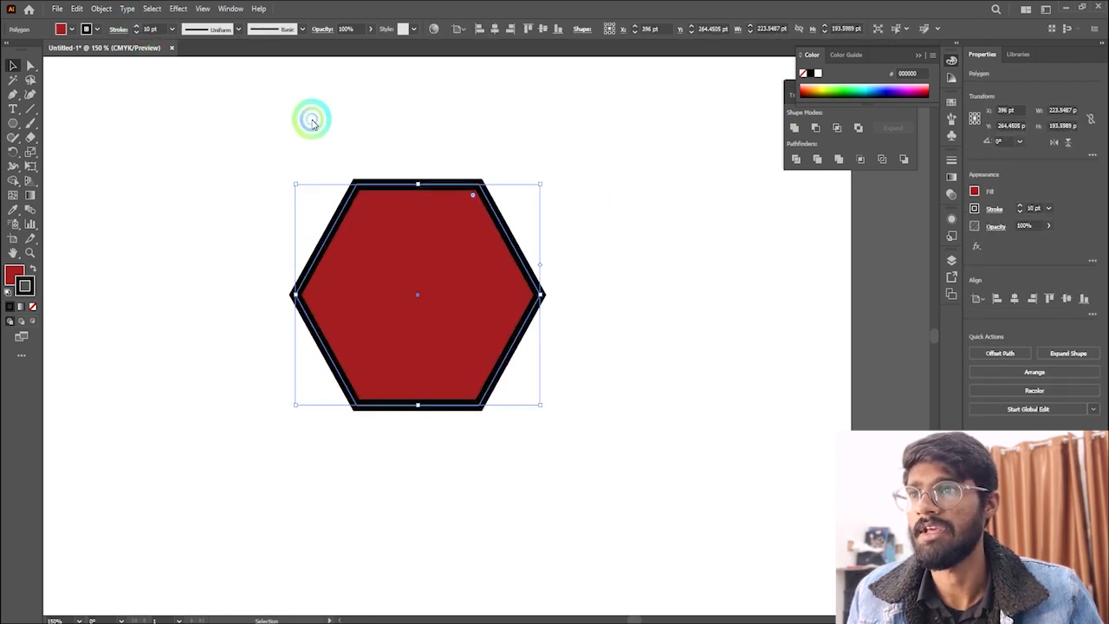
Enlarge the black-bordered hexagon to about 291 pt wide and deselect it.
click(587, 194)
scroll(444, 267, up, 1)
click(444, 265)
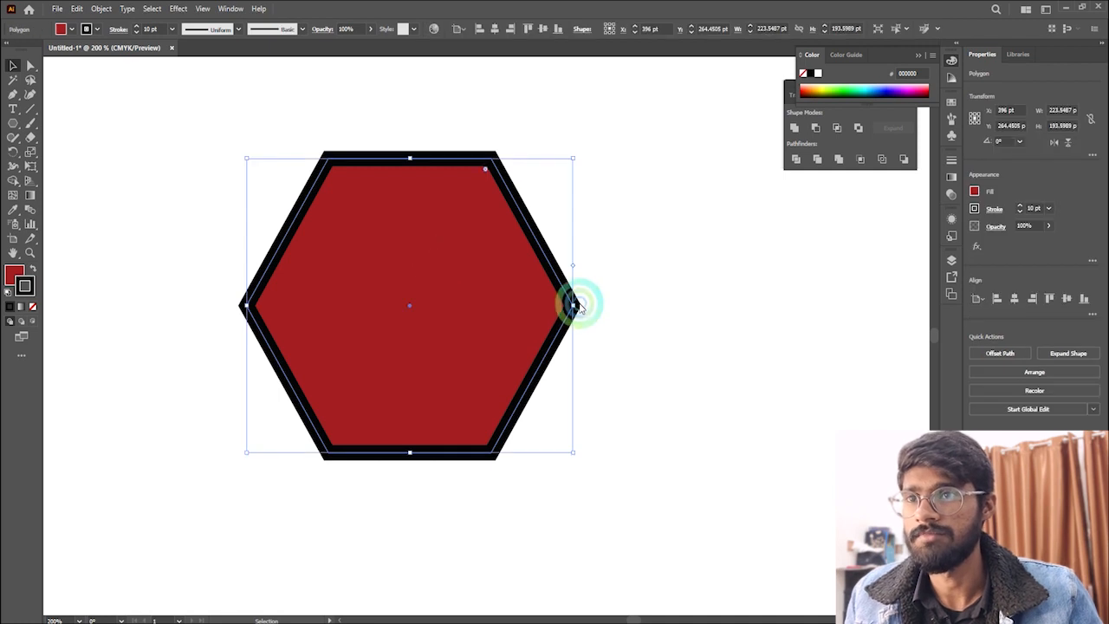
drag(569, 305, 622, 350)
drag(358, 213, 358, 230)
click(693, 266)
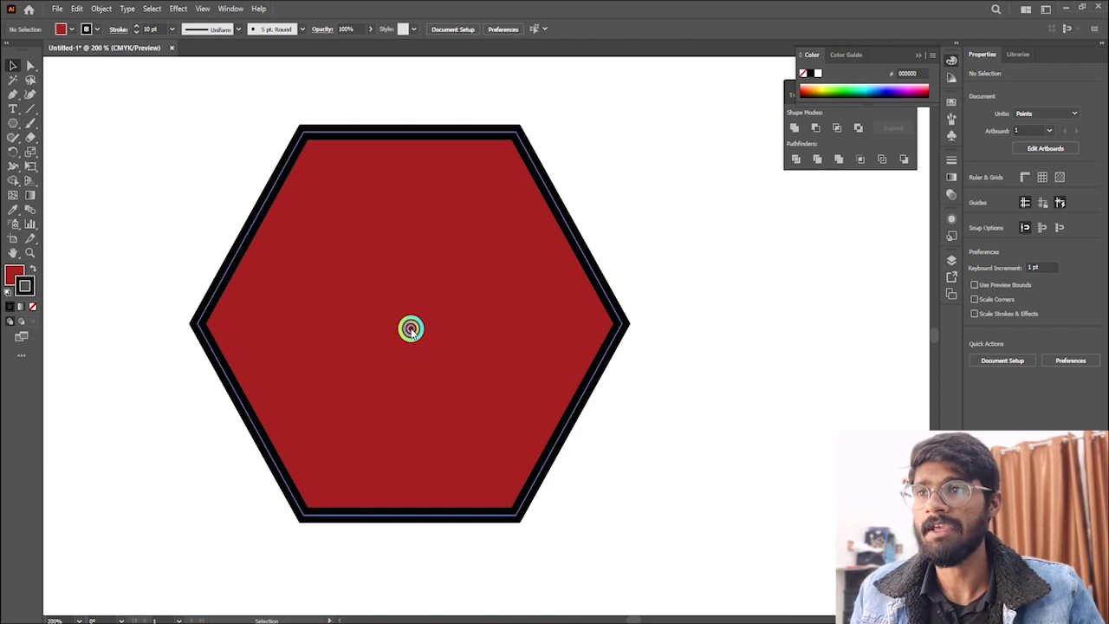
Expand the hexagon with only the Stroke option enabled and Fill turned off.
click(411, 329)
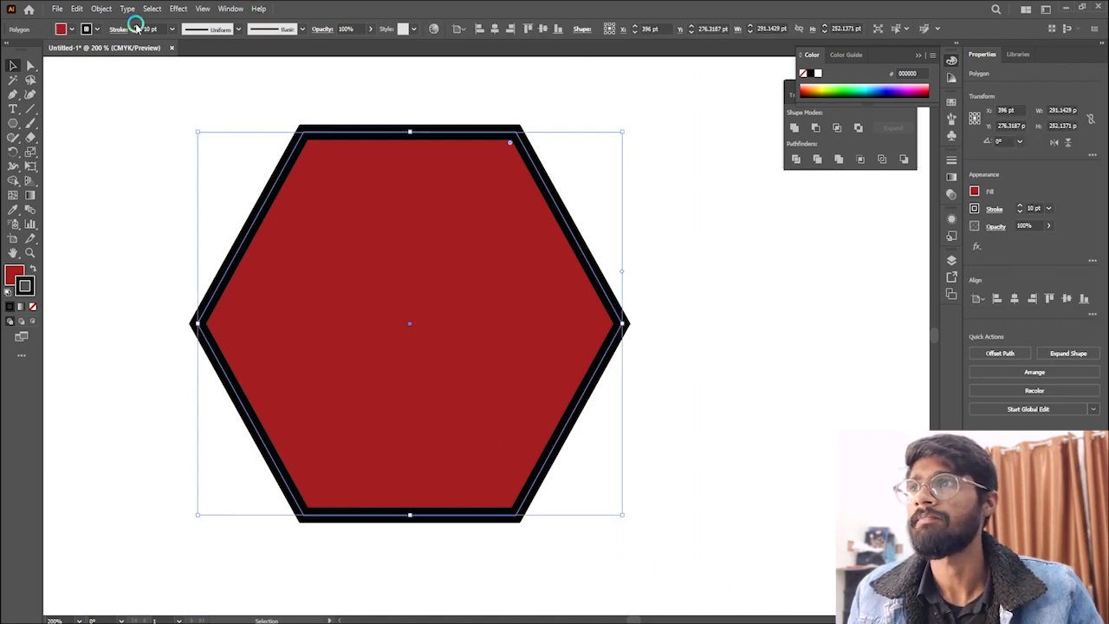
click(102, 8)
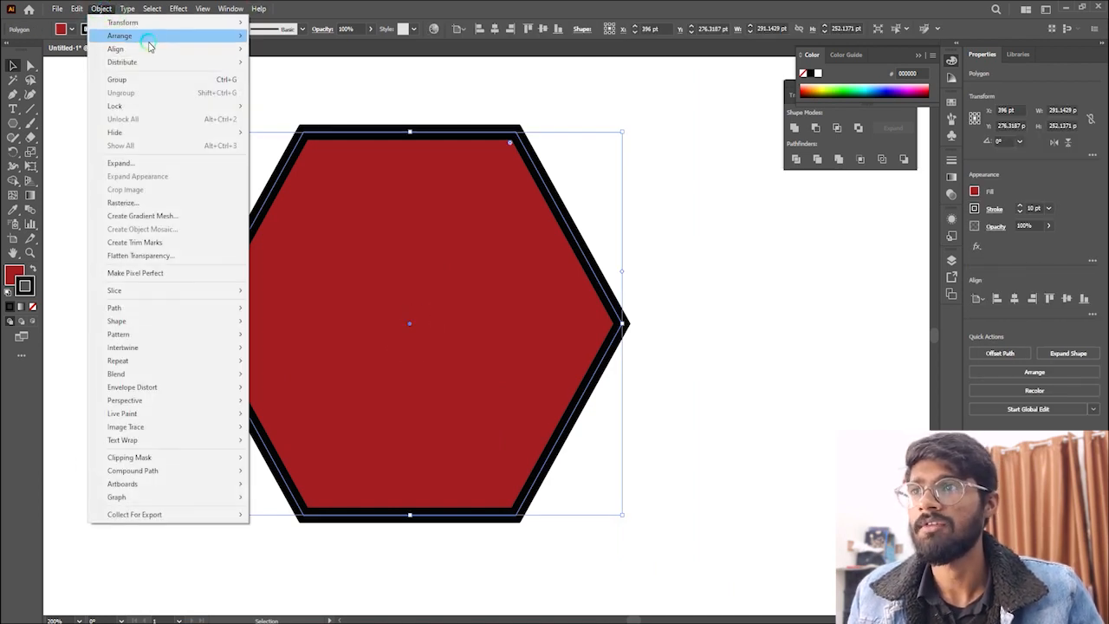
click(176, 165)
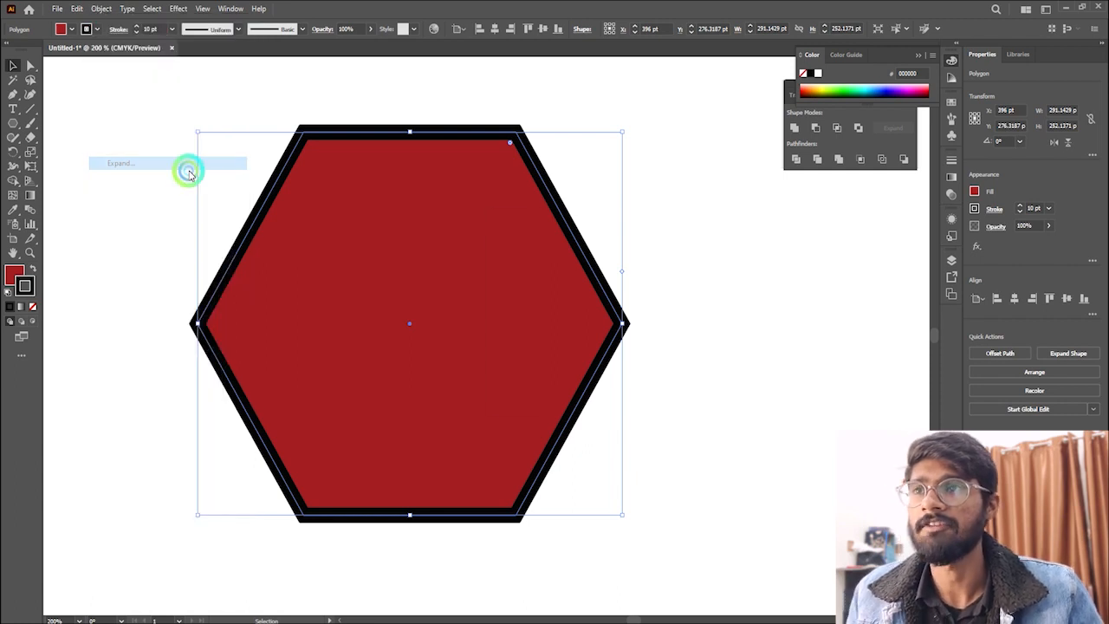
drag(549, 217, 735, 178)
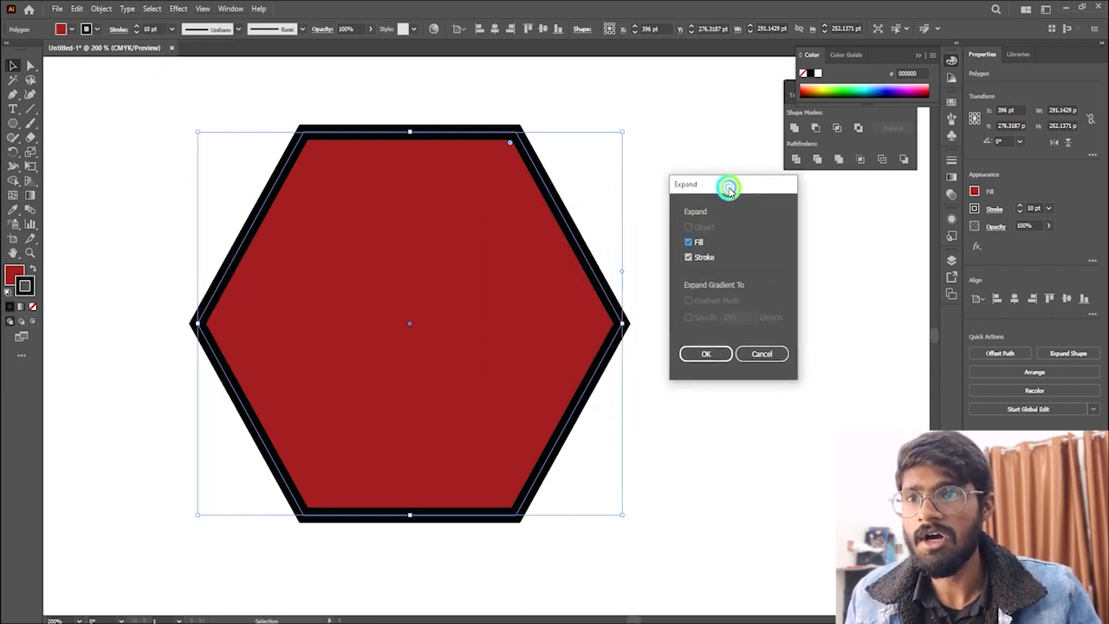
click(723, 293)
click(690, 242)
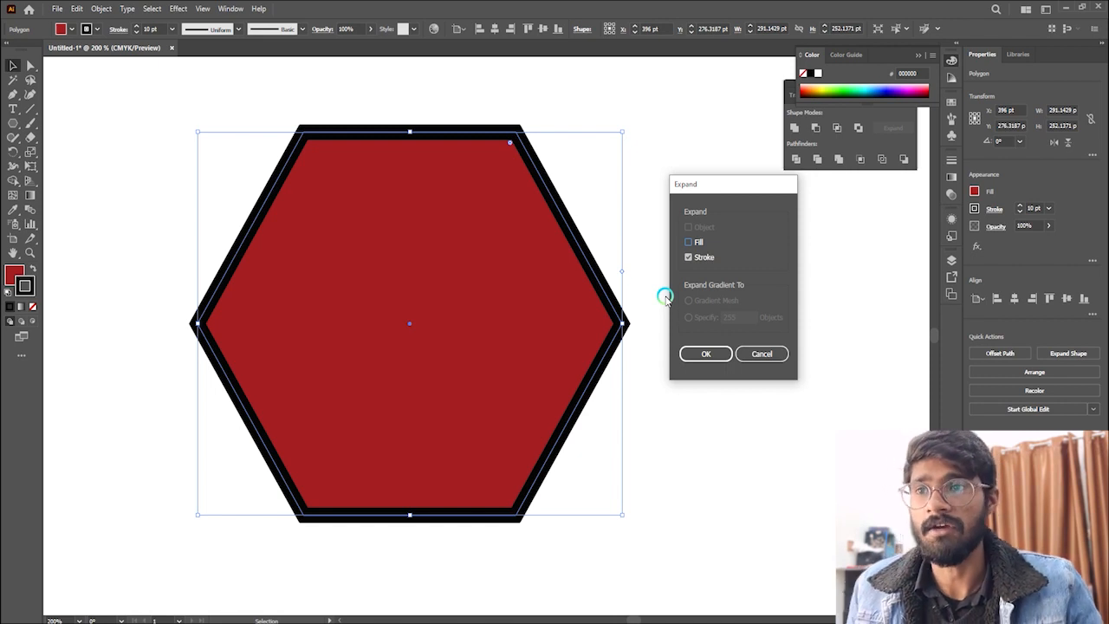
click(714, 351)
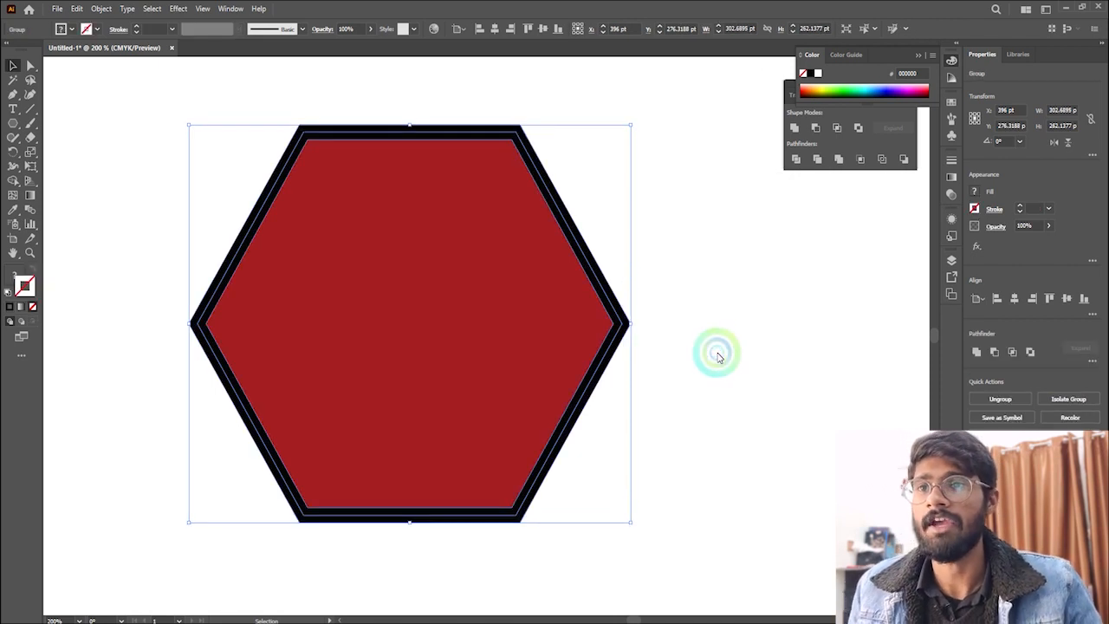
Inspect the expanded border up close, and scale the hexagon down to a tiny size and back up to about 354 pt wide.
scroll(621, 354, up, 4)
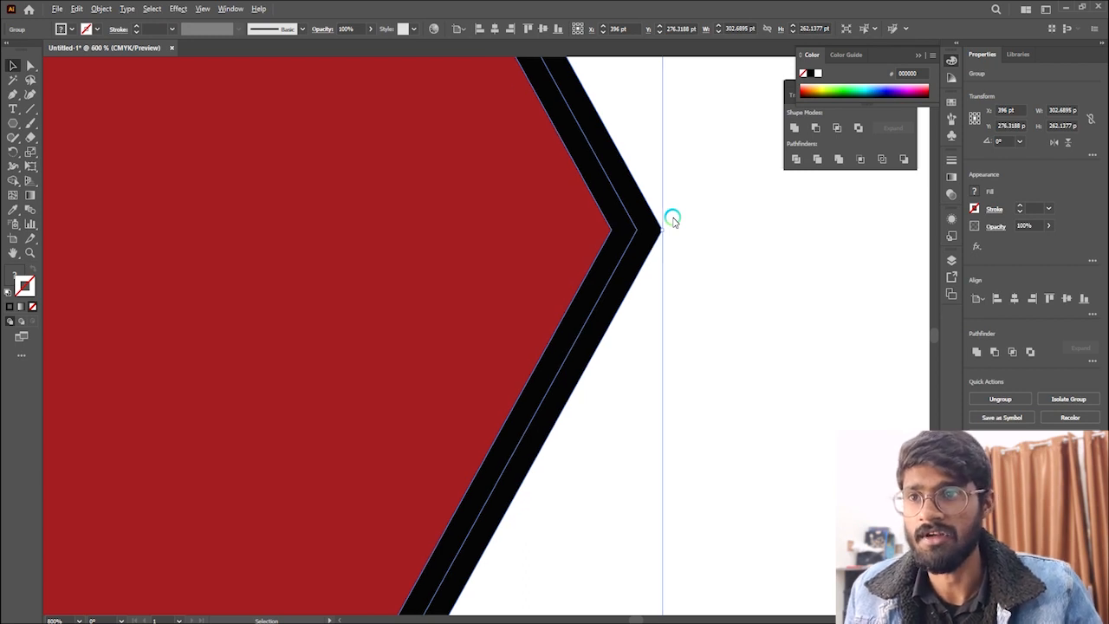
scroll(673, 218, down, 4)
drag(670, 307, 462, 307)
click(569, 346)
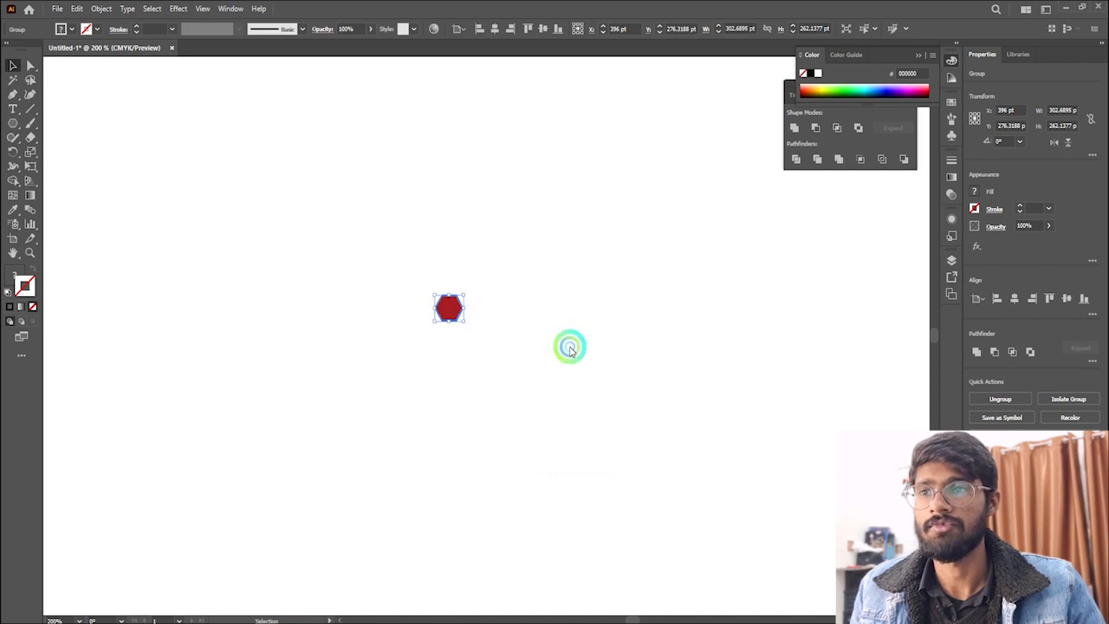
click(460, 306)
drag(464, 307, 707, 376)
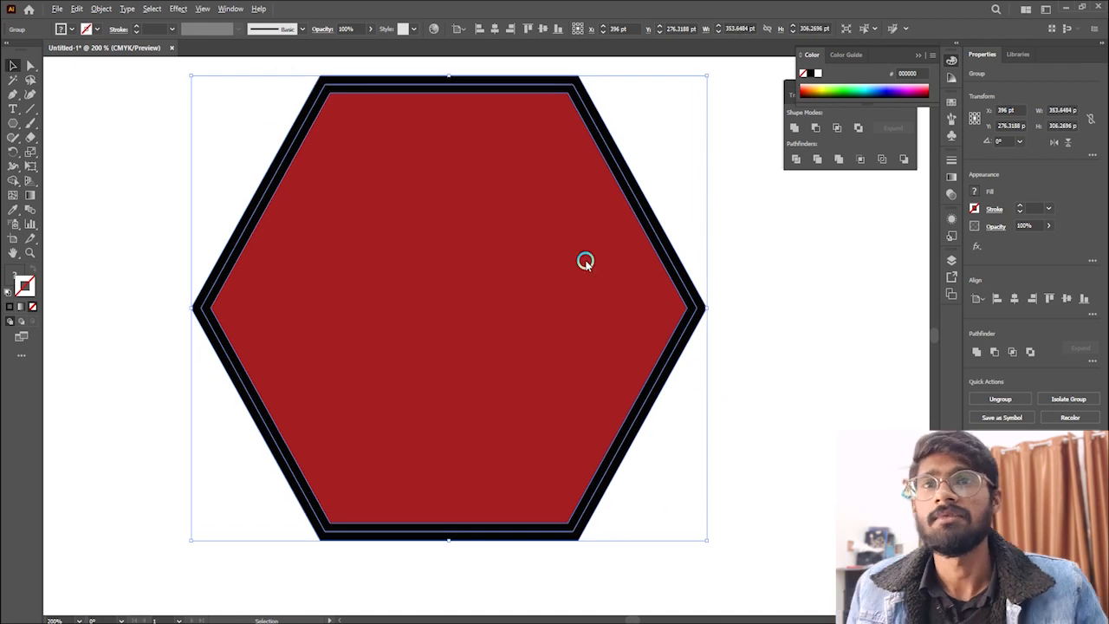
scroll(450, 212, down, 1)
scroll(451, 214, up, 1)
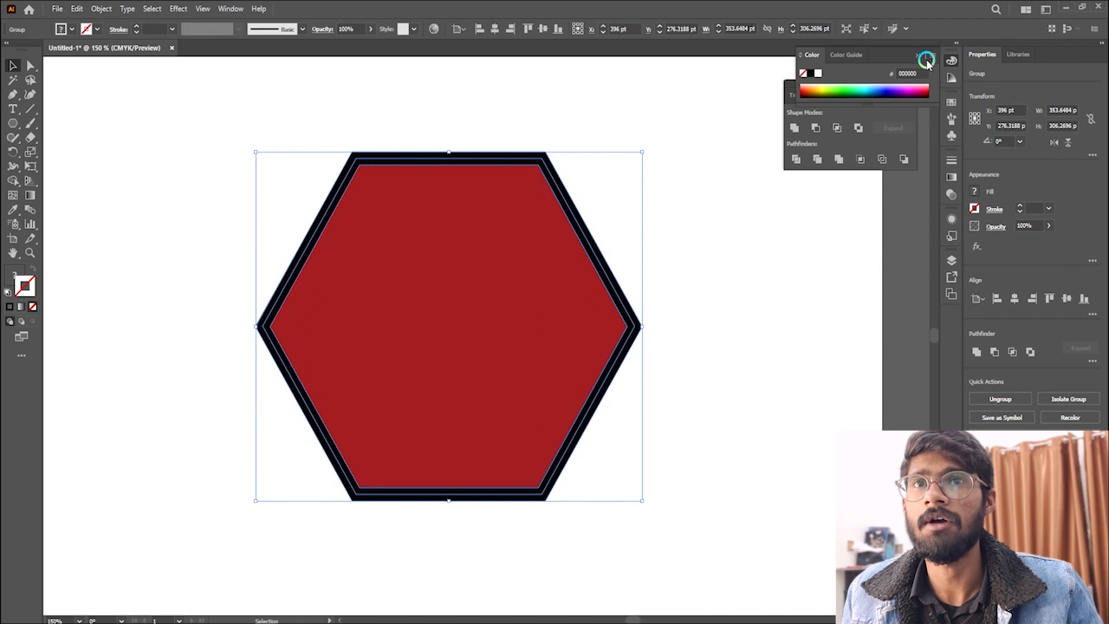
Duplicate the borderless red hexagon horizontally by about 93 pt so the two overlap, and give the copy a white stroke.
click(920, 56)
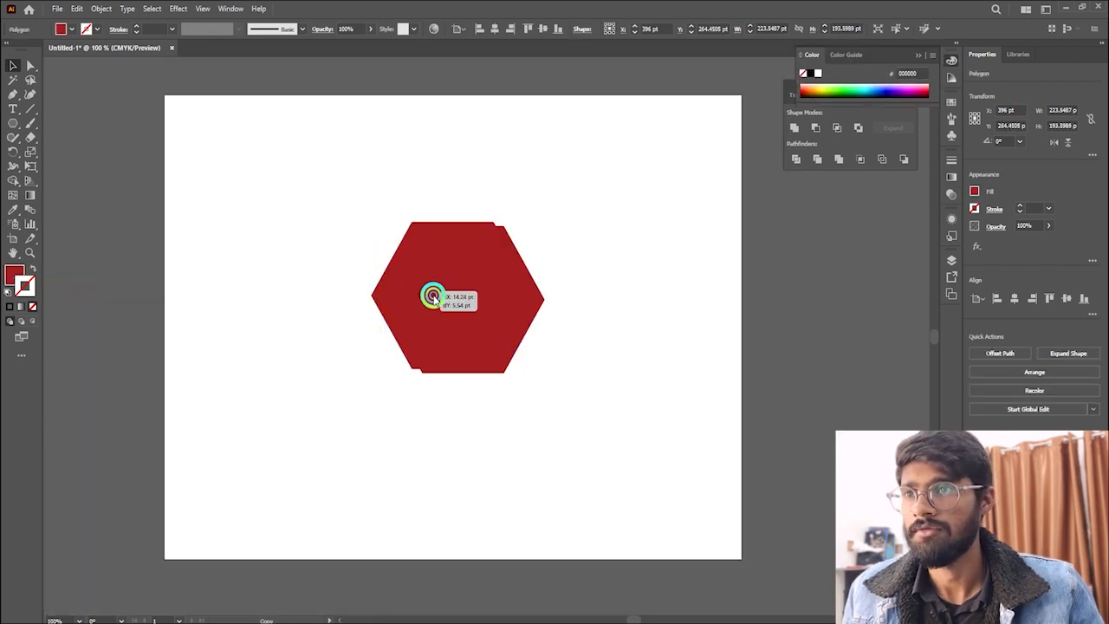
mouse_move(436, 297)
mouse_down()
mouse_move(533, 282)
mouse_move(474, 286)
mouse_up()
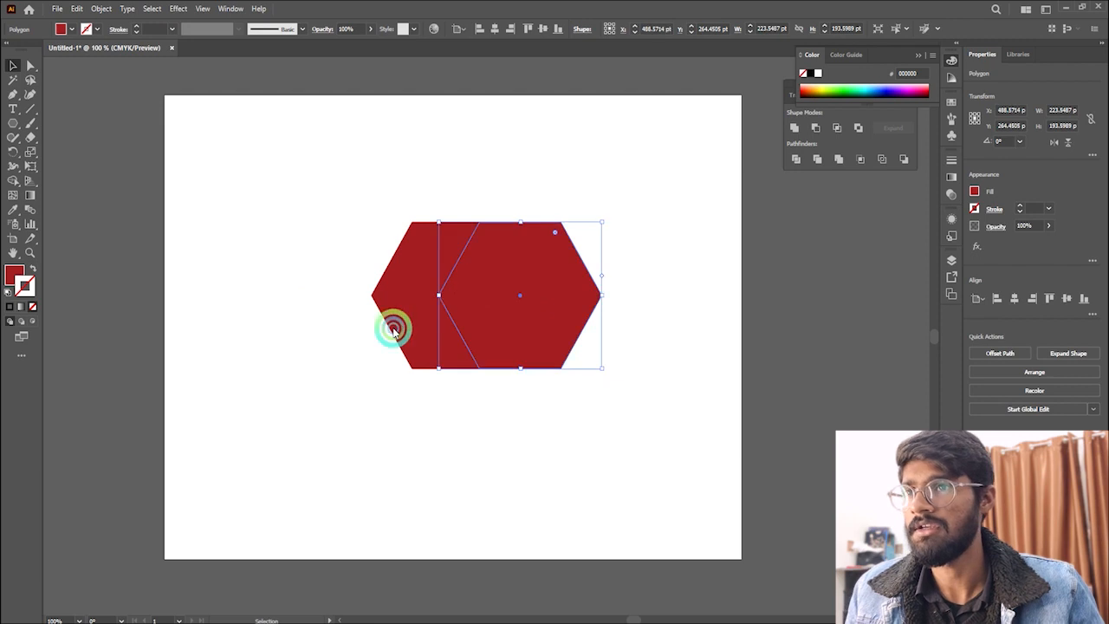
double_click(24, 289)
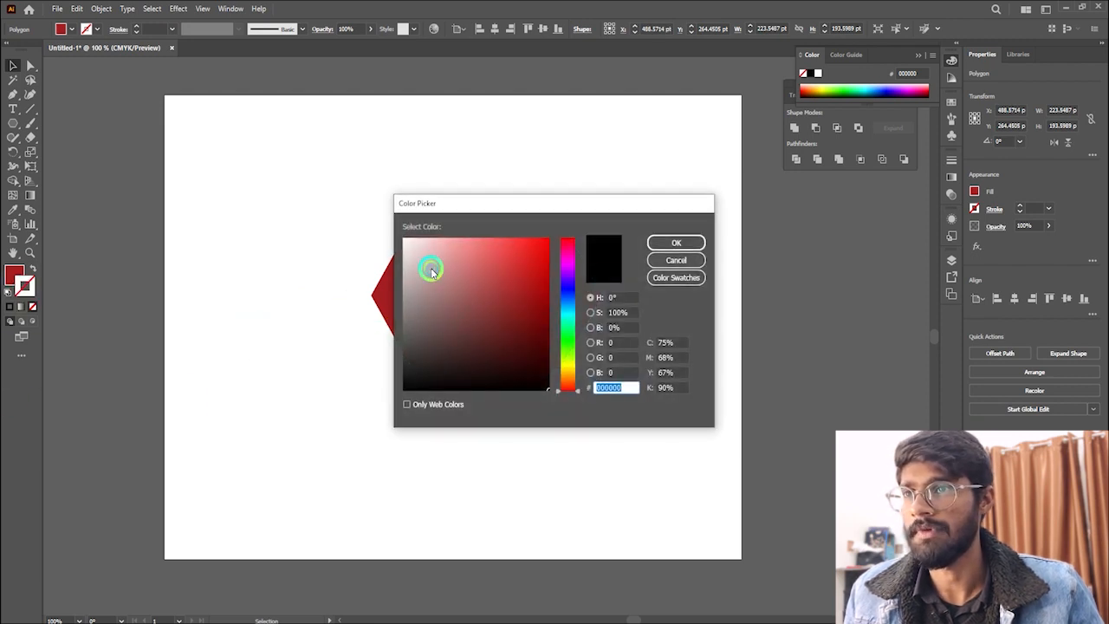
drag(431, 266, 383, 218)
click(675, 241)
click(408, 281)
click(13, 209)
click(389, 228)
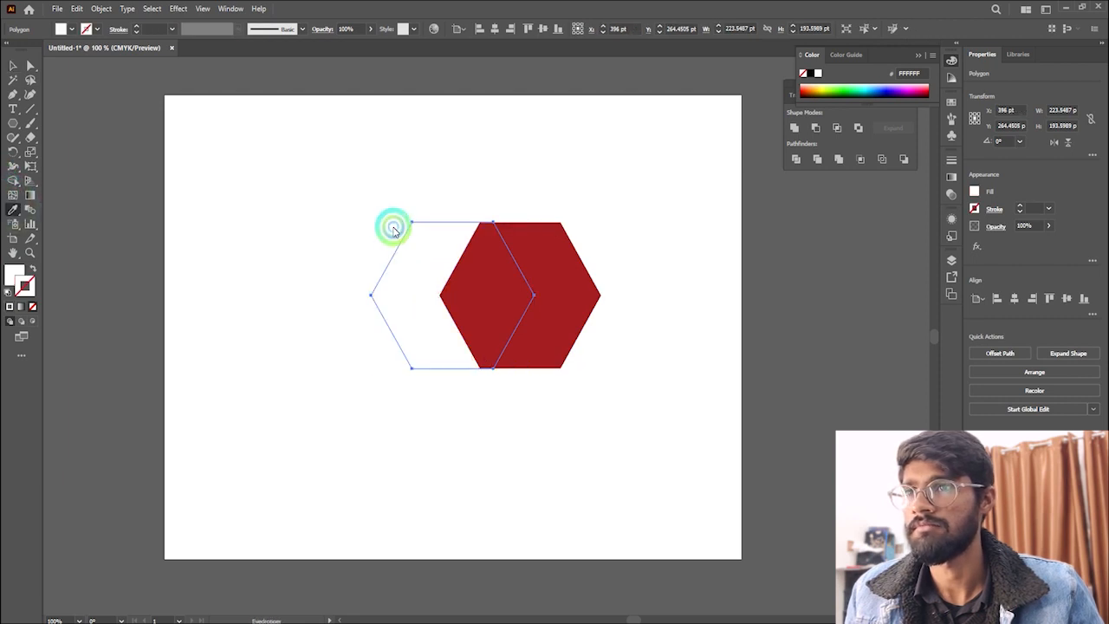
key(ctrl+z)
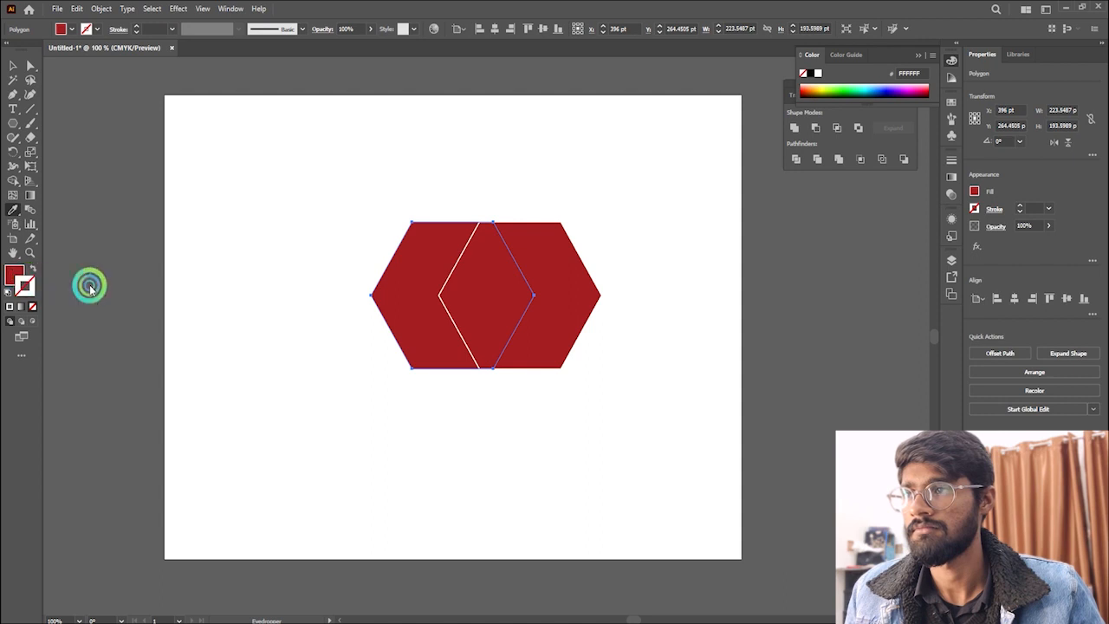
click(302, 260)
key(ctrl+z)
Apply a 1 pt white stroke to the left hexagon.
click(9, 305)
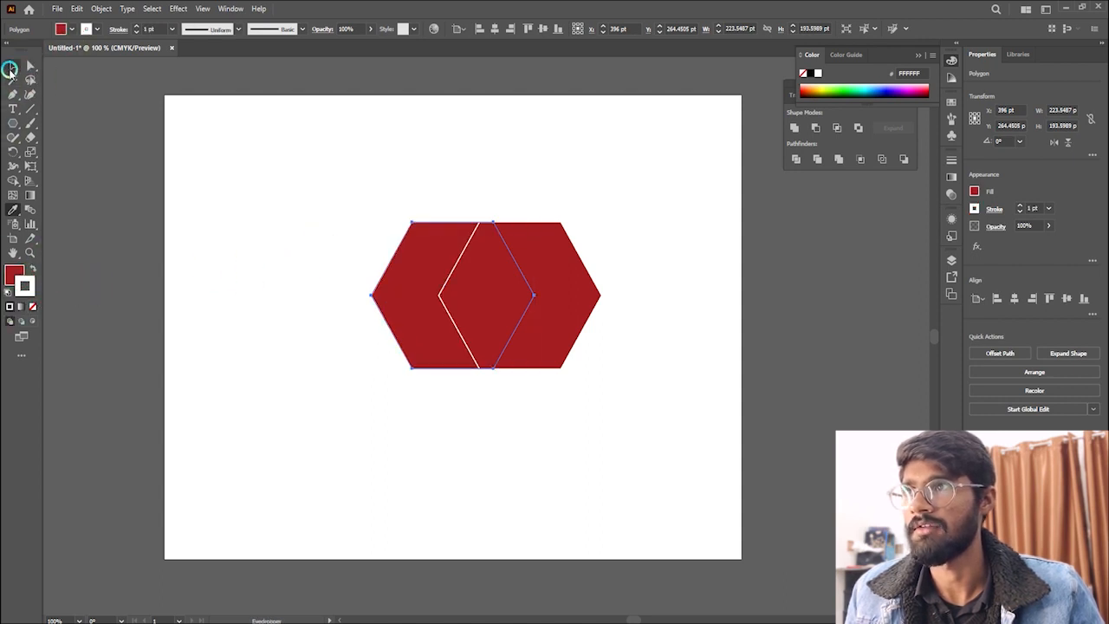
Select both overlapping hexagons and set their white stroke weight to 10 pt.
click(12, 68)
drag(250, 170, 624, 391)
click(137, 27)
click(137, 27)
click(137, 27)
click(137, 27)
click(137, 27)
click(137, 26)
click(137, 27)
click(136, 27)
click(137, 27)
click(568, 561)
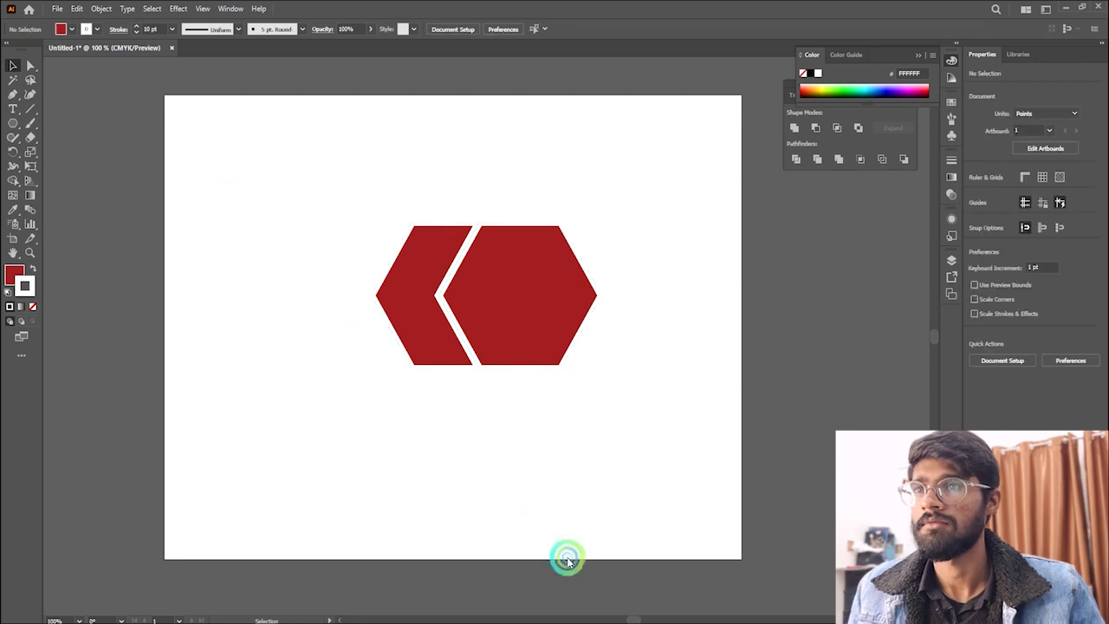
Duplicate the left hexagon horizontally by about 204 pt so the copy sits behind the far side of the front hexagon.
scroll(613, 314, up, 1)
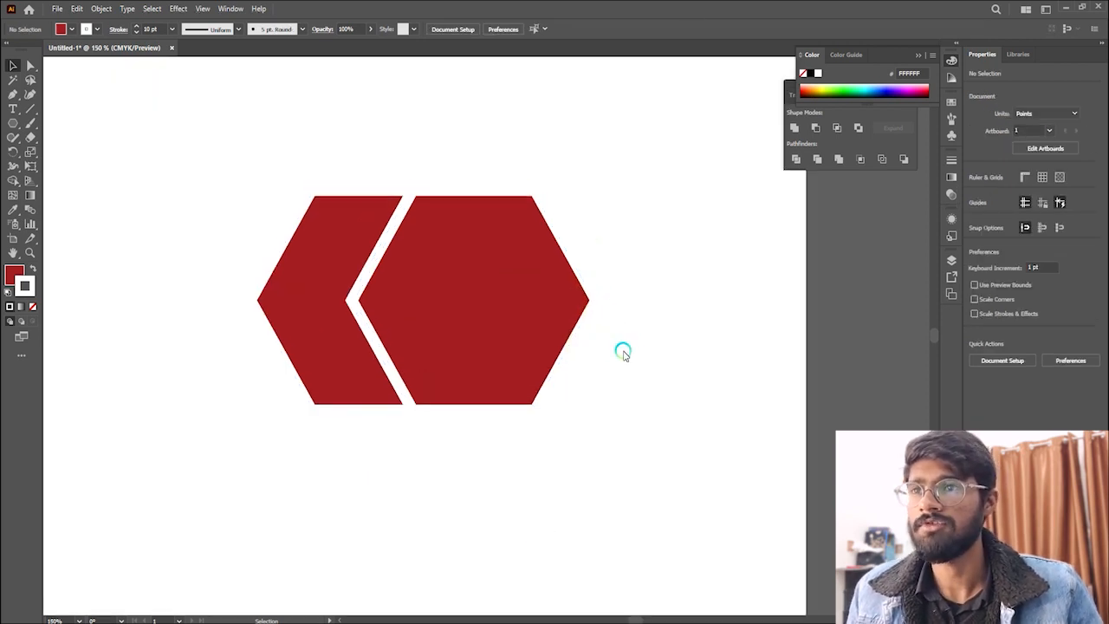
drag(289, 326, 517, 325)
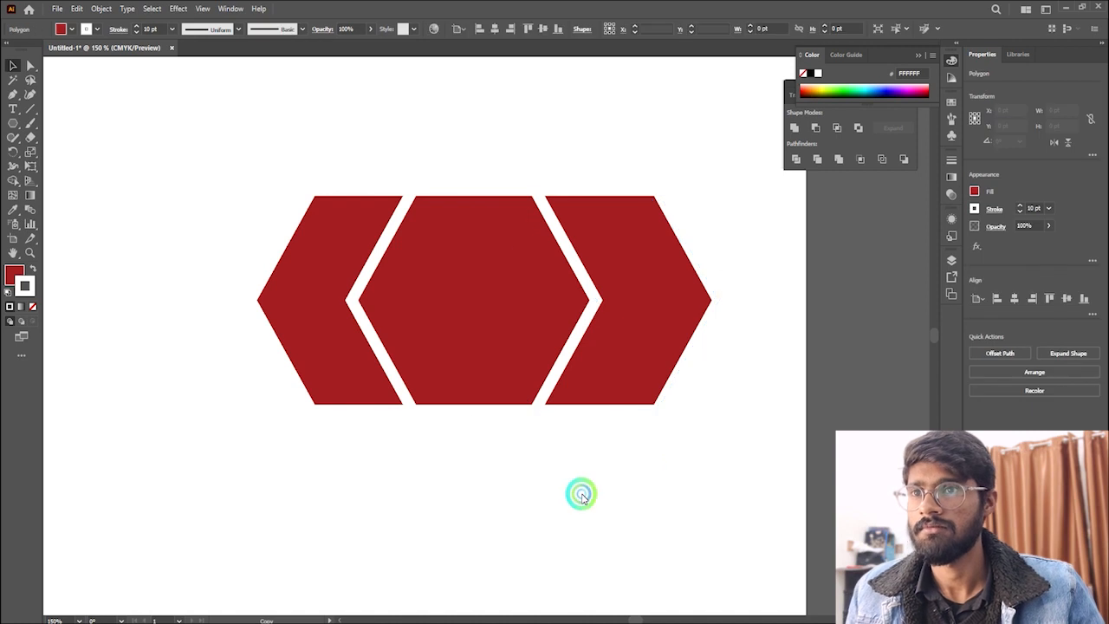
click(582, 496)
key(ctrl+minus)
Select all three hexagons and move them off the artboard onto the dark canvas to its left.
drag(288, 173, 525, 386)
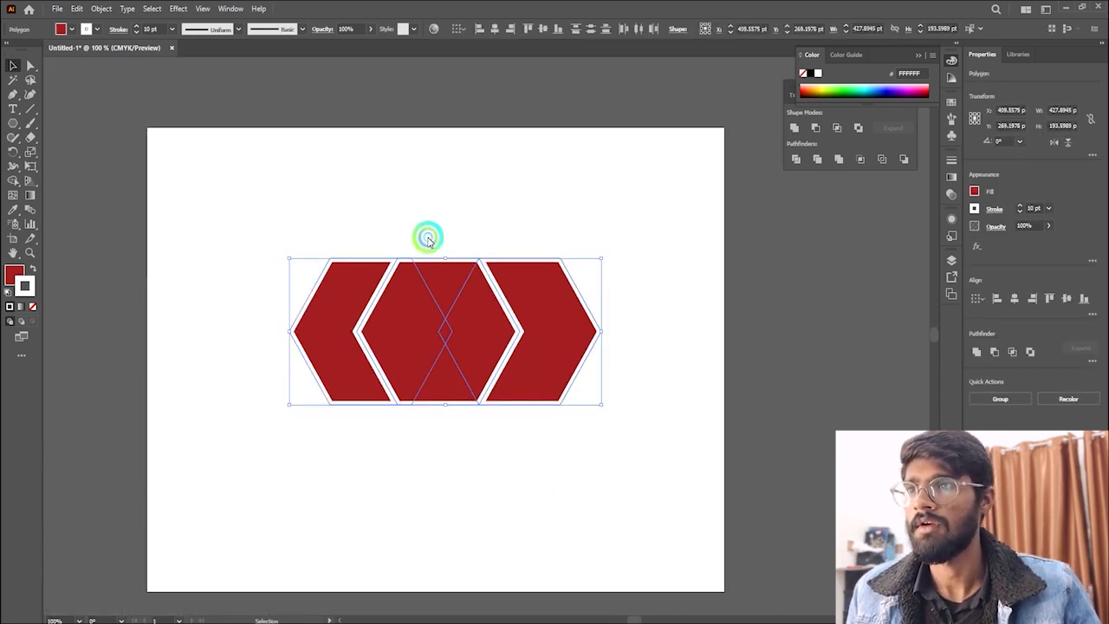
scroll(630, 244, down, 2)
scroll(482, 255, up, 1)
drag(615, 304, 292, 329)
scroll(111, 303, up, 1)
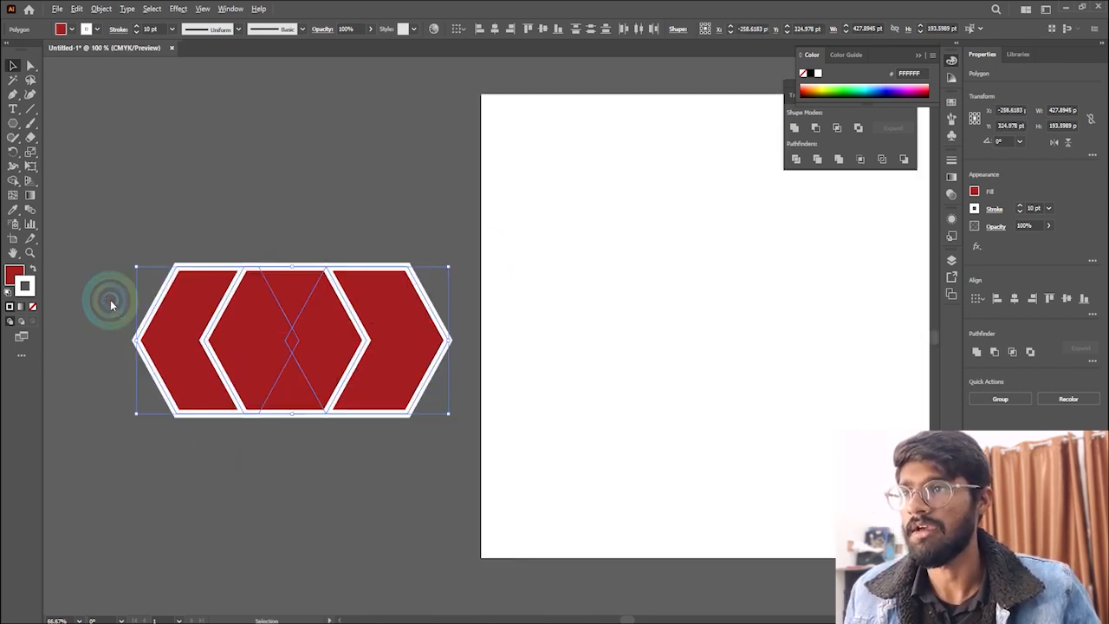
scroll(111, 304, up, 1)
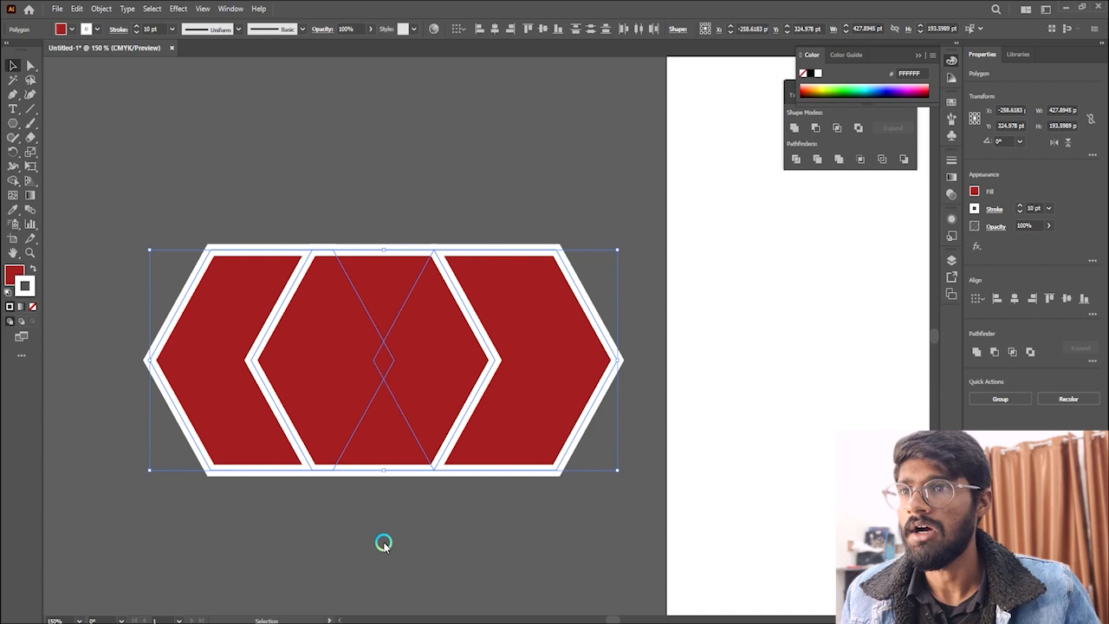
Expand the fill and stroke of the three hexagons, and apply the Trim pathfinder to them.
click(95, 9)
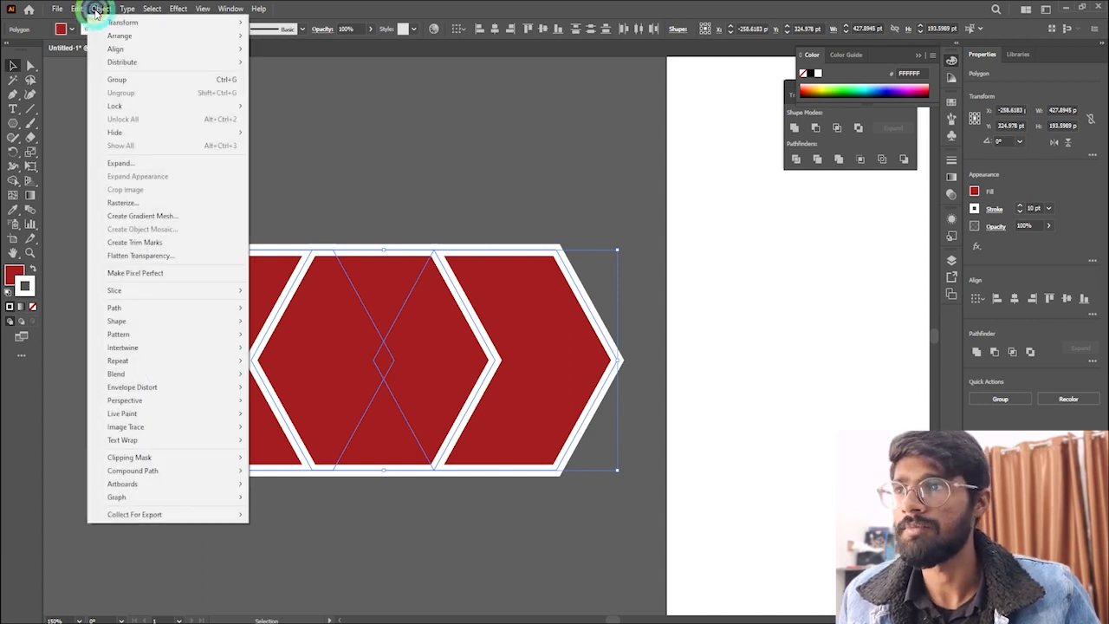
click(132, 166)
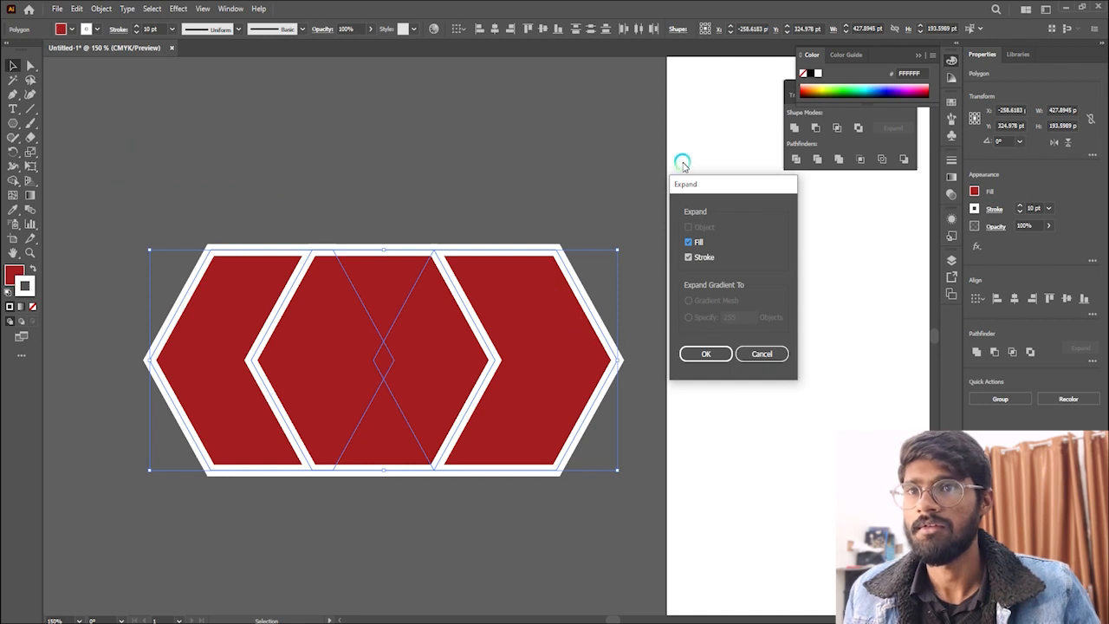
click(693, 354)
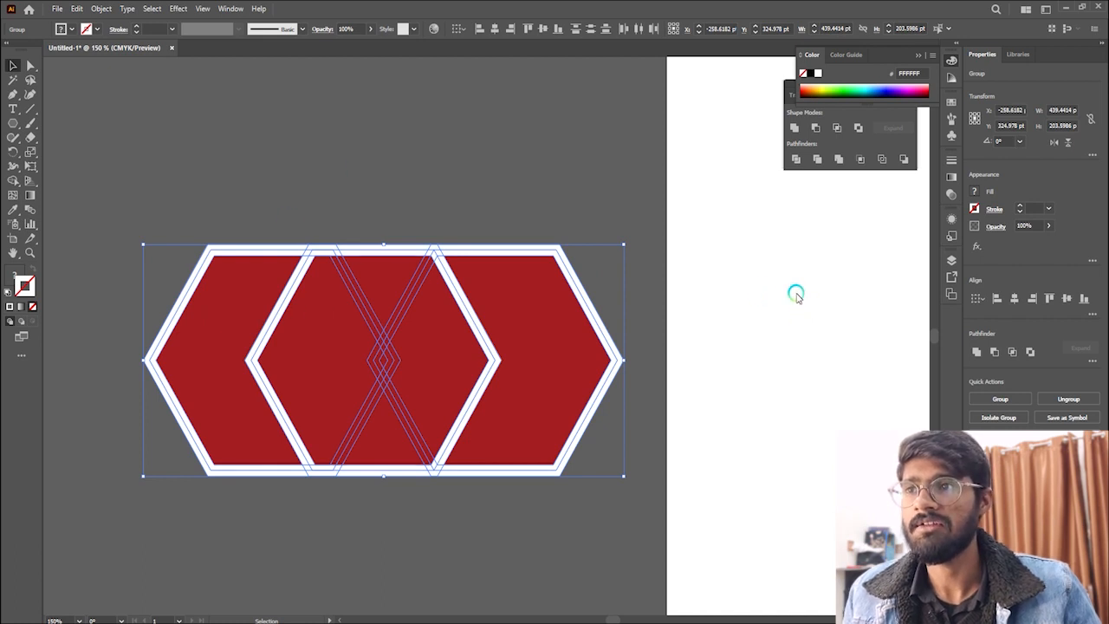
click(817, 160)
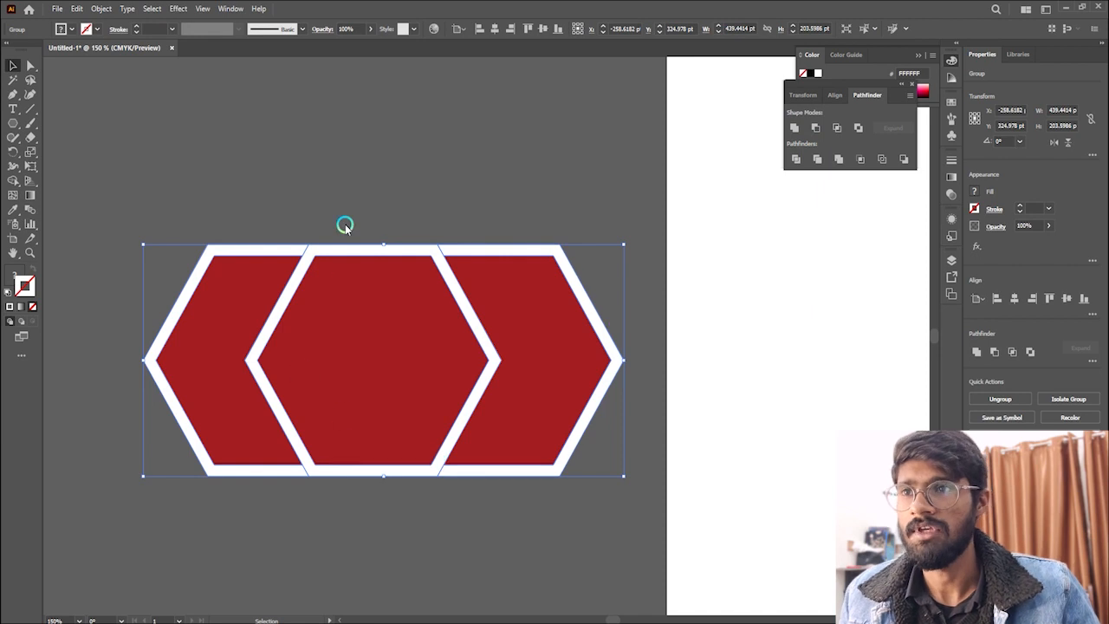
Select all white border pieces by colour with the Magic Wand and delete them.
click(12, 81)
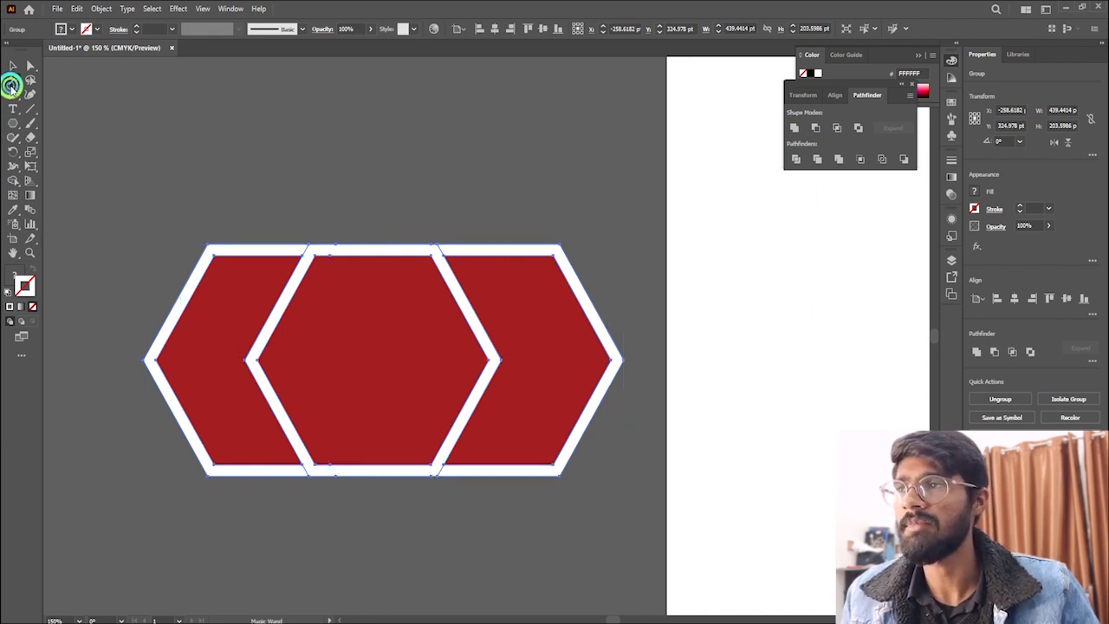
click(363, 251)
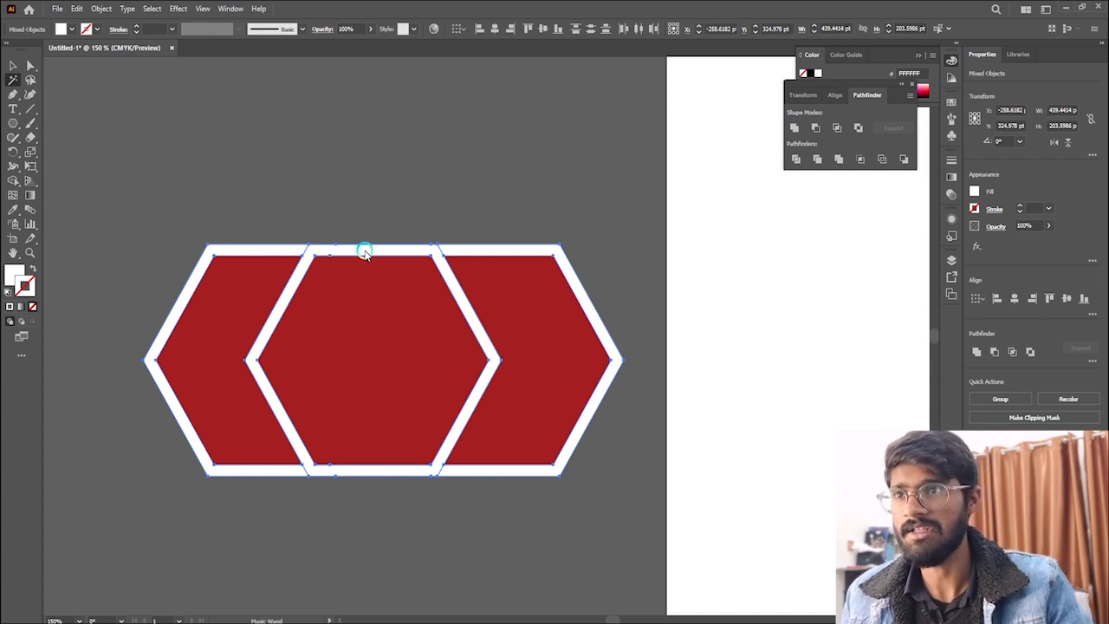
key(Delete)
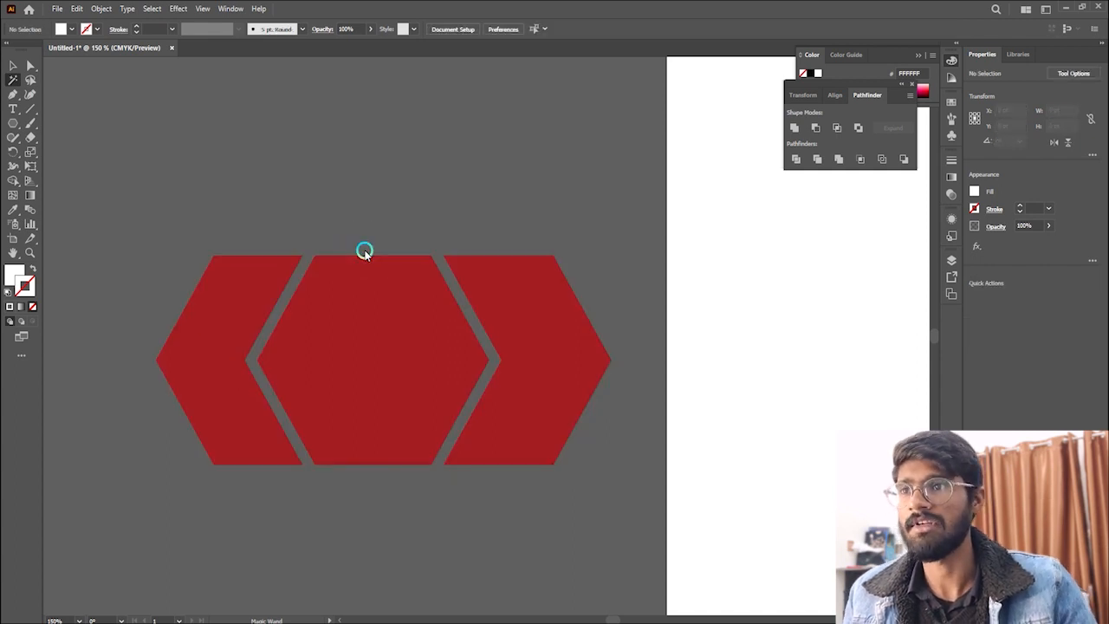
Move the trimmed red hexagon group back onto the middle of the artboard.
click(11, 67)
scroll(188, 297, down, 2)
drag(273, 323, 583, 319)
scroll(462, 345, down, 2)
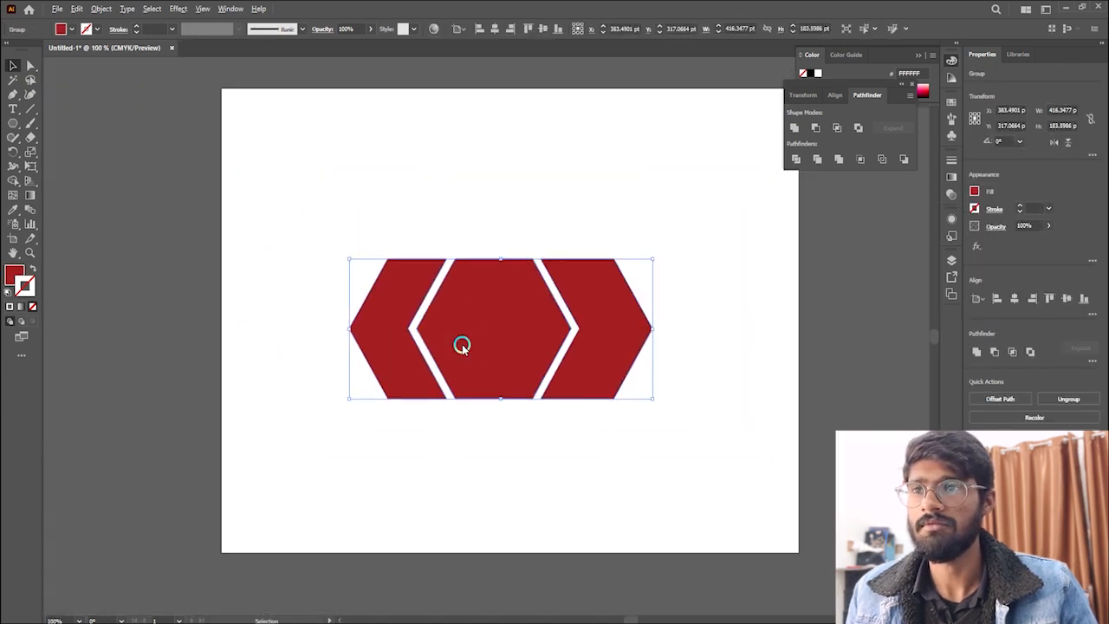
scroll(523, 387, up, 1)
click(557, 488)
Rotate the red hexagon group upright to 270° and duplicate it sideways into a row of three touching copies.
drag(550, 386, 507, 320)
drag(629, 218, 549, 421)
drag(457, 279, 398, 342)
click(349, 420)
click(772, 360)
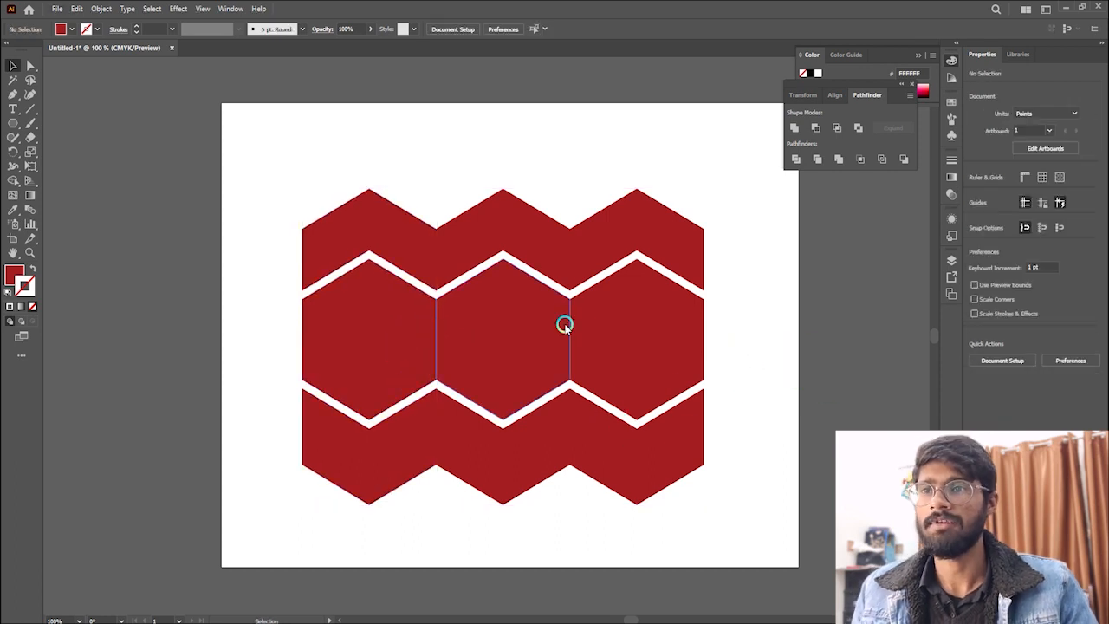
Scale the three copies down together to about 387 pt wide, and delete them all from the artboard.
scroll(564, 325, down, 1)
scroll(679, 316, up, 1)
drag(188, 113, 622, 522)
click(225, 165)
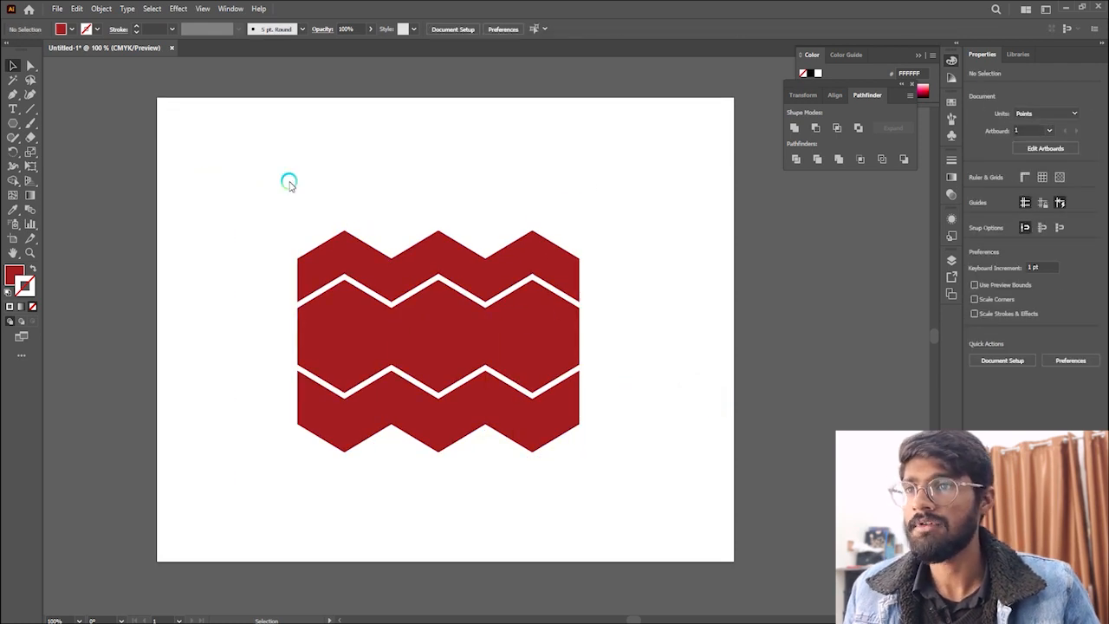
drag(261, 167, 656, 512)
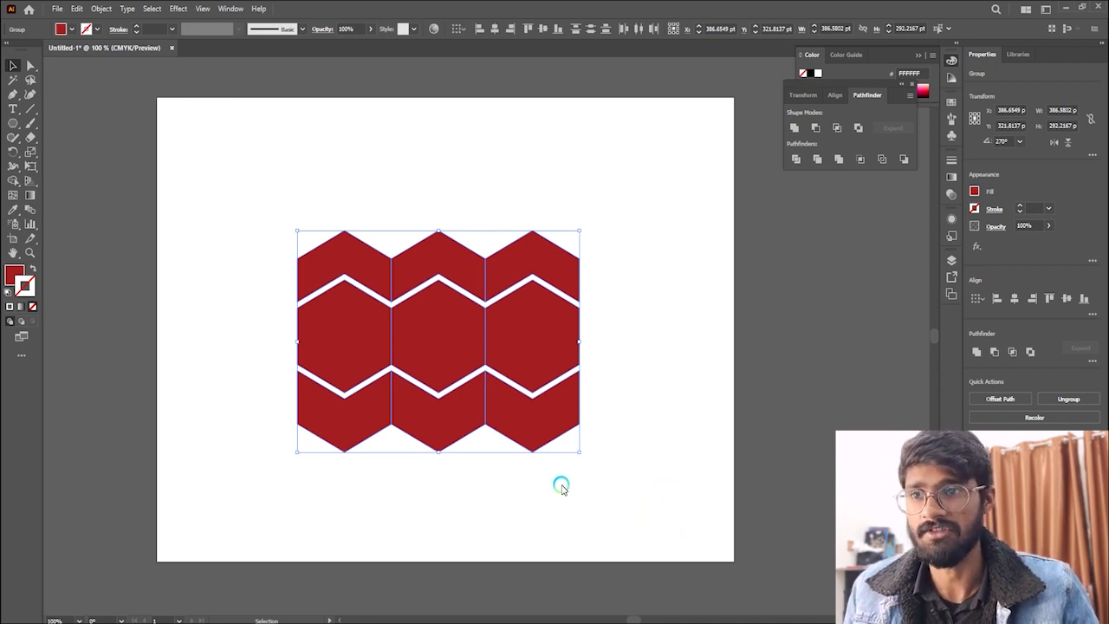
key(Delete)
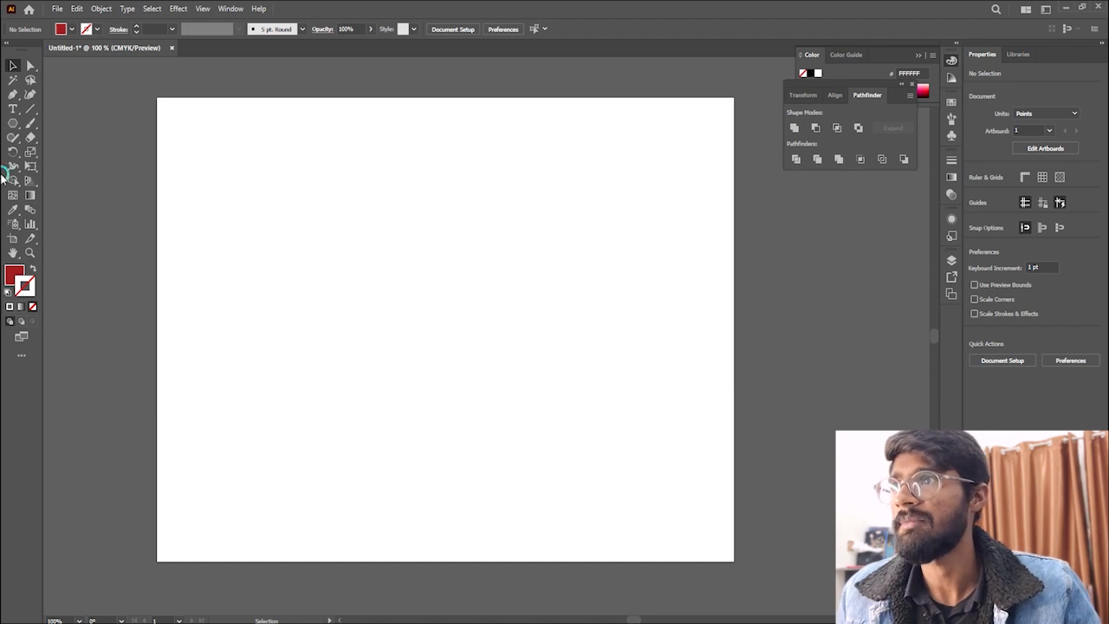
Draw a large red ellipse about 235 pt wide and two progressively smaller ellipses trailing below its right side.
click(13, 125)
click(44, 148)
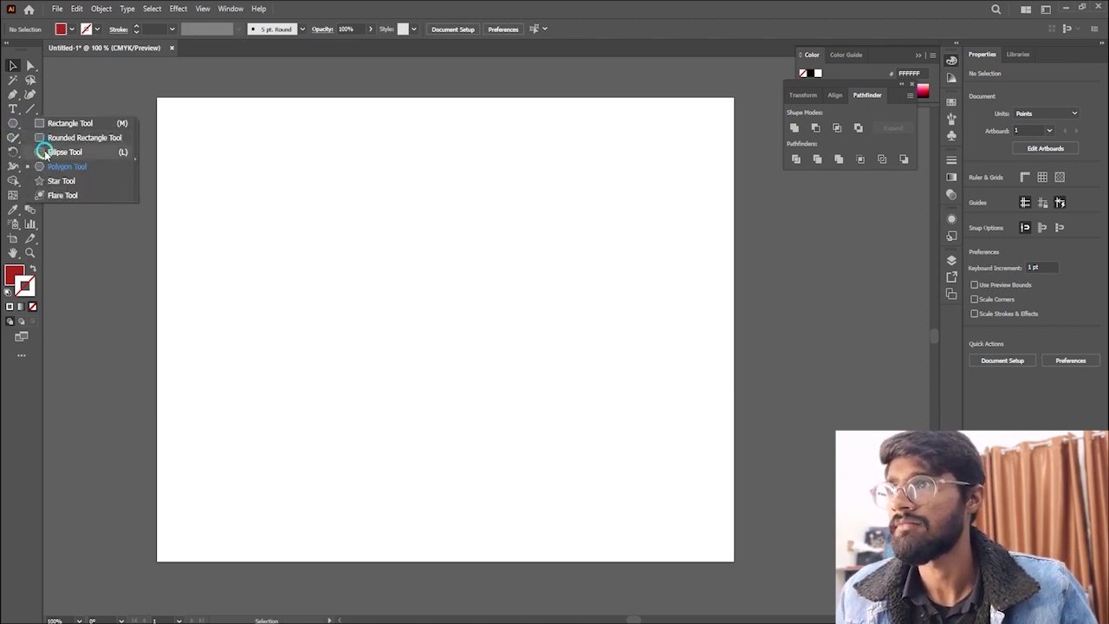
drag(329, 262, 500, 358)
key(ctrl+equal)
drag(409, 395, 475, 444)
click(13, 65)
click(434, 414)
click(549, 389)
alt+scroll(408, 312, up, 1)
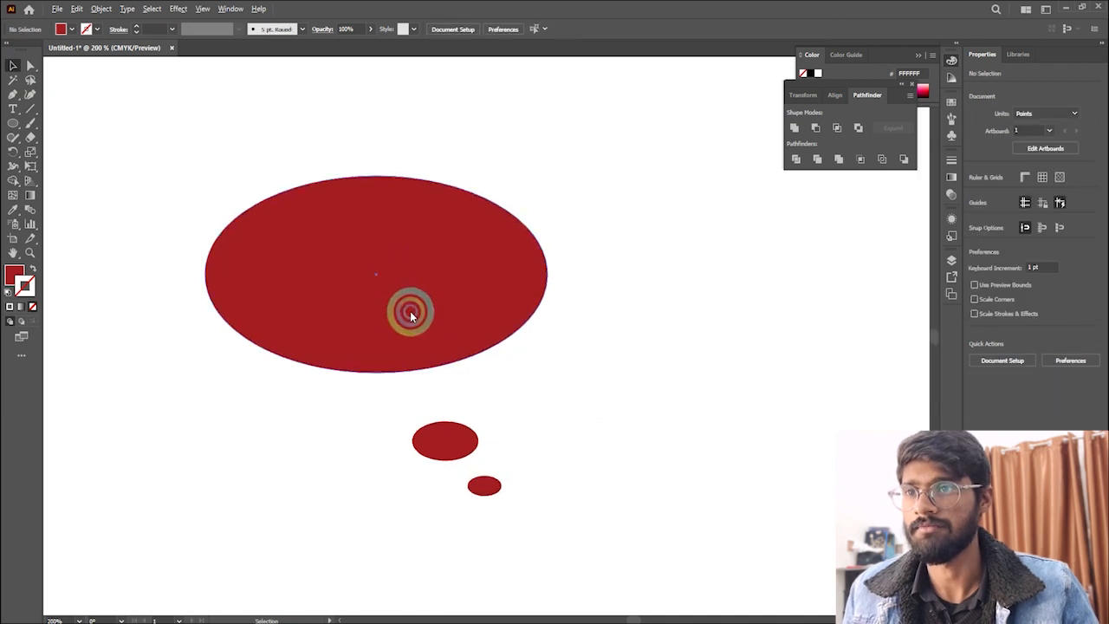
Move the two small ellipses up so they overlap the large ellipse's lower-right edge and each other like a thought bubble.
drag(457, 451, 507, 354)
drag(485, 485, 562, 395)
shift+click(500, 346)
drag(502, 344, 491, 345)
Select all three ellipses and give them a magenta stroke with colour B70069.
key(ctrl+a)
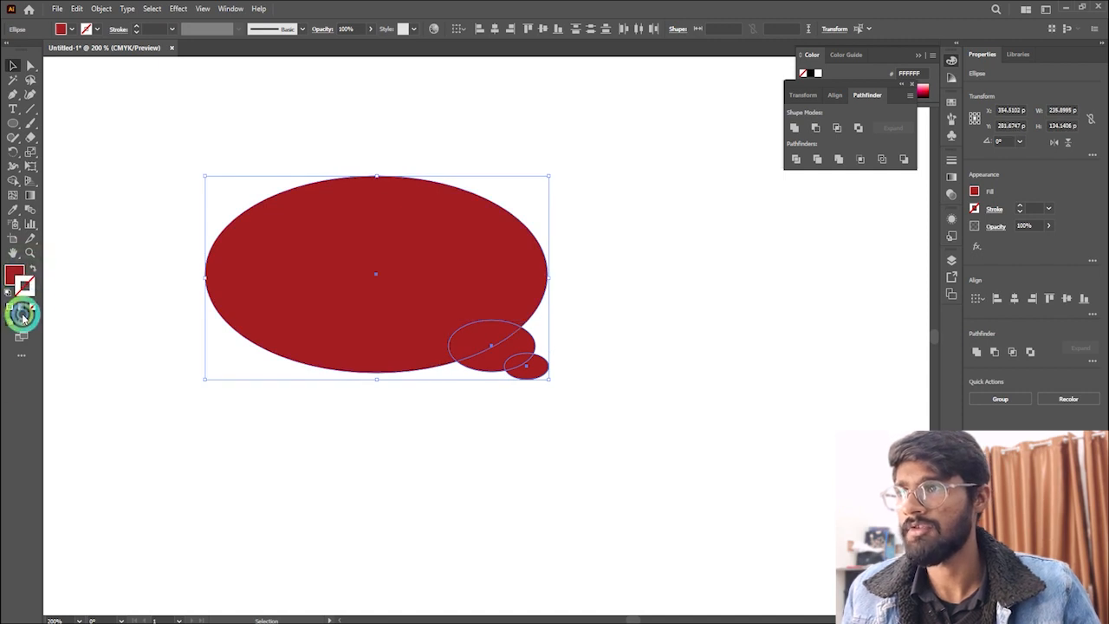
click(10, 307)
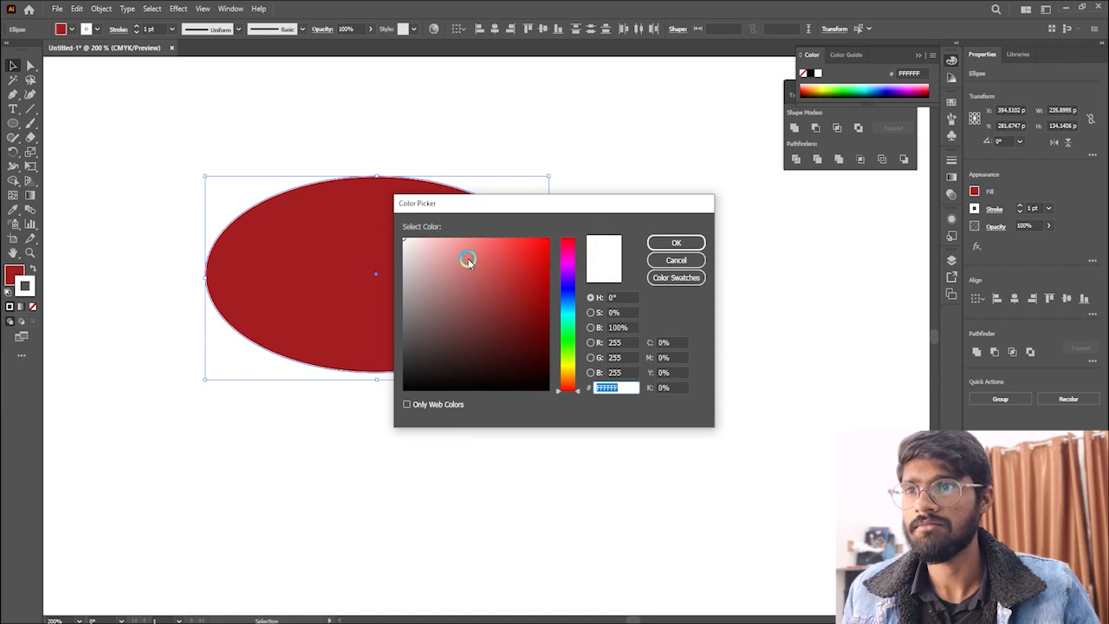
mouse_move(569, 248)
mouse_down()
mouse_move(575, 235)
mouse_move(575, 255)
mouse_move(539, 263)
mouse_move(569, 266)
mouse_move(574, 242)
mouse_move(559, 280)
mouse_up()
click(678, 245)
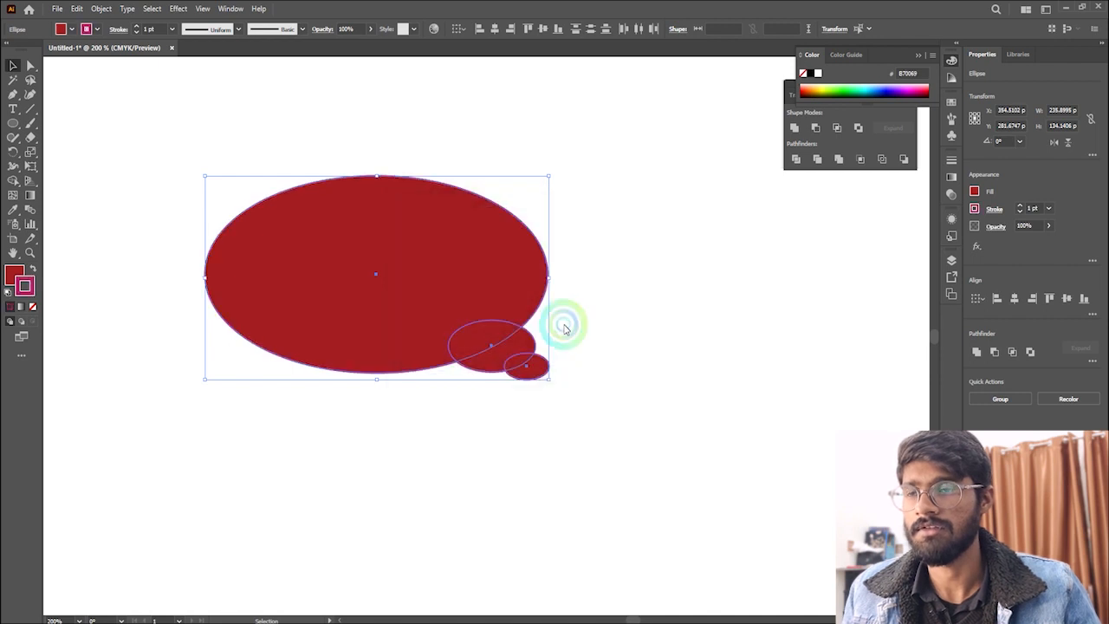
Set the ellipses' stroke weight to 5 pt and change their fill to yellow FFC200.
click(137, 27)
click(137, 27)
click(137, 27)
click(137, 27)
click(137, 27)
click(137, 26)
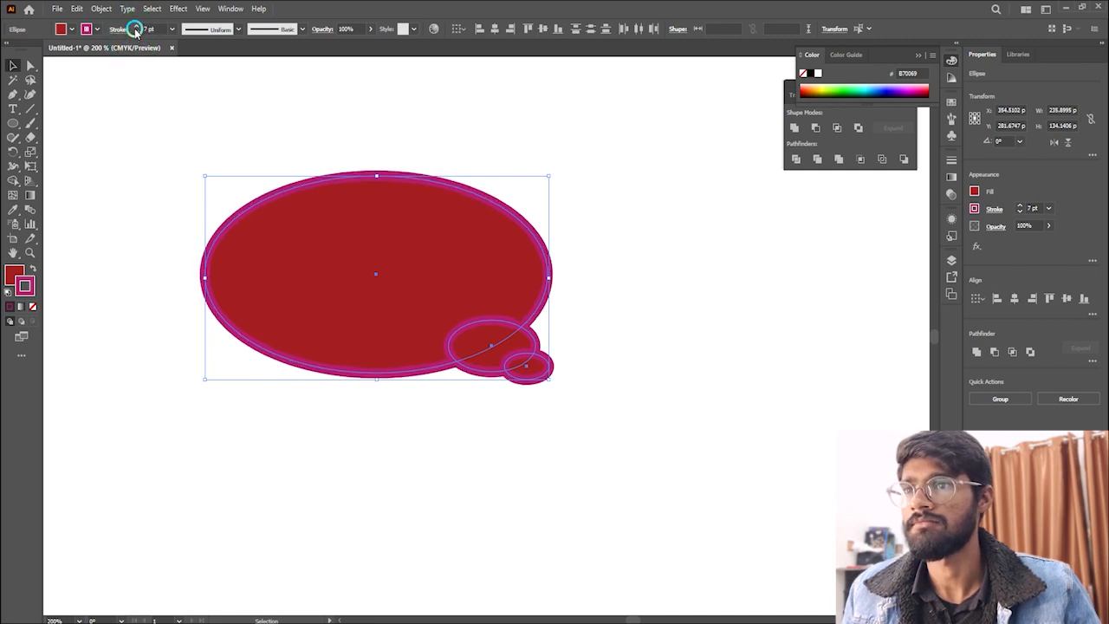
click(135, 29)
click(136, 32)
click(136, 32)
click(136, 32)
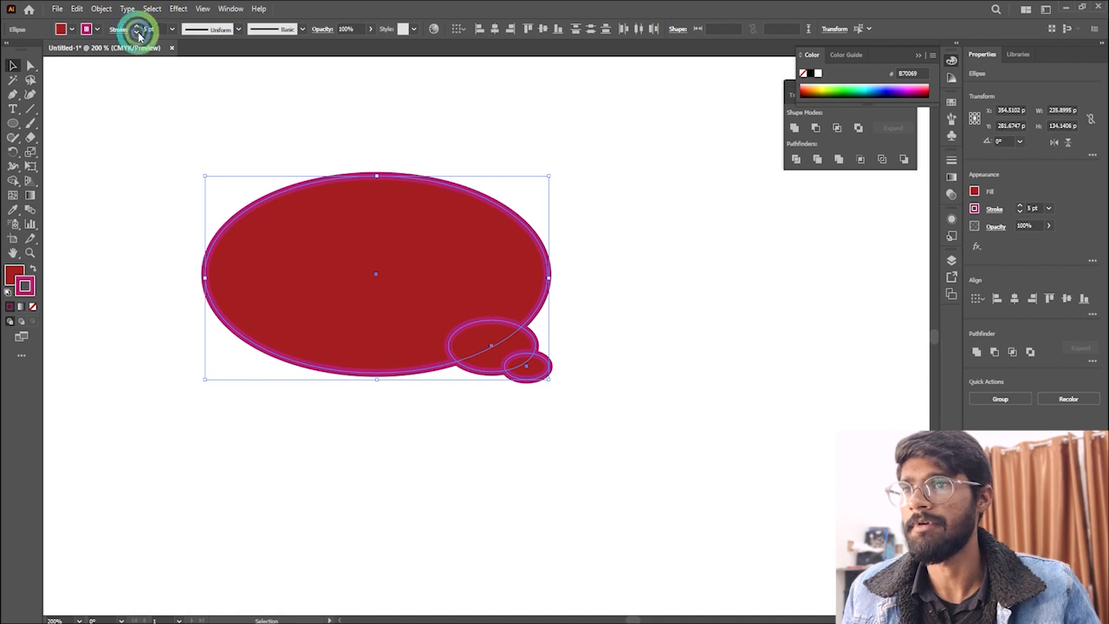
double_click(14, 275)
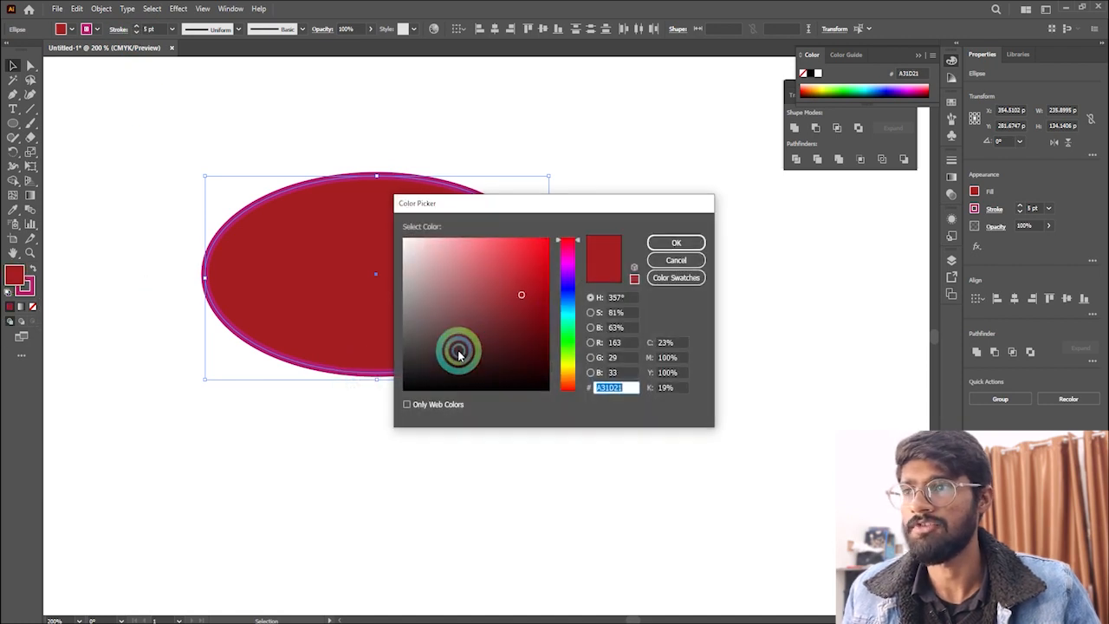
drag(570, 286, 574, 367)
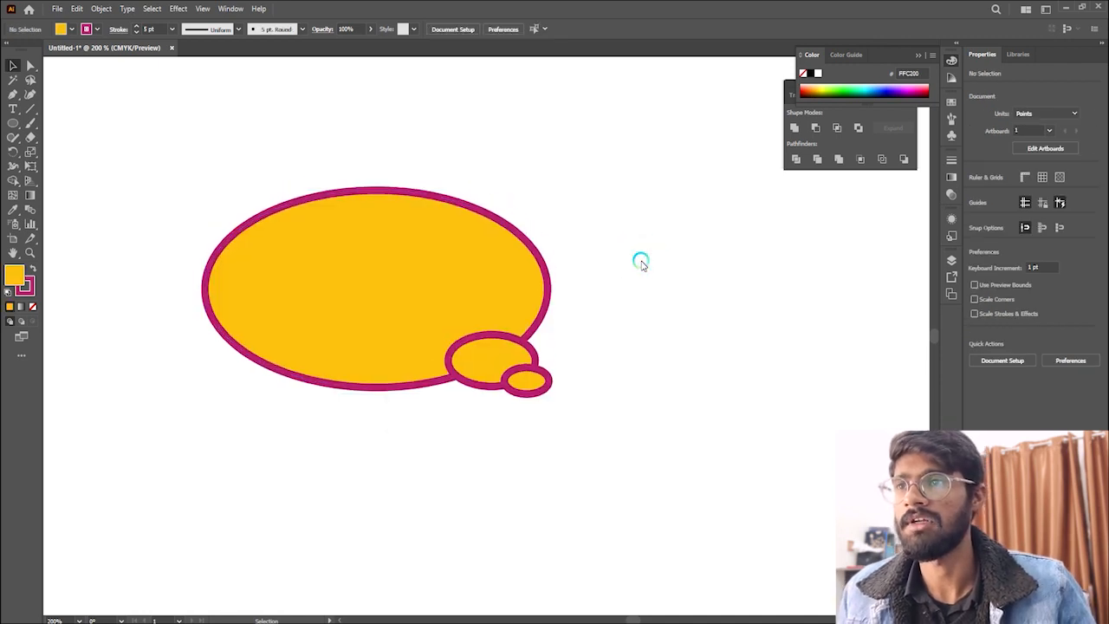
Select the three ellipses, expand their fill and stroke, and apply the Trim pathfinder.
drag(614, 184, 322, 477)
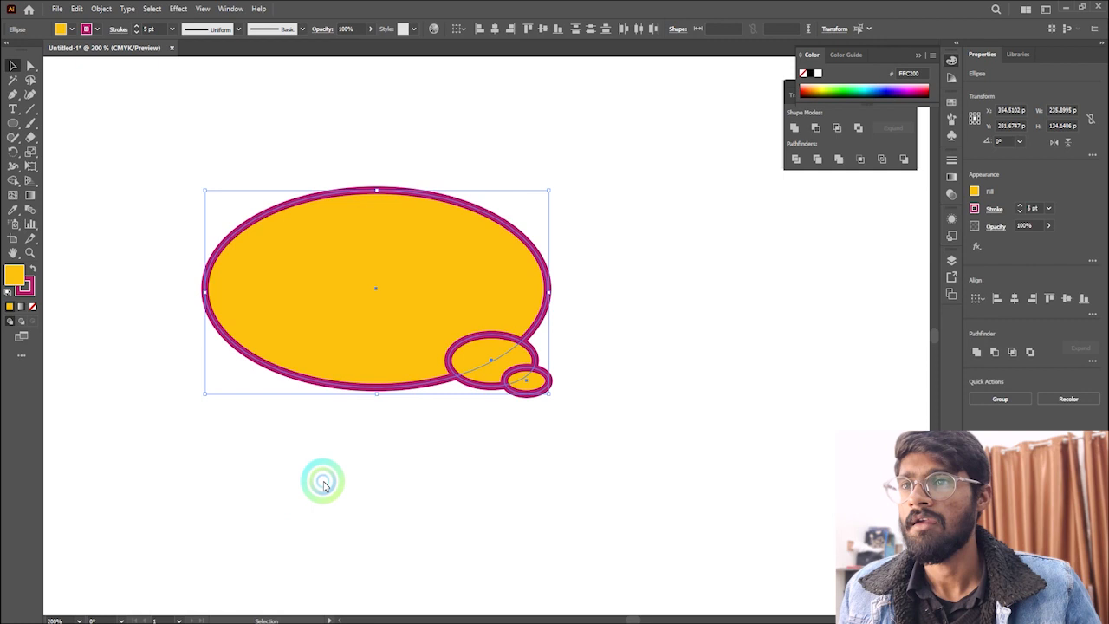
click(98, 9)
click(149, 161)
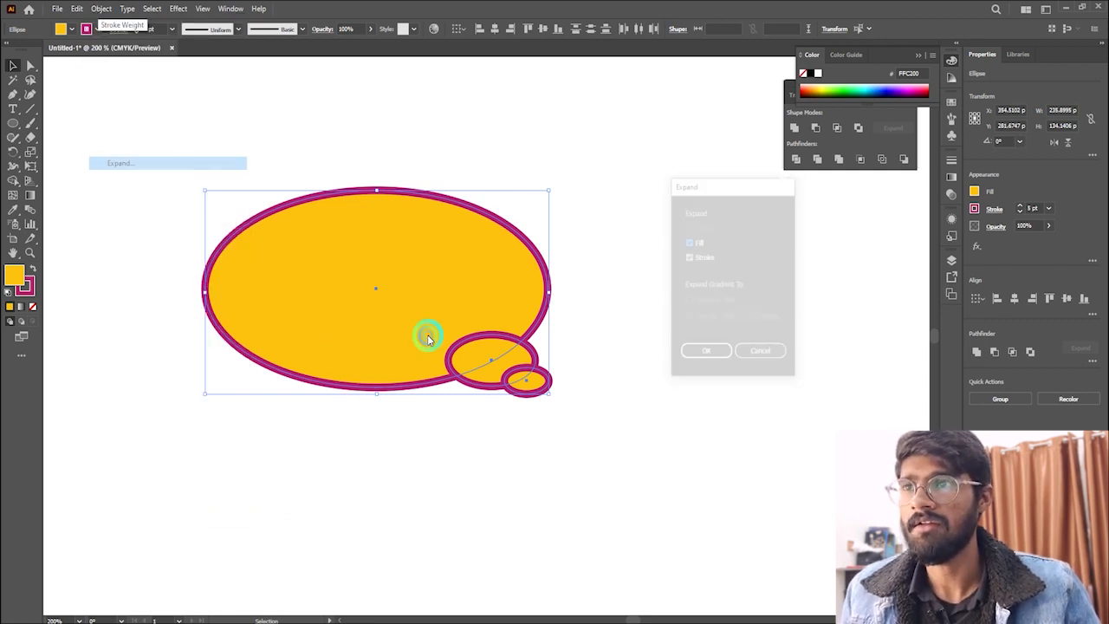
click(720, 356)
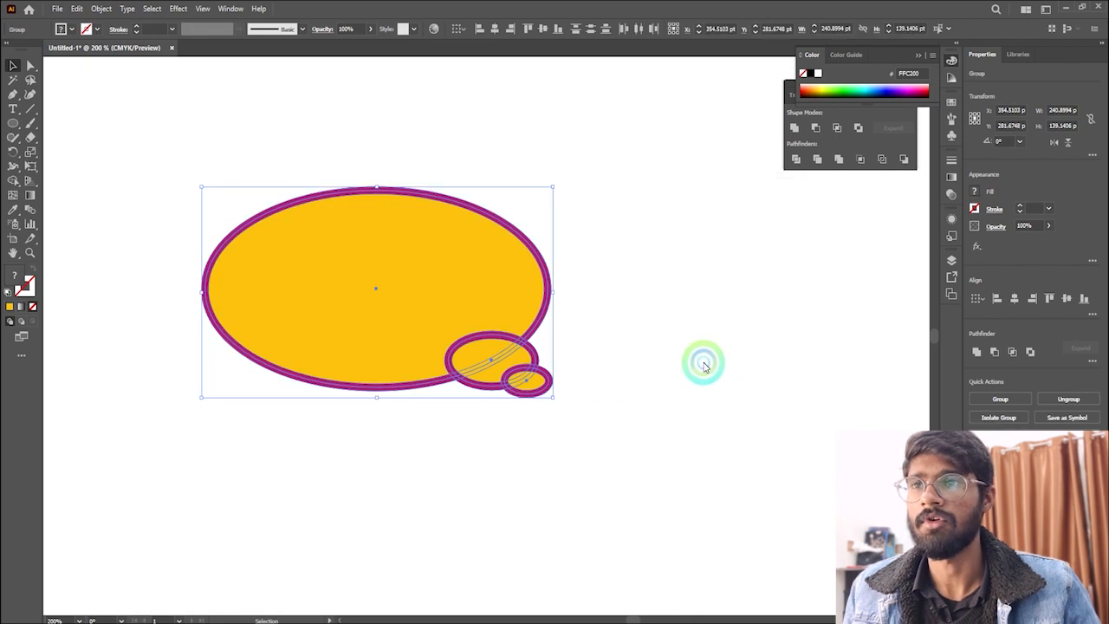
click(817, 161)
Delete all magenta border pieces using the Magic Wand, and select the remaining yellow thought bubble.
scroll(487, 282, down, 2)
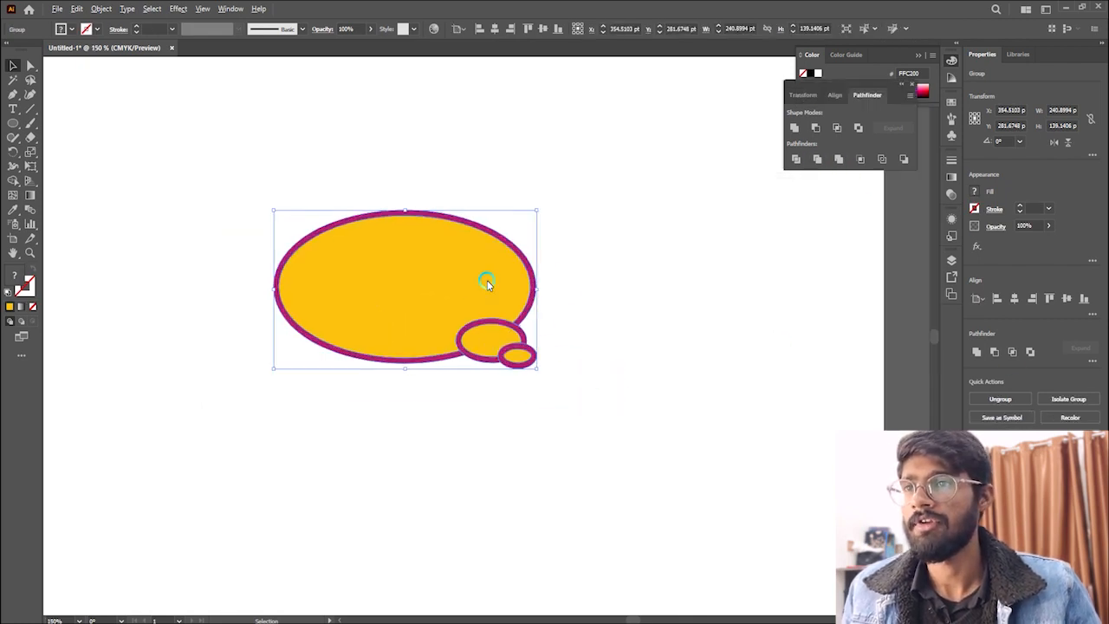
scroll(469, 298, up, 1)
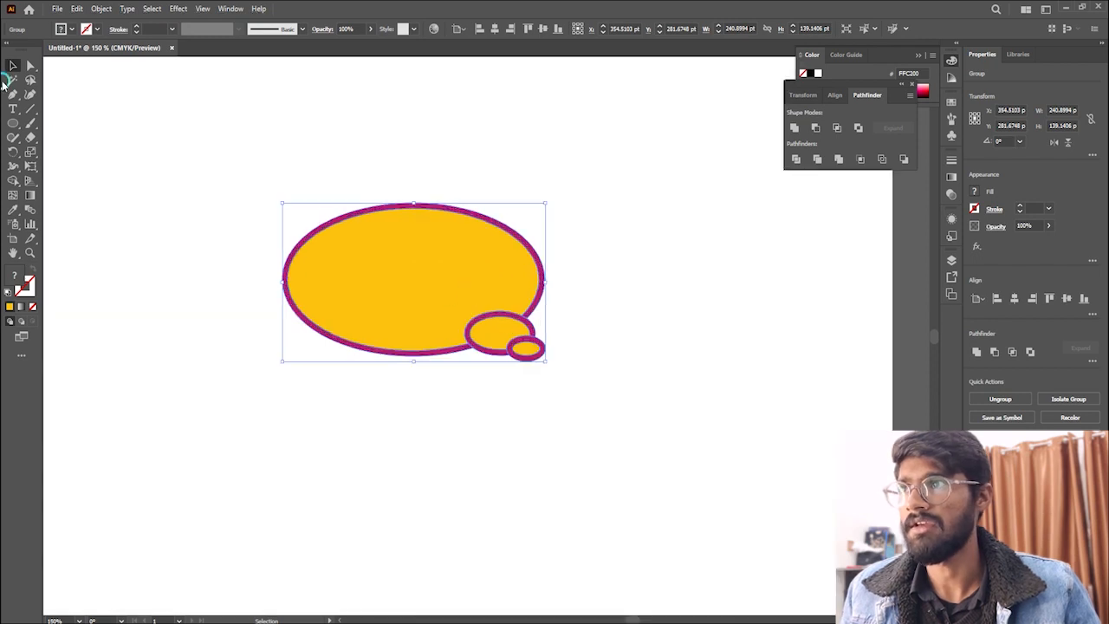
click(13, 79)
click(386, 206)
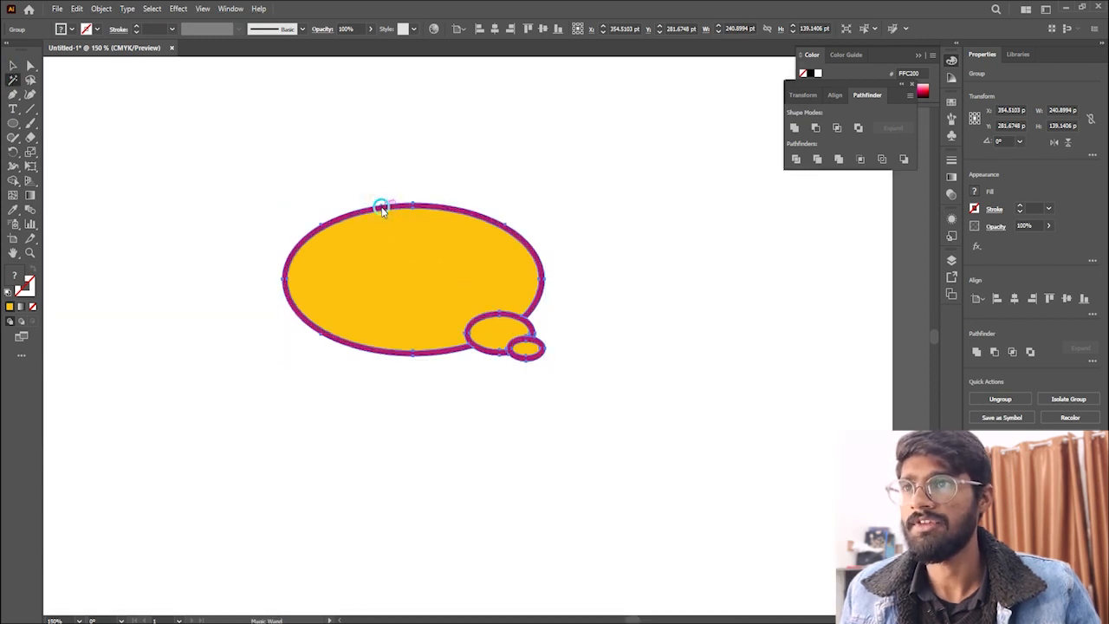
click(382, 209)
key(Delete)
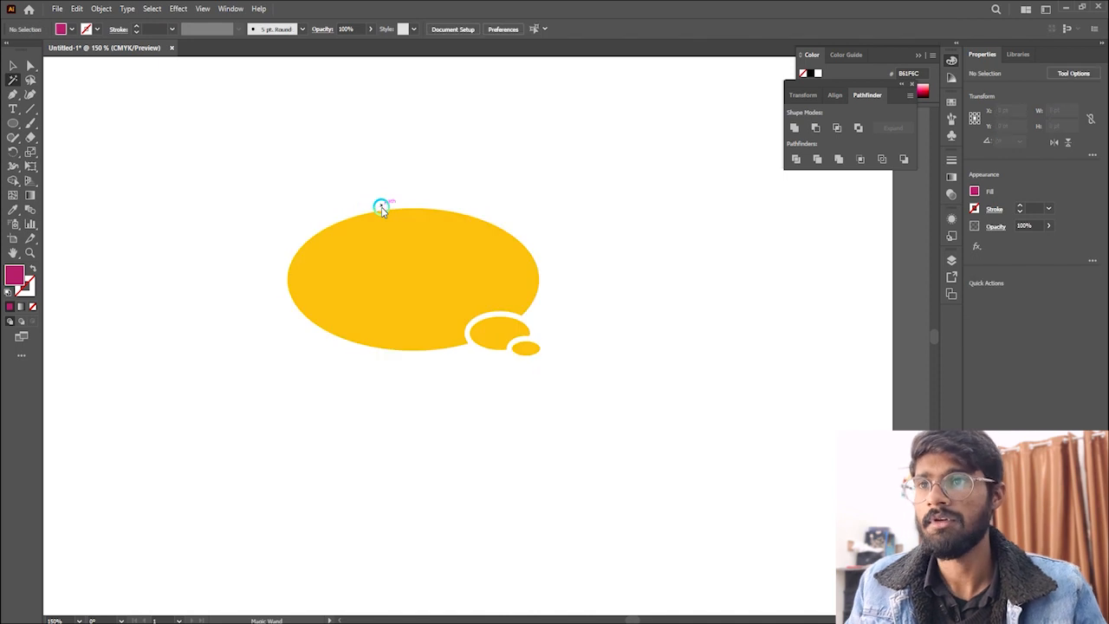
click(447, 290)
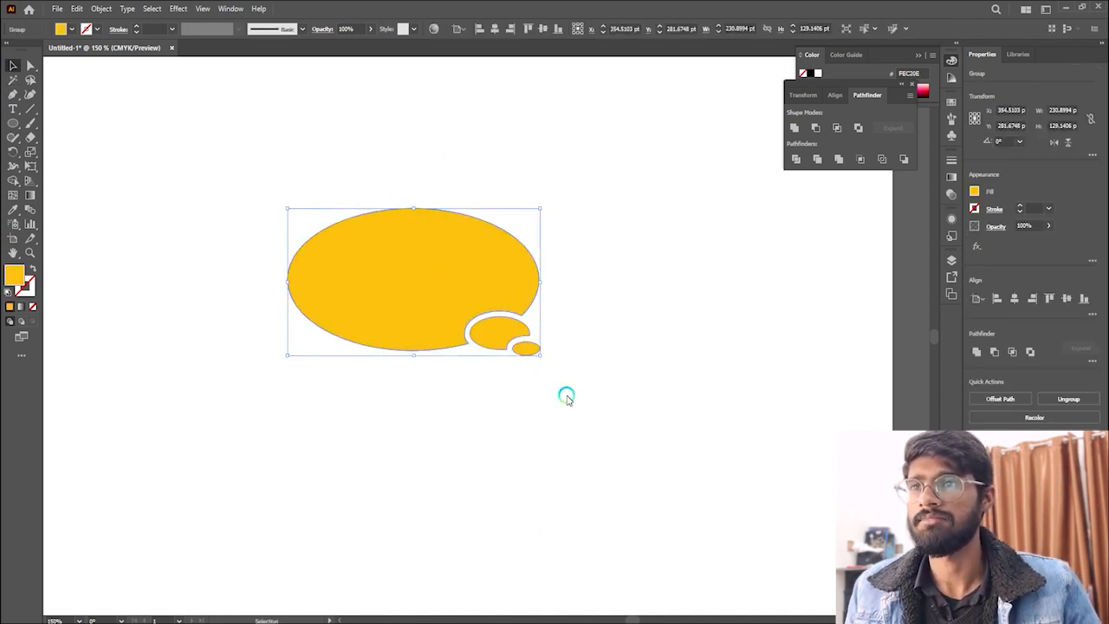
Change the thought bubble's fill to the orange-brown C66C00 and deselect it.
double_click(16, 277)
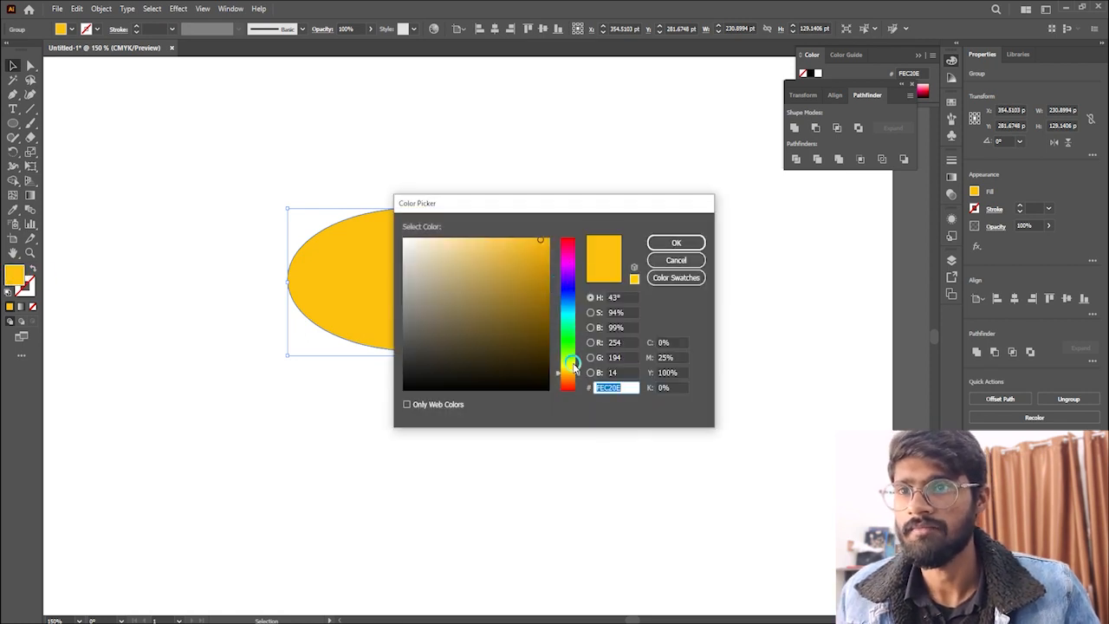
drag(573, 367, 572, 378)
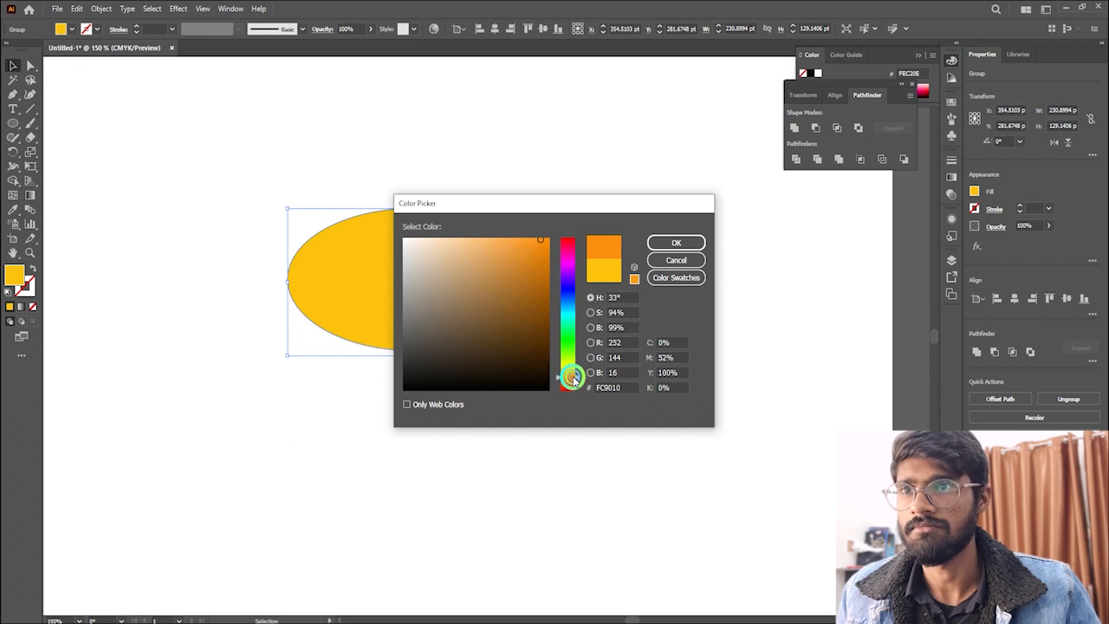
mouse_move(542, 252)
mouse_down()
mouse_move(566, 248)
mouse_move(563, 281)
mouse_up()
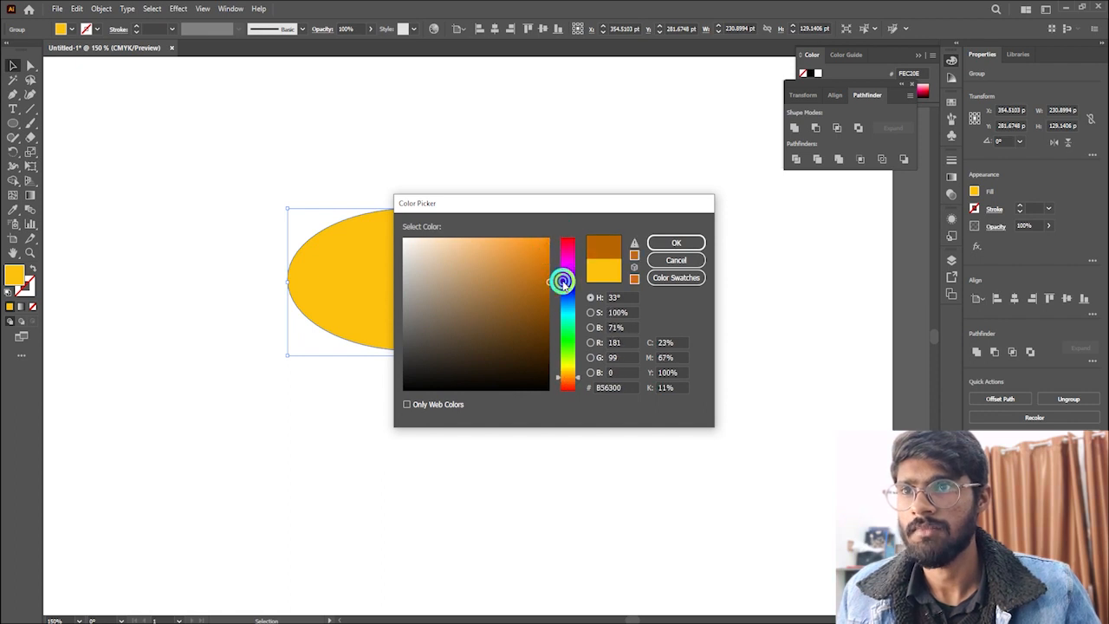
click(676, 243)
click(578, 180)
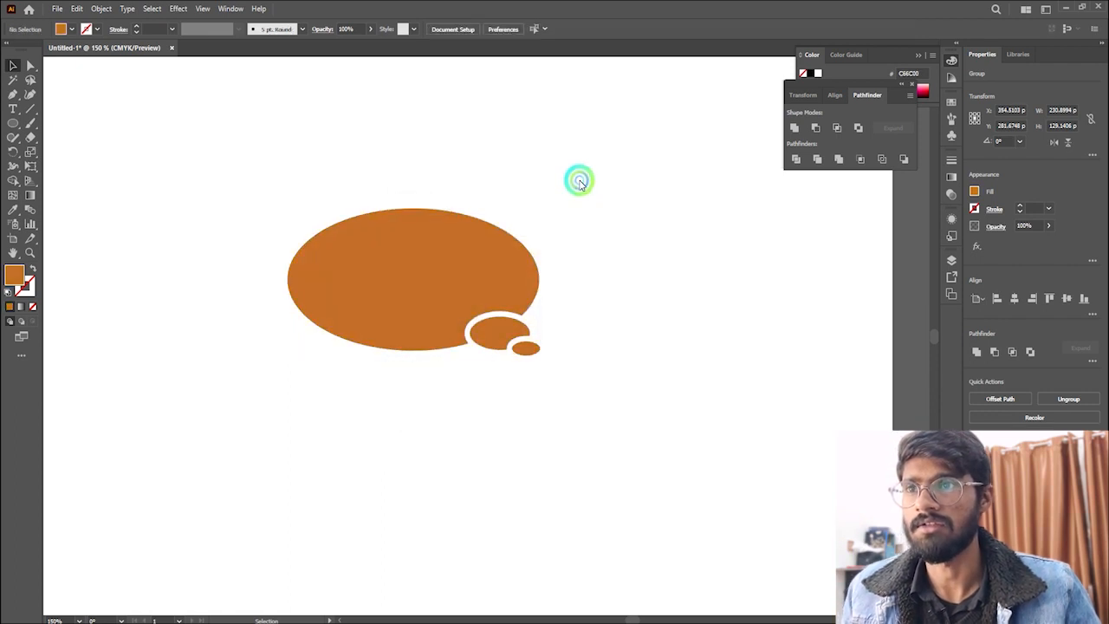
Enlarge the thought bubble proportionally to about 339 by 190 pt and deselect it.
key(ctrl+minus)
key(ctrl+minus)
key(ctrl+minus)
key(ctrl+1)
click(528, 301)
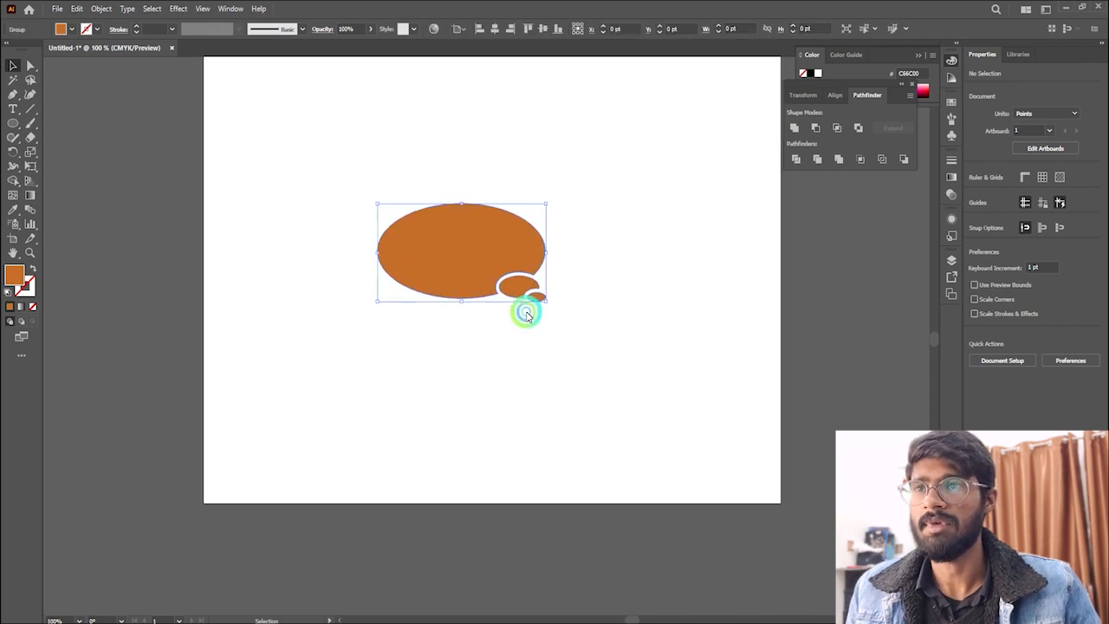
drag(547, 303, 506, 274)
click(612, 304)
scroll(721, 358, up, 1)
scroll(725, 321, up, 1)
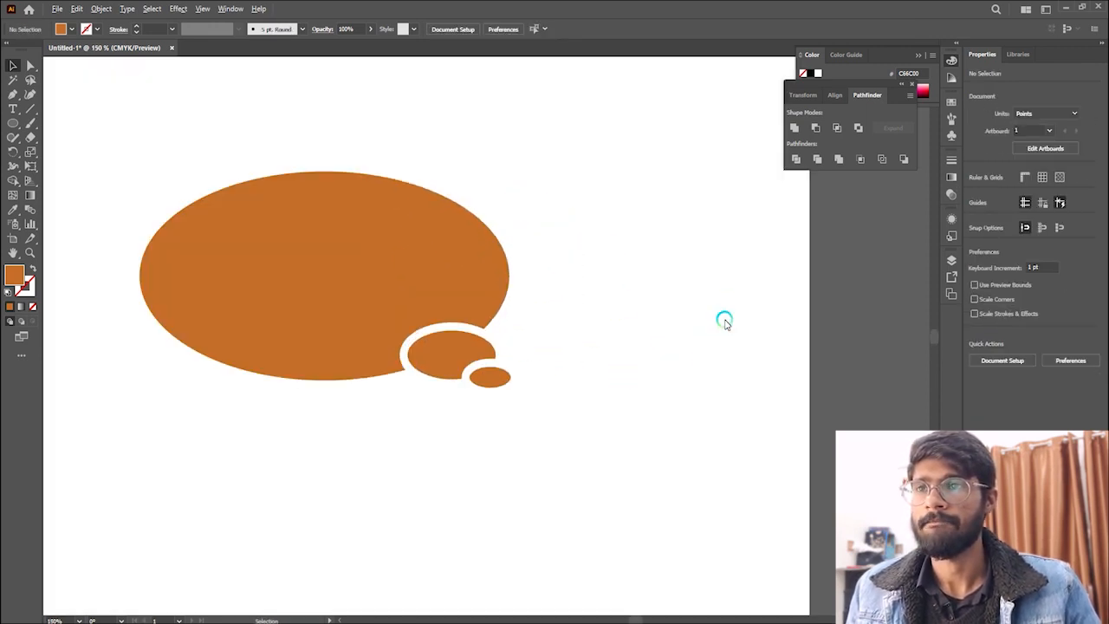
Apply a linear gradient to the thought bubble, replacing the default stops with two orange-brown stops placed at opposite ends.
click(331, 270)
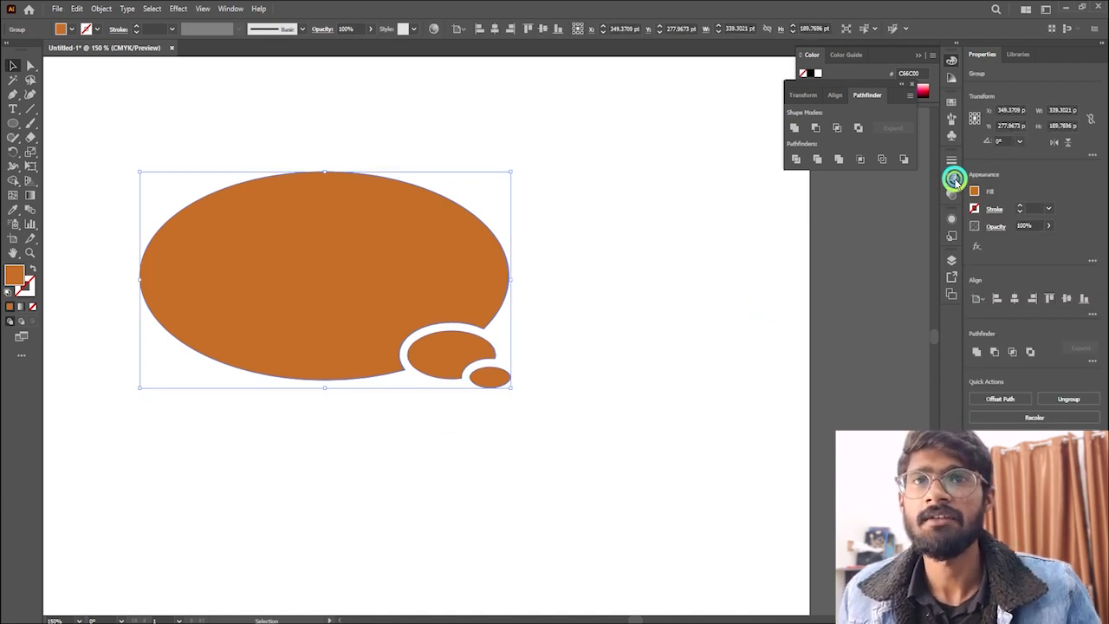
click(954, 180)
click(806, 196)
drag(821, 212, 842, 246)
drag(916, 253, 919, 314)
drag(828, 250, 808, 308)
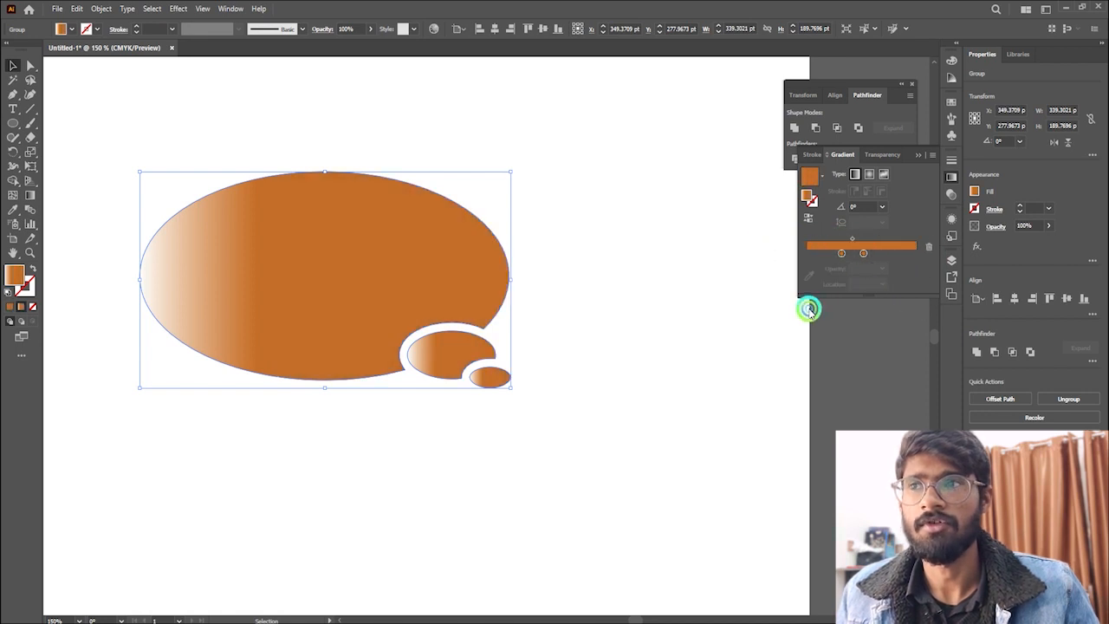
drag(843, 256, 777, 257)
drag(864, 258, 924, 251)
Darken the gradient's end stop to M 80 and K 27, and shift the gradient midpoint to about 54.6%.
click(917, 253)
double_click(917, 254)
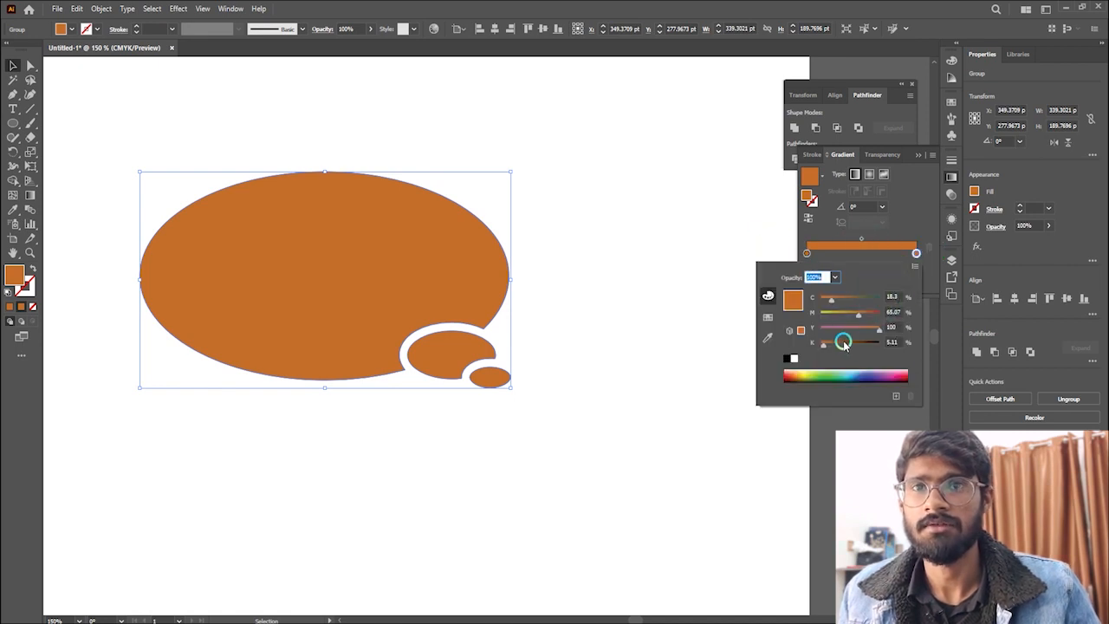
drag(830, 347, 836, 347)
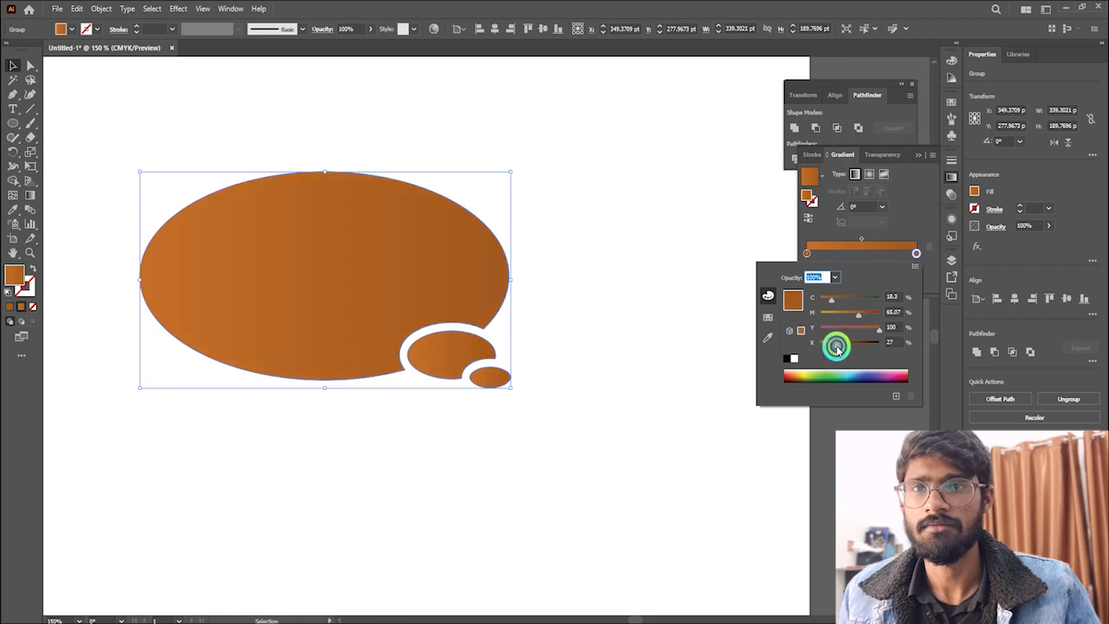
click(870, 314)
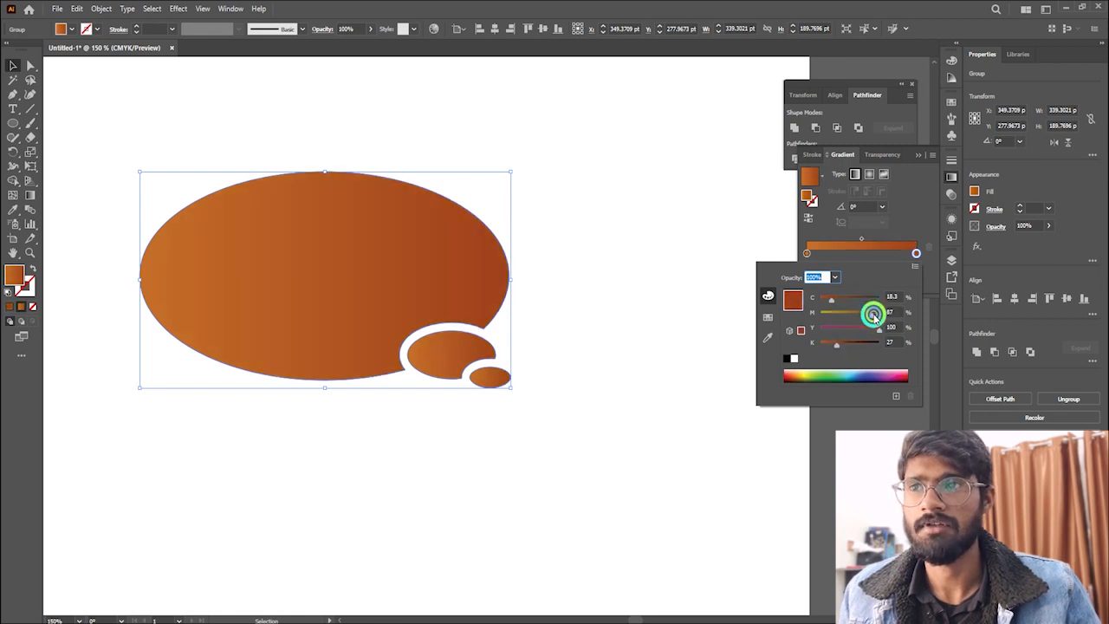
mouse_move(872, 315)
mouse_down()
mouse_move(887, 318)
mouse_move(867, 315)
mouse_up()
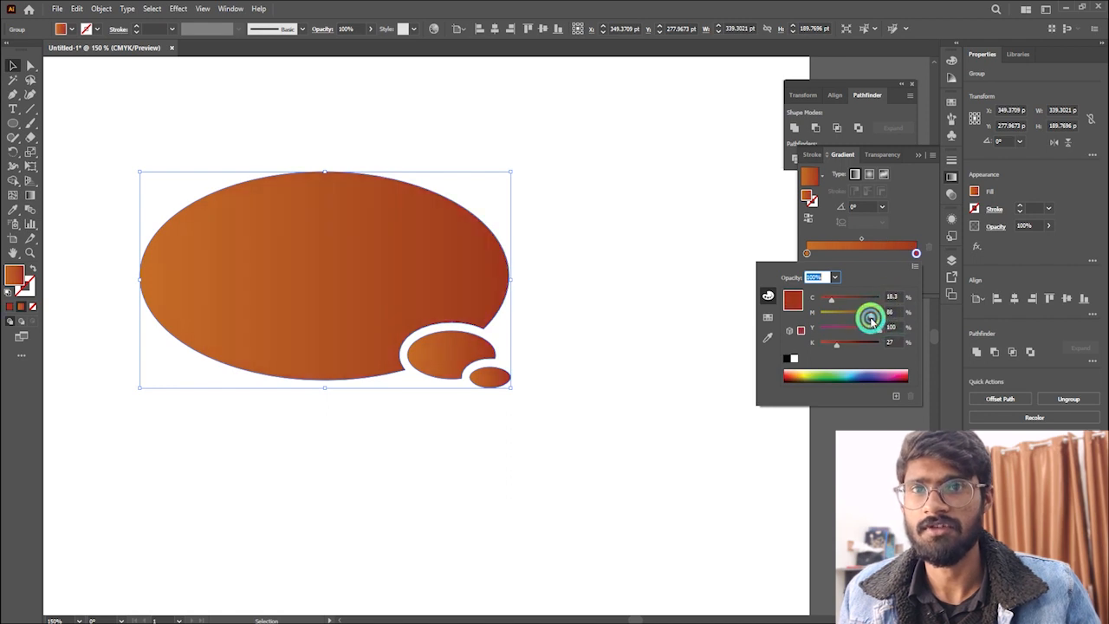
click(868, 240)
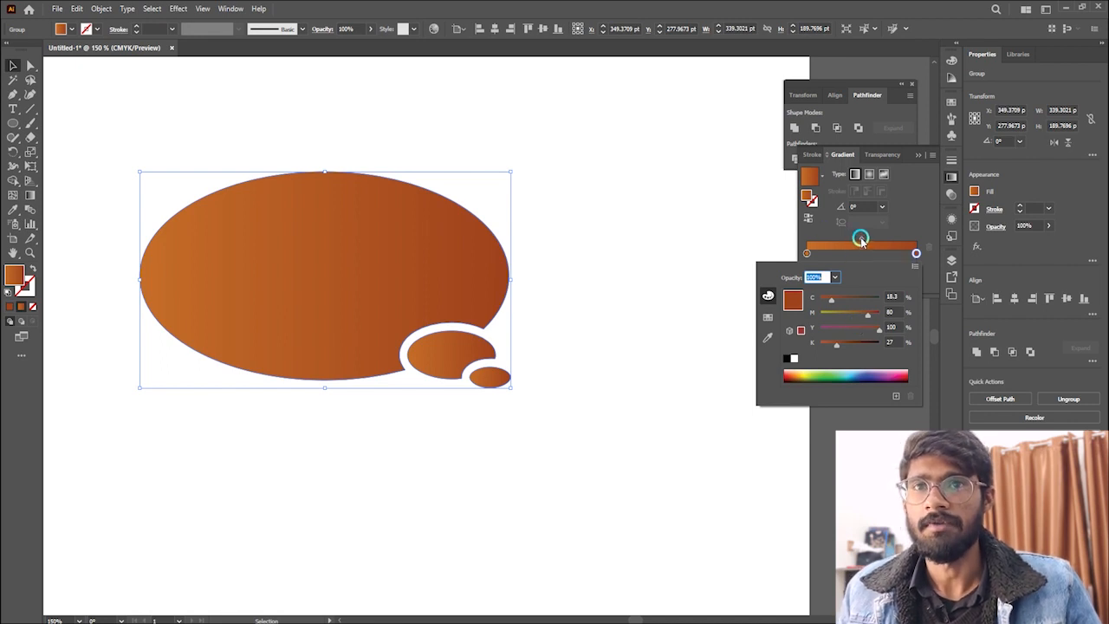
click(859, 239)
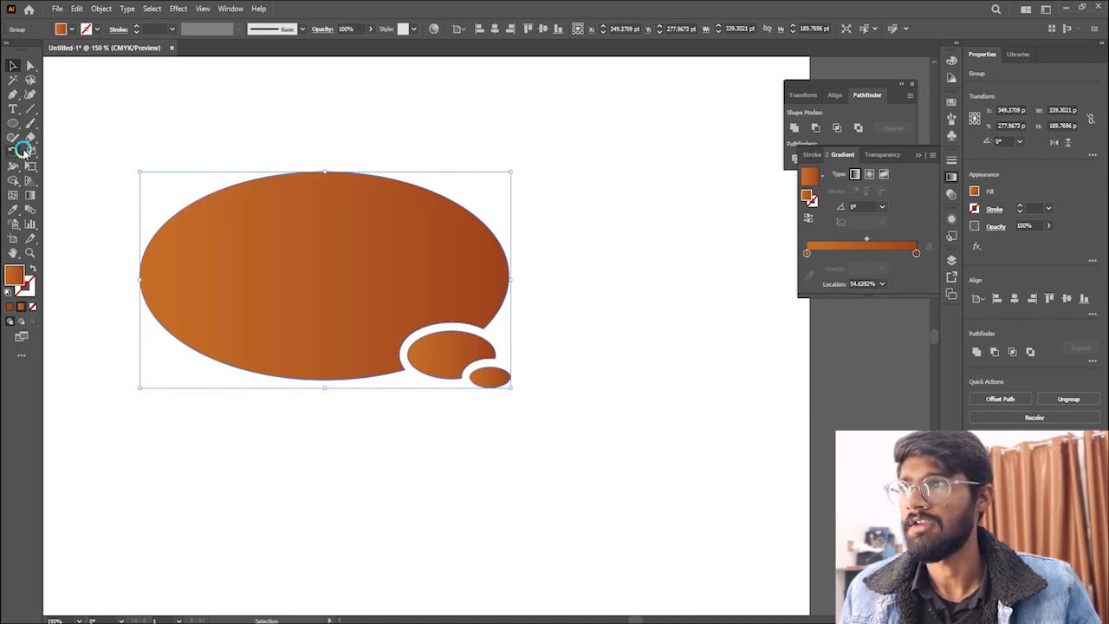
Redirect the gradient diagonally across the whole thought bubble at about -30° with the Gradient tool, and deselect the artwork.
click(30, 192)
drag(199, 200, 500, 382)
click(13, 65)
click(514, 158)
key(ctrl+minus)
key(ctrl+minus)
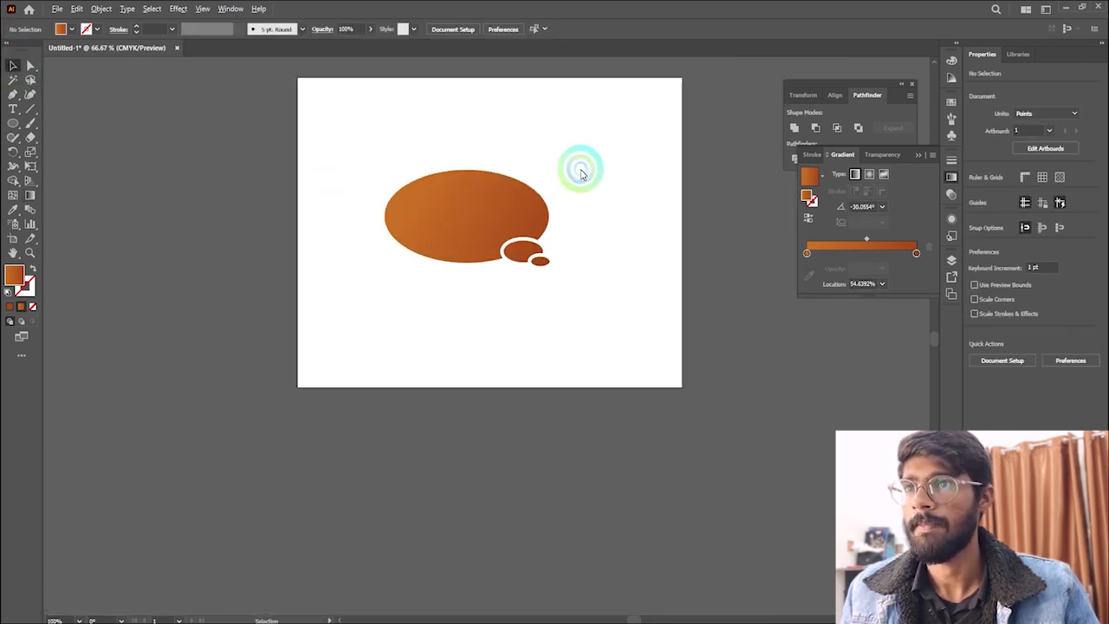
key(ctrl+plus)
key(ctrl+plus)
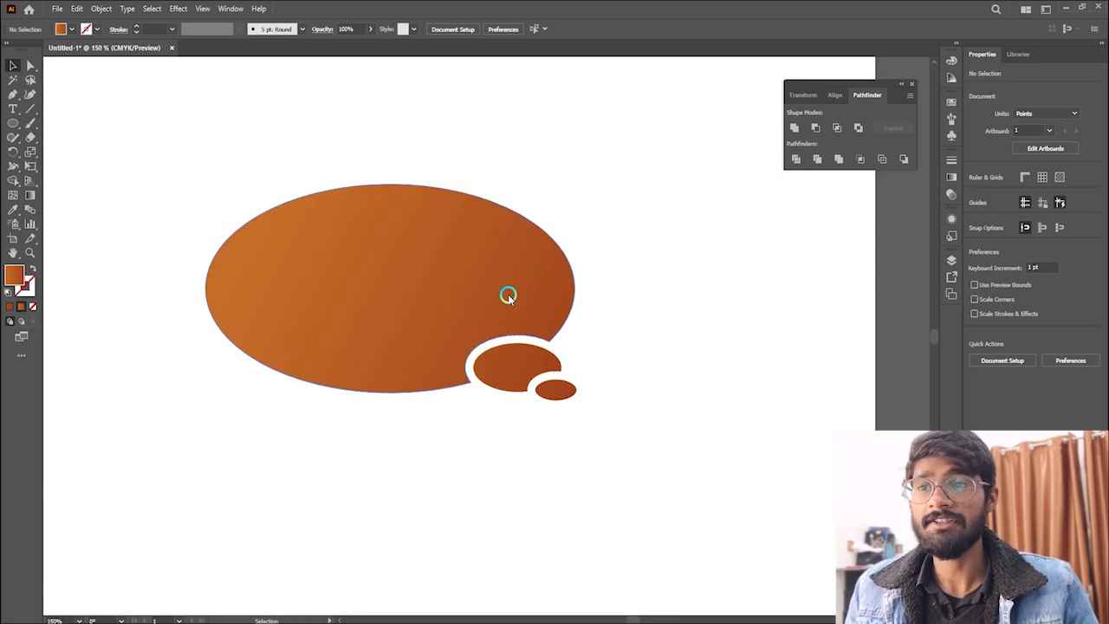